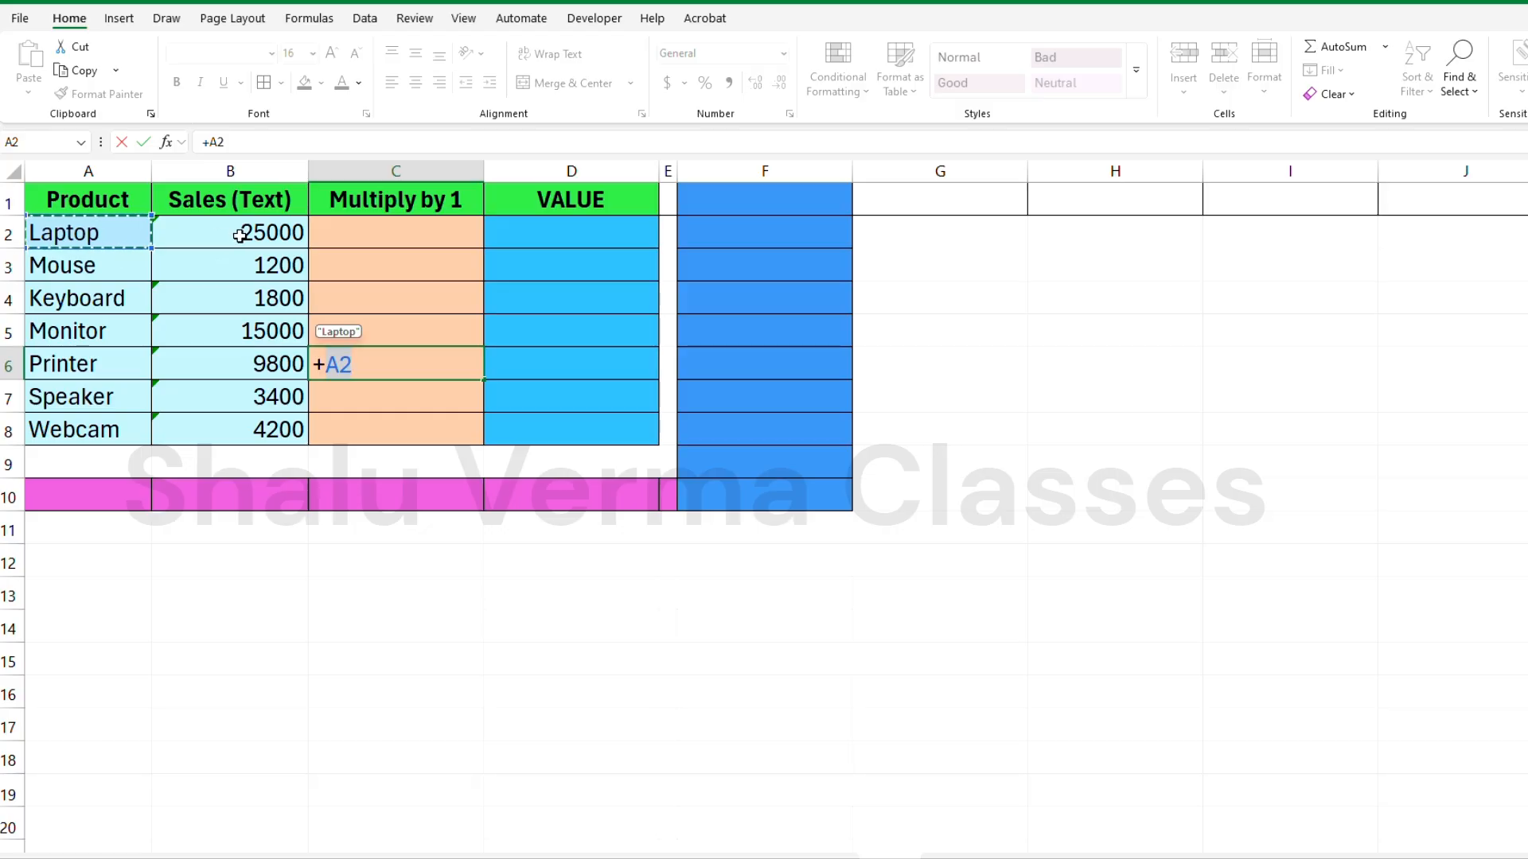
Discard the unfinished formula and inspect how the Laptop, Mouse and Printer sales in column B are stored
{"action": "key", "text": "Escape"}
{"action": "left_click", "coordinate": [238, 235]}
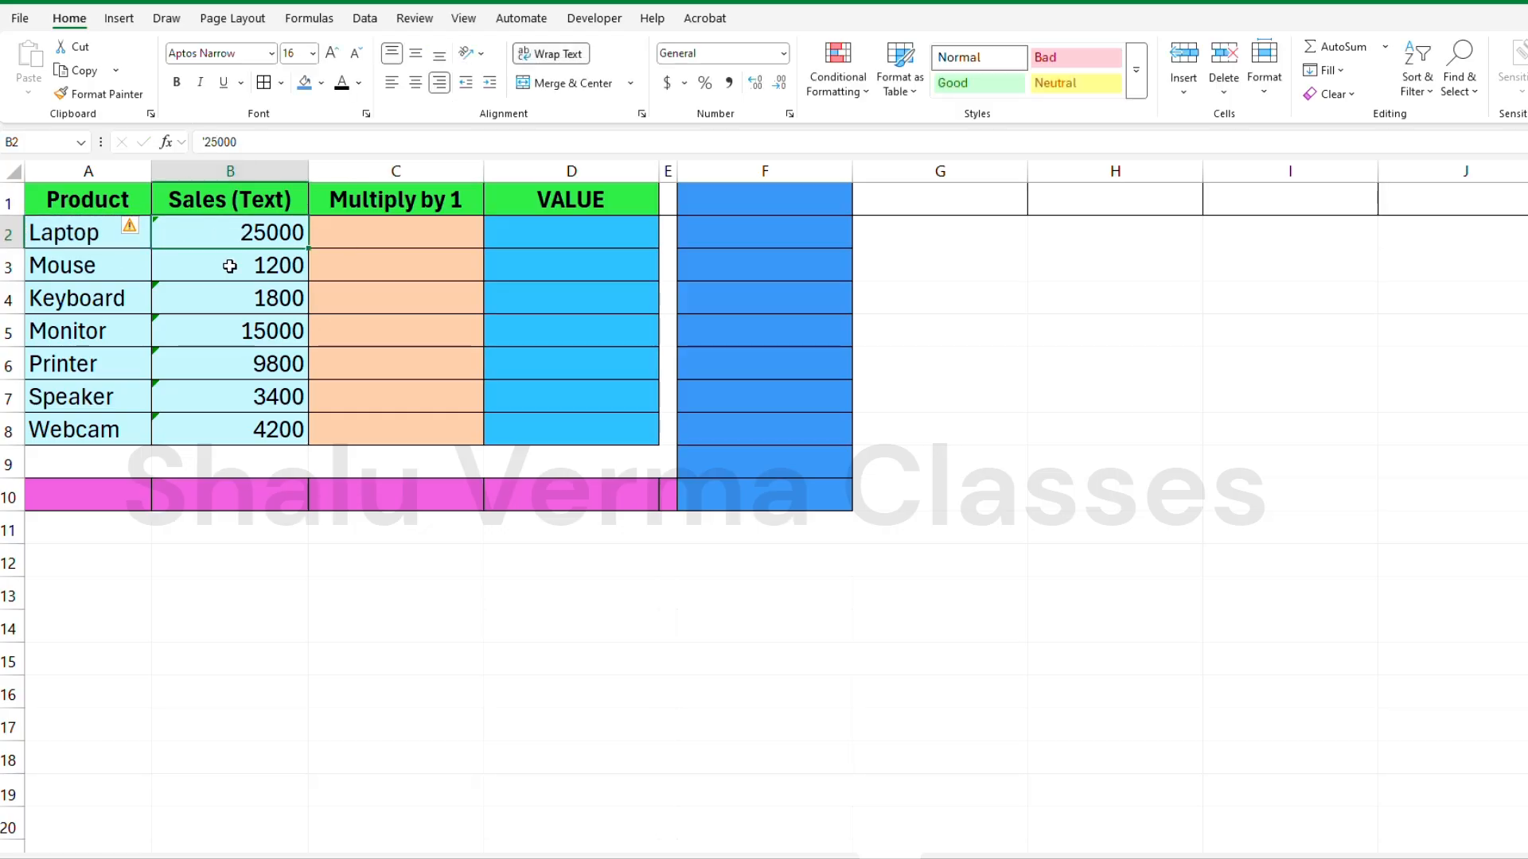
{"action": "left_click", "coordinate": [541, 284]}
{"action": "left_click", "coordinate": [211, 231]}
{"action": "left_click", "coordinate": [159, 293]}
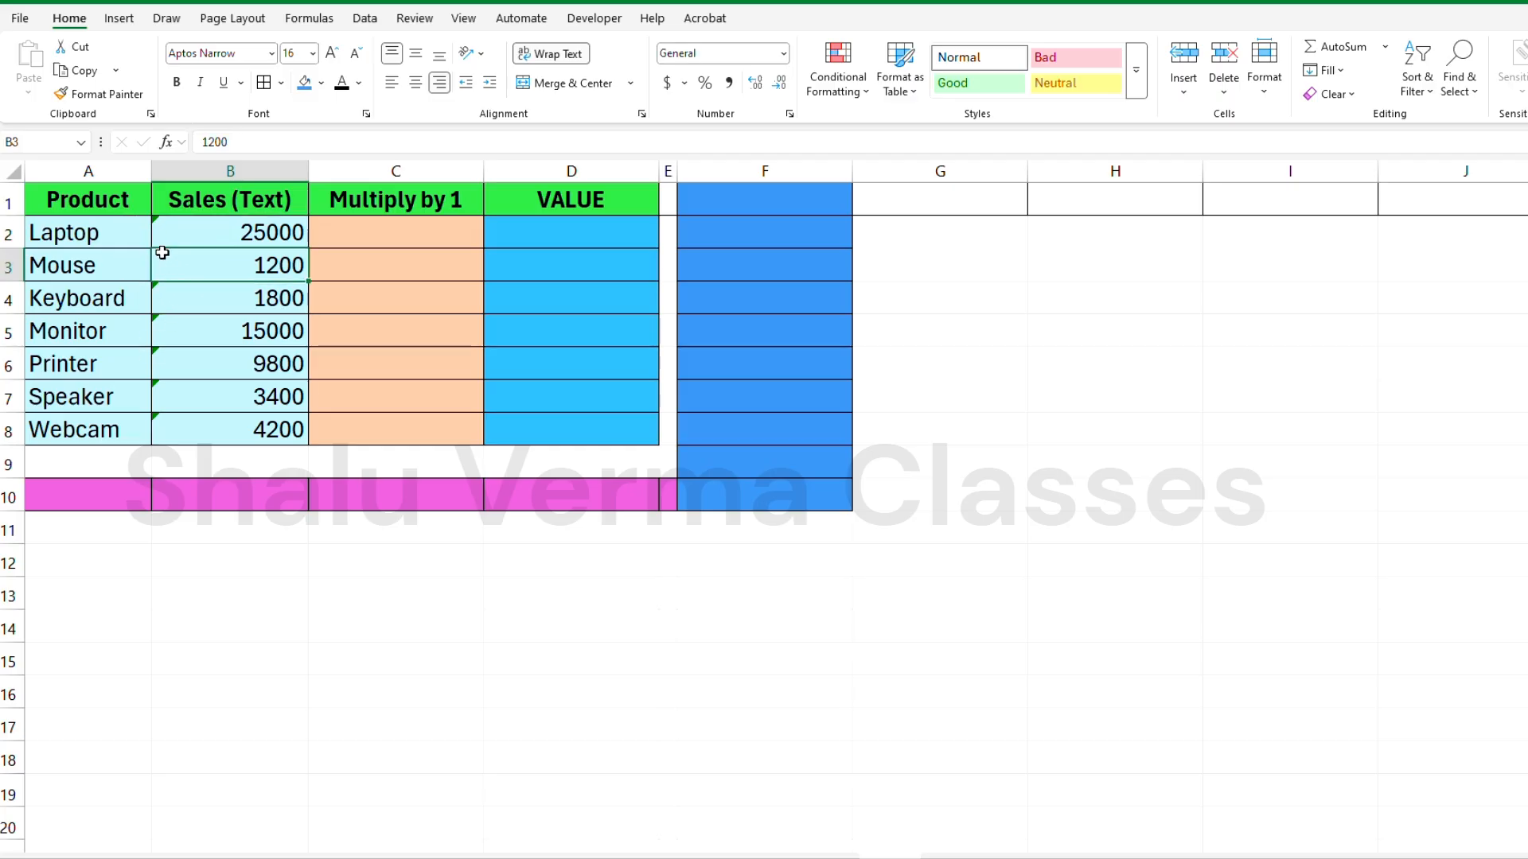
{"action": "left_click", "coordinate": [199, 360]}
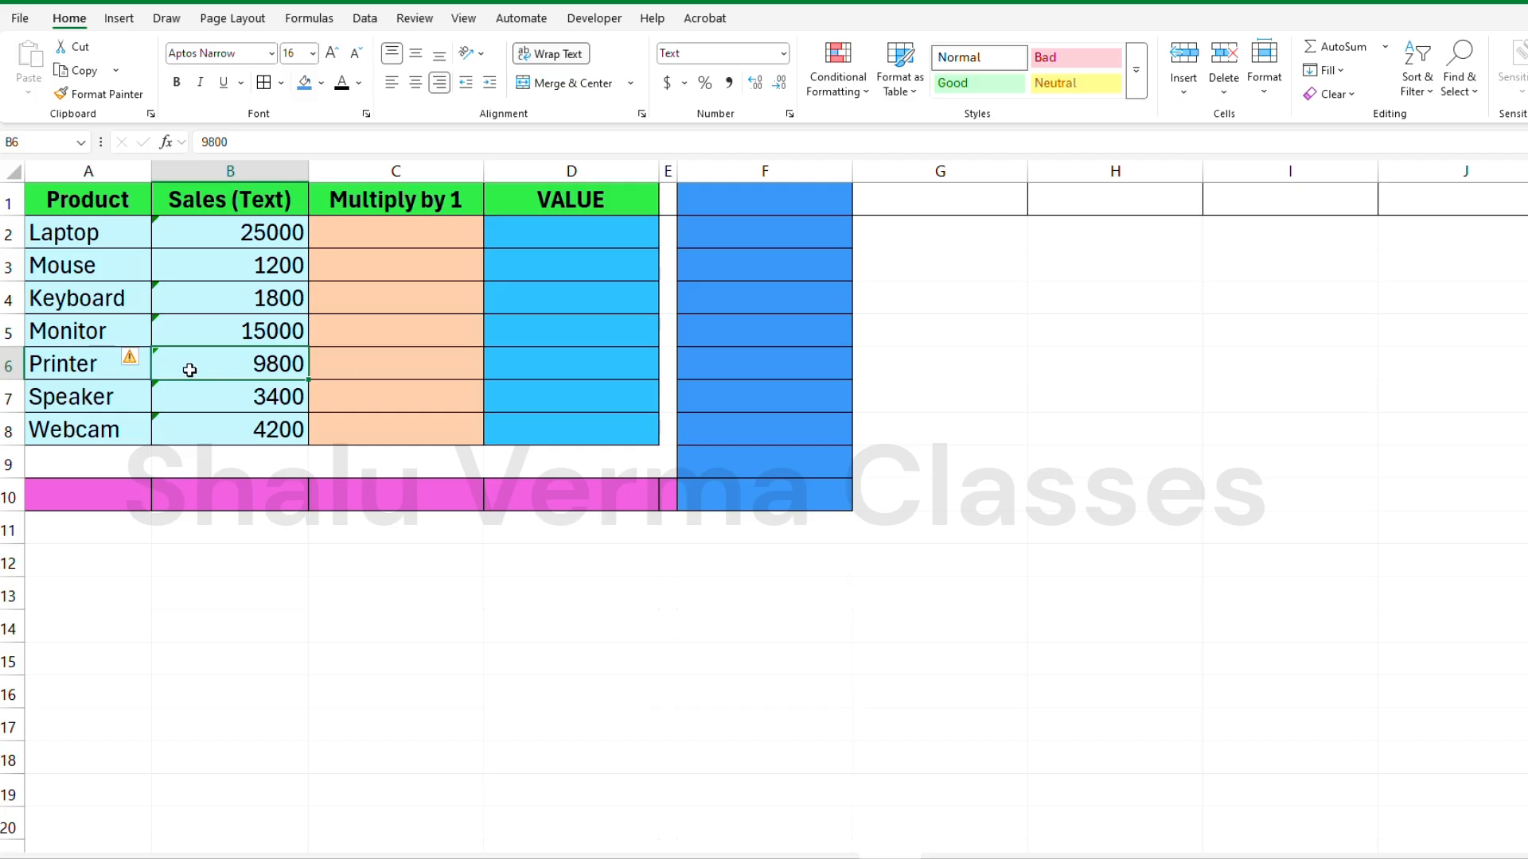
{"action": "left_click", "coordinate": [205, 230]}
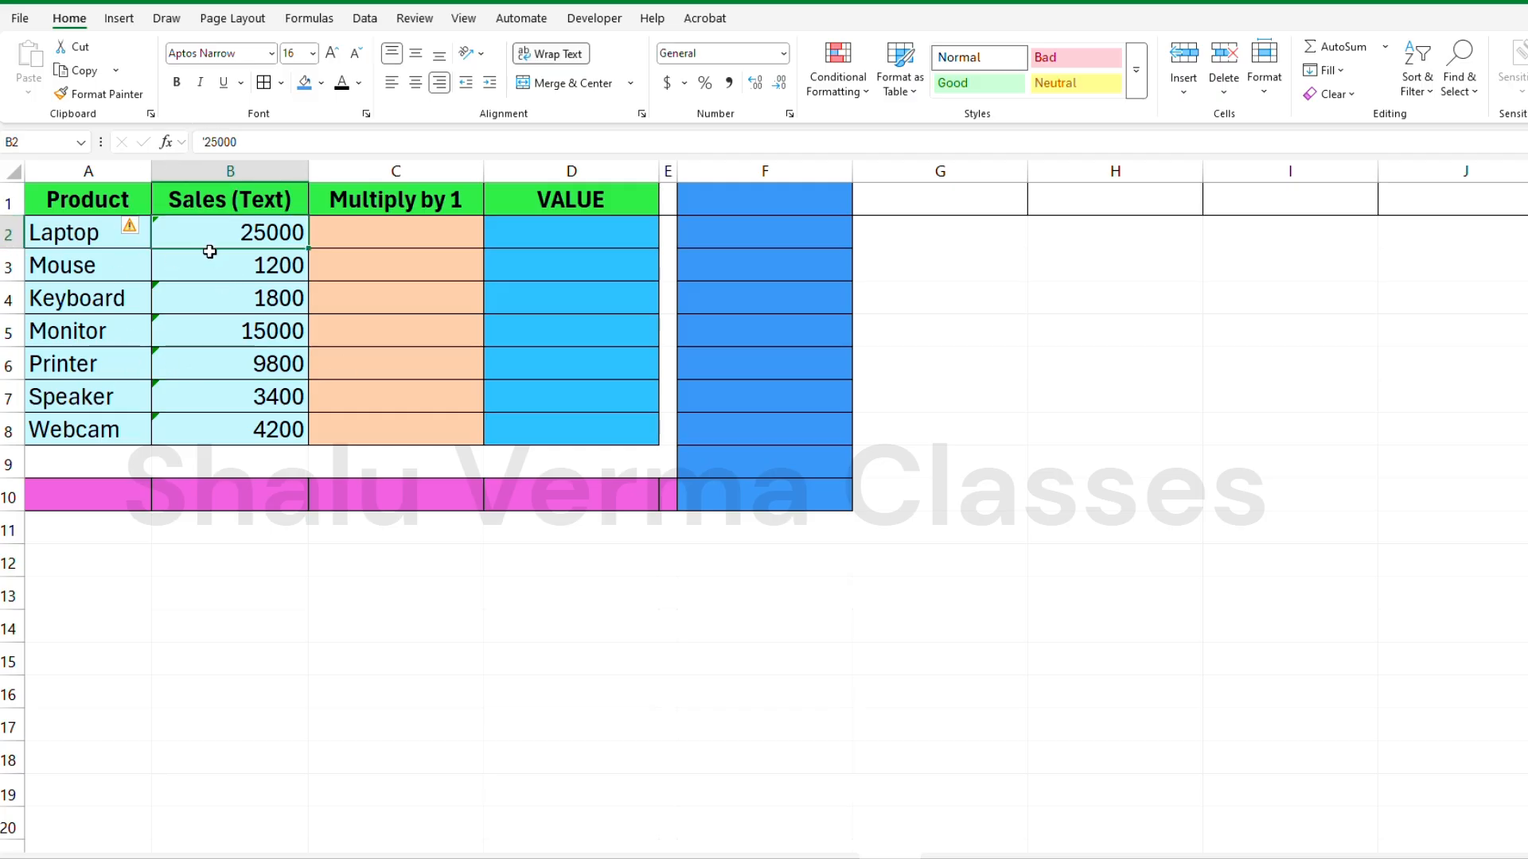
{"action": "left_click", "coordinate": [593, 378]}
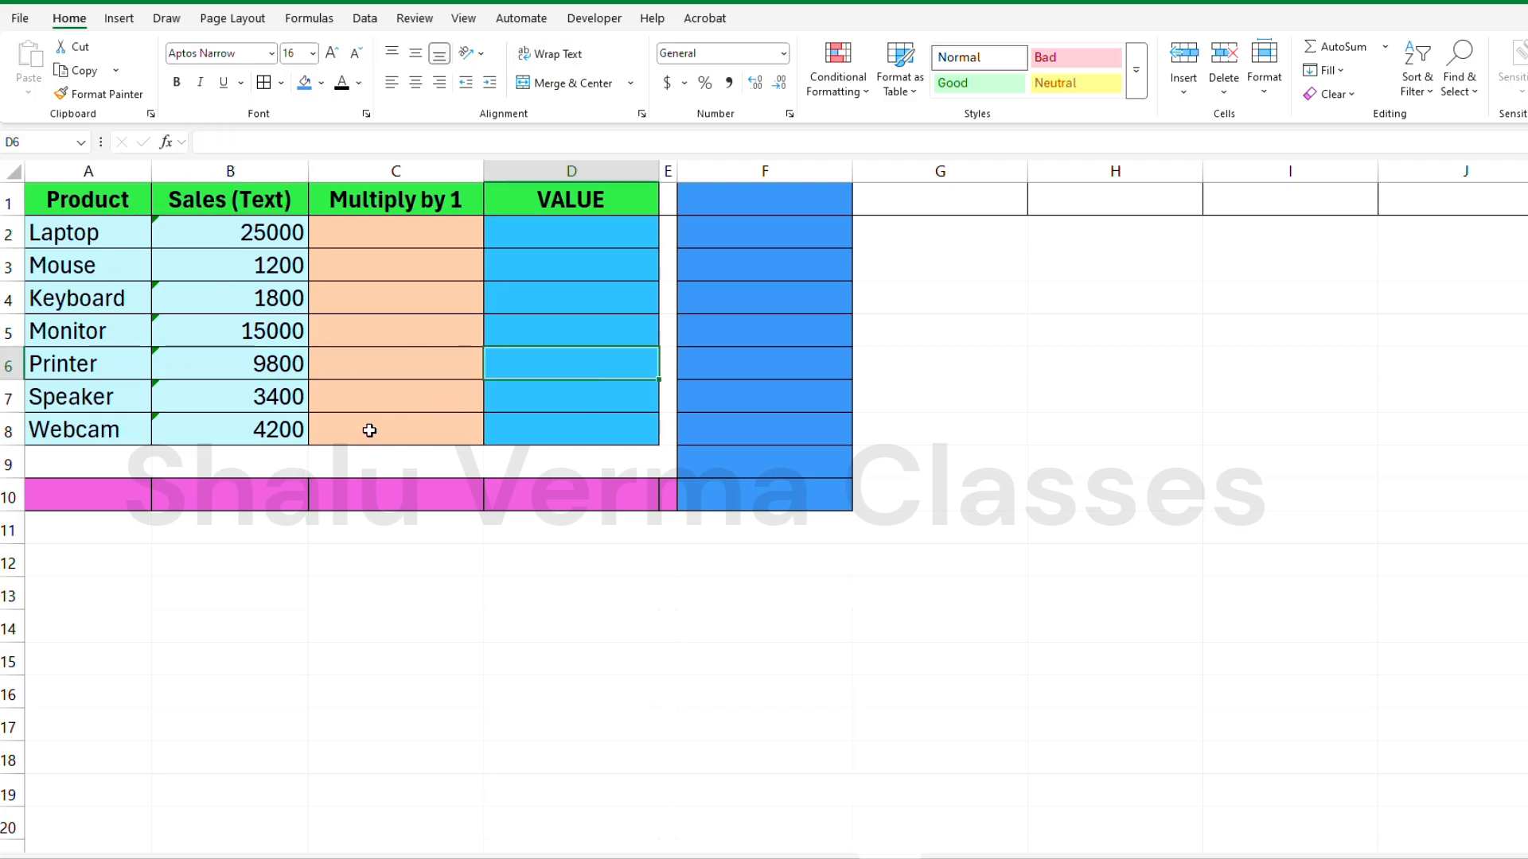
Total the Sales (Text) column in cell B10 with the formula =SUM(B2:B8)
{"action": "left_click", "coordinate": [237, 494]}
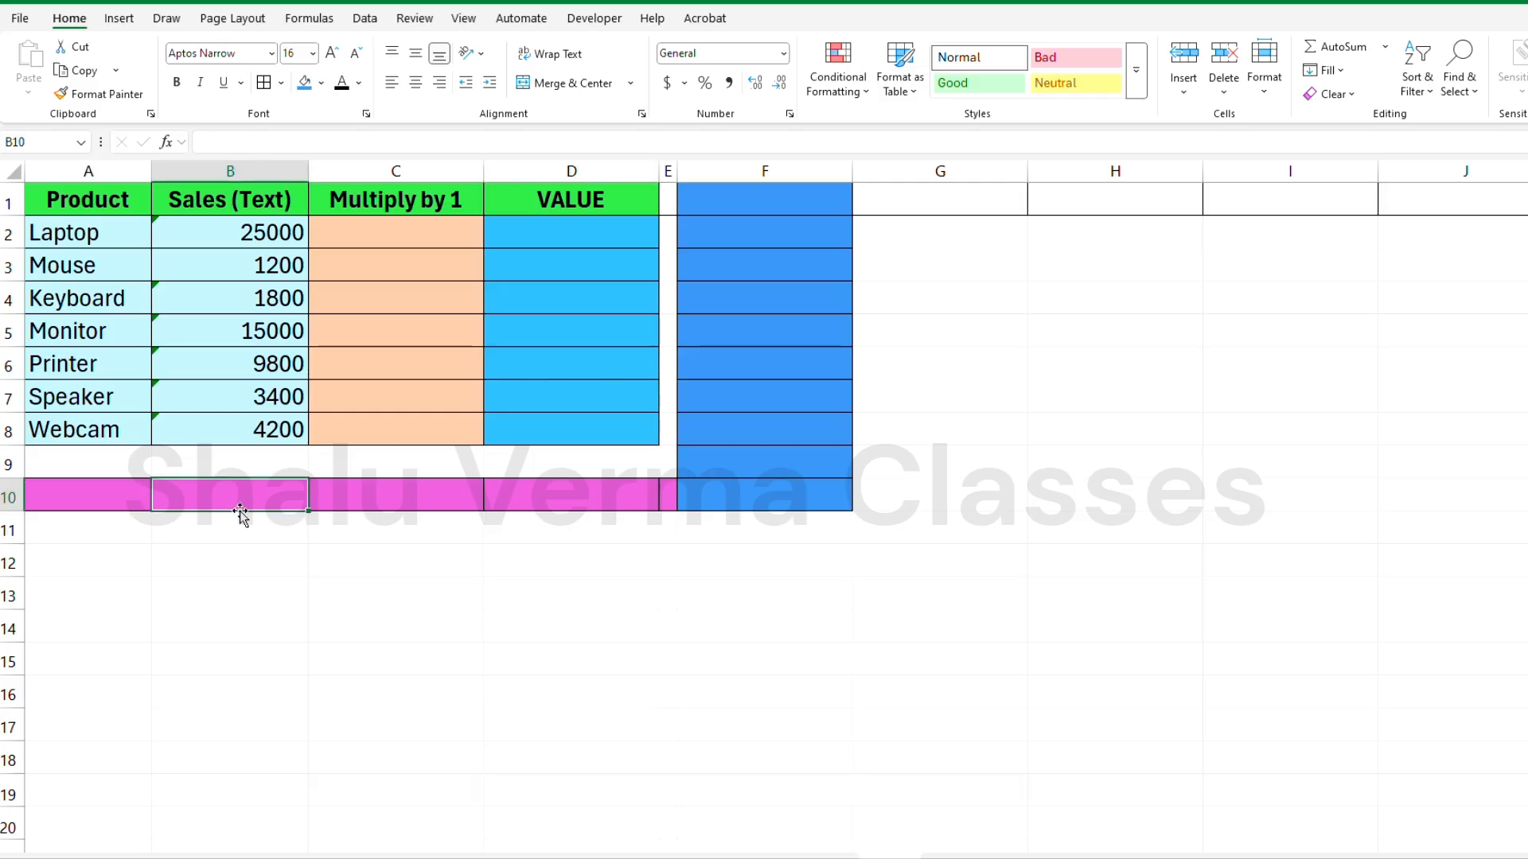
{"action": "type", "text": "="}
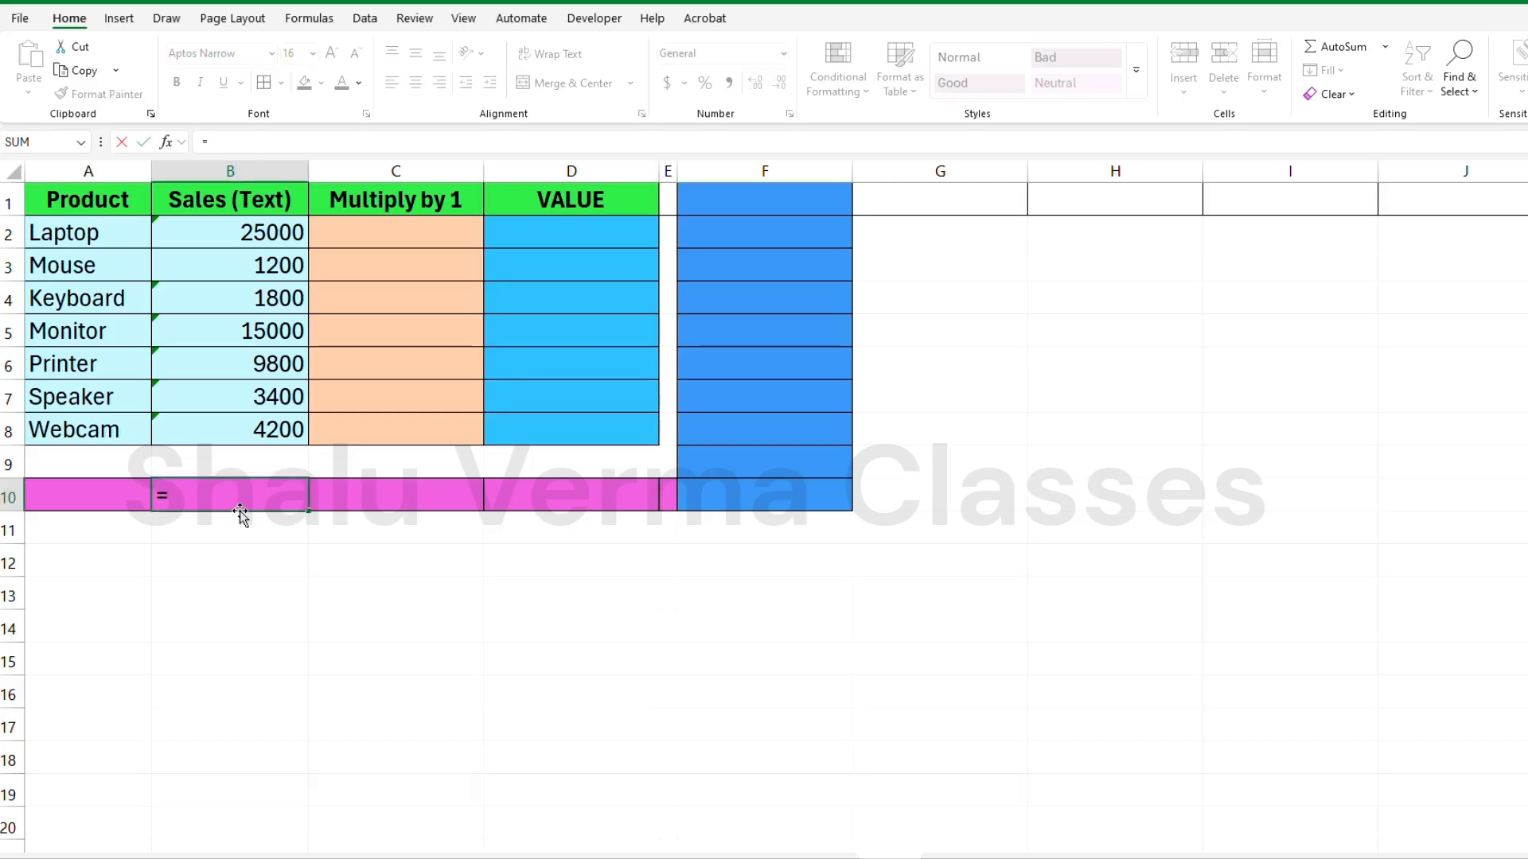
{"action": "type", "text": "sum"}
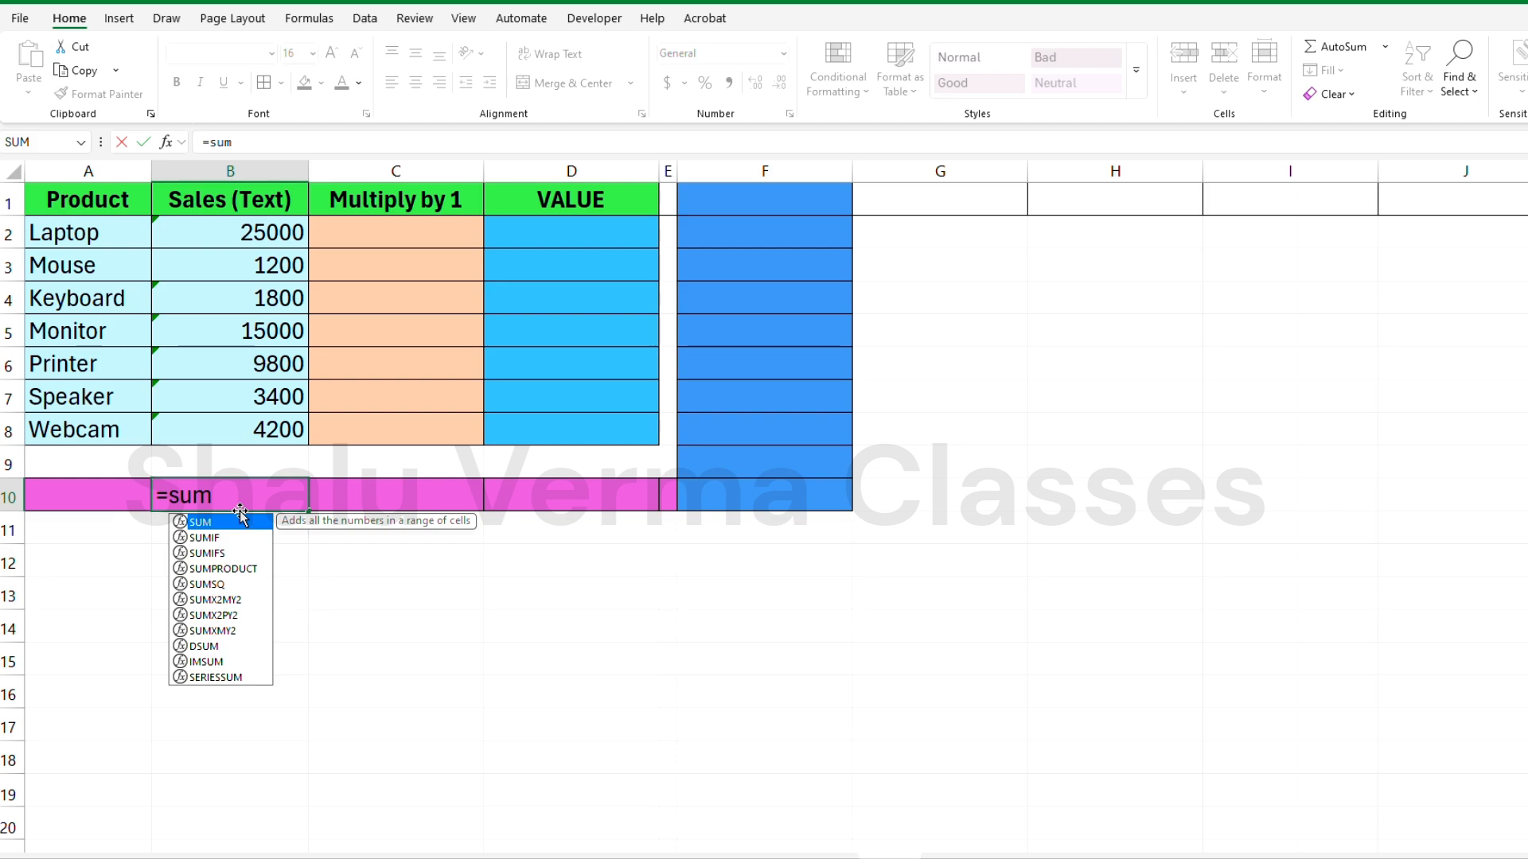
{"action": "key", "text": "Tab"}
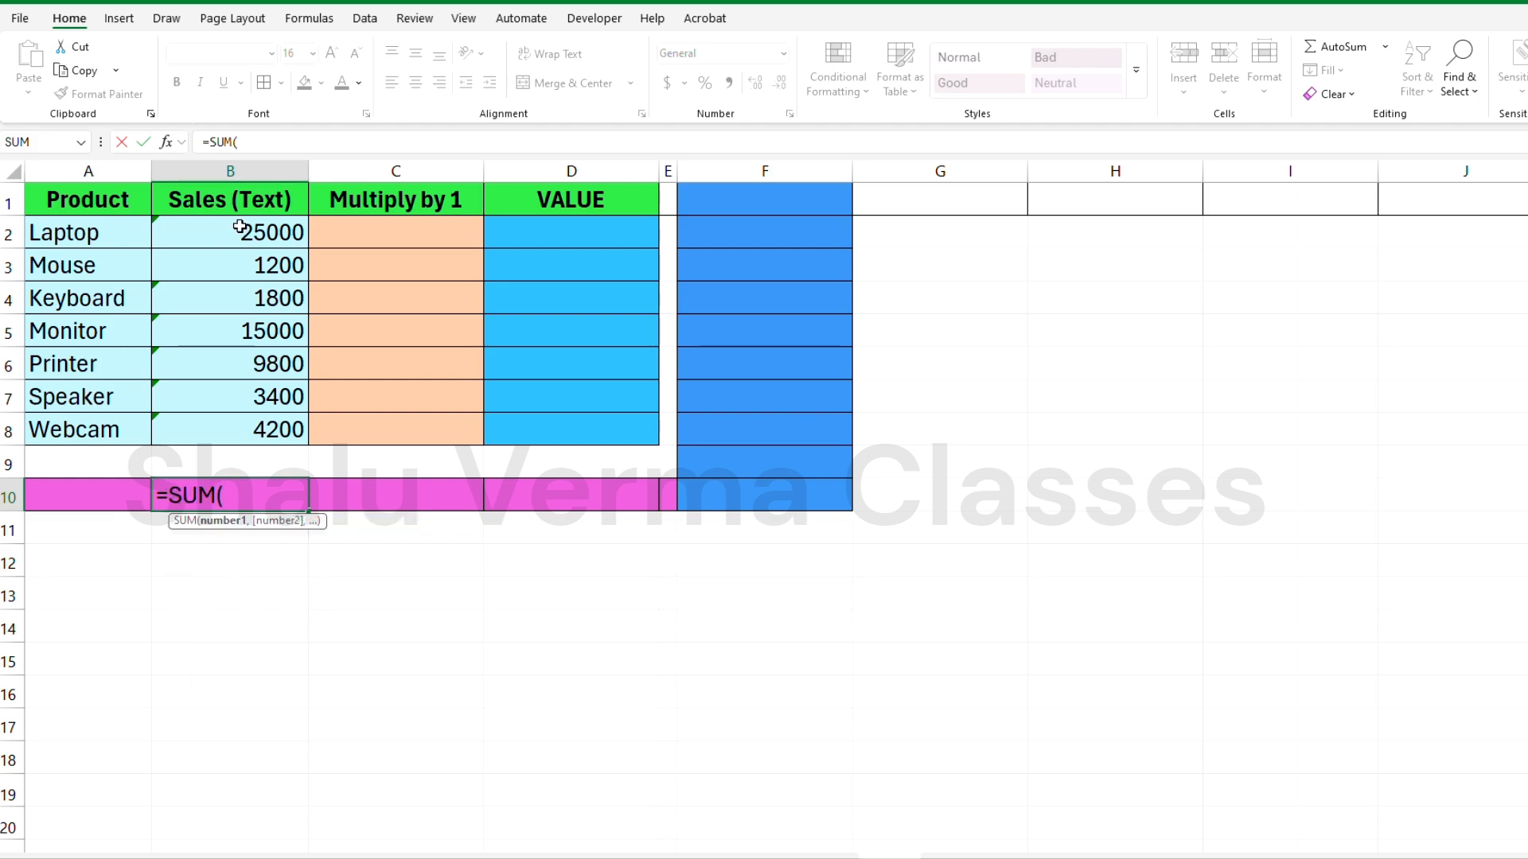
{"action": "left_click_drag", "start_coordinate": [239, 225], "coordinate": [254, 429]}
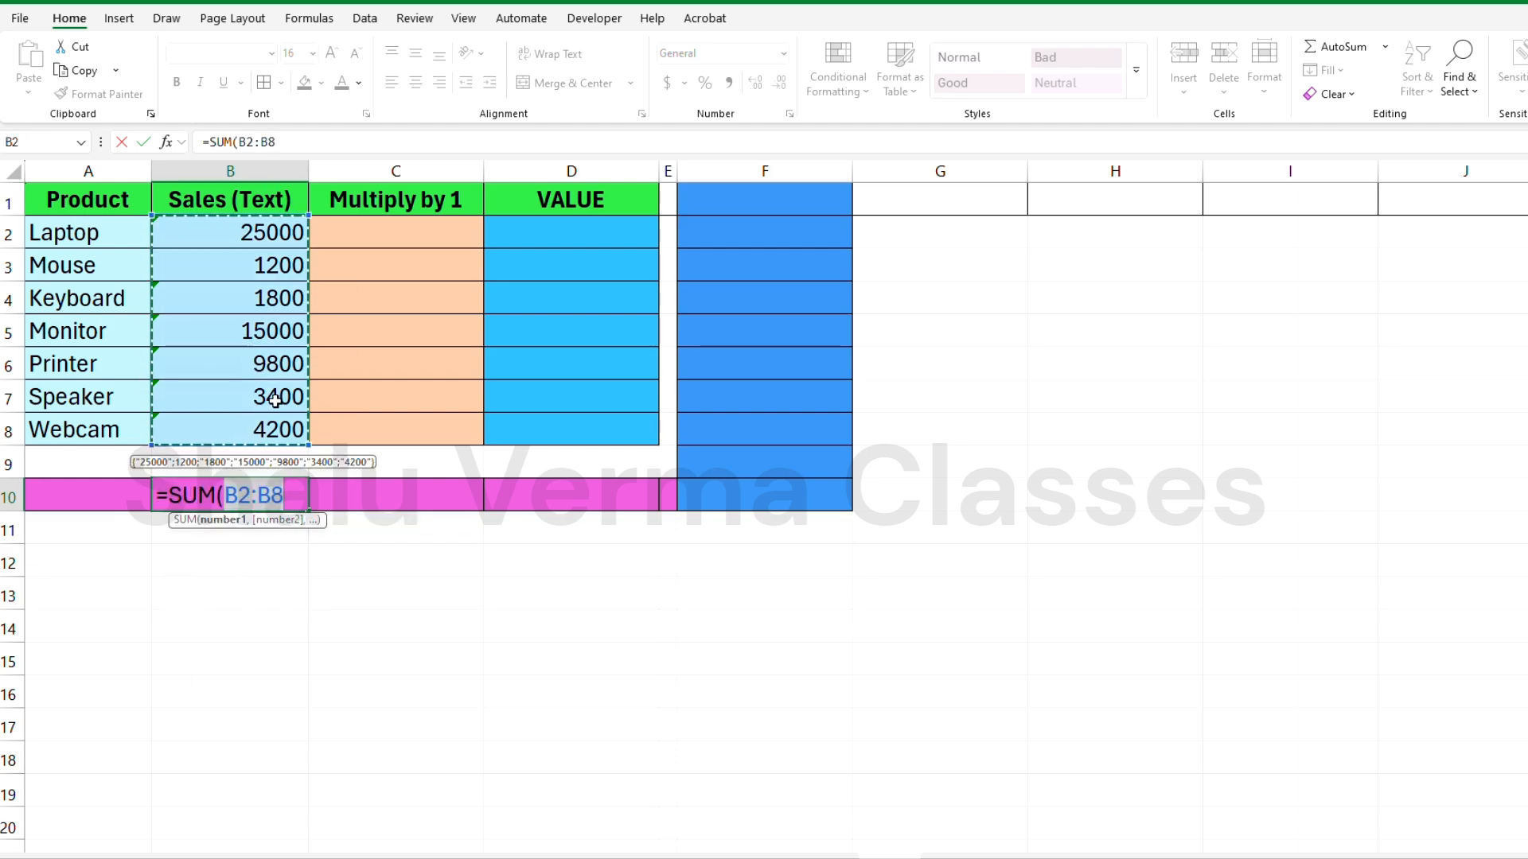
{"action": "type", "text": "_"}
{"action": "key", "text": "BackSpace"}
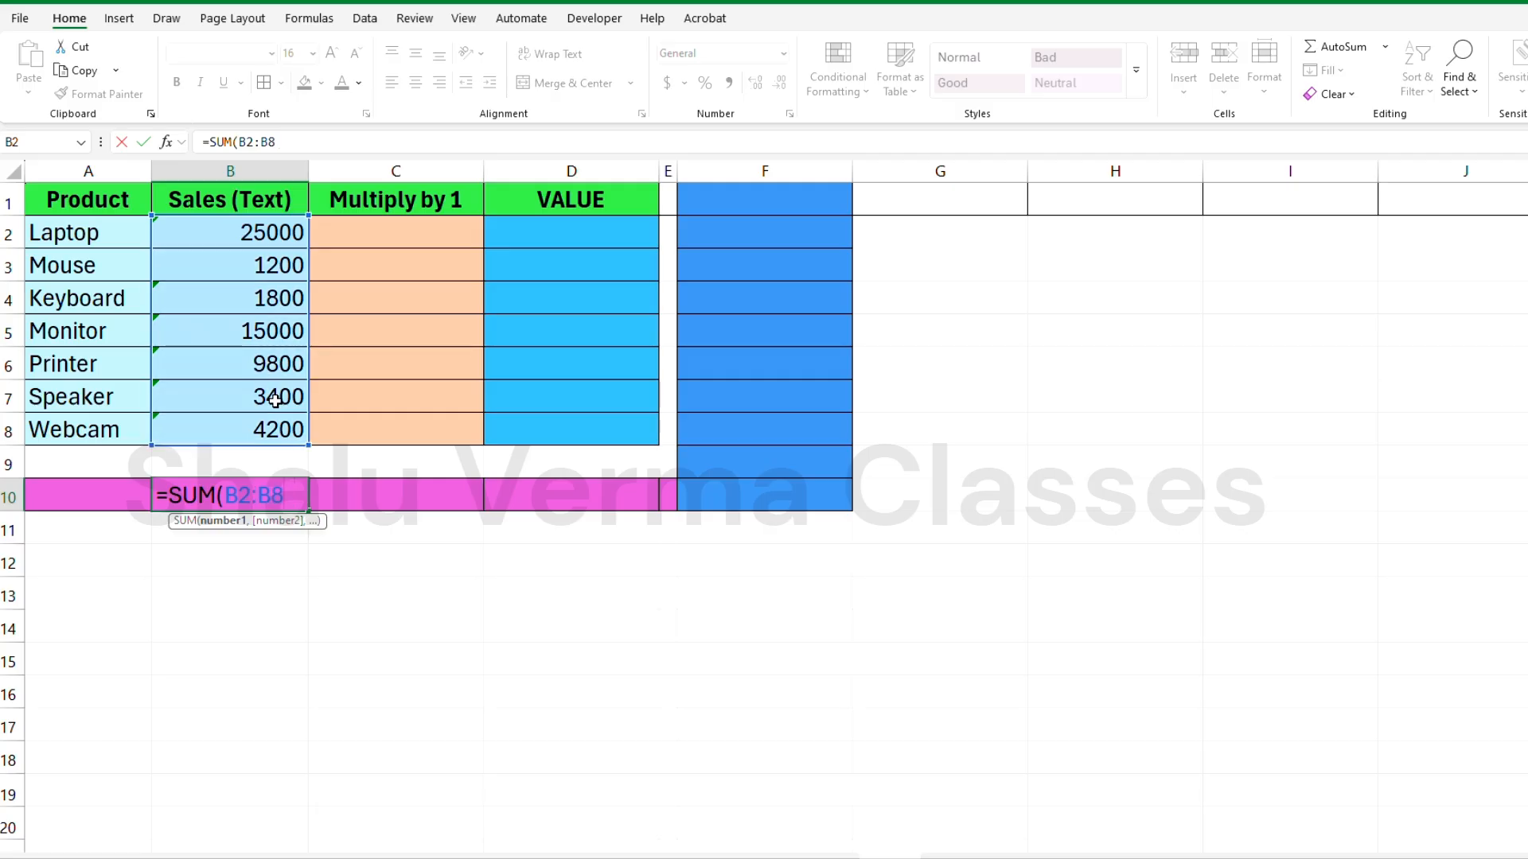
{"action": "key", "text": "Return"}
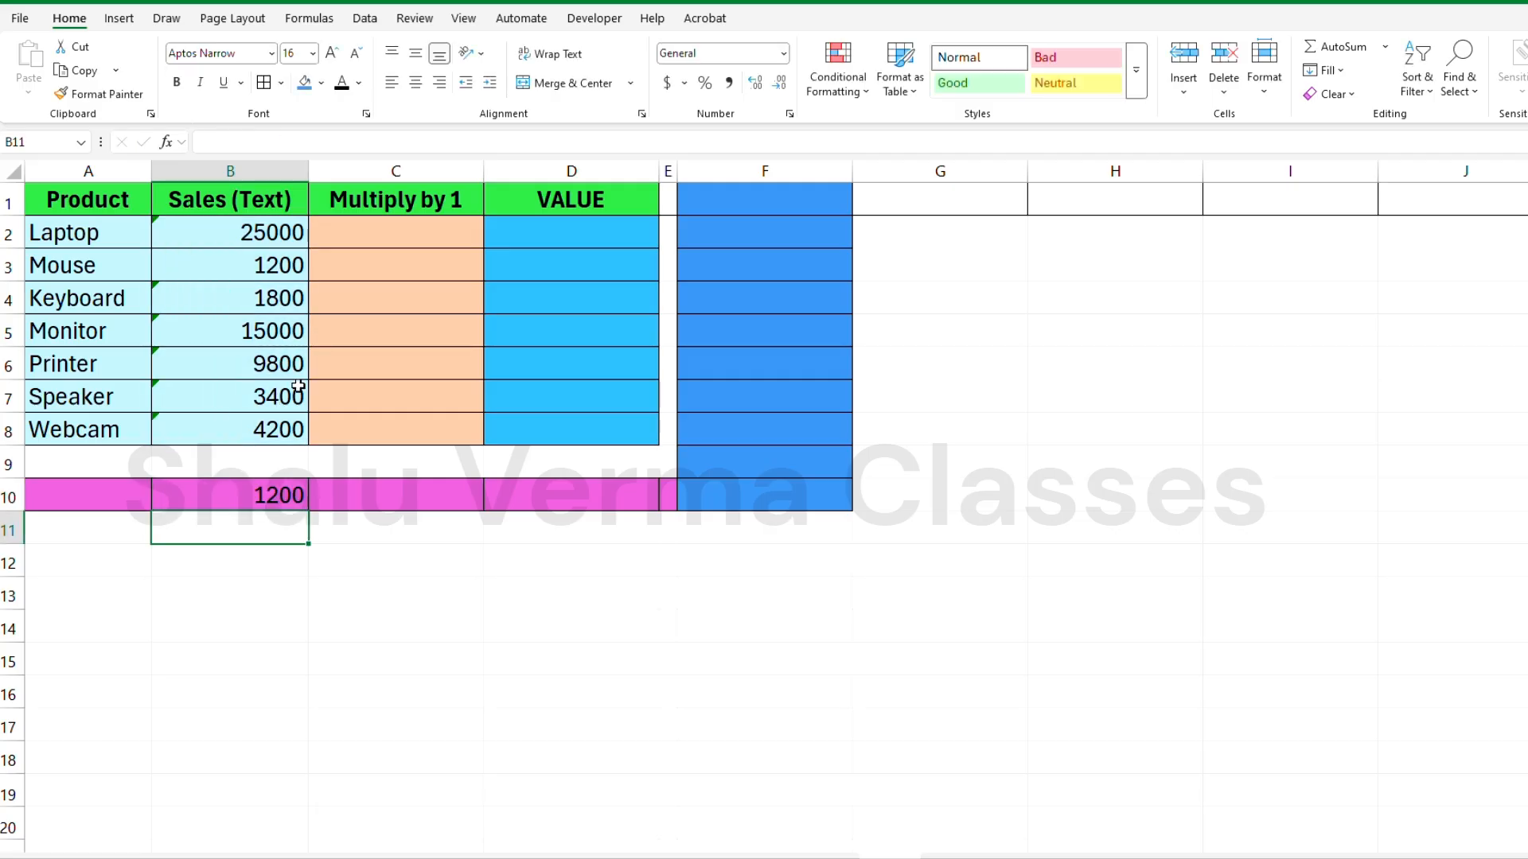
Compare the SUM formula in B10 with the text-stored and numeric sales entries in B2:B8
{"action": "left_click", "coordinate": [271, 276]}
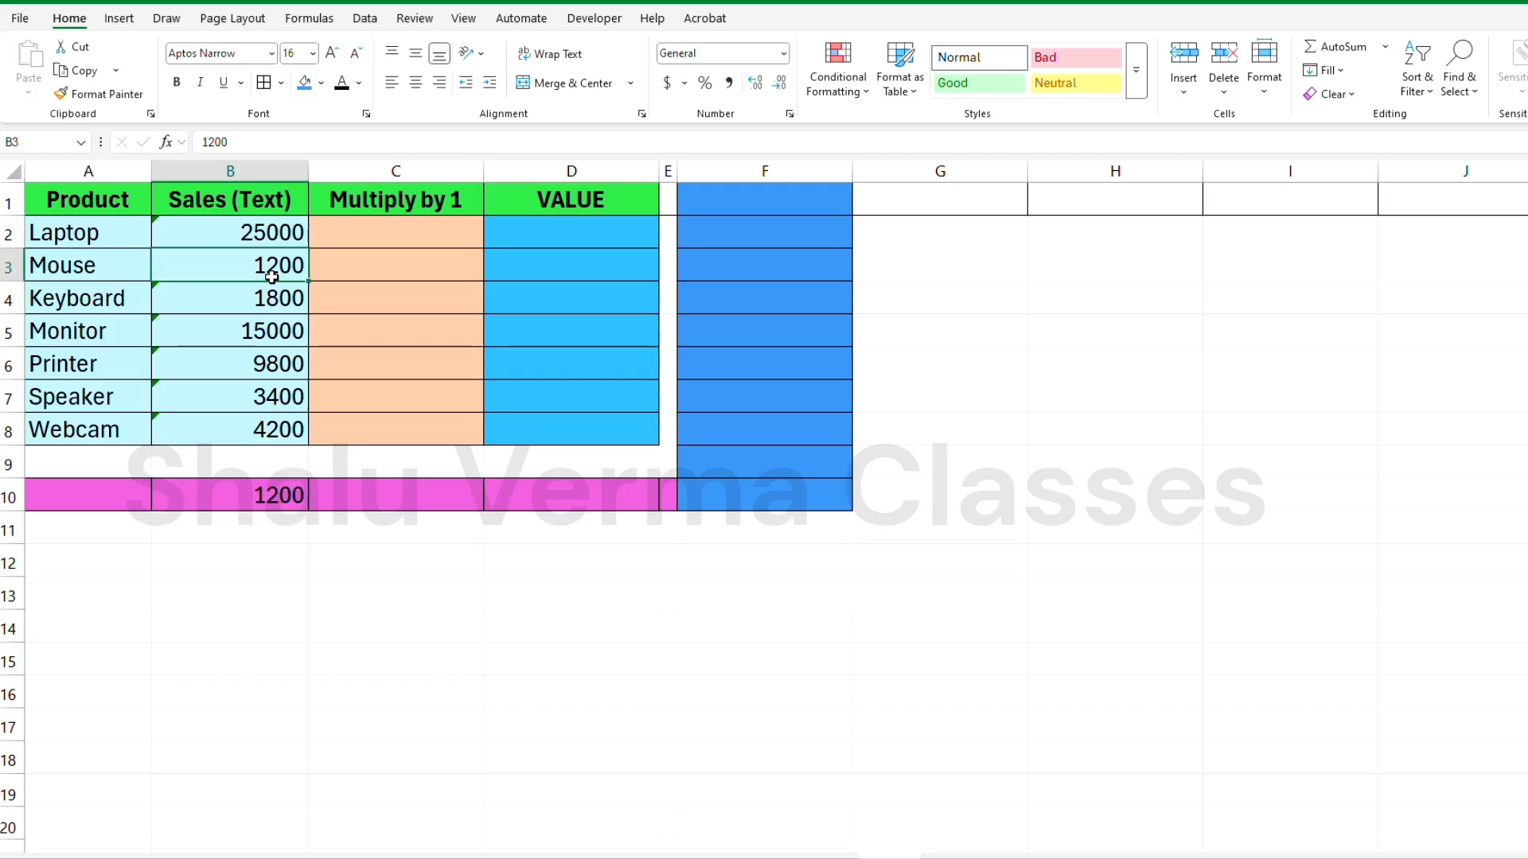
{"action": "left_click", "coordinate": [252, 498]}
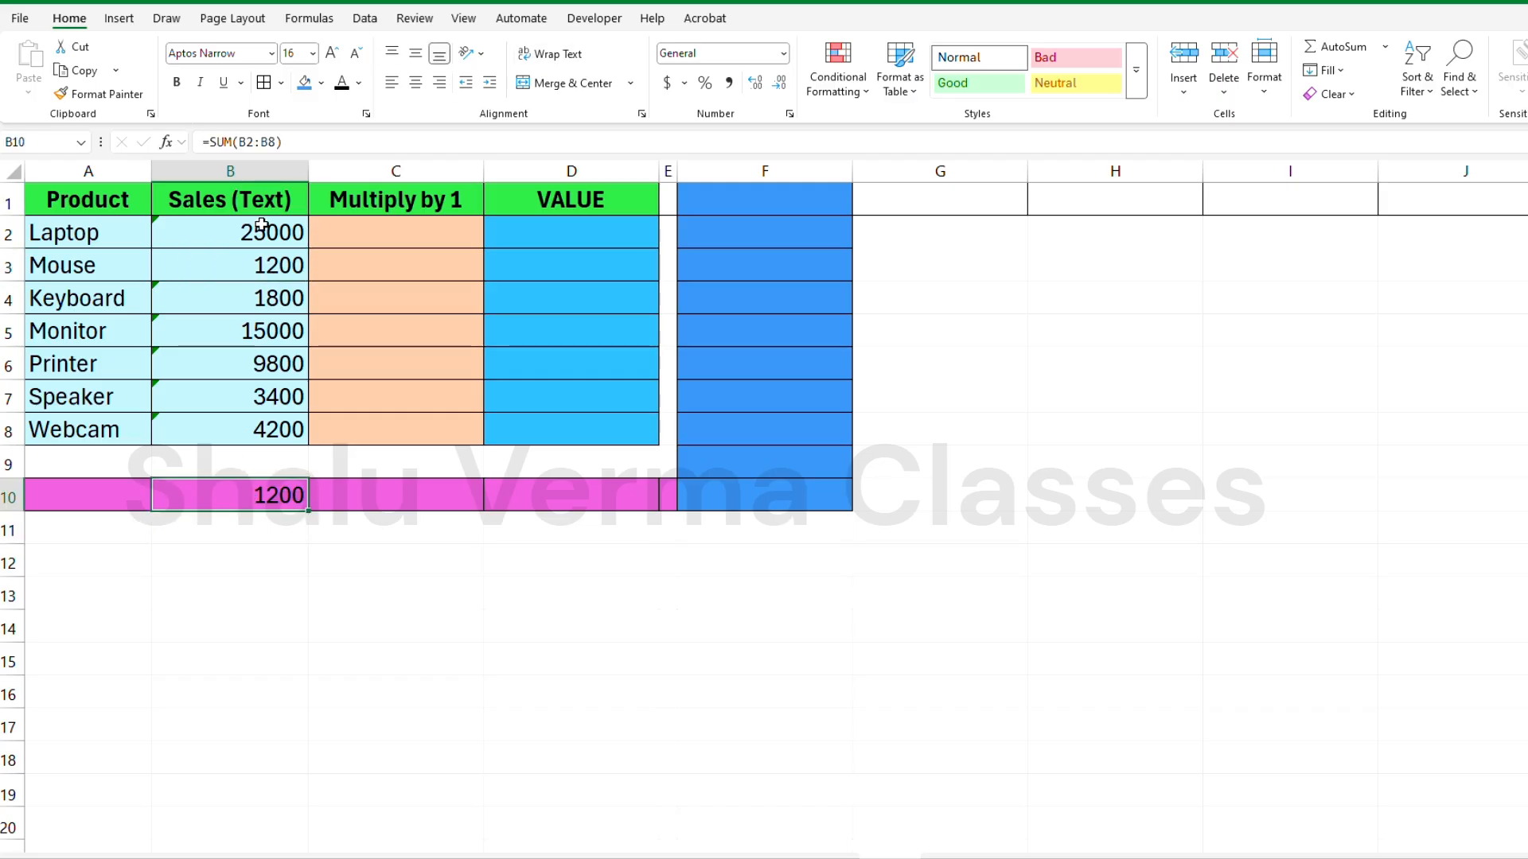
{"action": "left_click_drag", "start_coordinate": [262, 226], "coordinate": [254, 411]}
{"action": "left_click", "coordinate": [249, 517]}
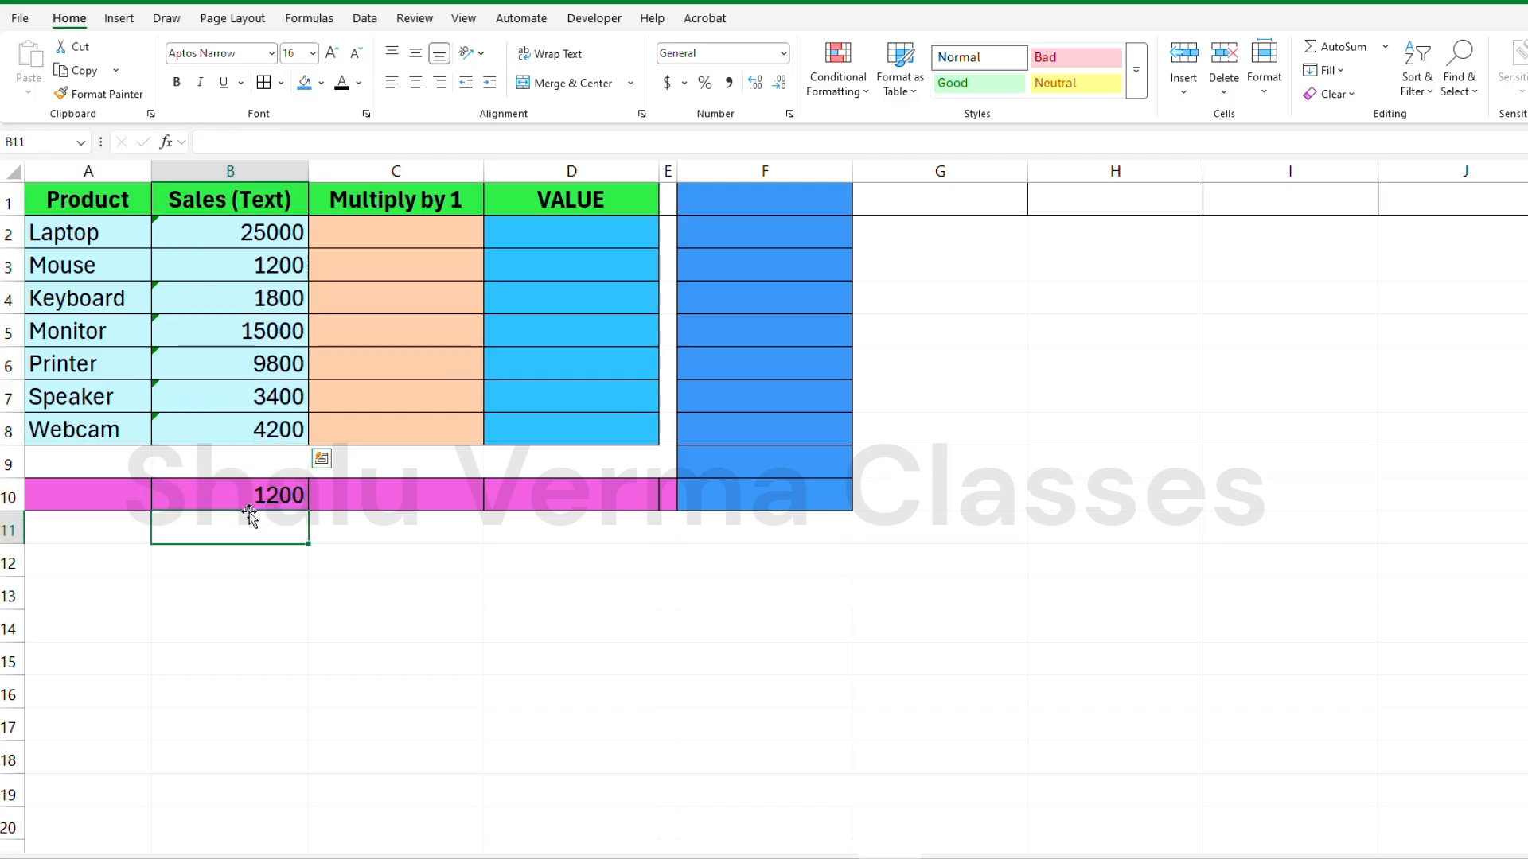
{"action": "left_click", "coordinate": [262, 294]}
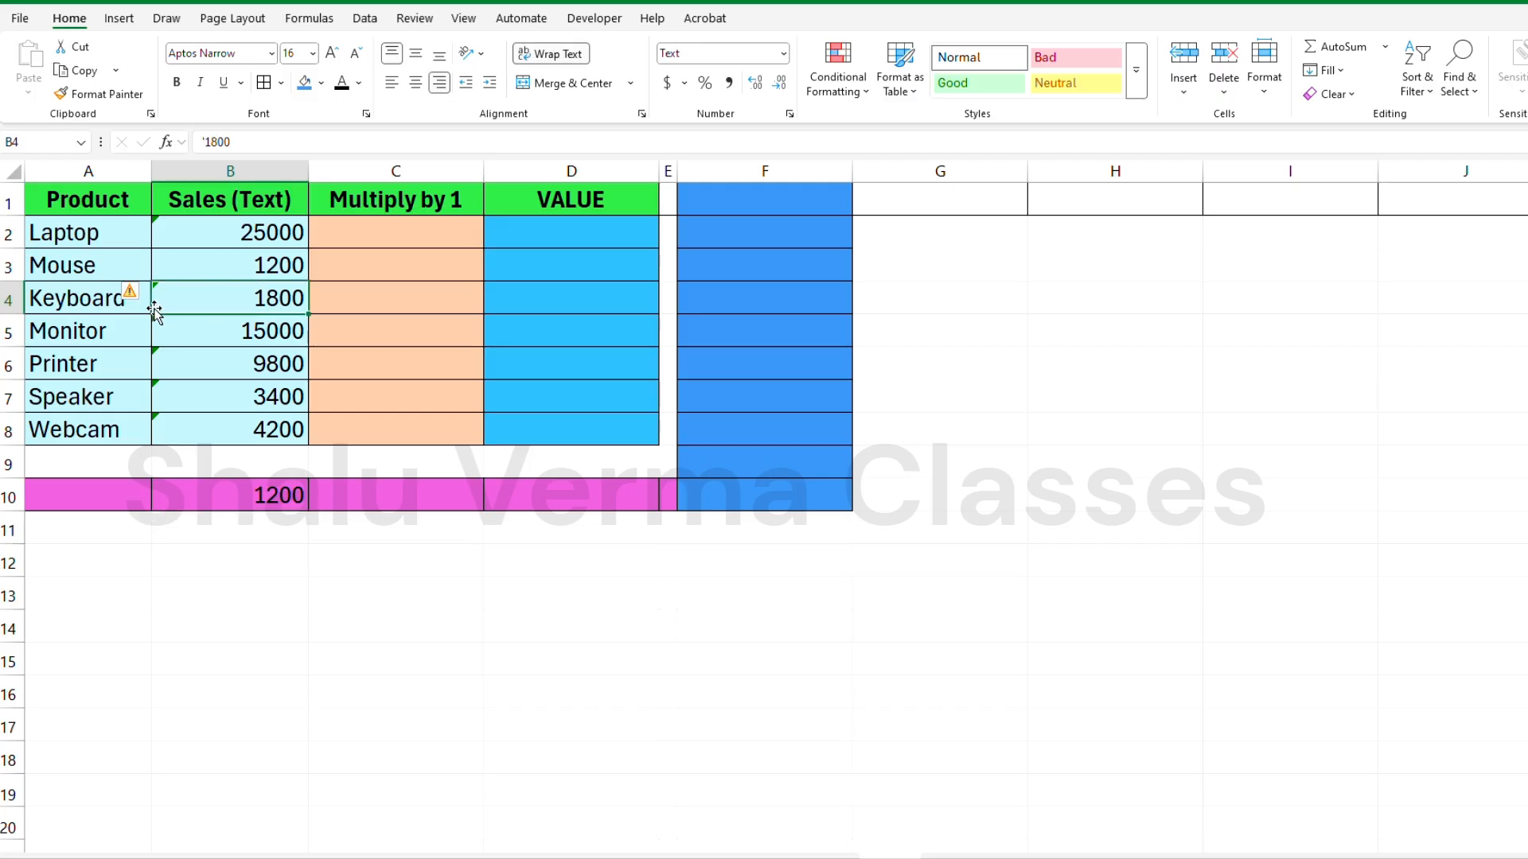
{"action": "left_click", "coordinate": [156, 352]}
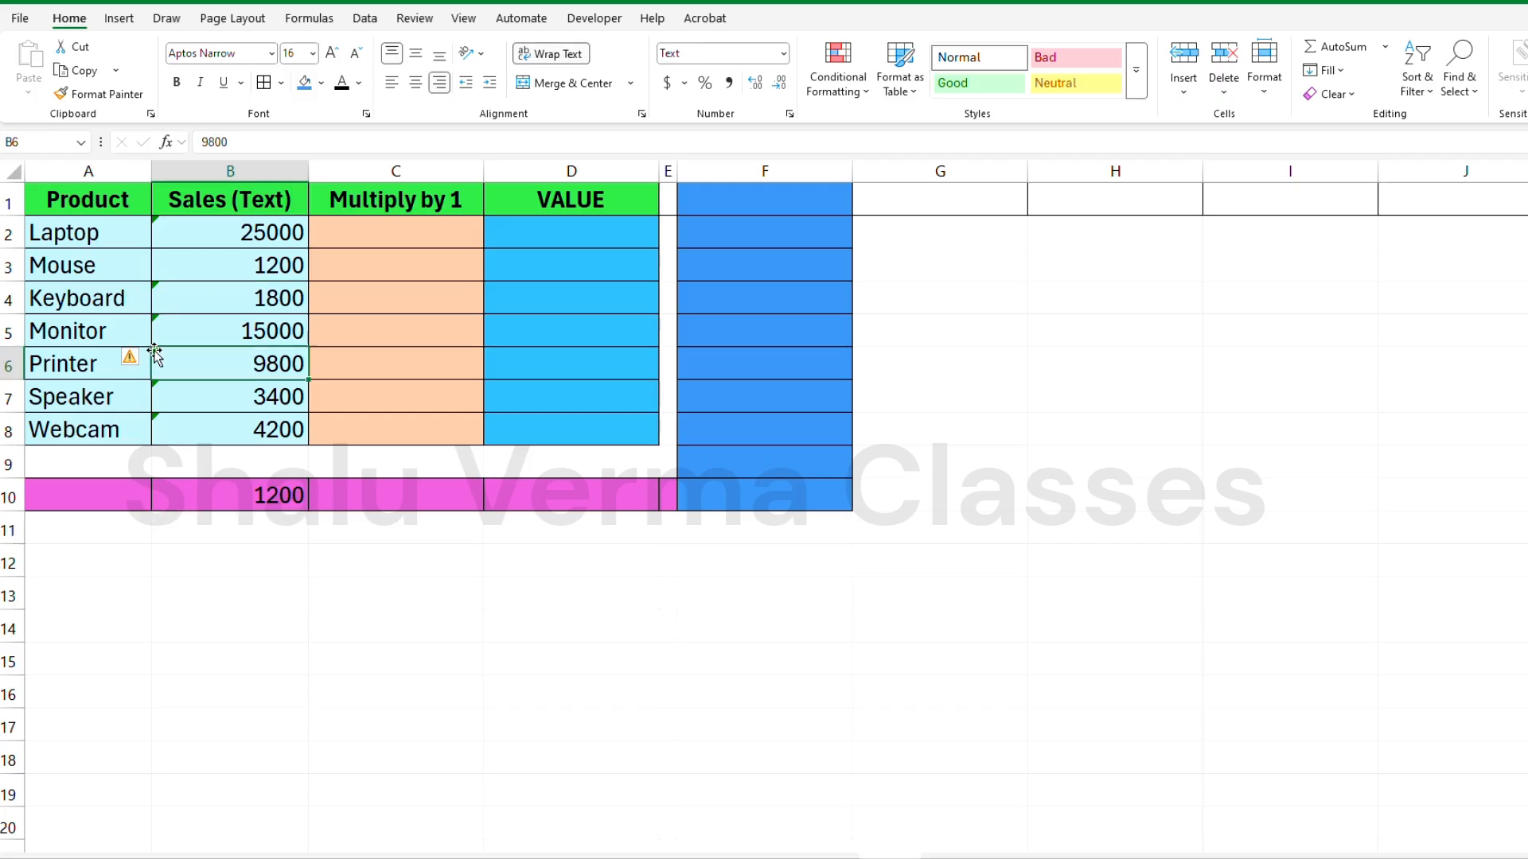
{"action": "left_click", "coordinate": [182, 274]}
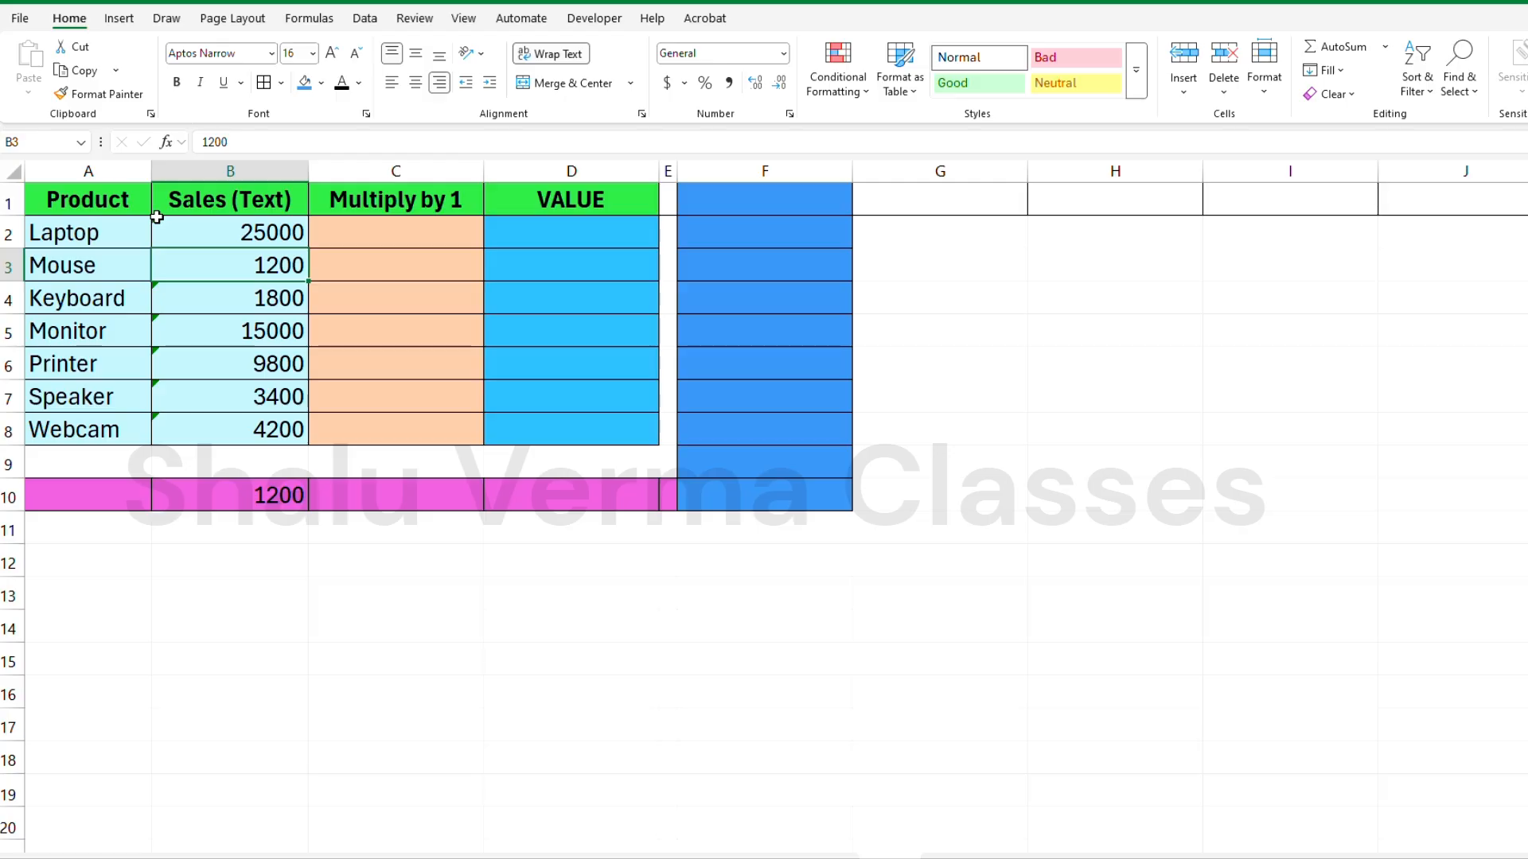
Try converting the Laptop sales value in B2 from text to a number, and undo the conversion
{"action": "left_click", "coordinate": [192, 234]}
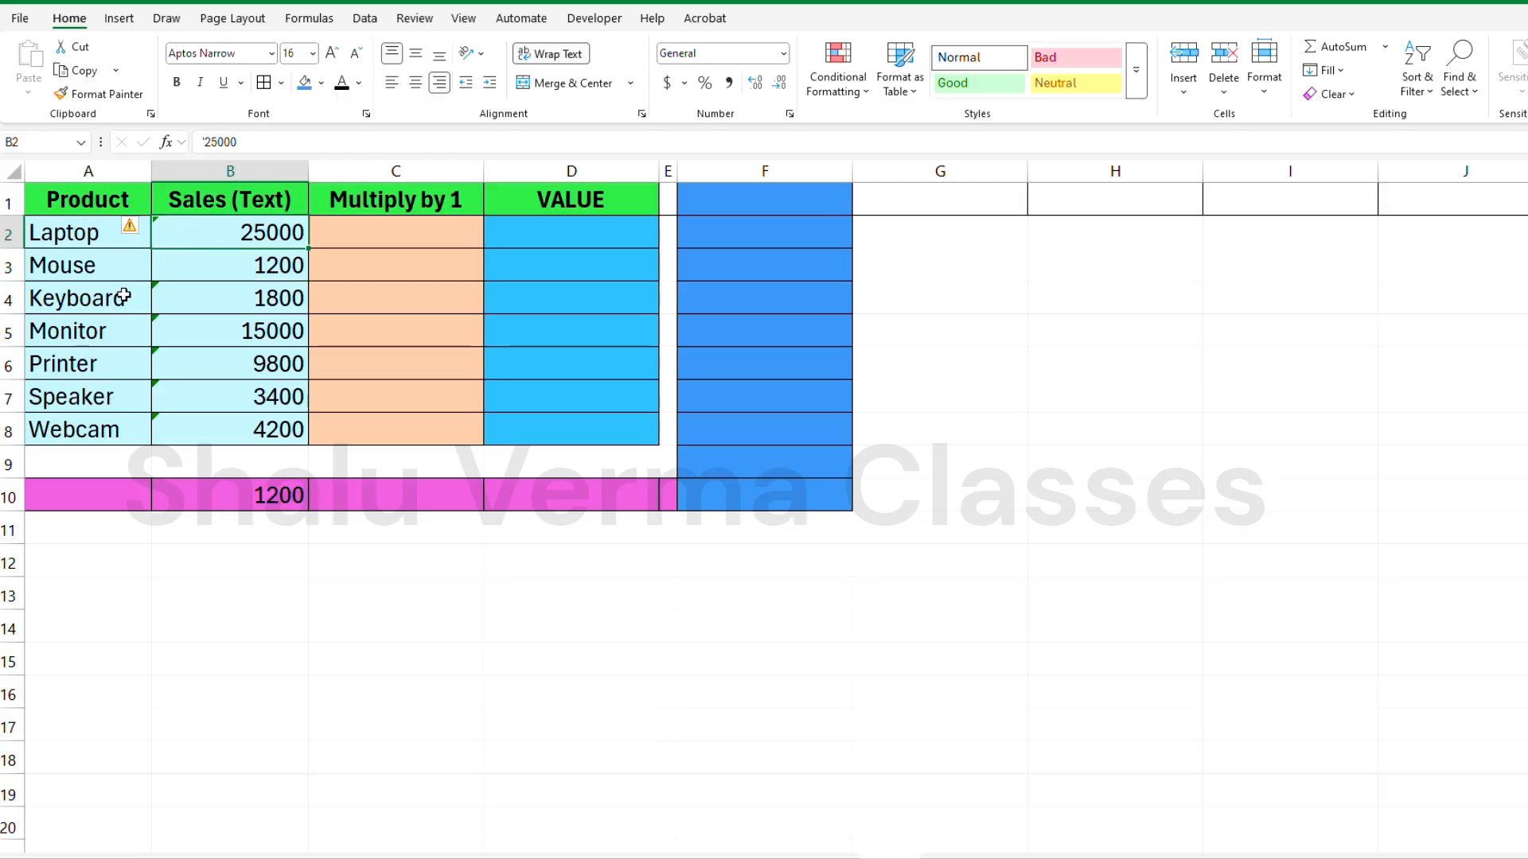
{"action": "left_click", "coordinate": [145, 232]}
{"action": "left_click", "coordinate": [201, 275]}
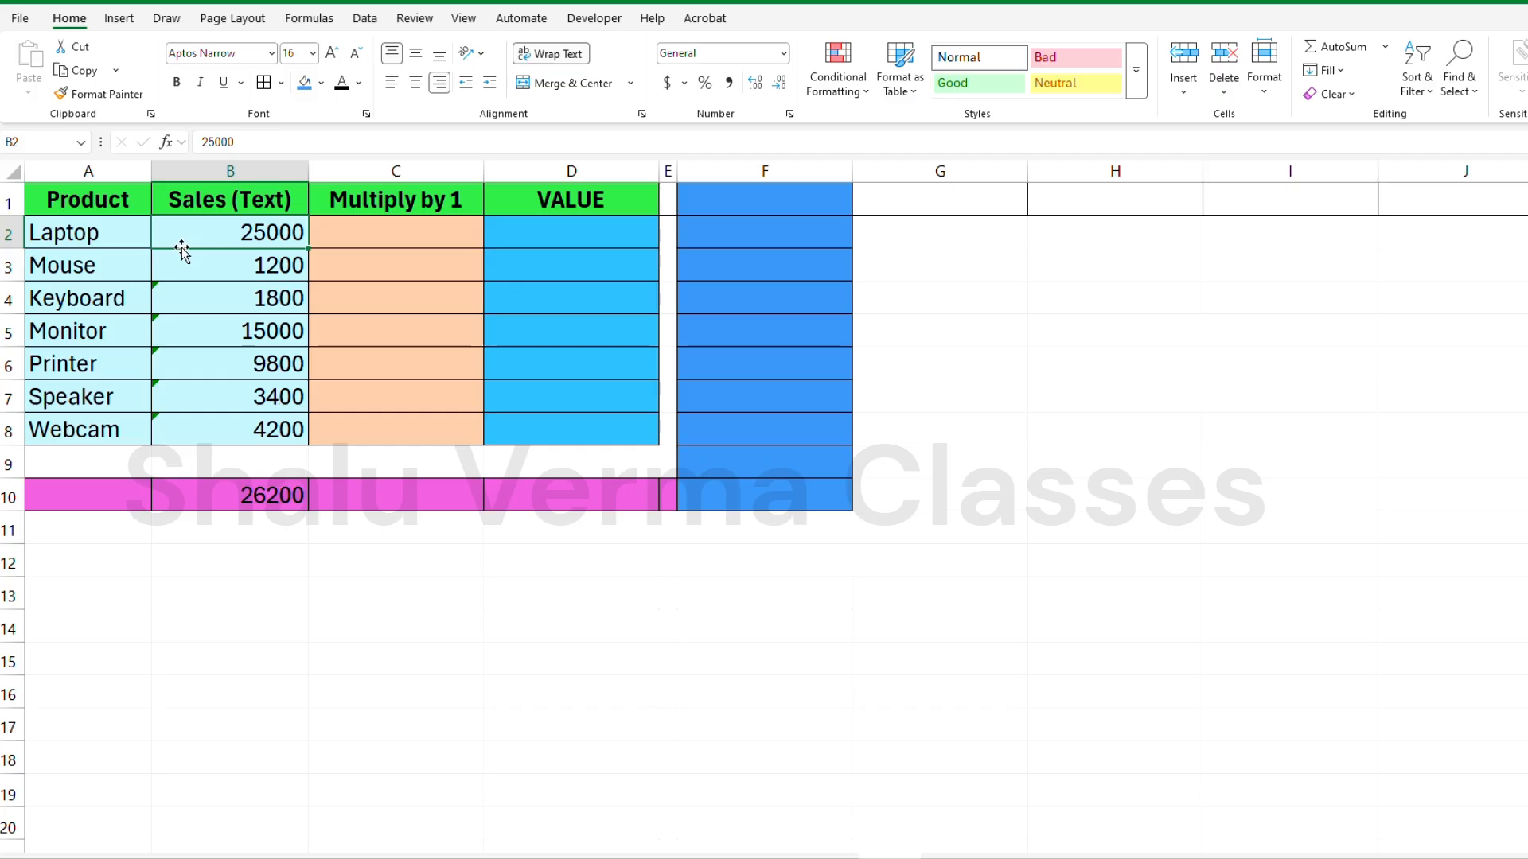
{"action": "key", "text": "ctrl+z"}
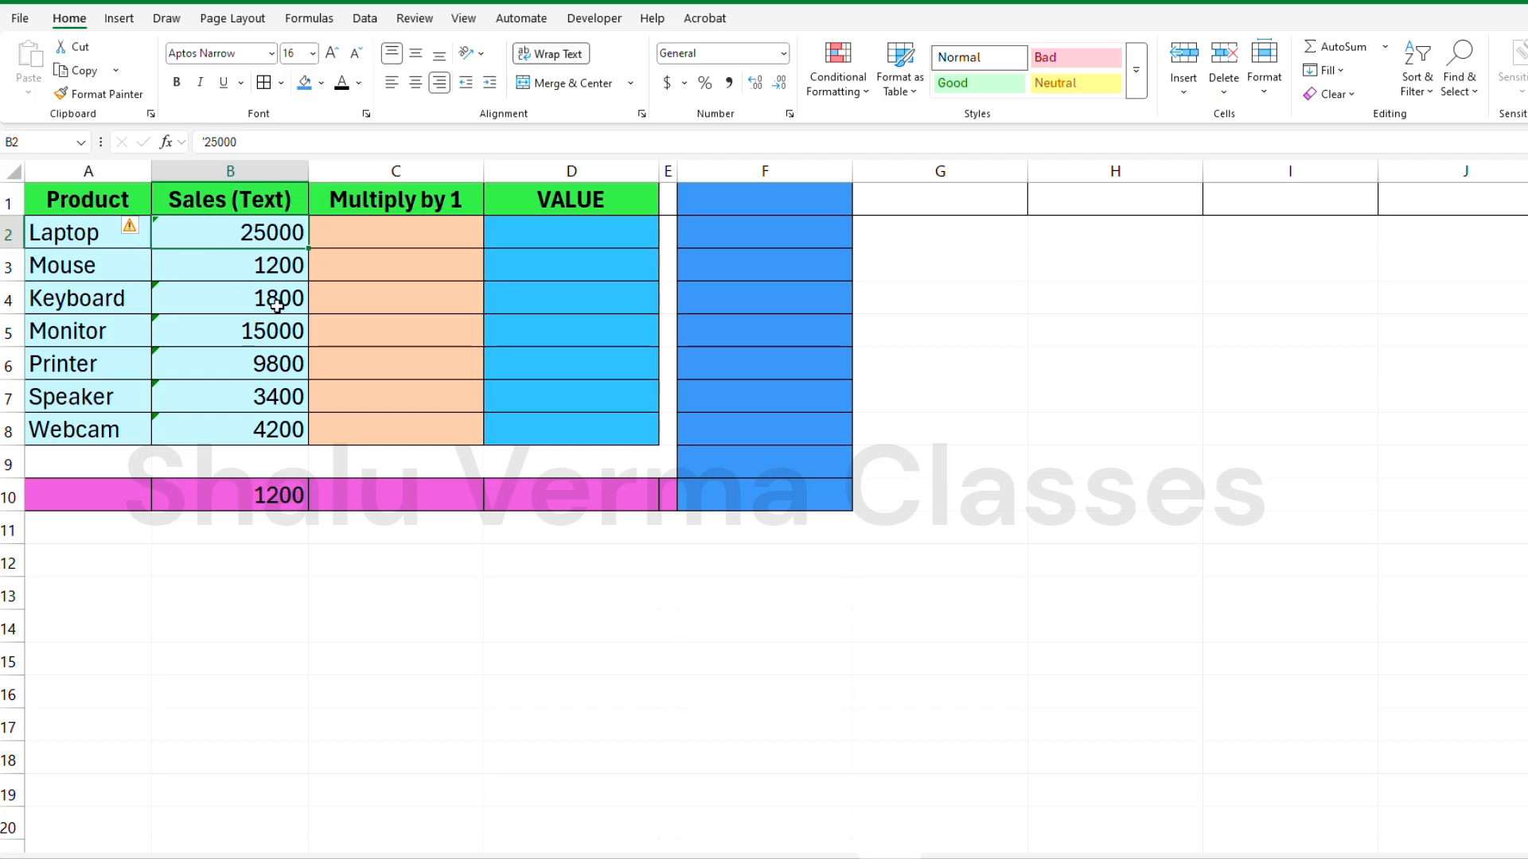
{"action": "left_click", "coordinate": [245, 489]}
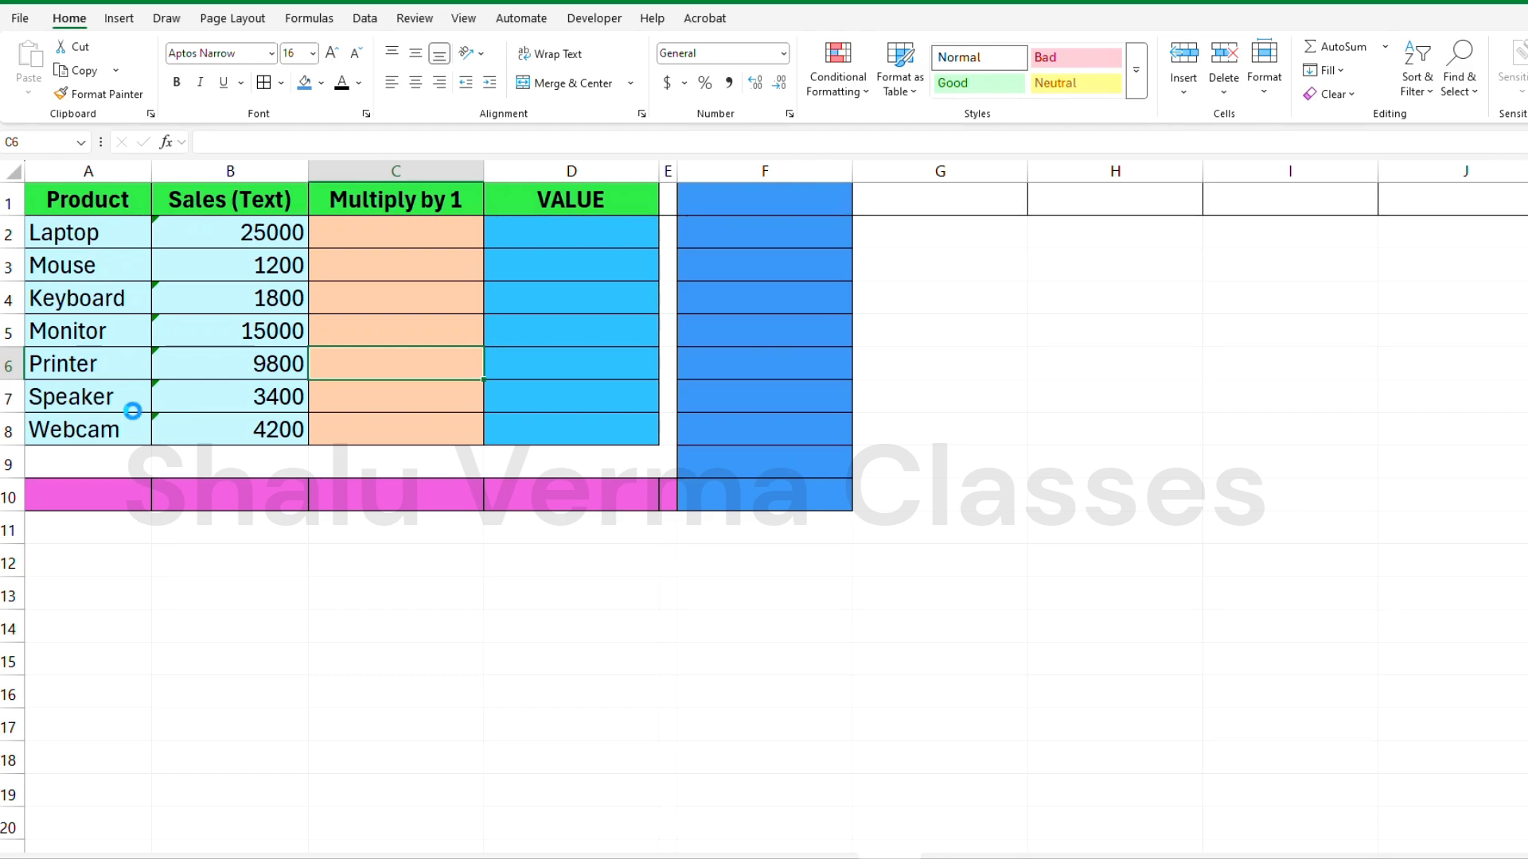
{"action": "scroll", "coordinate": [133, 410], "scroll_direction": "up", "scroll_amount": 4}
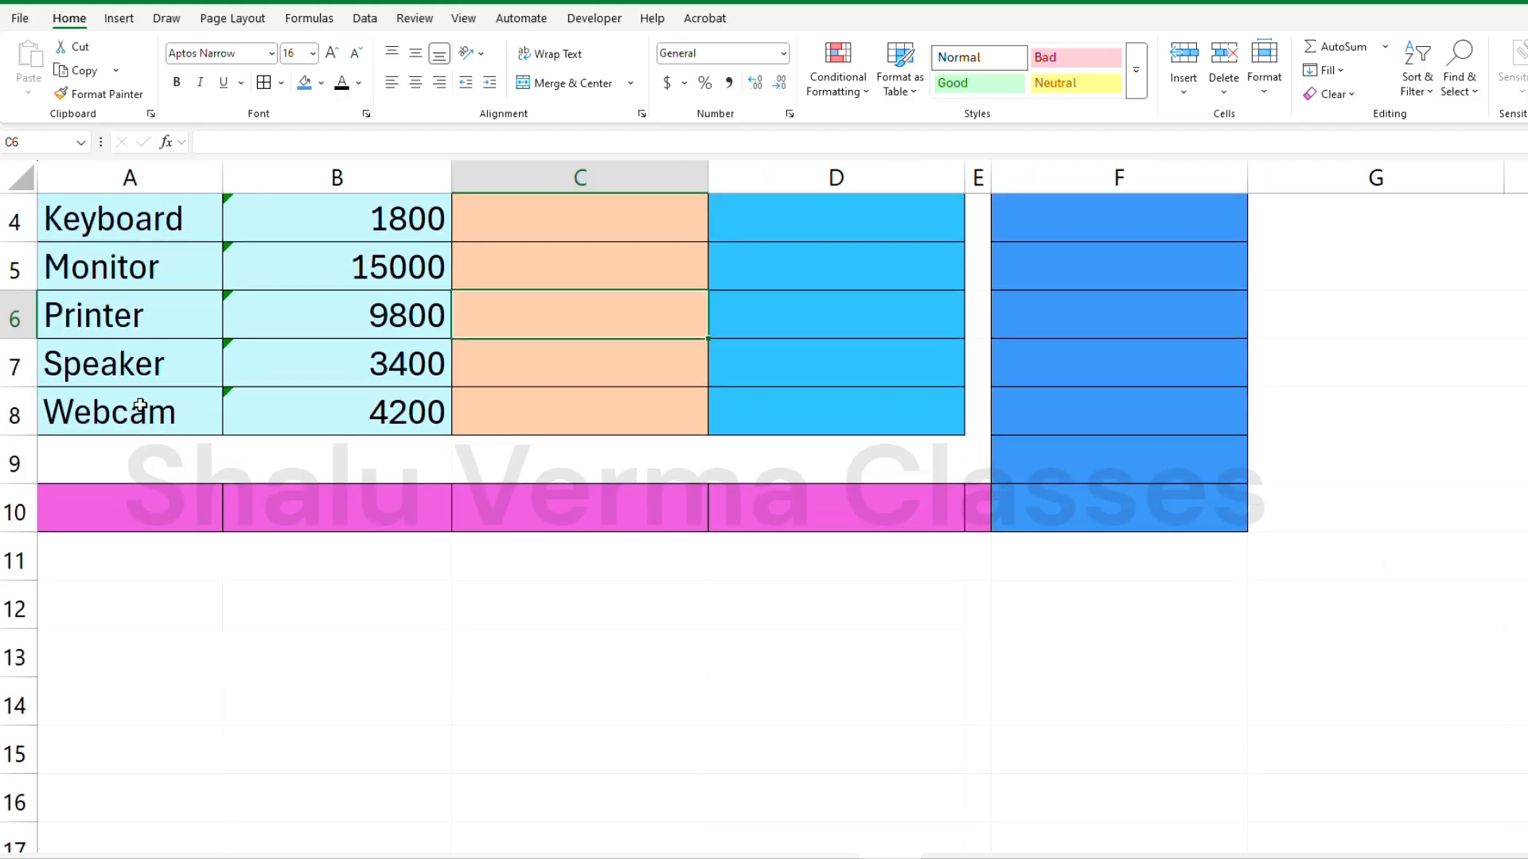
{"action": "scroll", "coordinate": [140, 406], "scroll_direction": "up", "scroll_amount": 1}
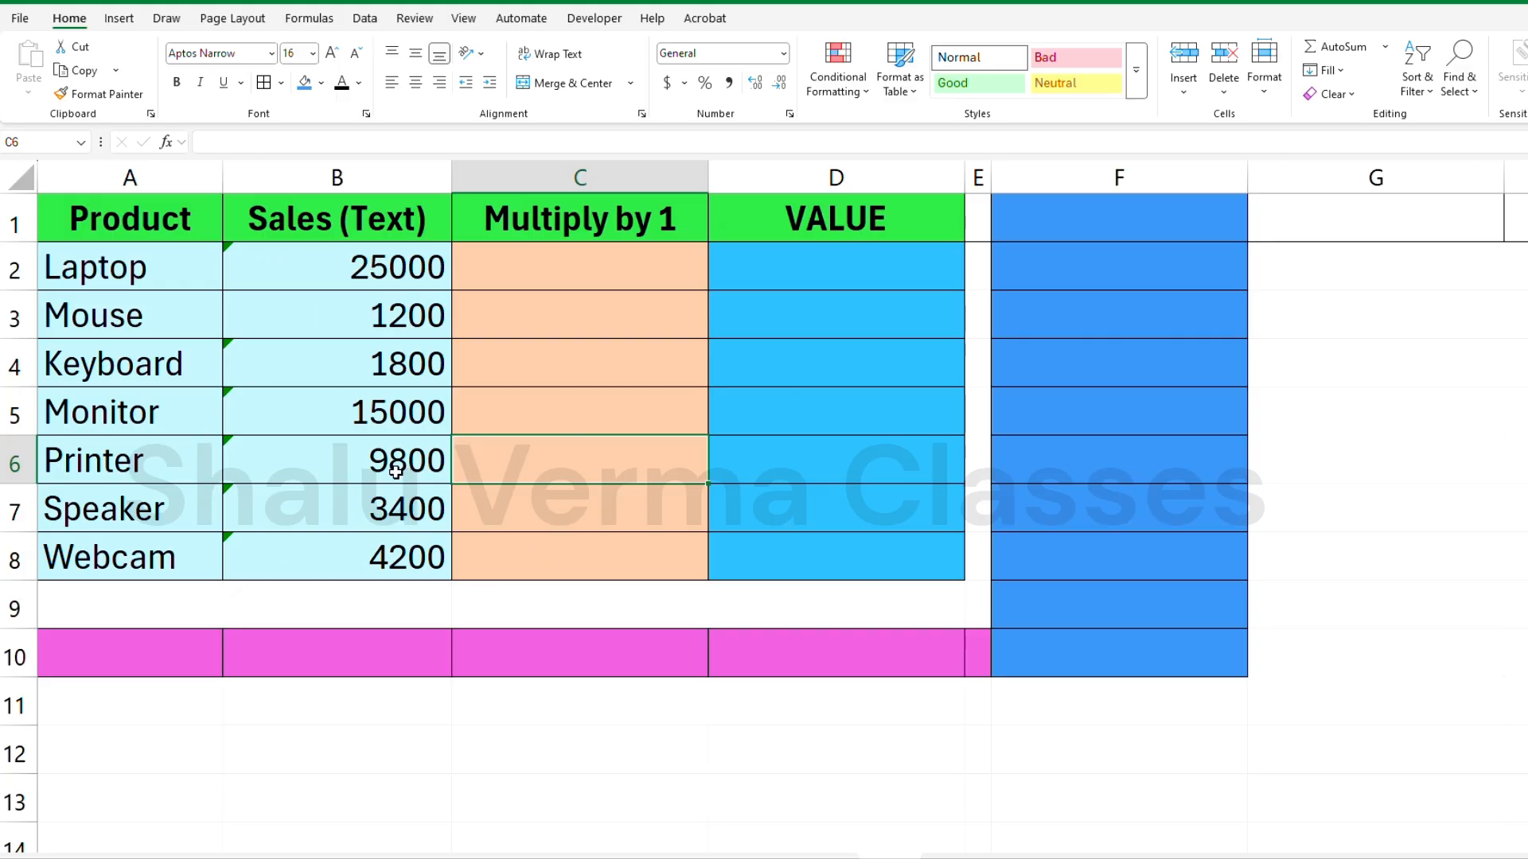
{"action": "scroll", "coordinate": [396, 471], "scroll_direction": "down", "scroll_amount": 3}
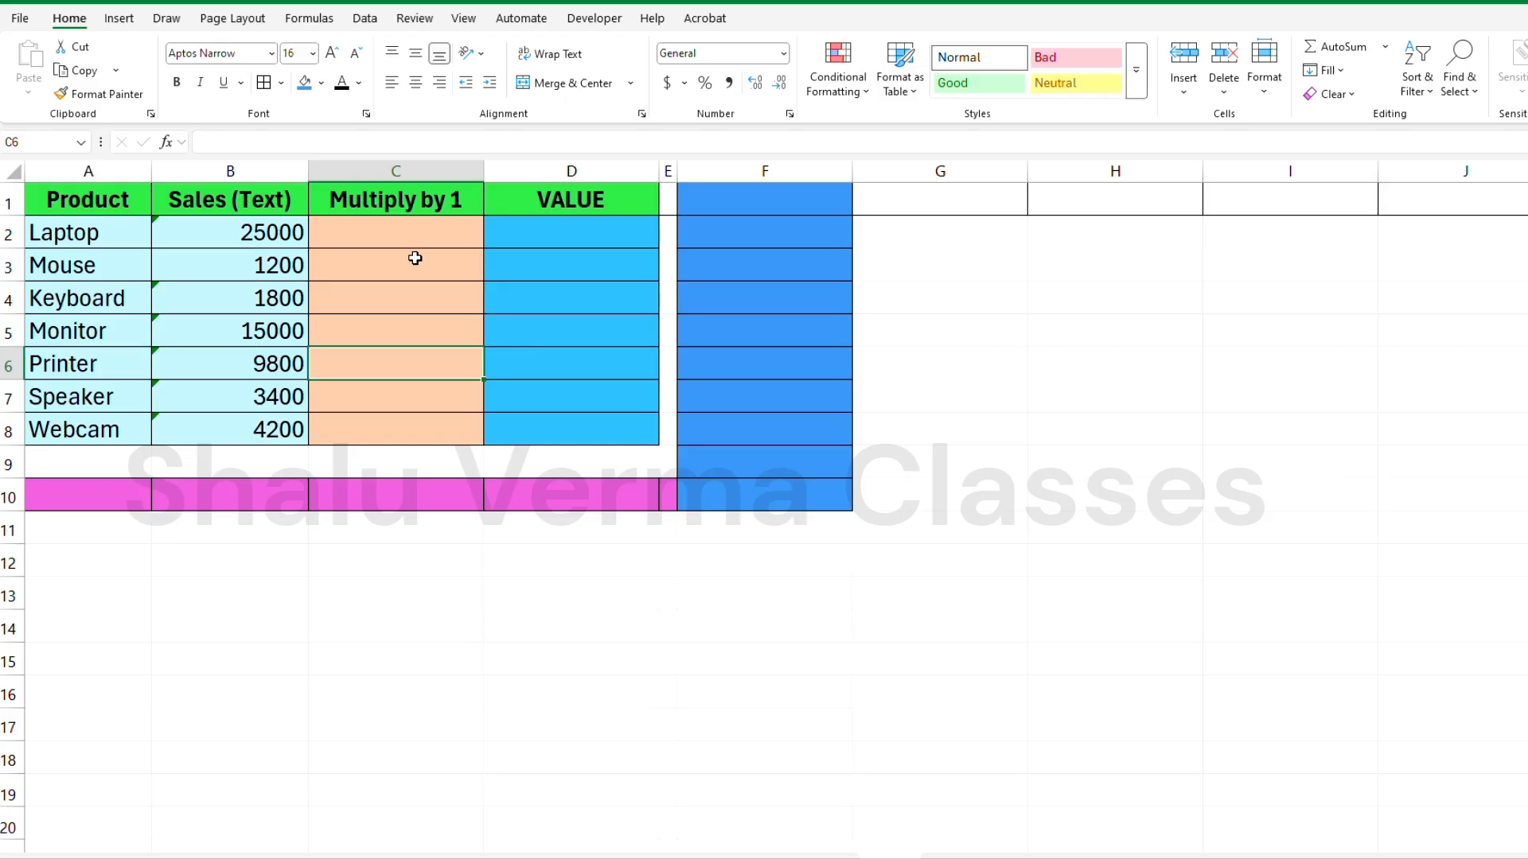
{"action": "type", "text": "+"}
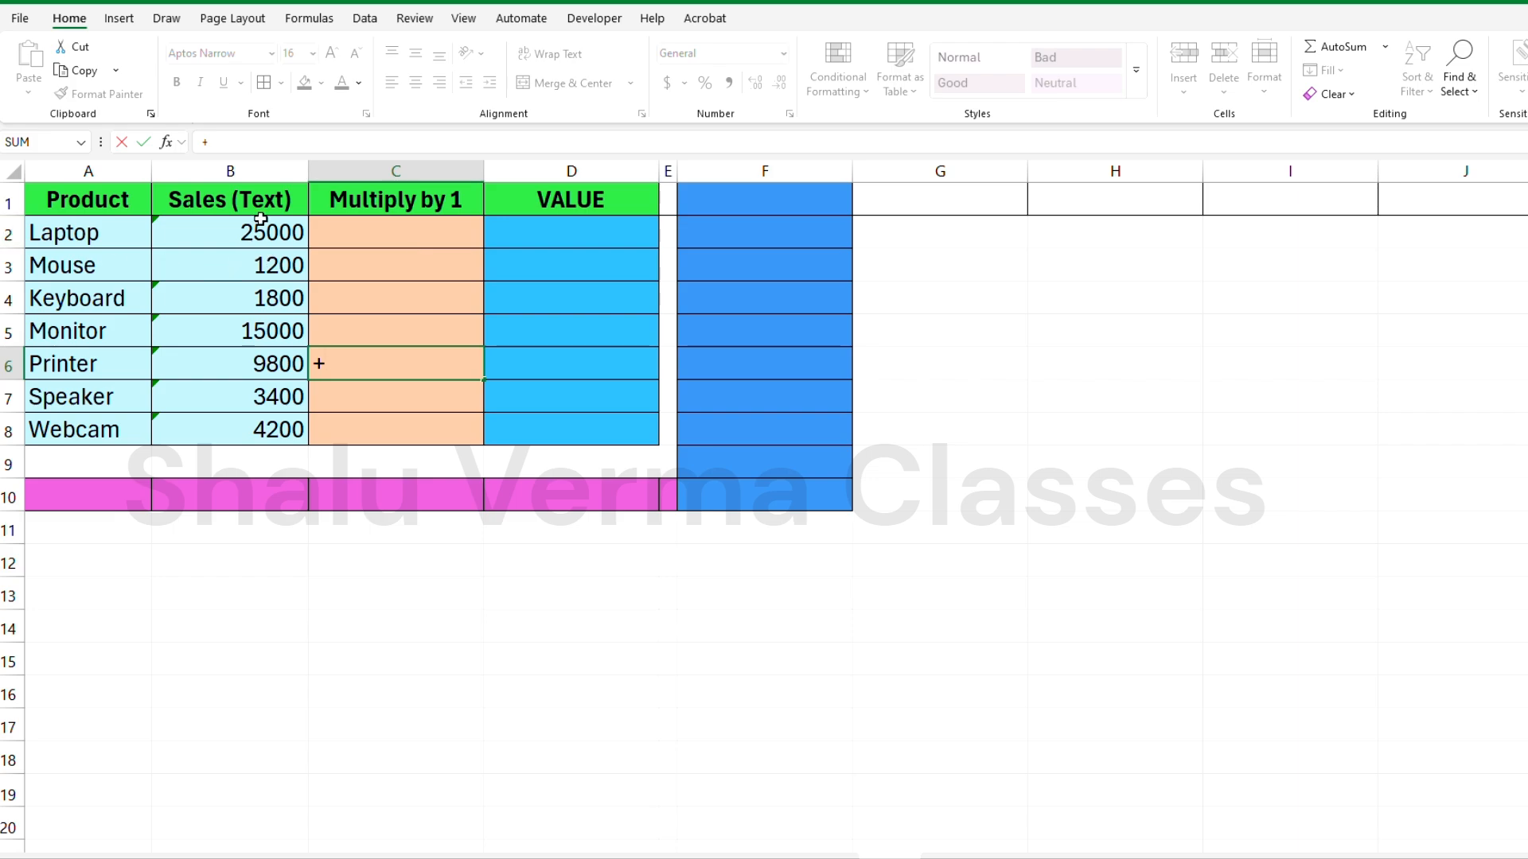
{"action": "left_click", "coordinate": [104, 244]}
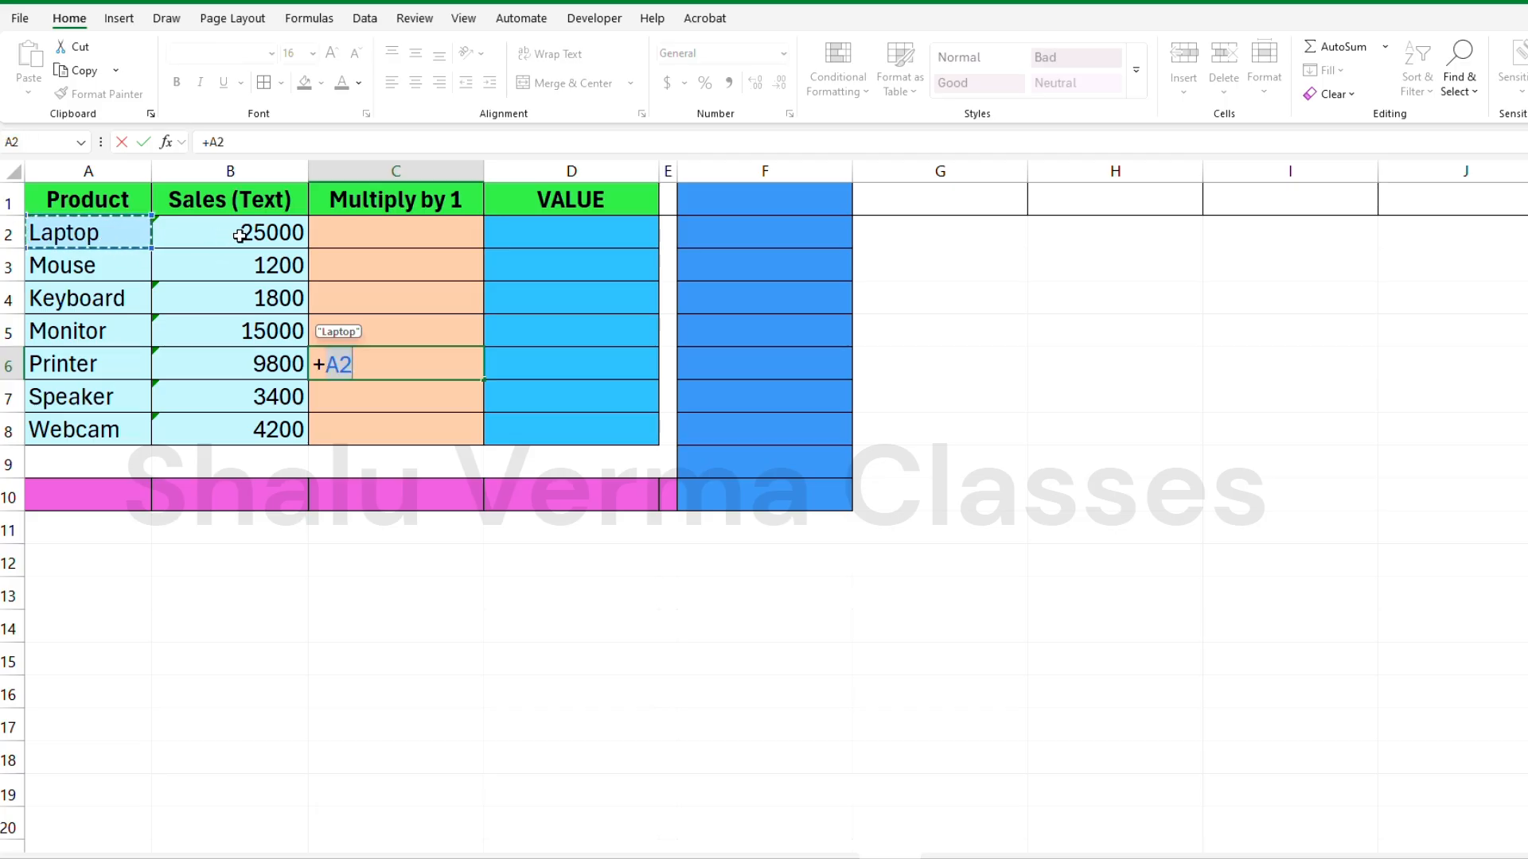
{"action": "key", "text": "Escape"}
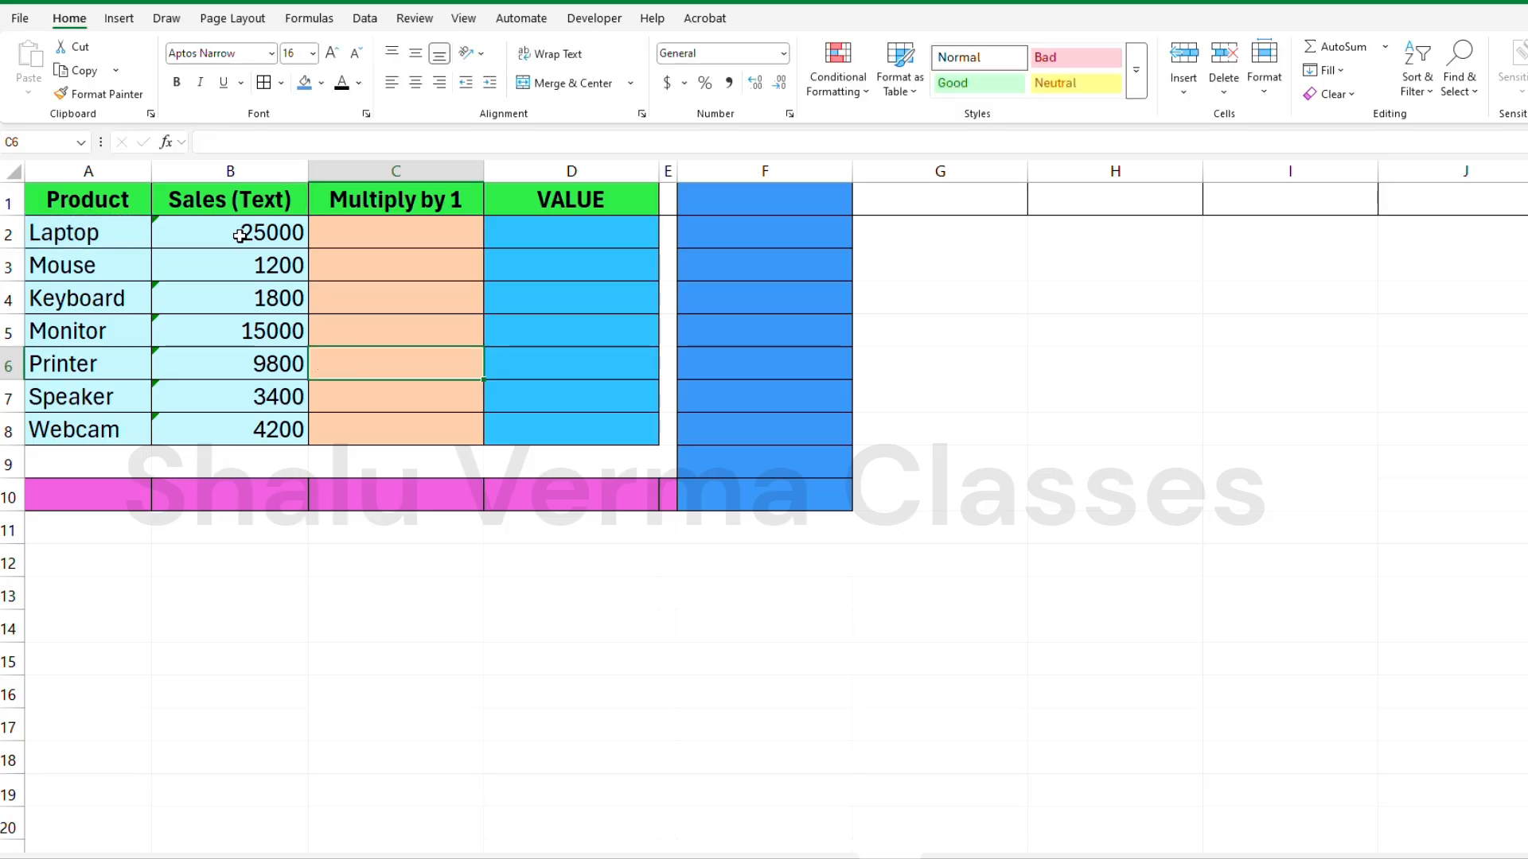
Examine cells B2, B3, B4 and B6 for leading apostrophes, Text formatting and error indicators
{"action": "left_click", "coordinate": [237, 238]}
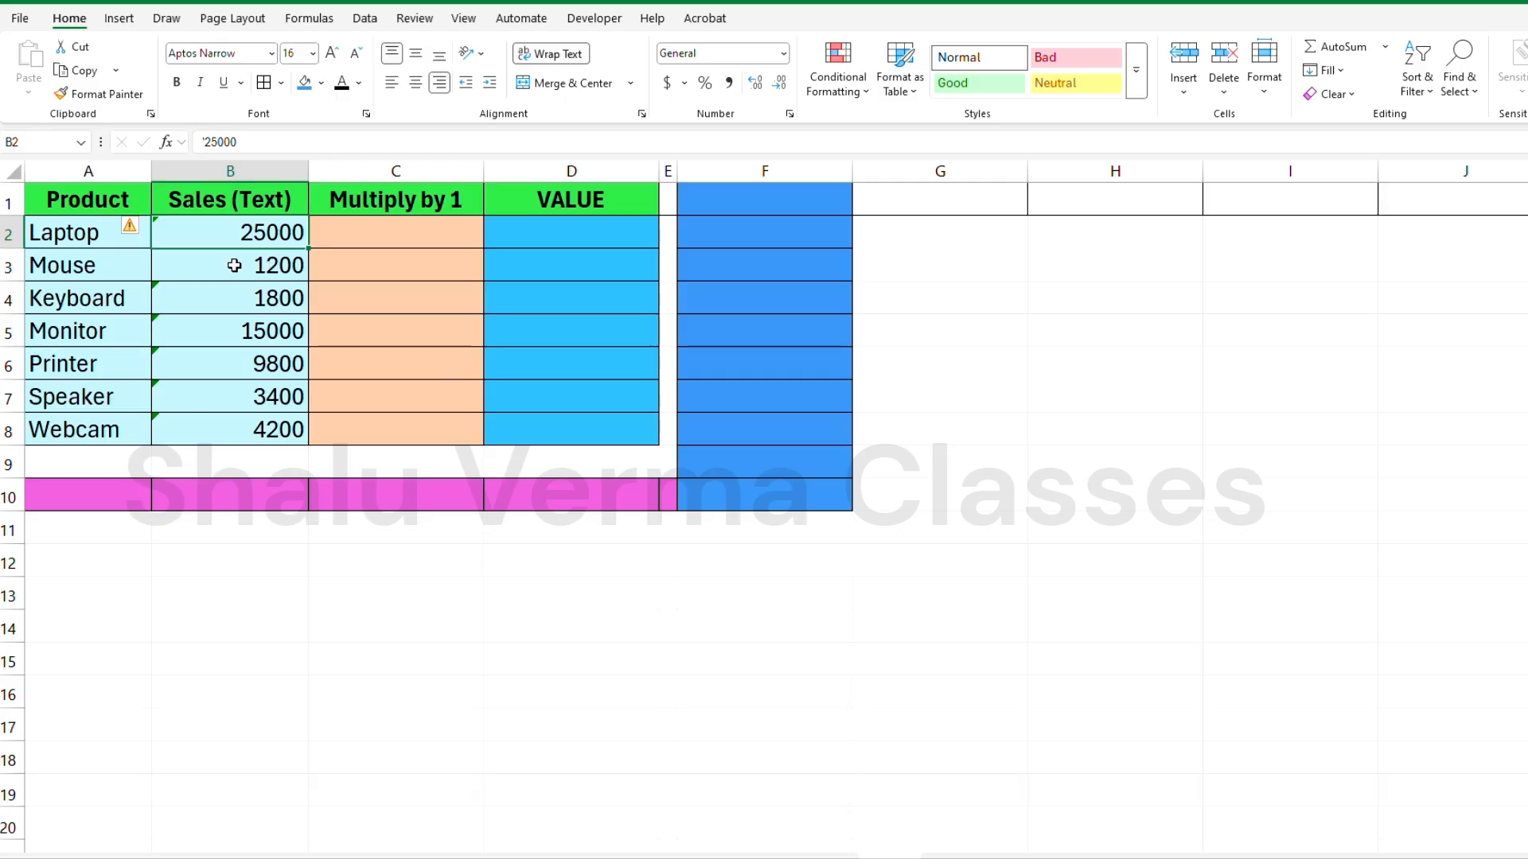
{"action": "left_click", "coordinate": [541, 279]}
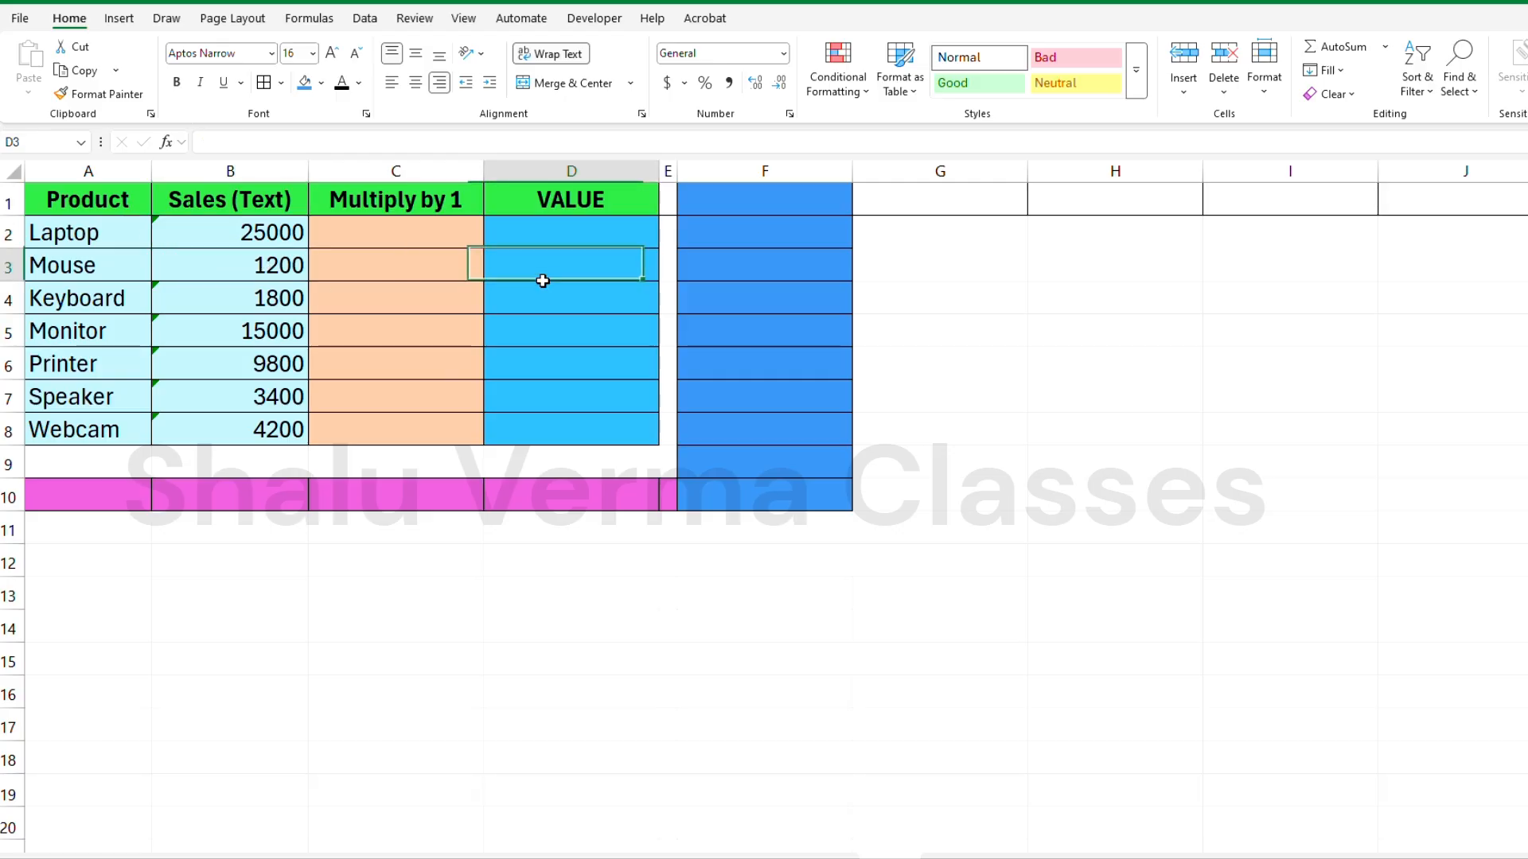
{"action": "left_click", "coordinate": [214, 233]}
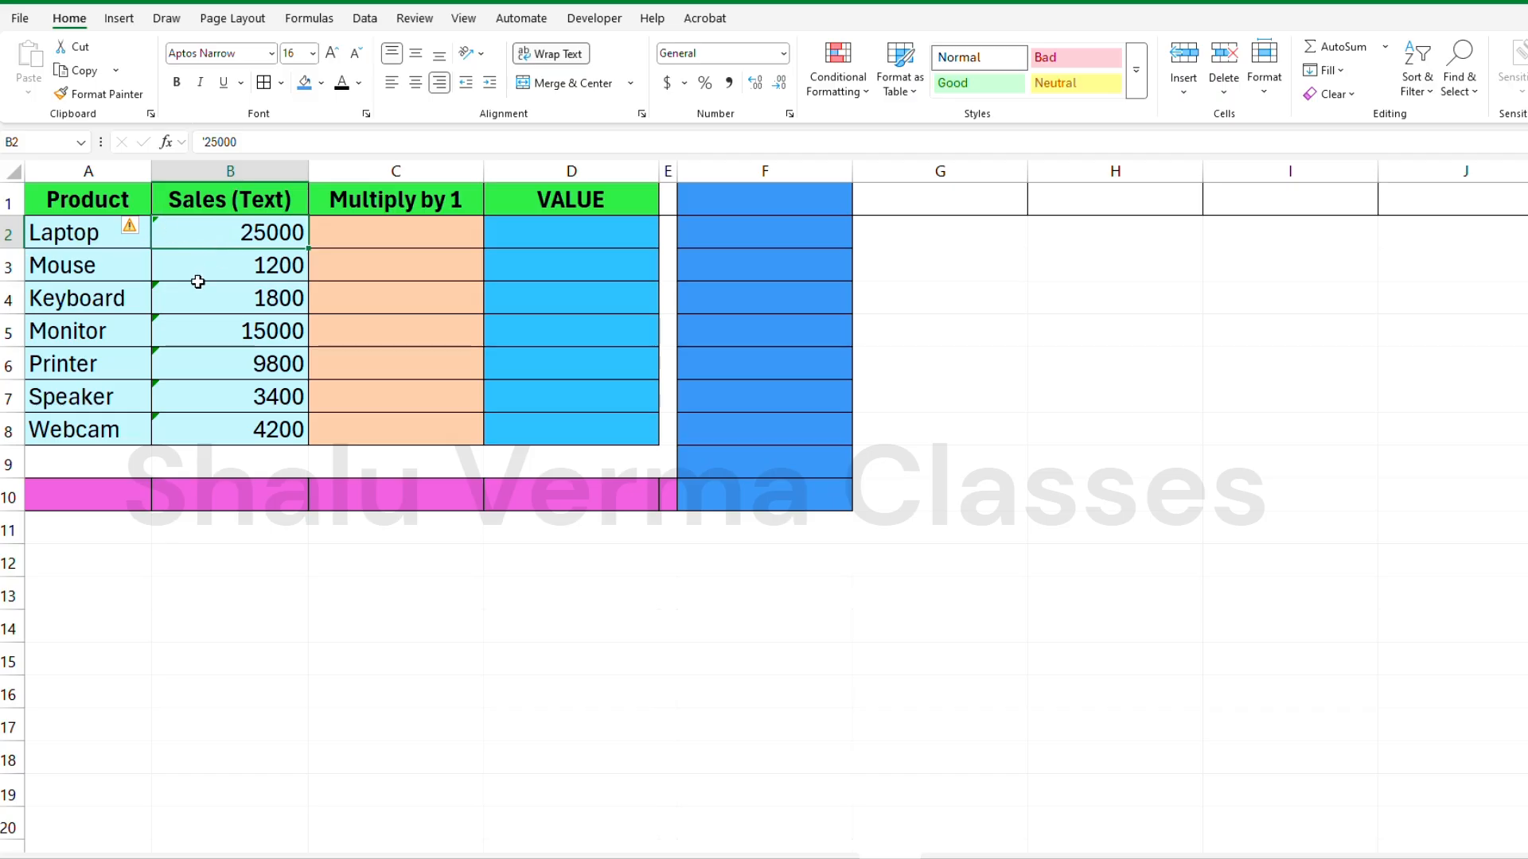
{"action": "left_click", "coordinate": [155, 306]}
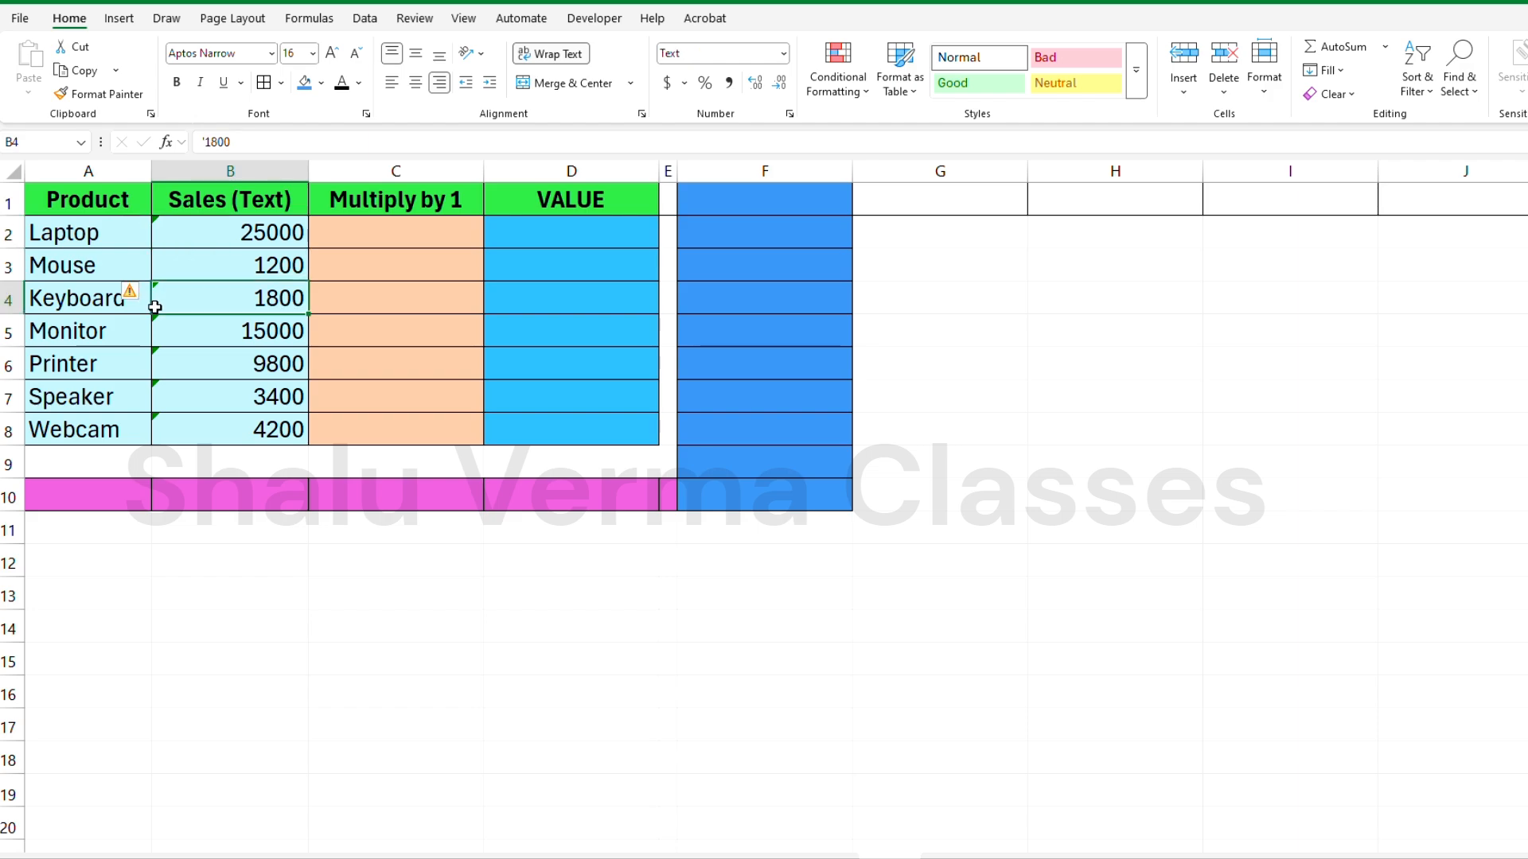
{"action": "left_click", "coordinate": [183, 268]}
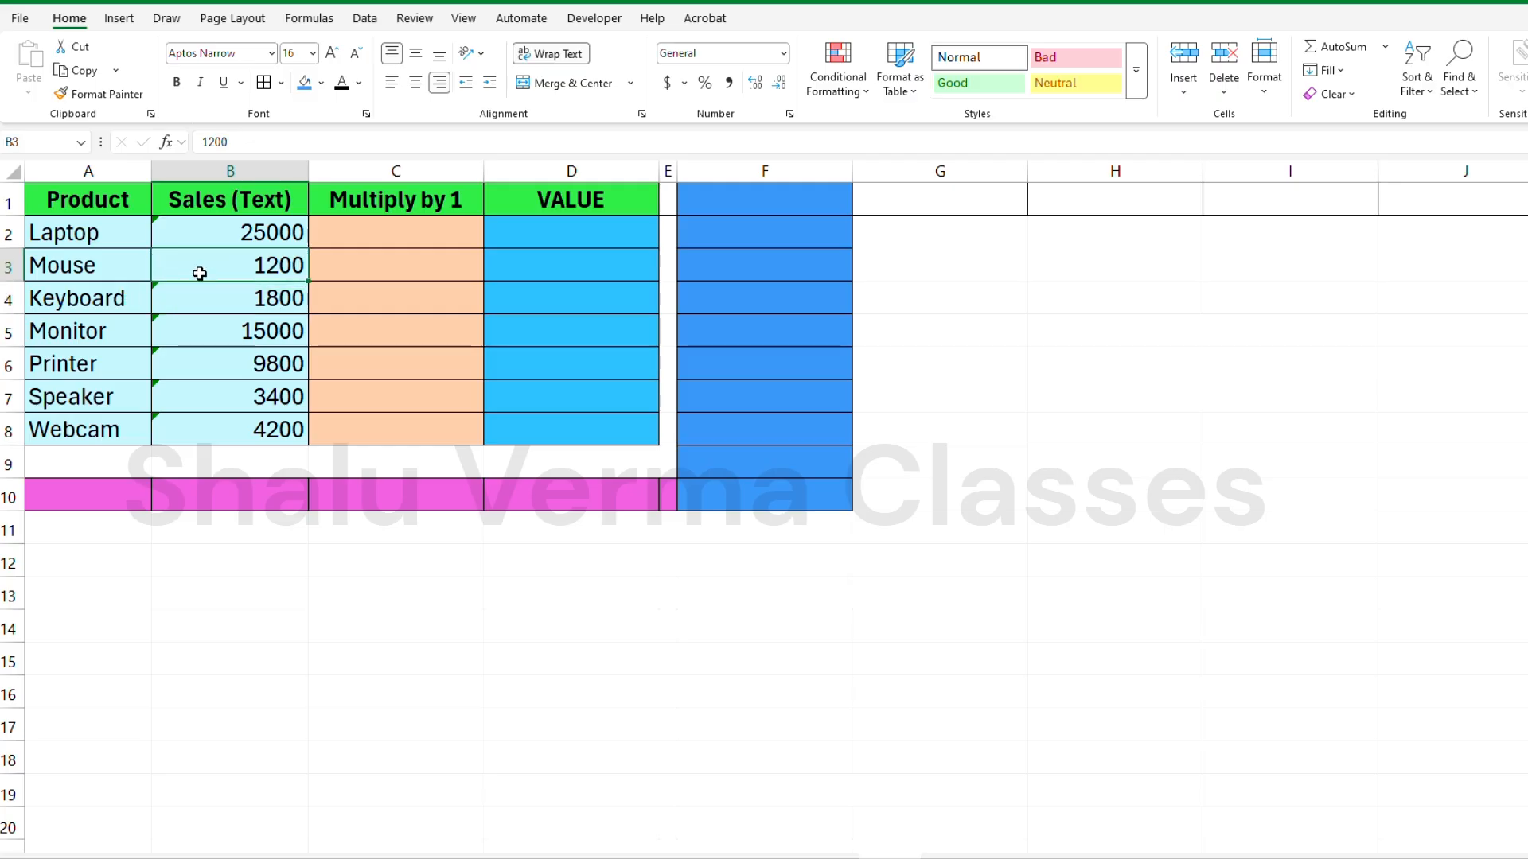
{"action": "left_click", "coordinate": [197, 357]}
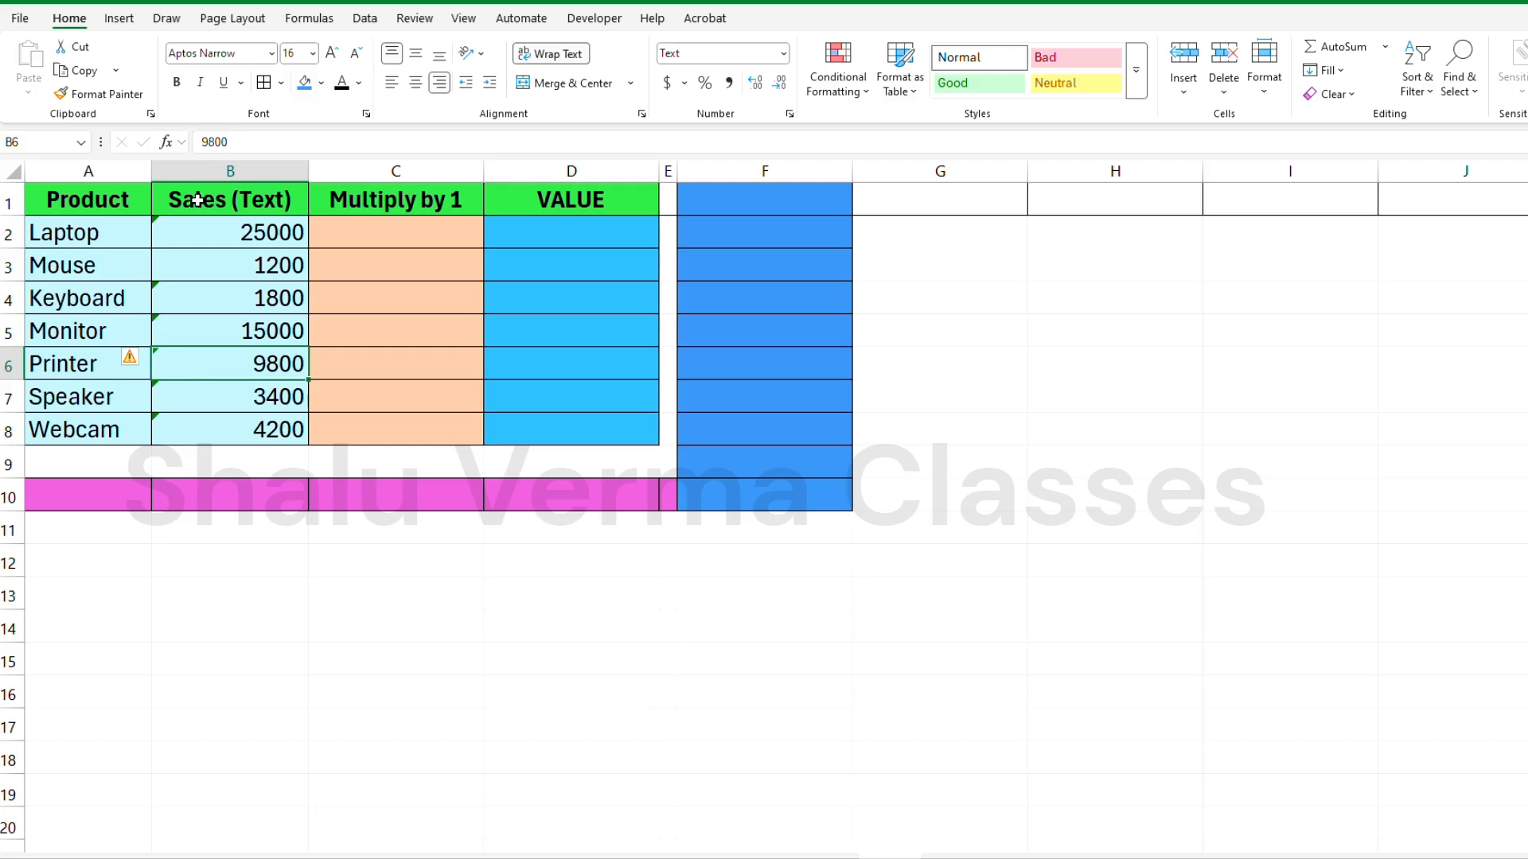
{"action": "left_click", "coordinate": [206, 226]}
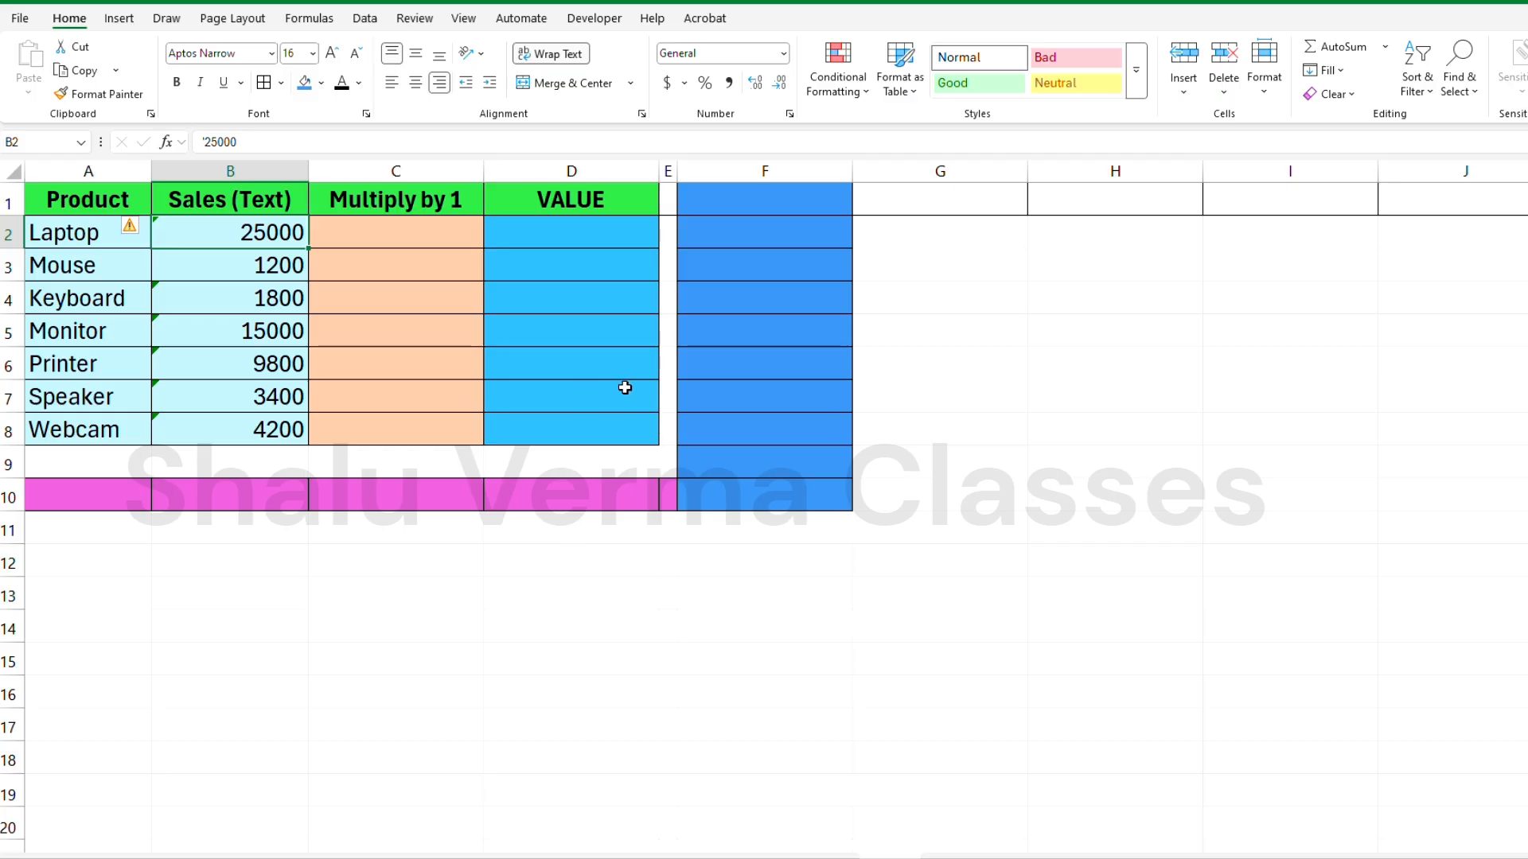
Enter the formula =SUM(B2:B8) in cell B10 to total the Sales (Text) column
{"action": "left_click", "coordinate": [592, 377]}
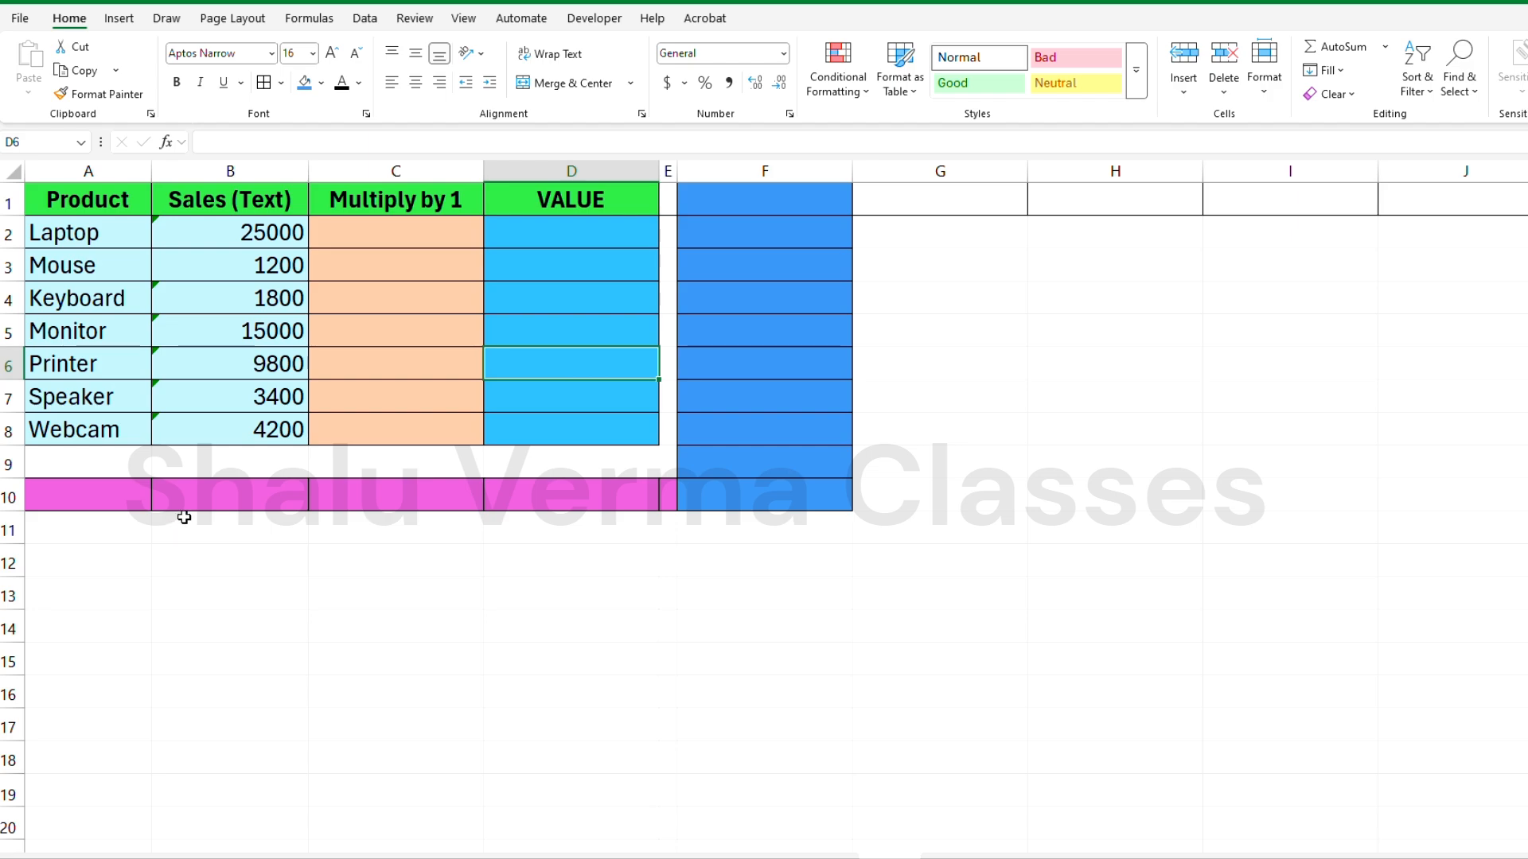
{"action": "left_click", "coordinate": [237, 494]}
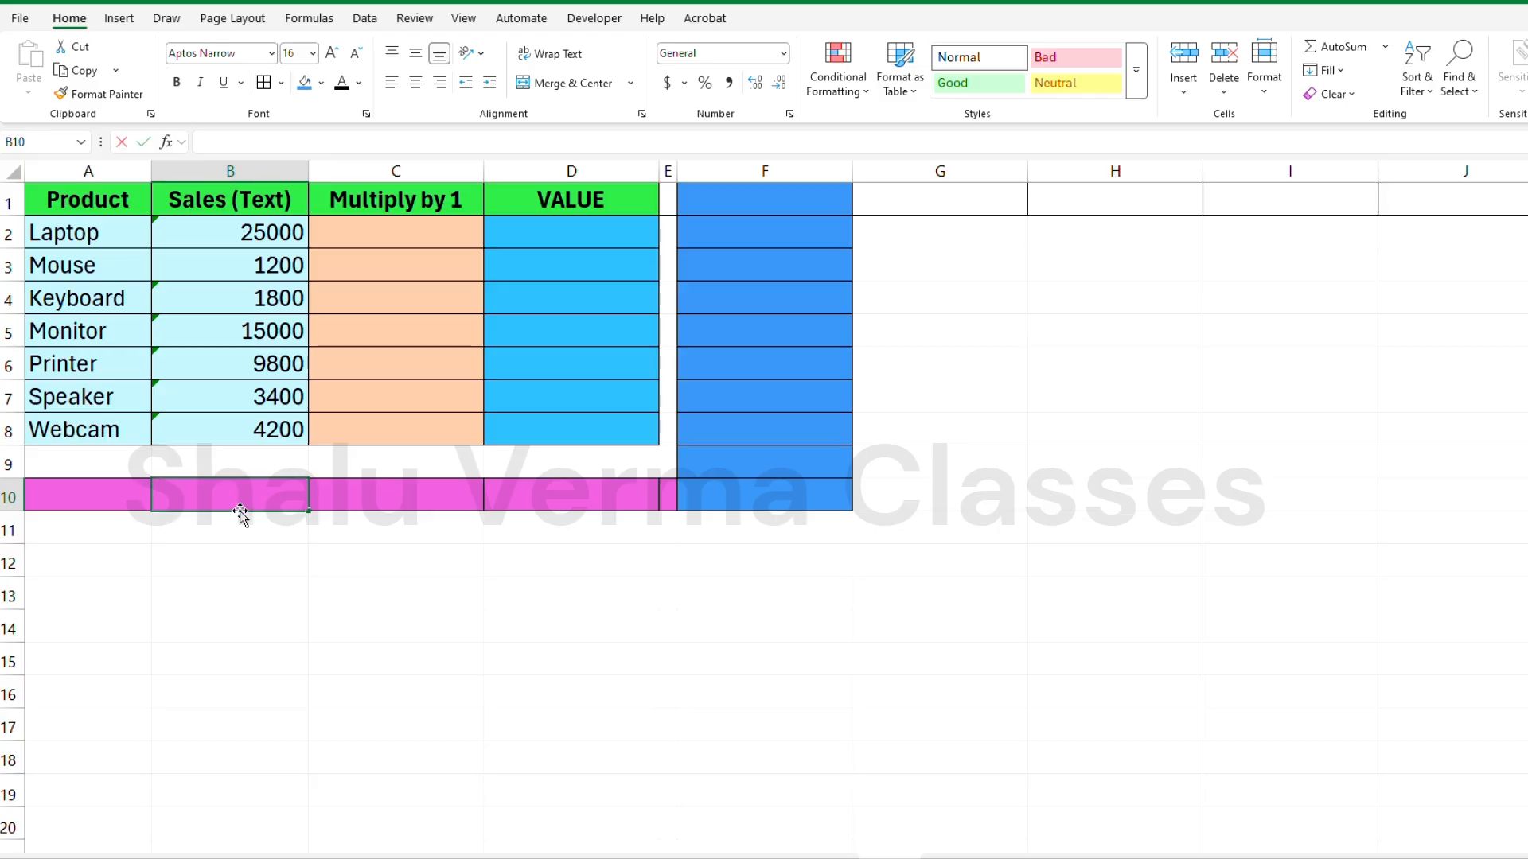
{"action": "type", "text": "="}
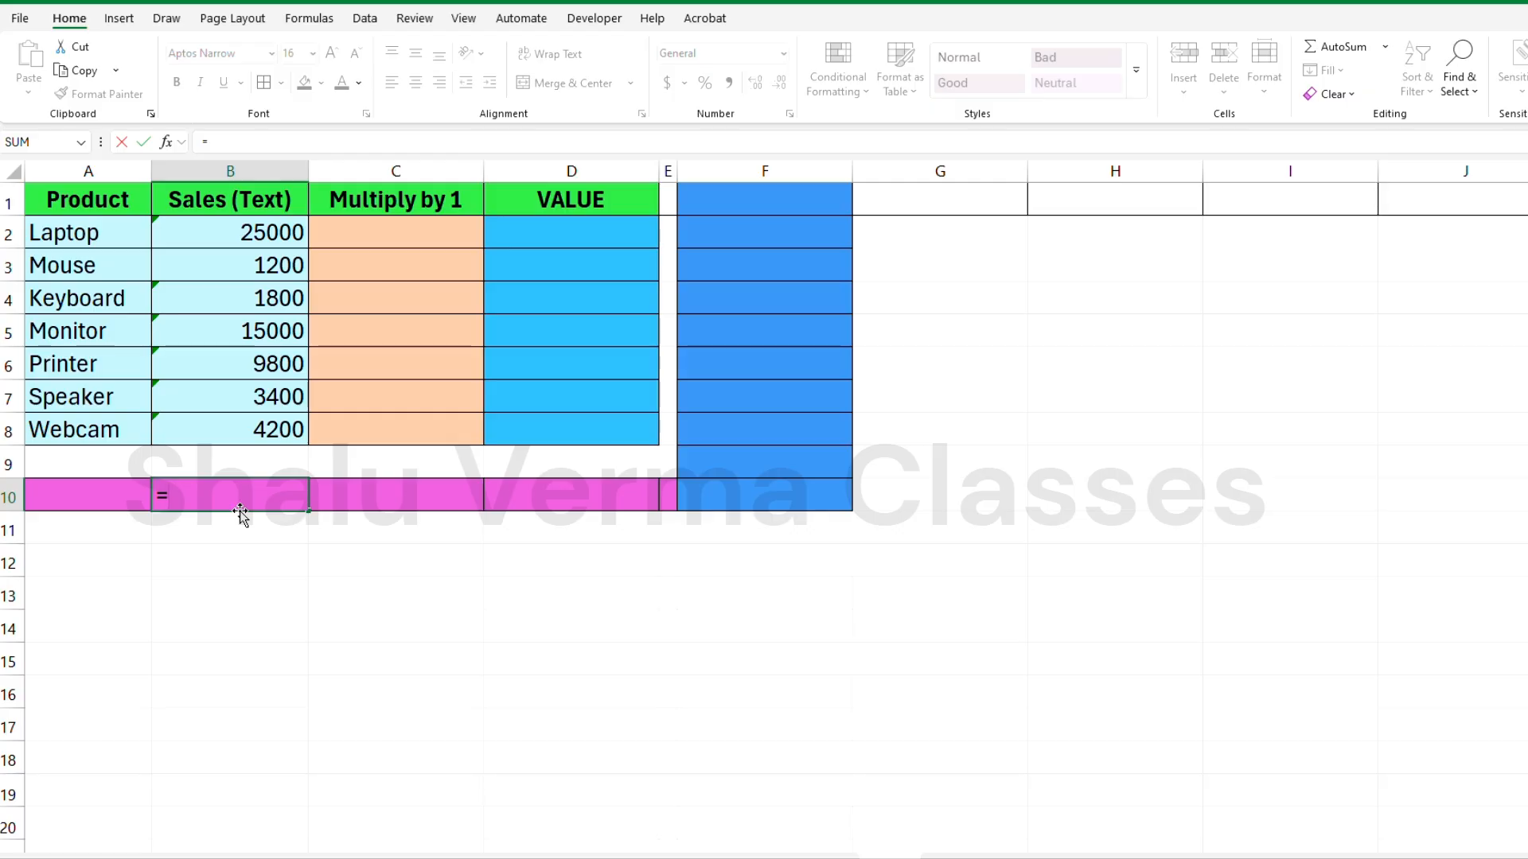
{"action": "type", "text": "sum"}
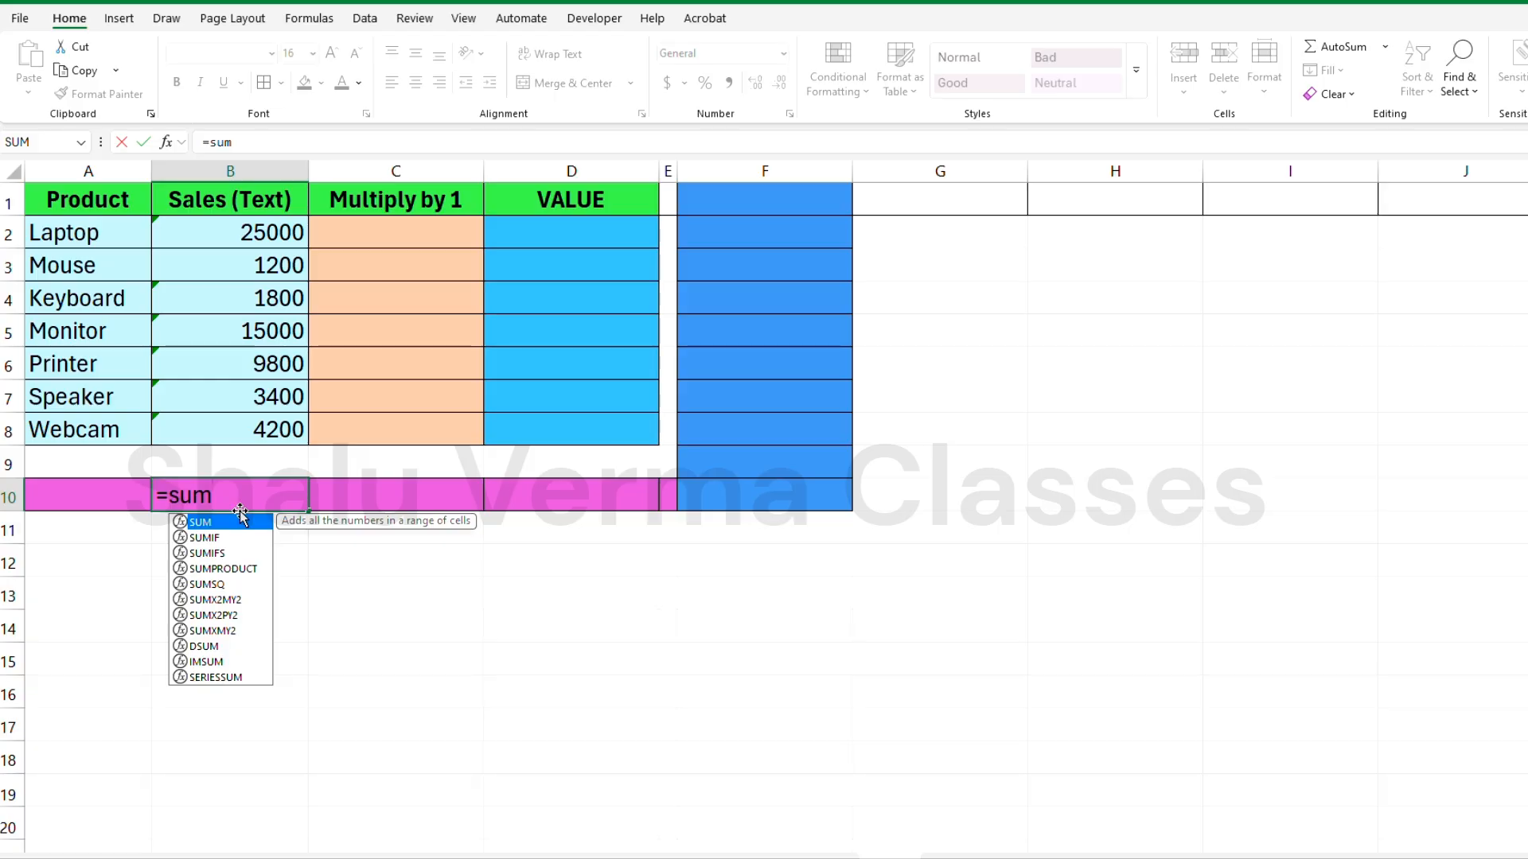
{"action": "double_click", "coordinate": [240, 521]}
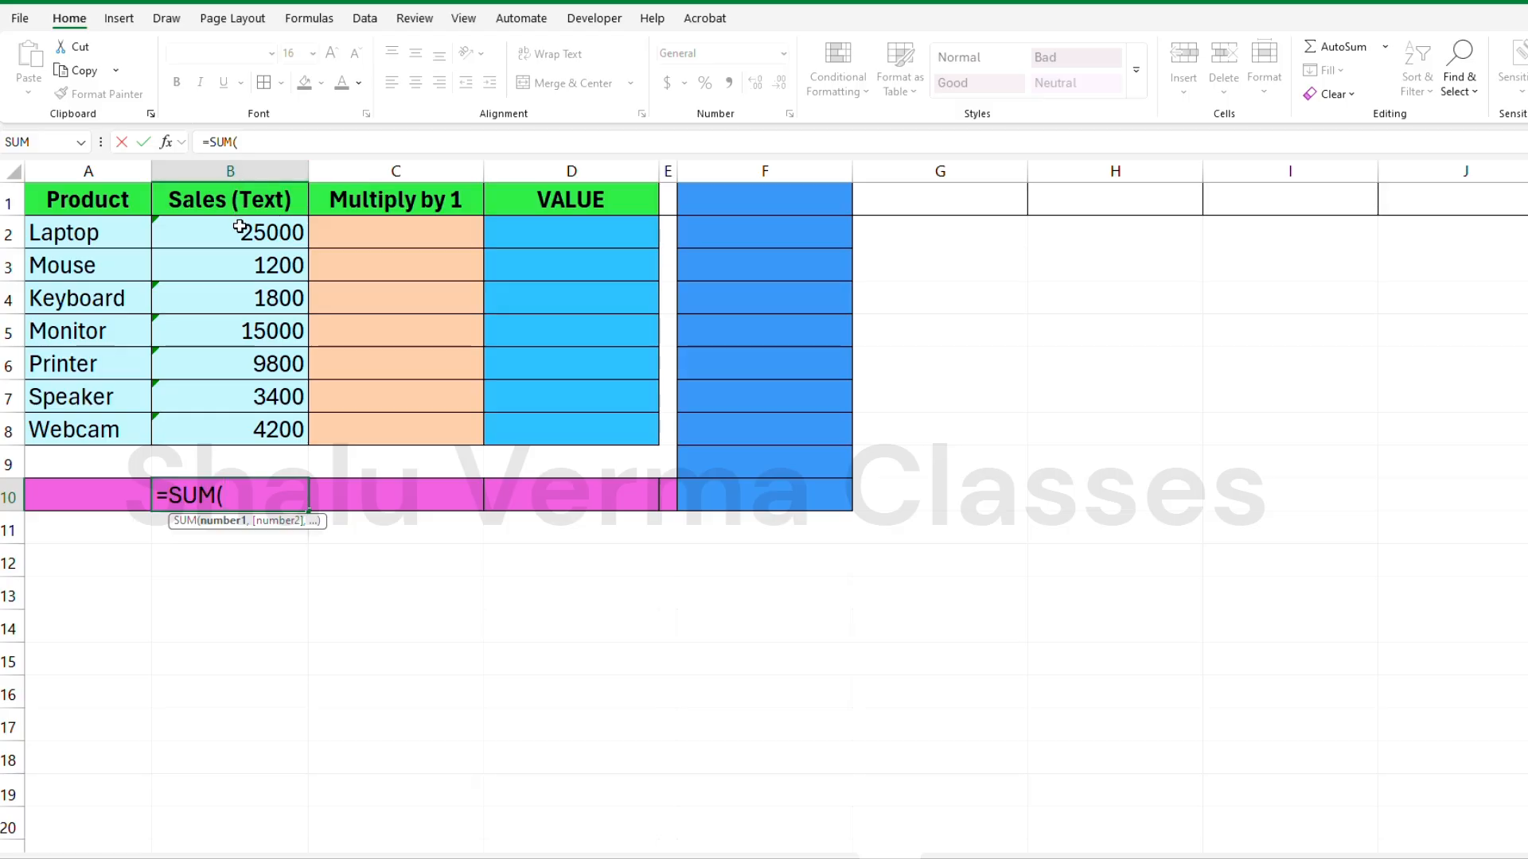
{"action": "left_click_drag", "start_coordinate": [239, 226], "coordinate": [243, 422]}
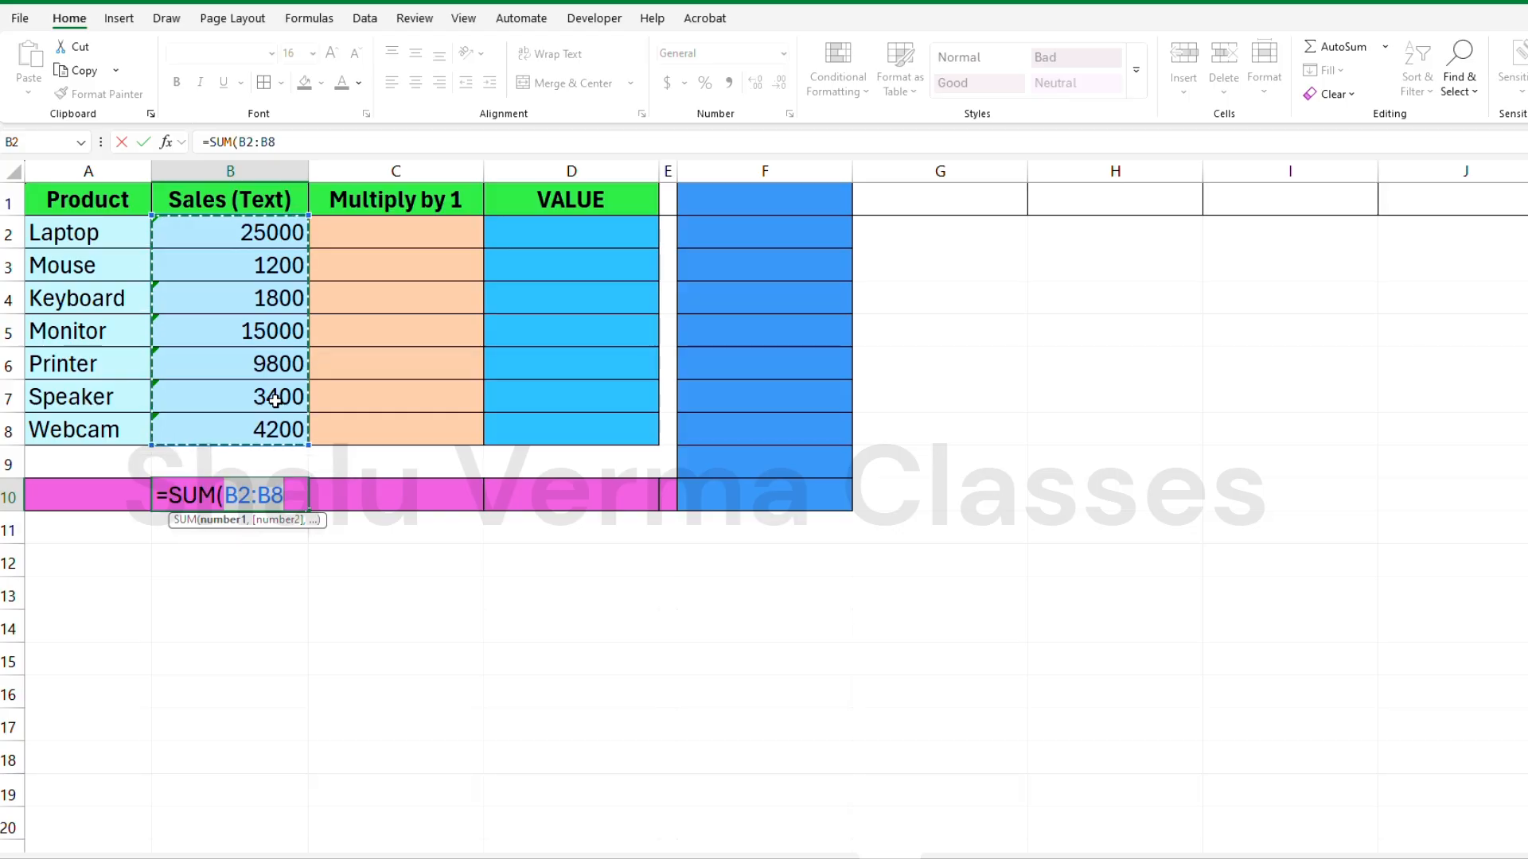
{"action": "type", "text": "_"}
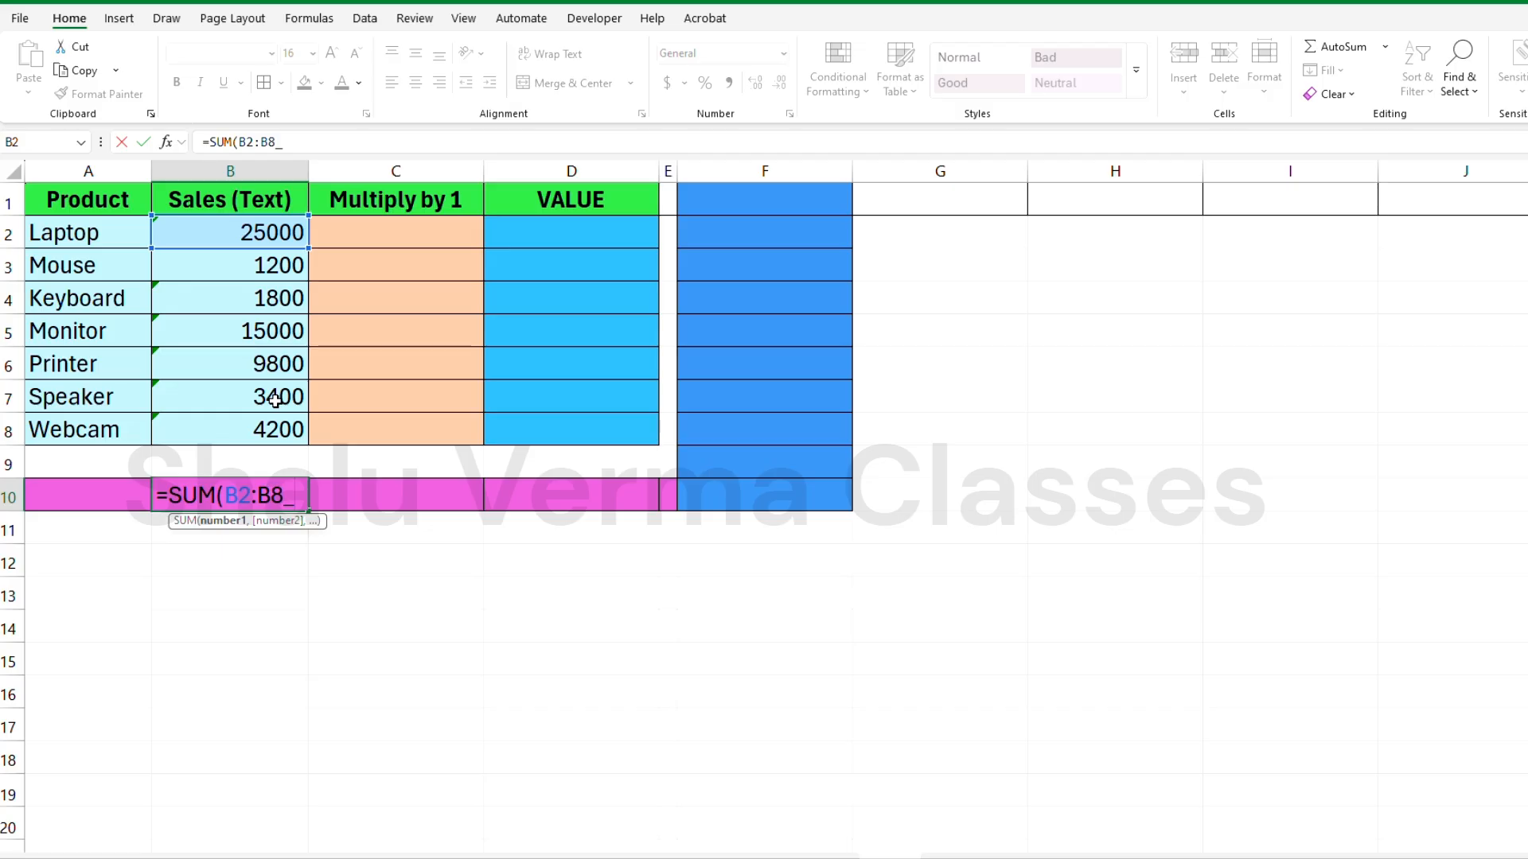
{"action": "key", "text": "BackSpace"}
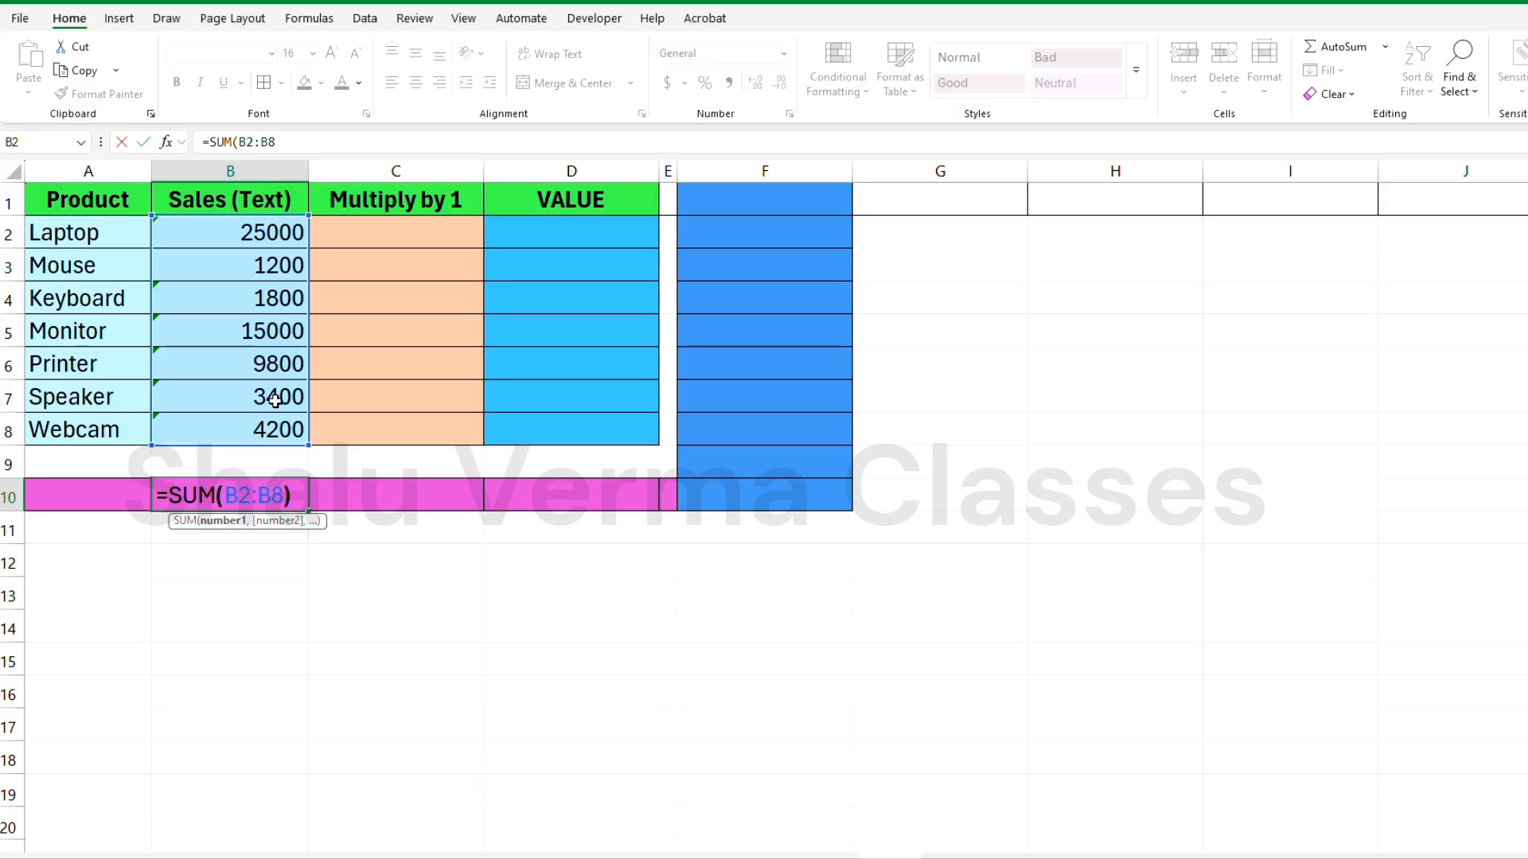
{"action": "key", "text": "Return"}
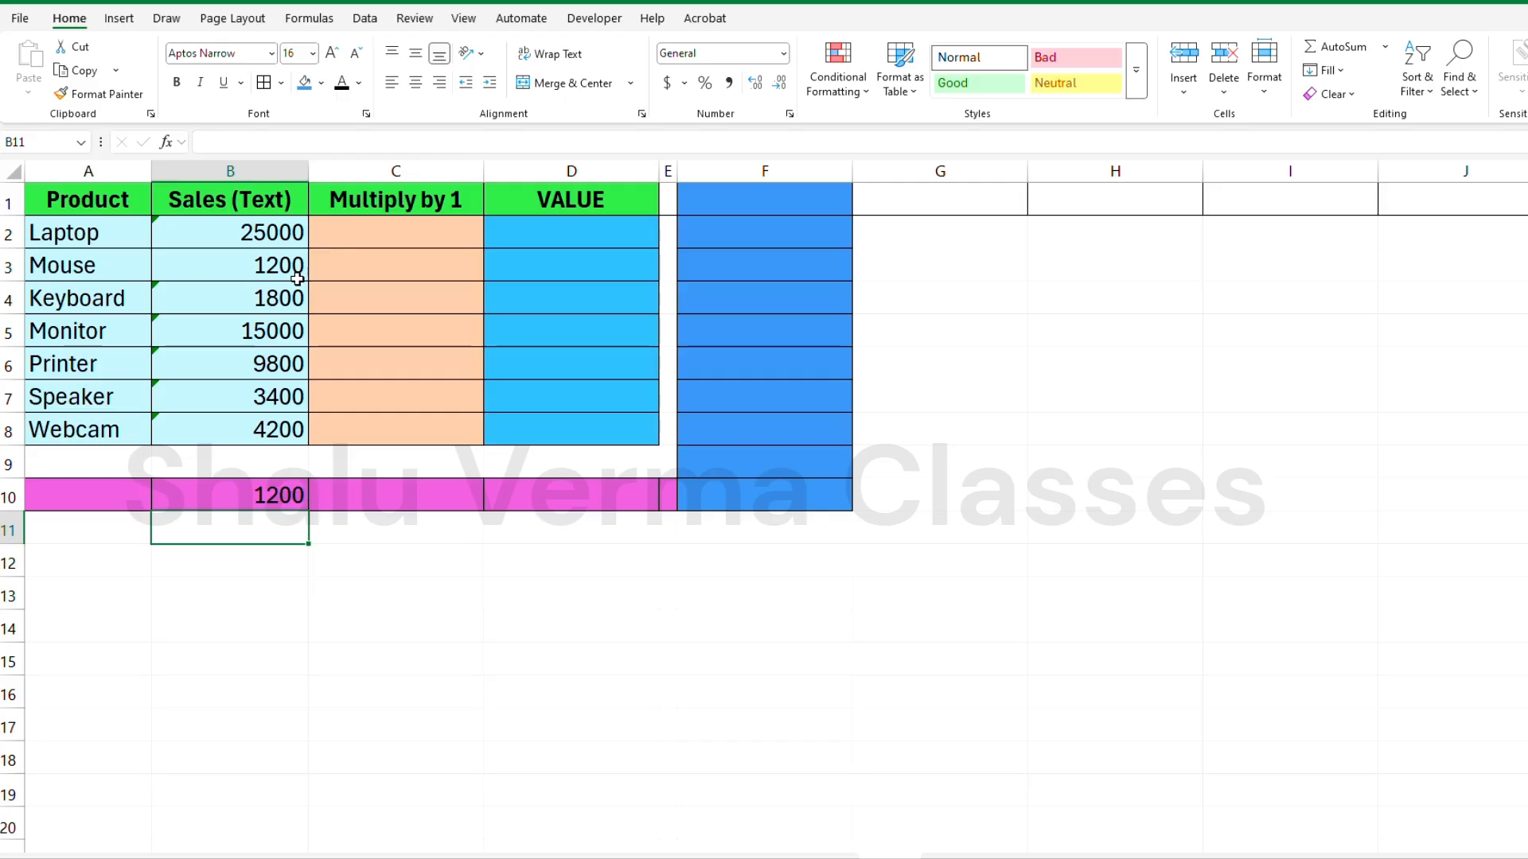
Compare the total in B10 with the sales entries in B2:B8, checking B3, B4 and B6 for text indicators
{"action": "left_click", "coordinate": [271, 276]}
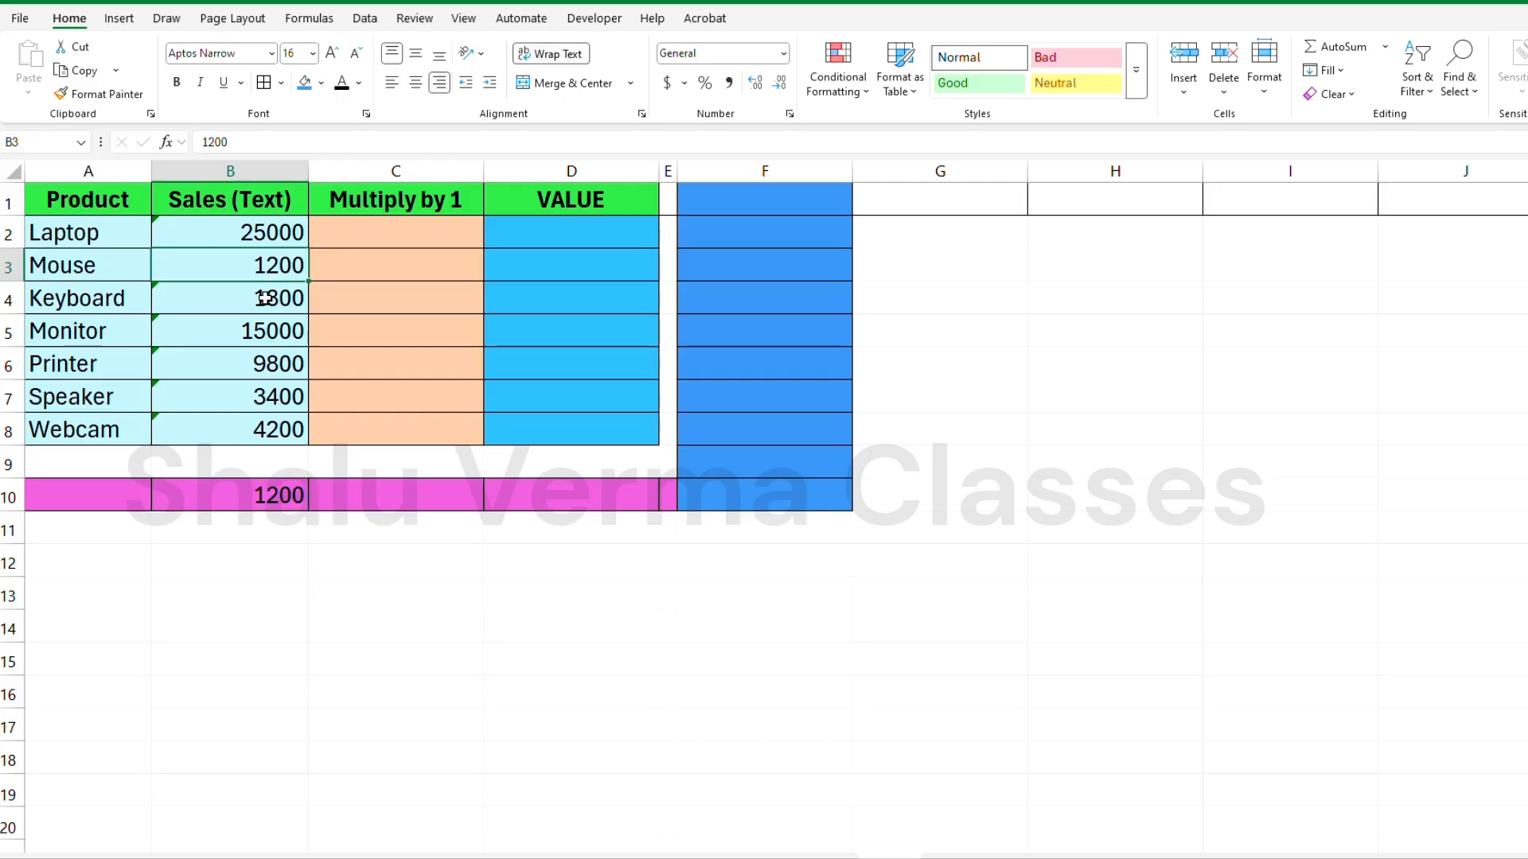
{"action": "left_click", "coordinate": [252, 498]}
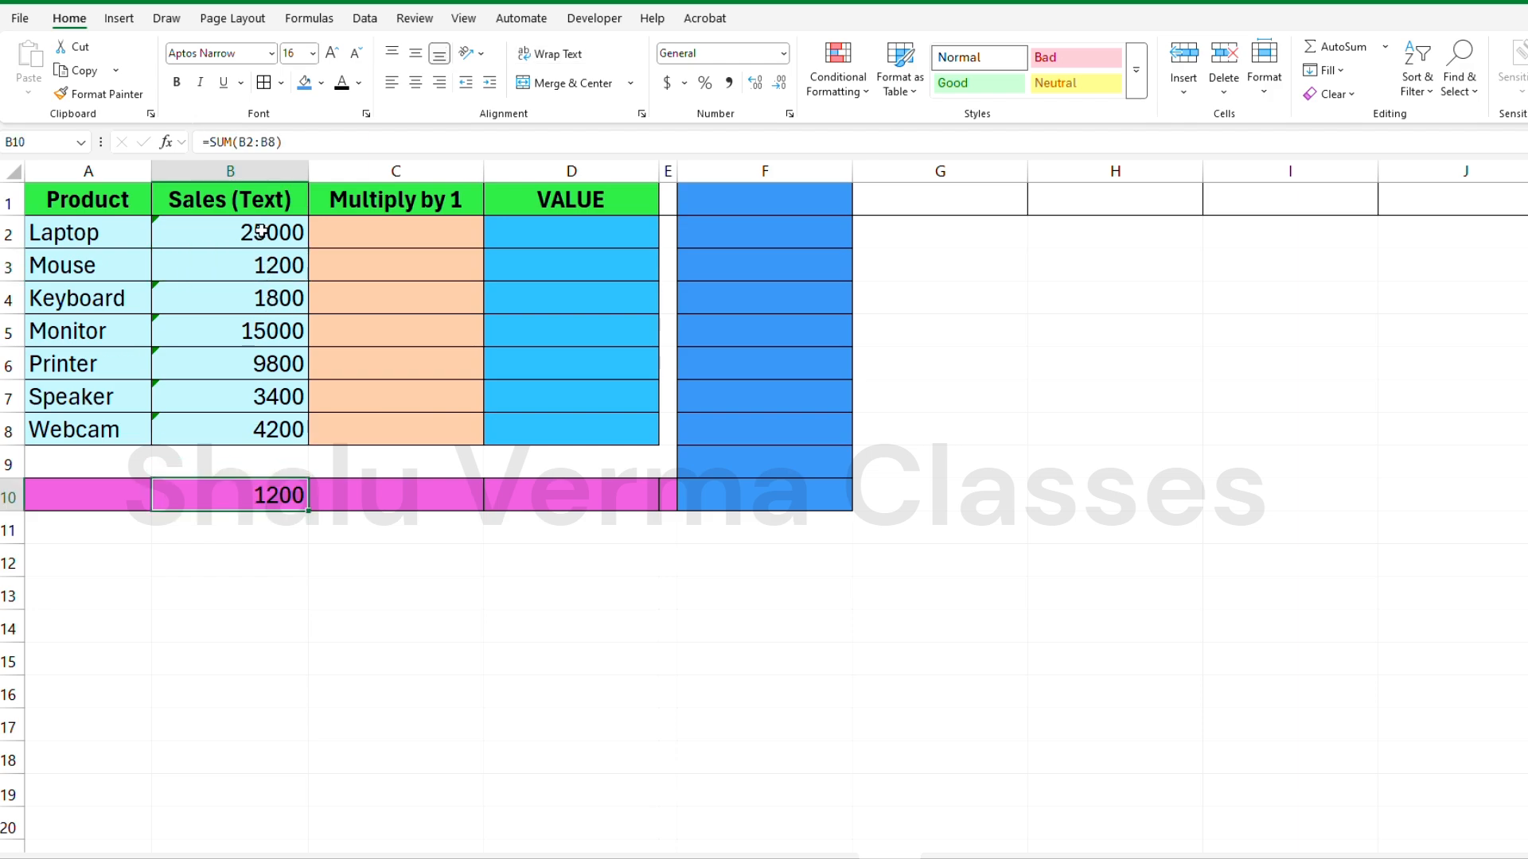
{"action": "left_click_drag", "start_coordinate": [262, 226], "coordinate": [255, 414]}
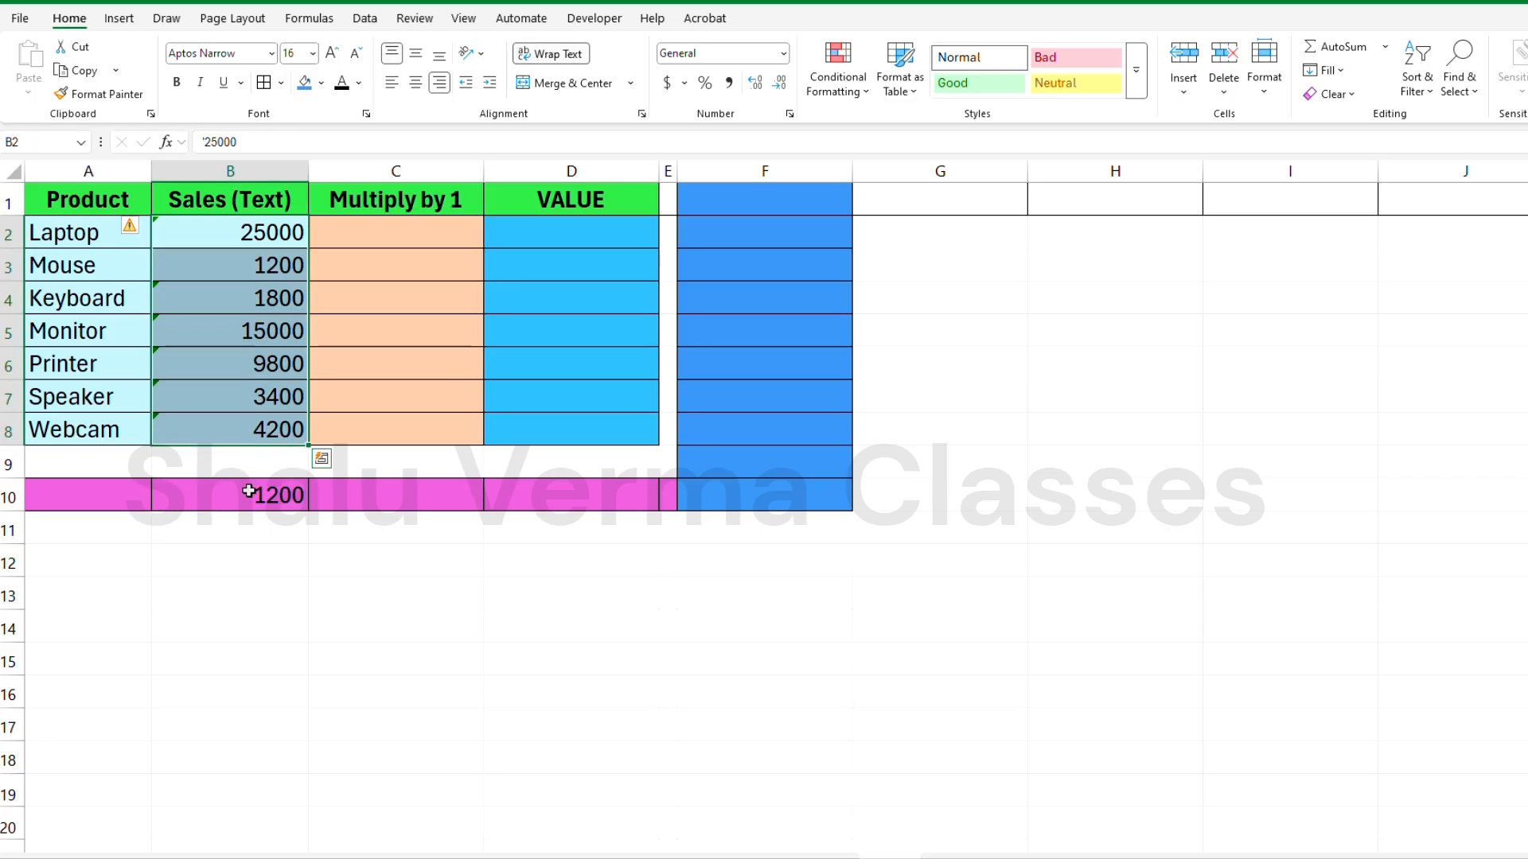
{"action": "left_click", "coordinate": [249, 514]}
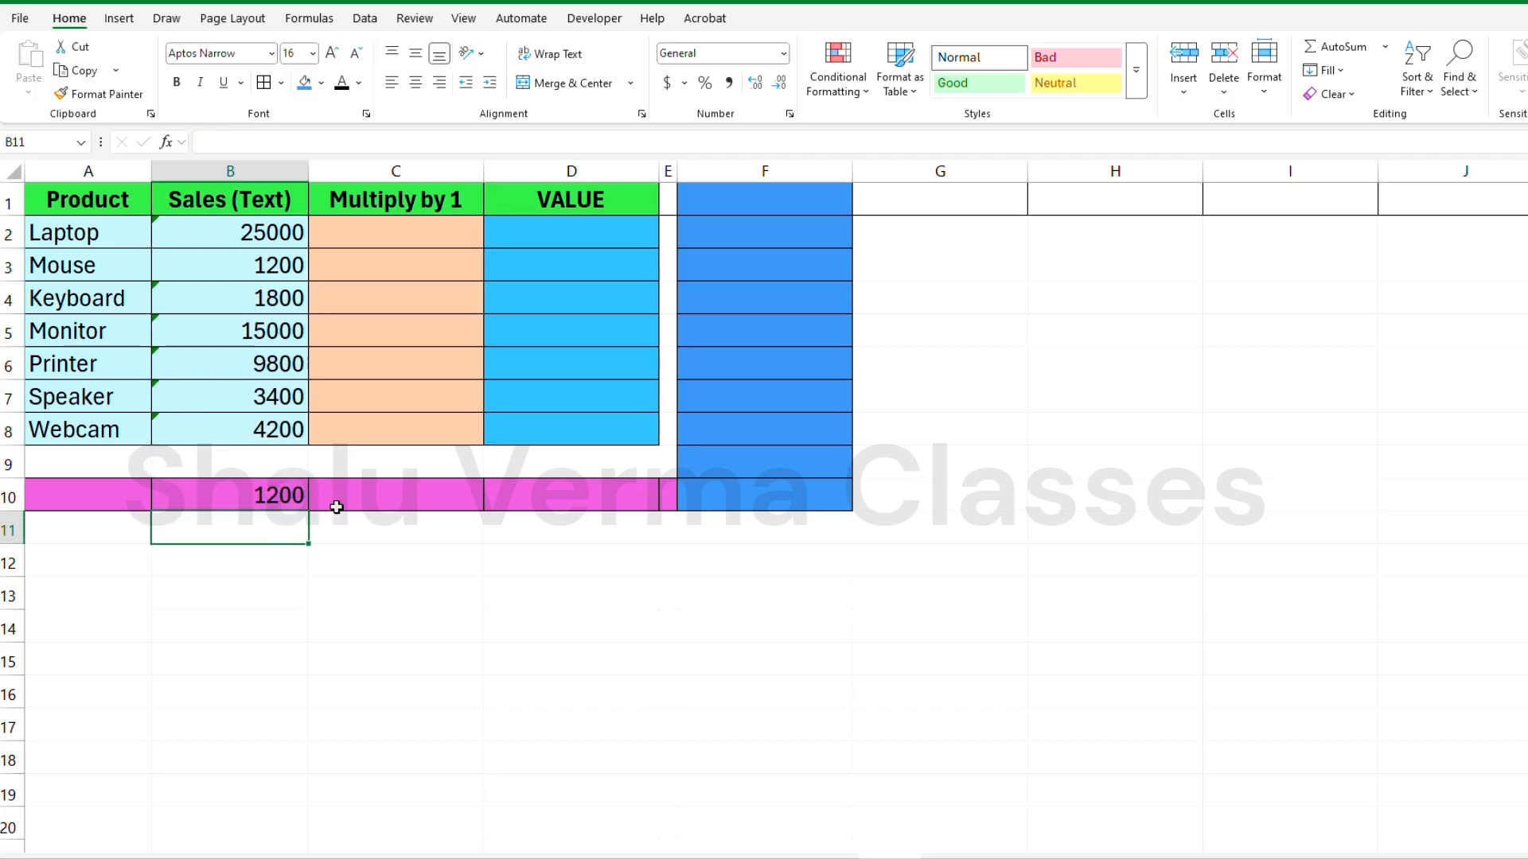
{"action": "left_click", "coordinate": [265, 291]}
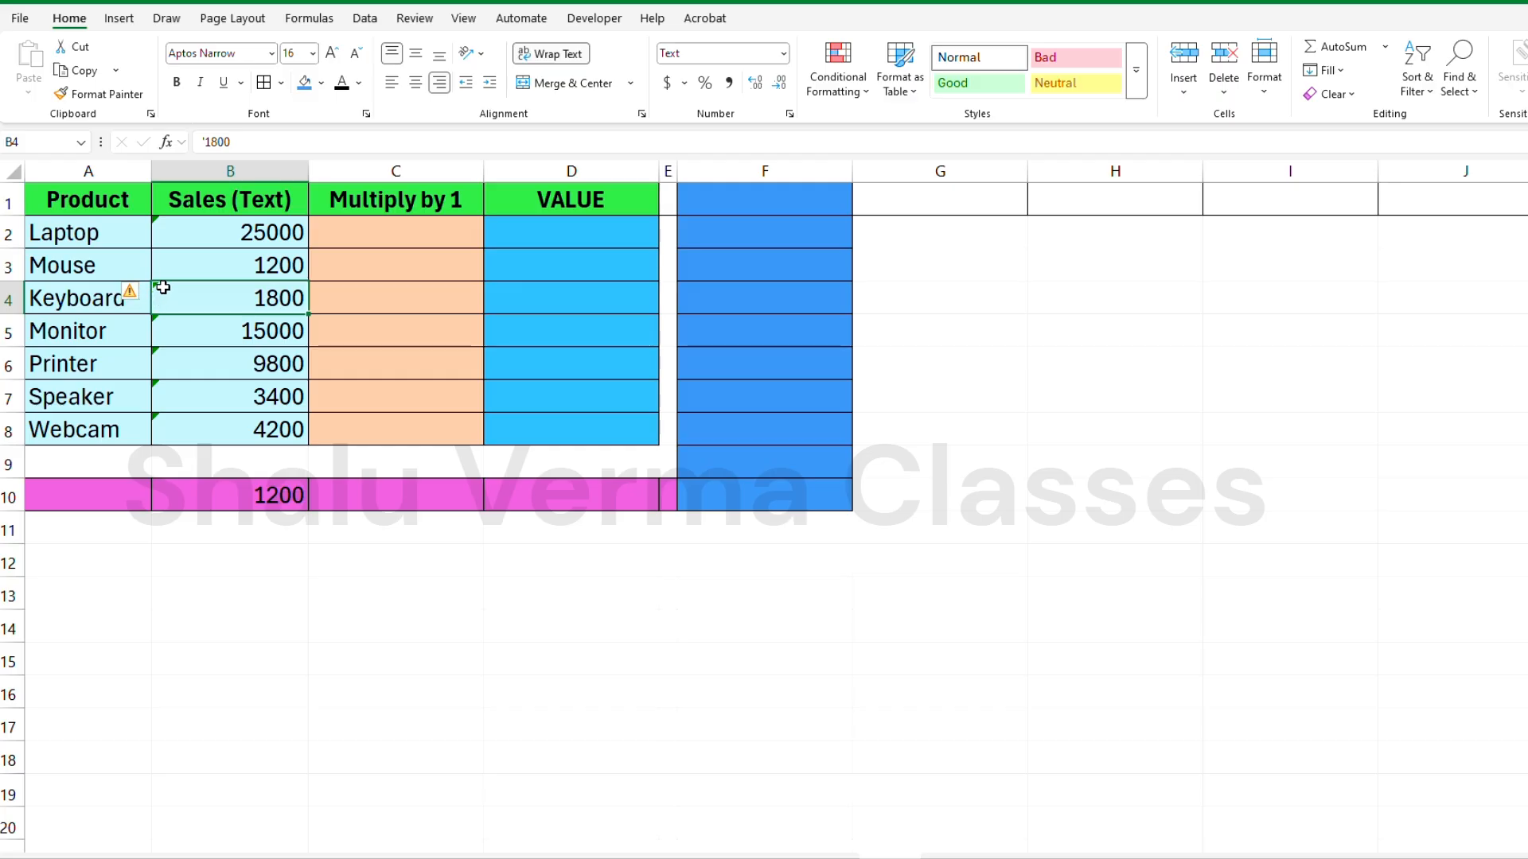
{"action": "left_click", "coordinate": [154, 352]}
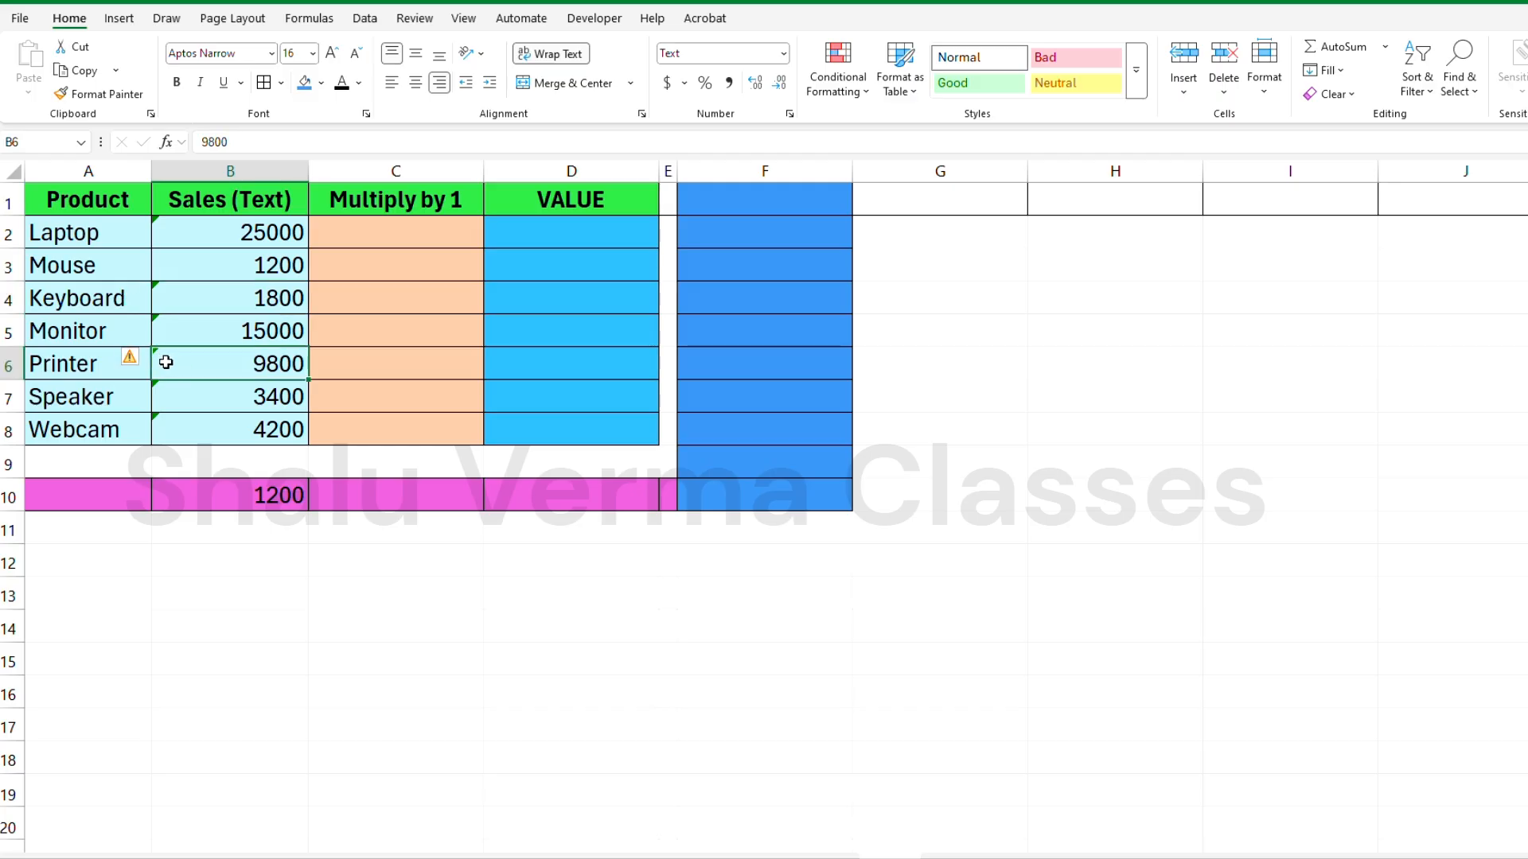
{"action": "left_click", "coordinate": [185, 265]}
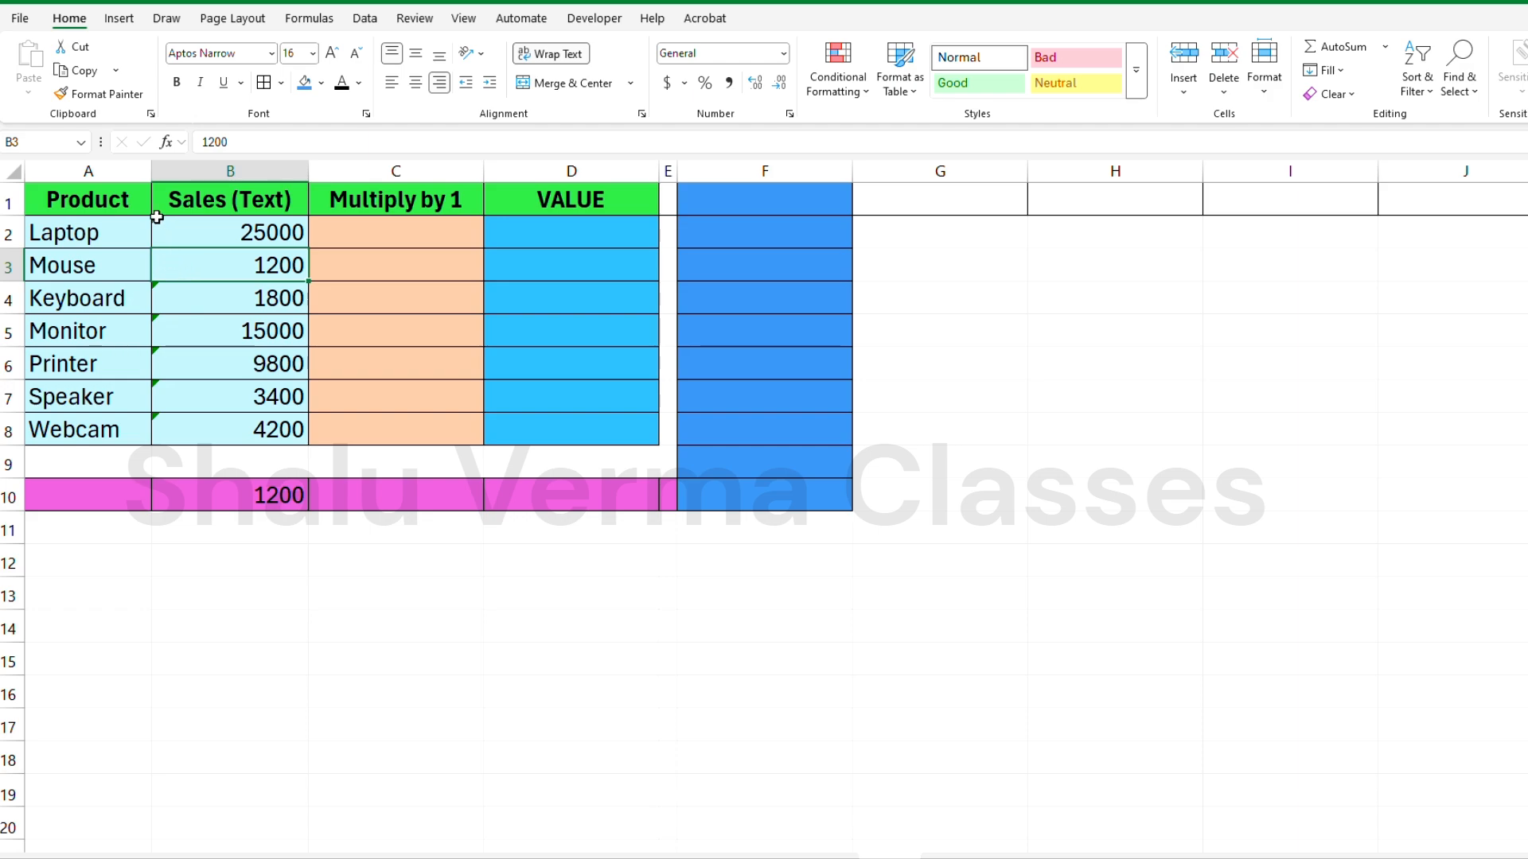
Try converting the Laptop sales value in B2 to a number, and undo the conversion
{"action": "left_click", "coordinate": [193, 235]}
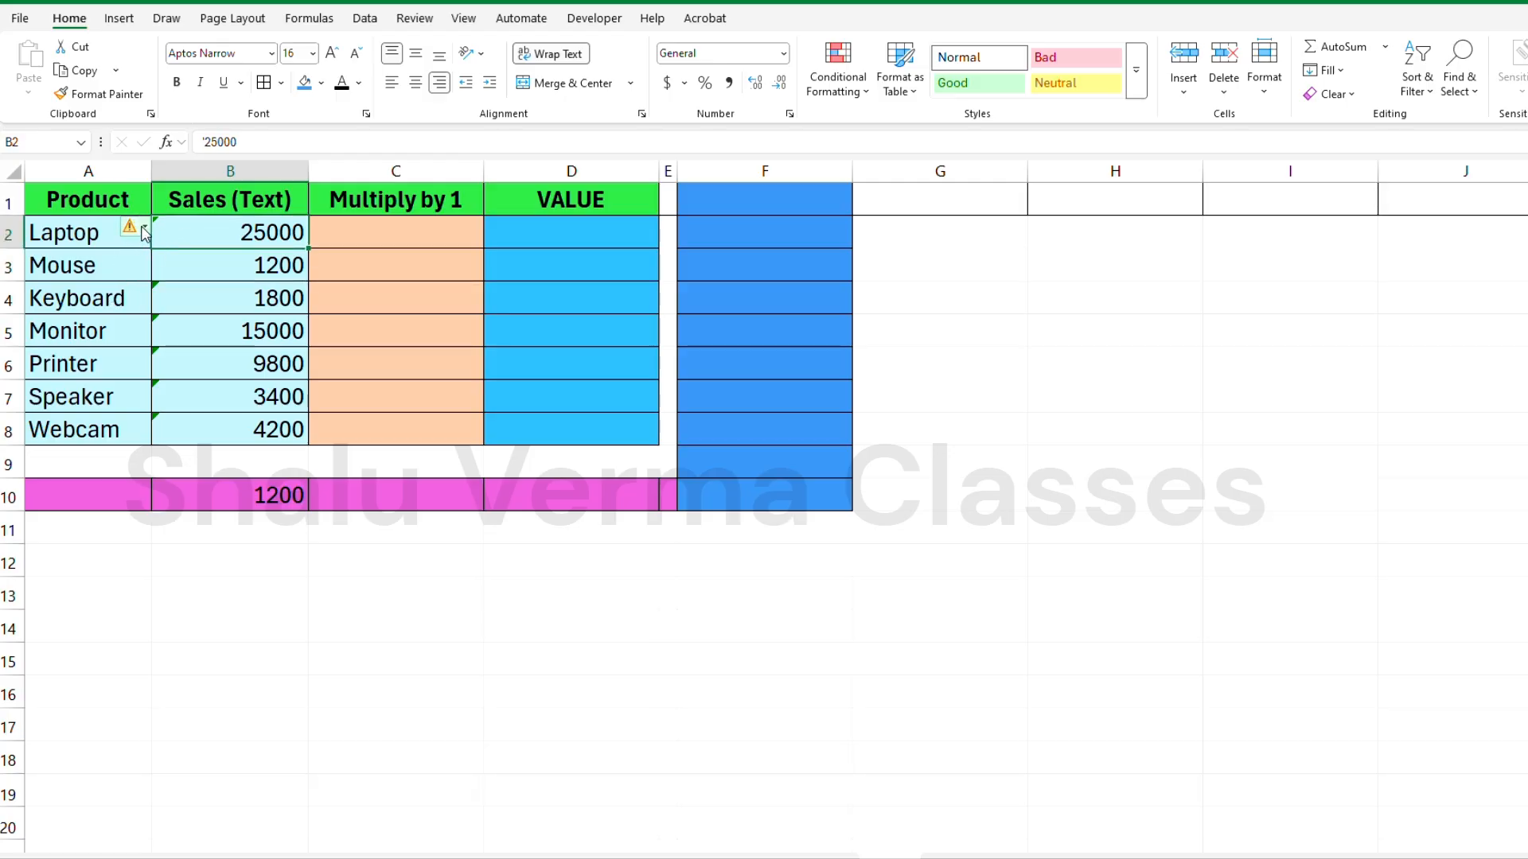
{"action": "mouse_move", "coordinate": [145, 232]}
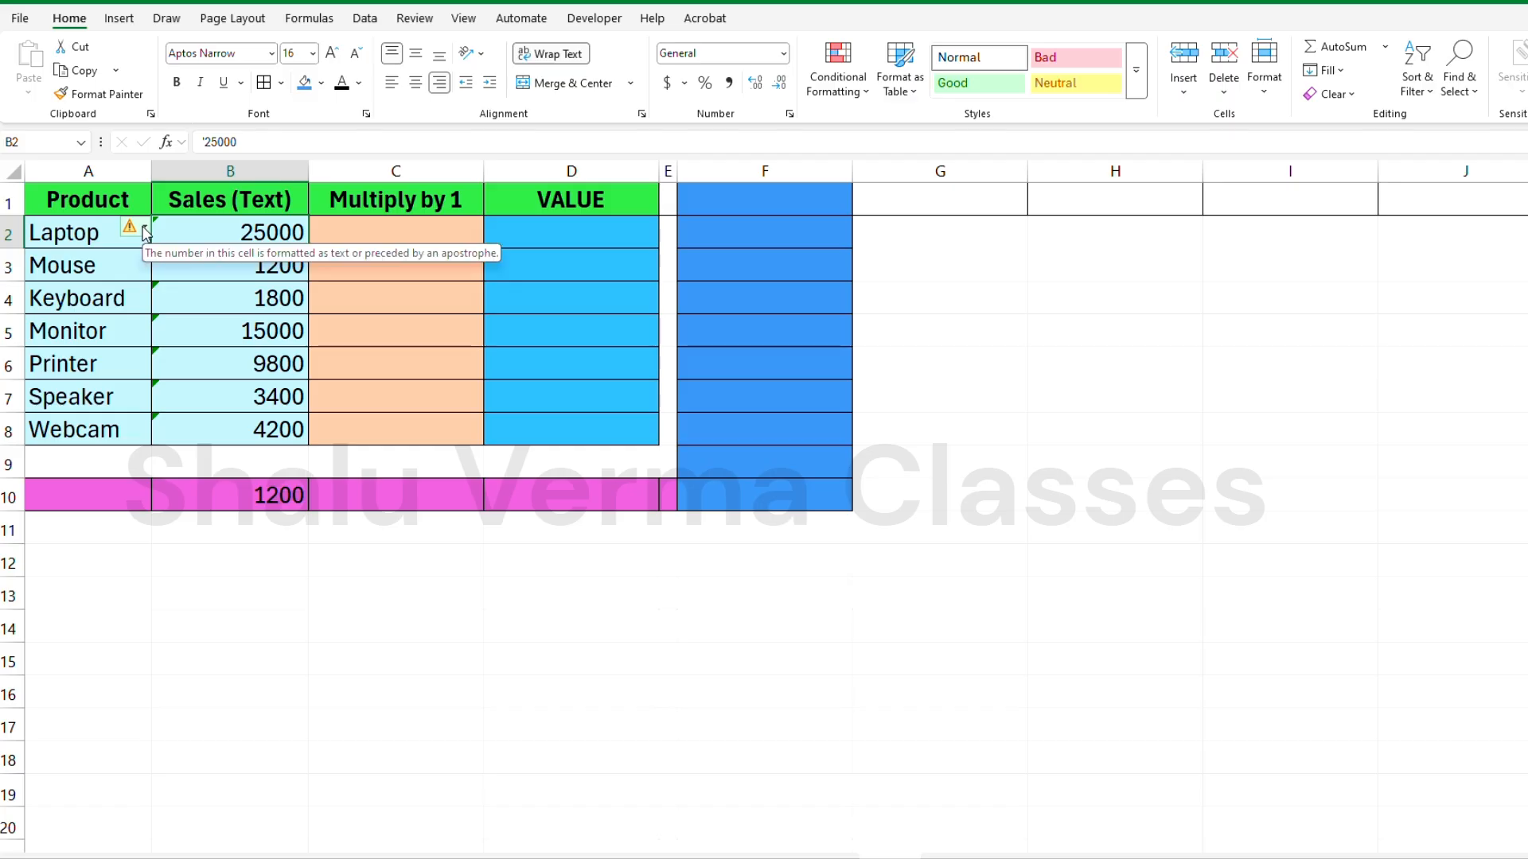
{"action": "left_click", "coordinate": [145, 232]}
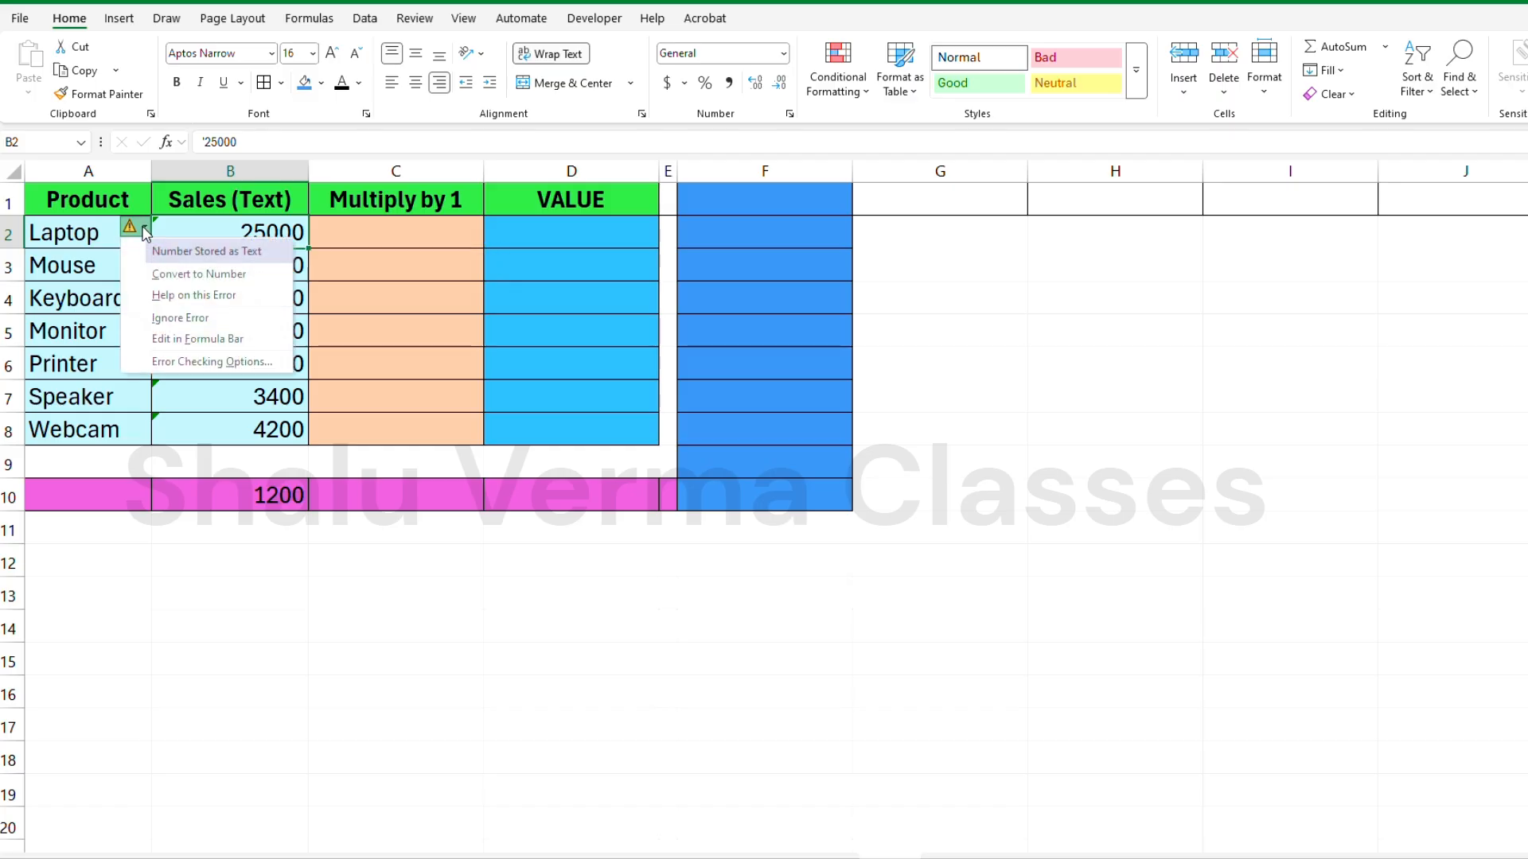
{"action": "left_click", "coordinate": [205, 281]}
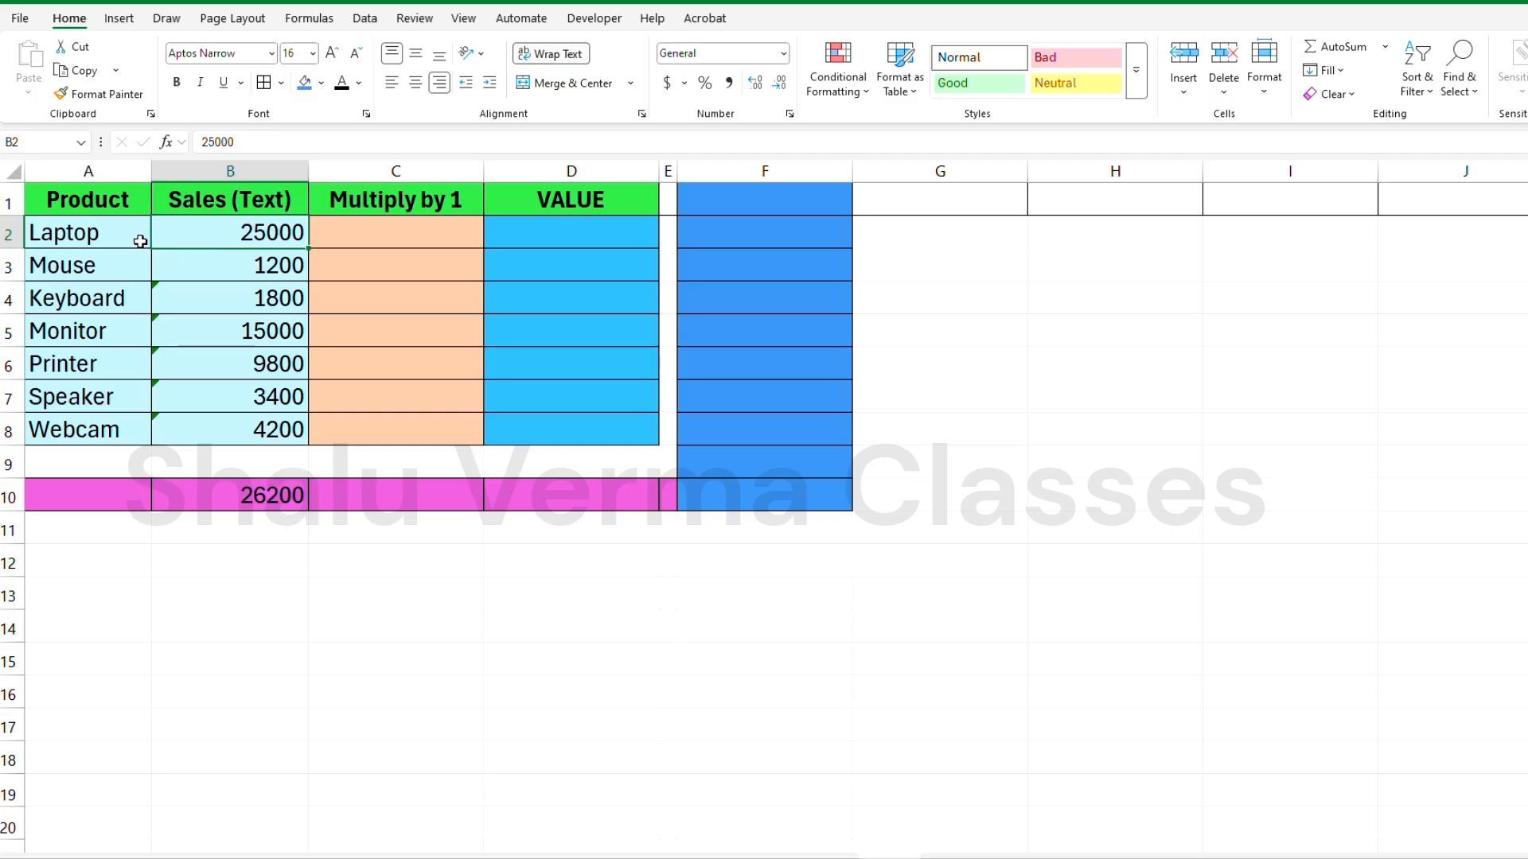
{"action": "key", "text": "ctrl+z"}
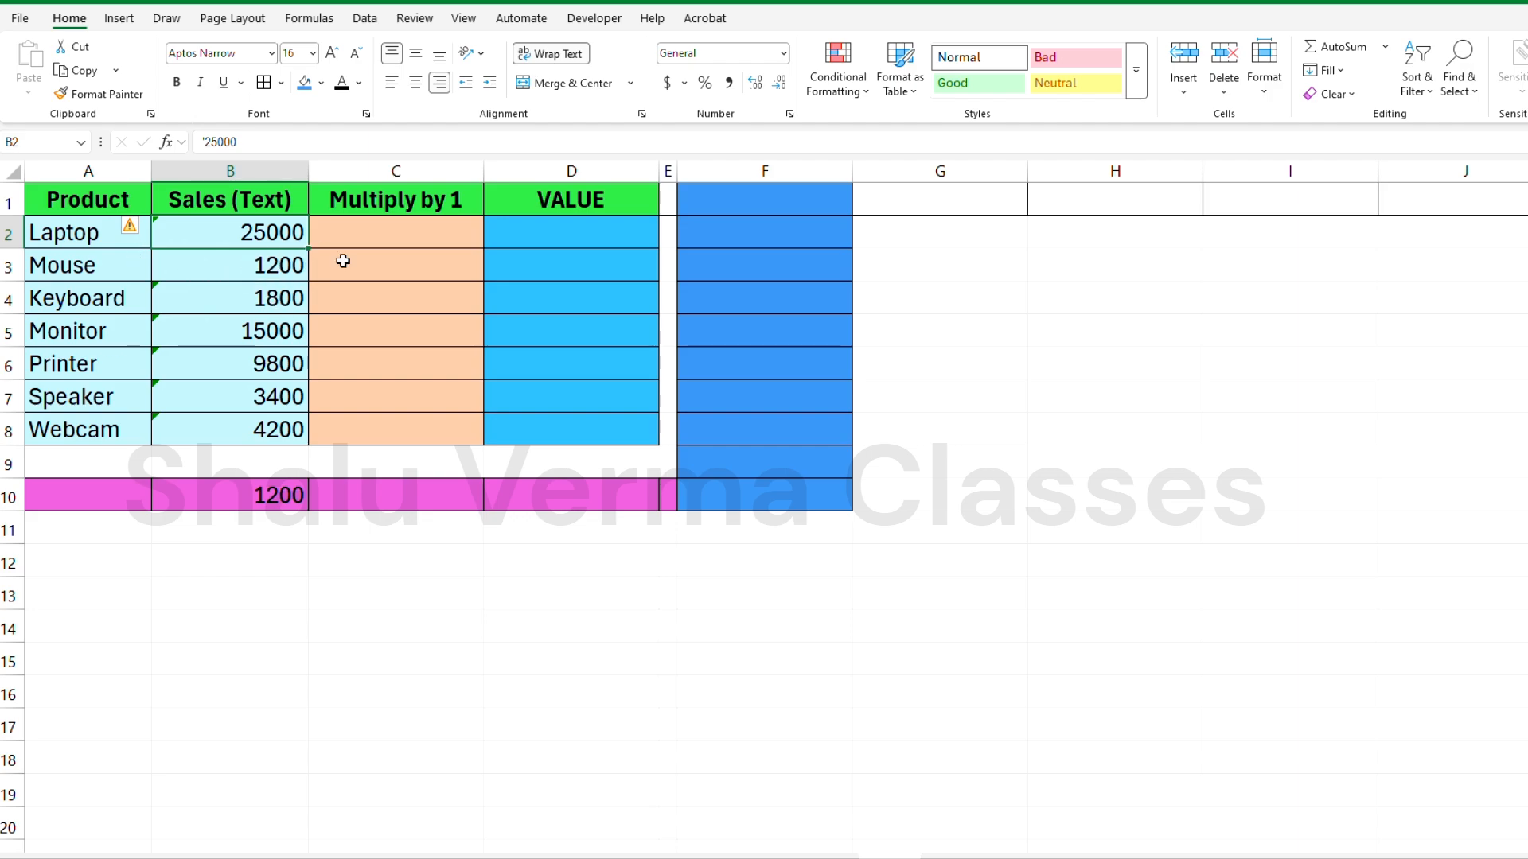
Freeze the top row of the sheet so the table headers stay in view
{"action": "left_click", "coordinate": [245, 490]}
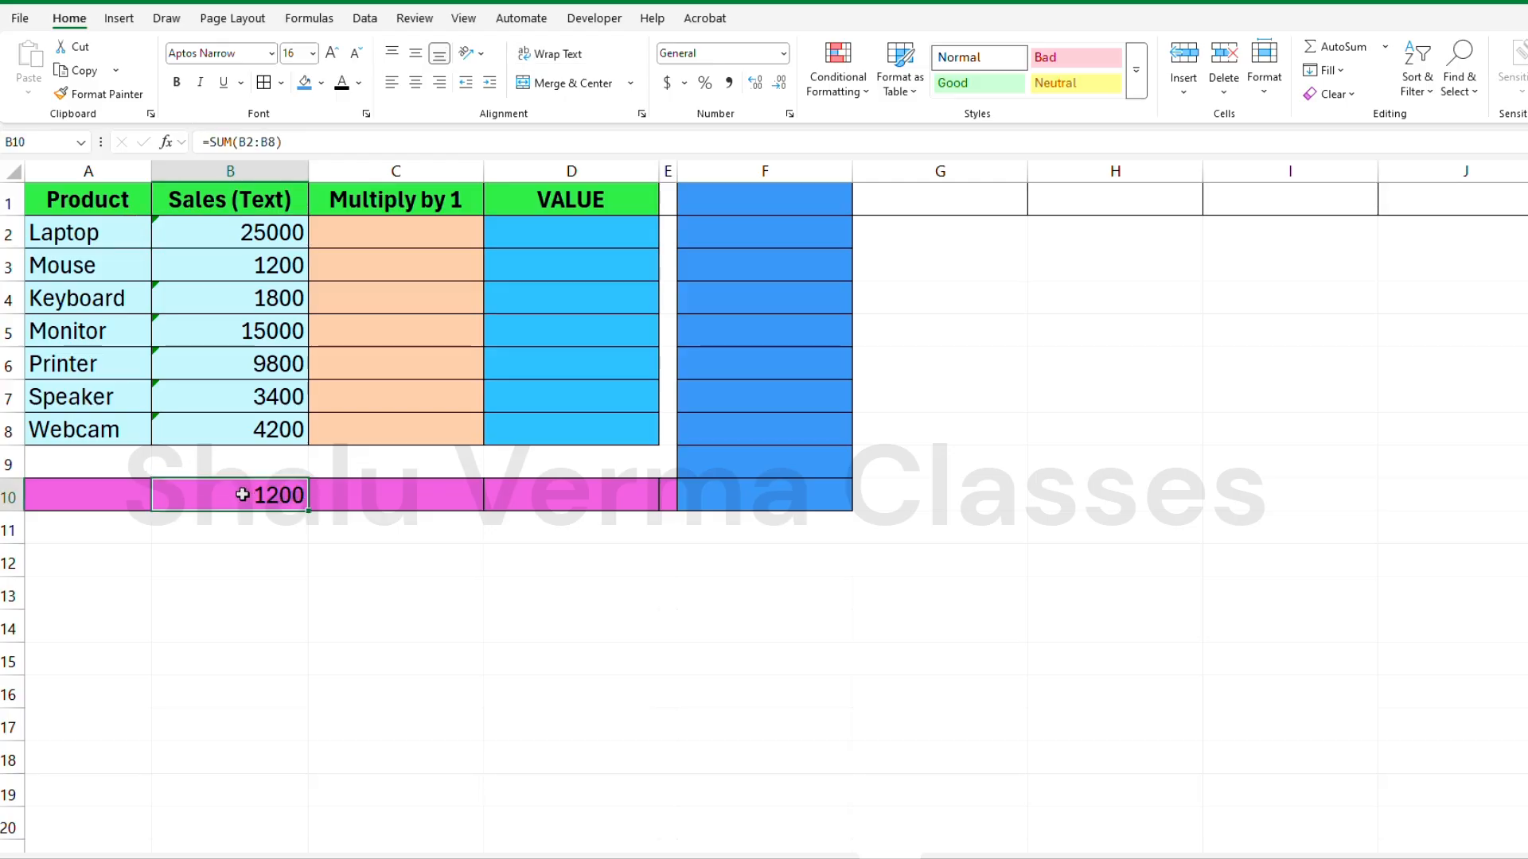
{"action": "left_click", "coordinate": [223, 364]}
{"action": "scroll", "coordinate": [12, 210], "scroll_direction": "up", "scroll_amount": 1}
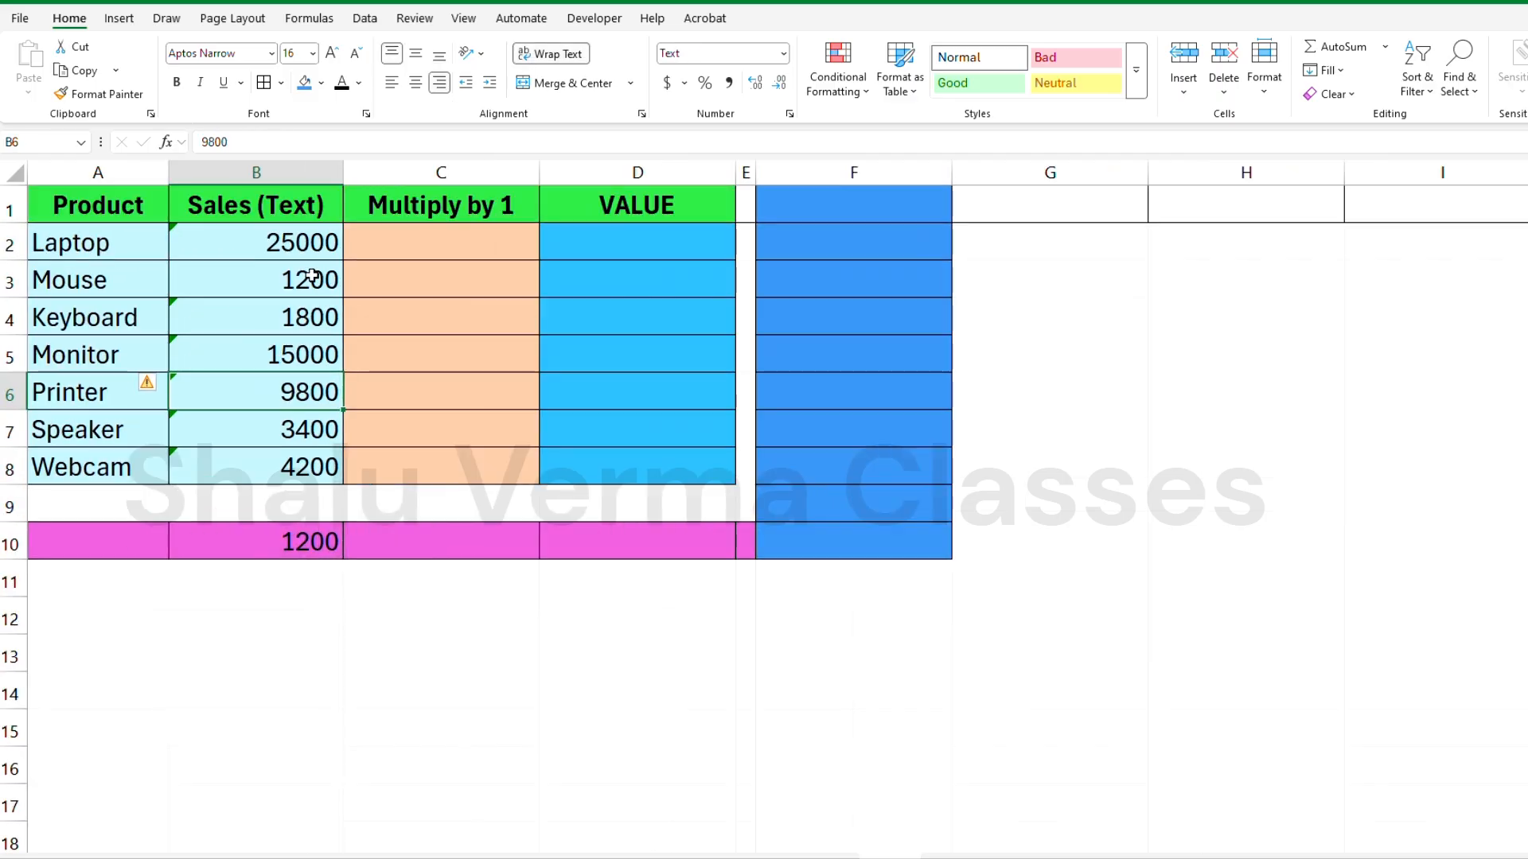
{"action": "left_click", "coordinate": [12, 209]}
{"action": "left_click", "coordinate": [463, 18]}
{"action": "left_click", "coordinate": [977, 97]}
{"action": "left_click", "coordinate": [1027, 183]}
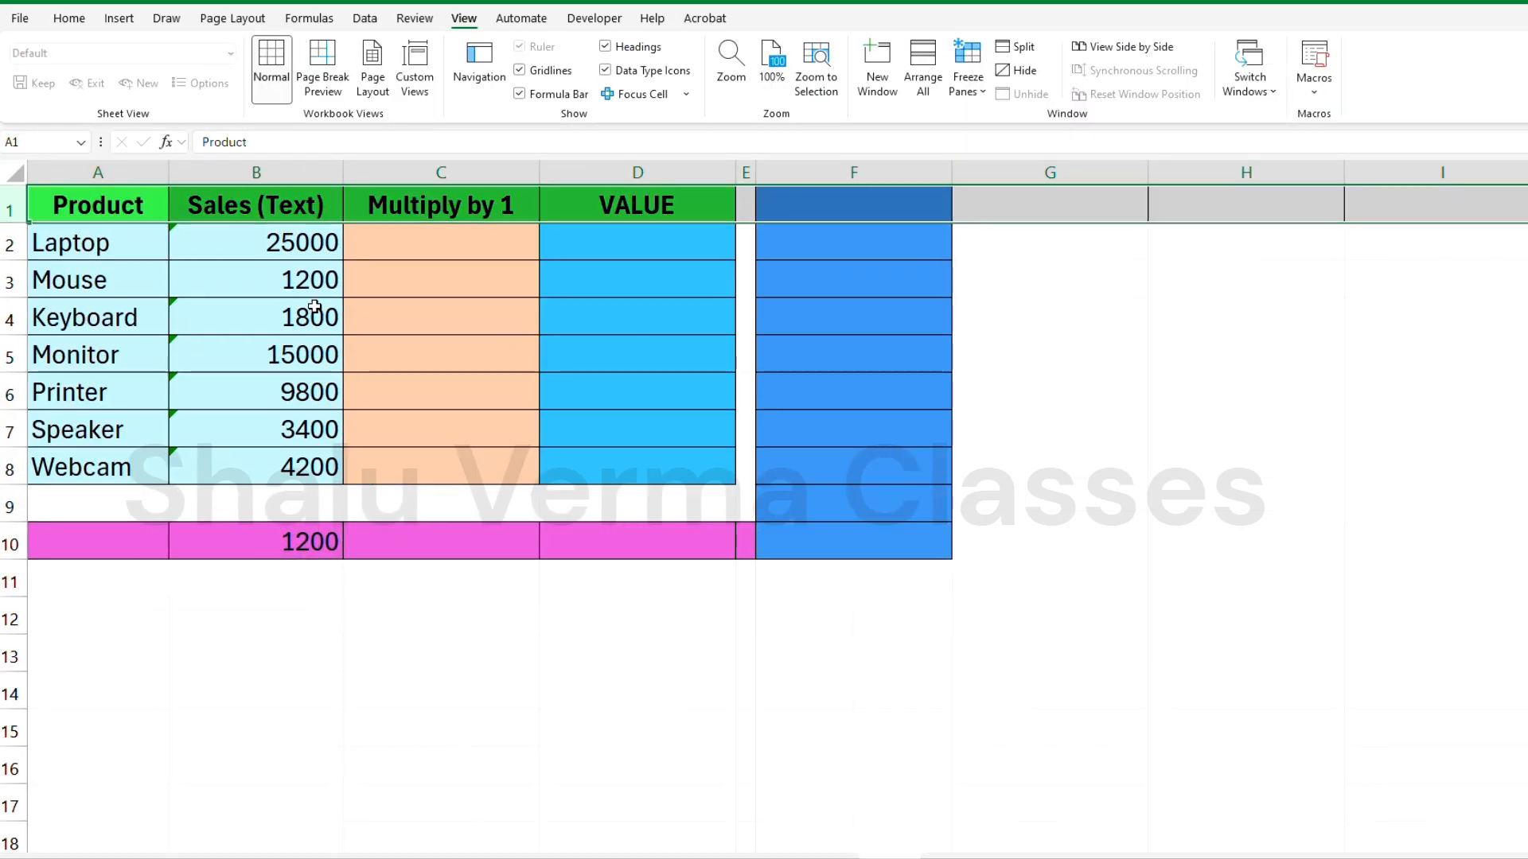
{"action": "left_click", "coordinate": [382, 321]}
{"action": "scroll", "coordinate": [319, 341], "scroll_direction": "up", "scroll_amount": 3}
{"action": "left_click", "coordinate": [69, 18]}
Inspect the total in B10 and the Laptop, Mouse and Keyboard sales entries for text-stored values
{"action": "scroll", "coordinate": [627, 395], "scroll_direction": "down", "scroll_amount": 4}
{"action": "scroll", "coordinate": [628, 395], "scroll_direction": "up", "scroll_amount": 4}
{"action": "left_click", "coordinate": [428, 362]}
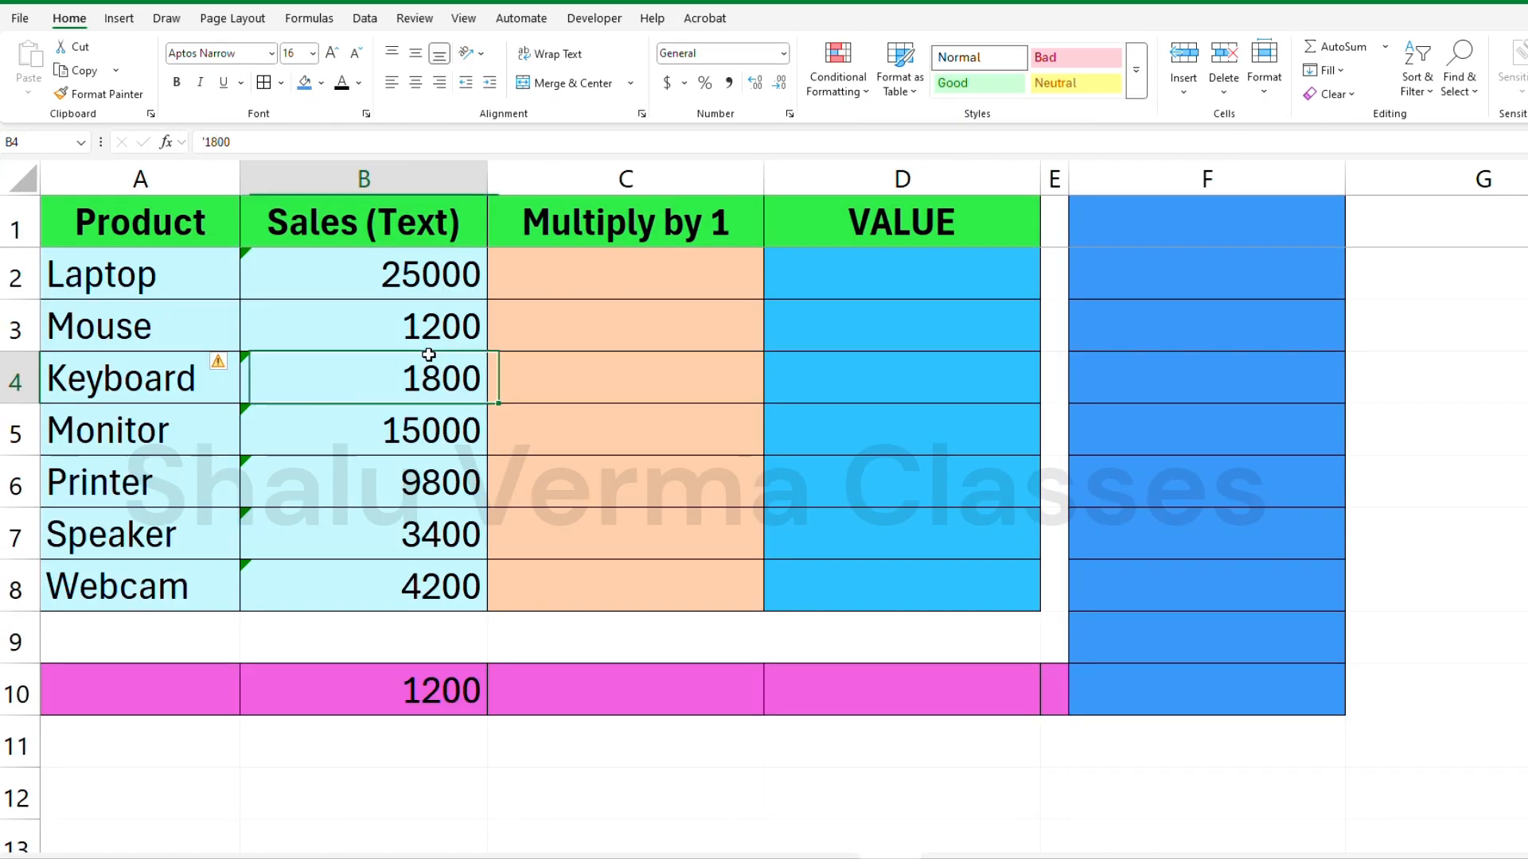
{"action": "left_click", "coordinate": [426, 688]}
{"action": "left_click", "coordinate": [417, 343]}
{"action": "left_click", "coordinate": [275, 293]}
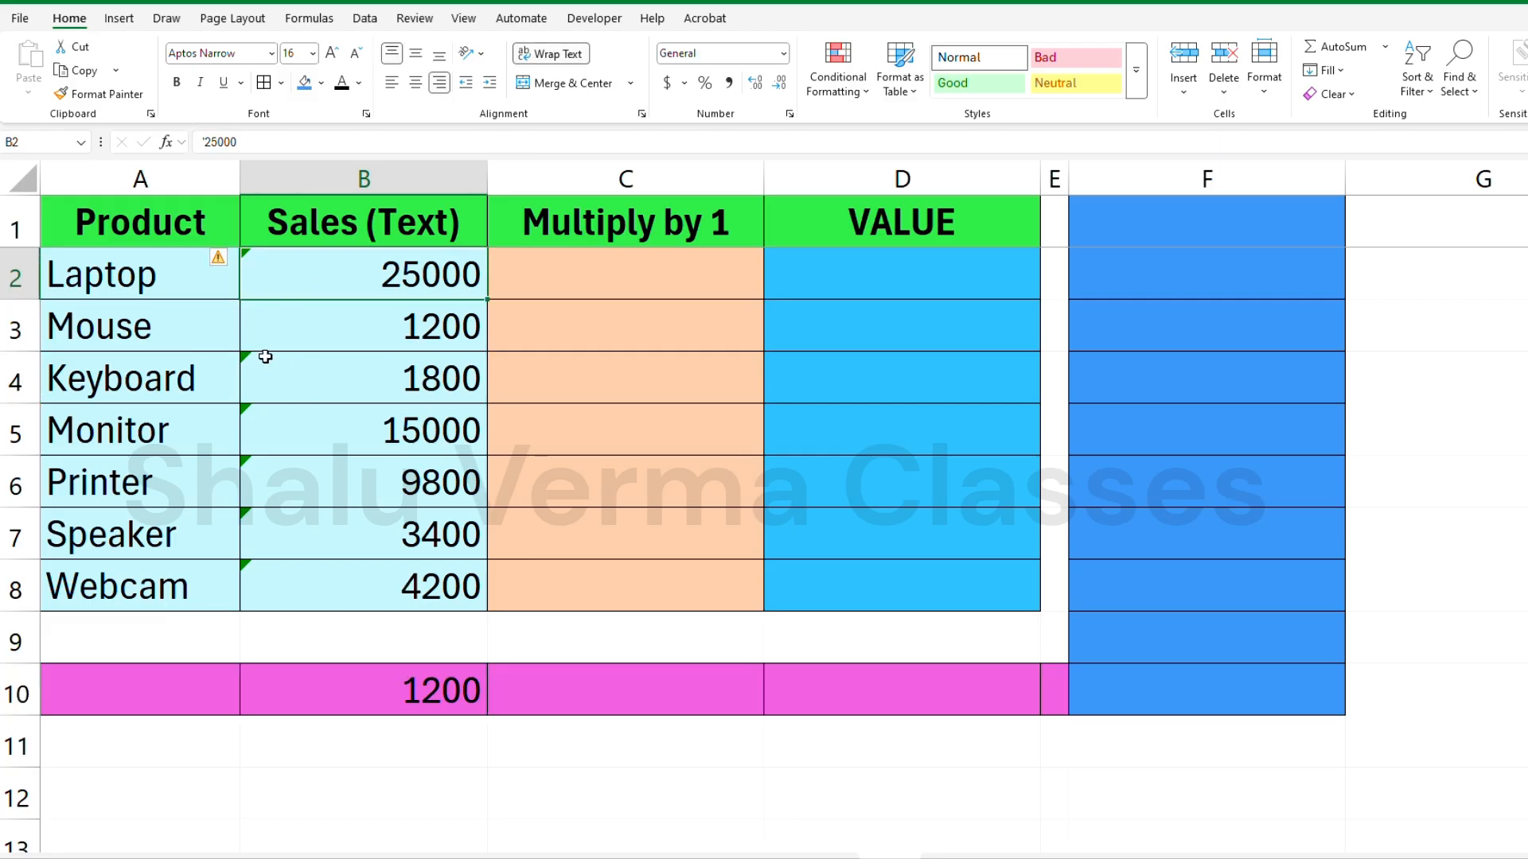
{"action": "scroll", "coordinate": [268, 374], "scroll_direction": "down", "scroll_amount": 1}
Clear the SUM formula from cell B10
{"action": "left_click", "coordinate": [315, 572]}
{"action": "scroll", "coordinate": [299, 403], "scroll_direction": "up", "scroll_amount": 2}
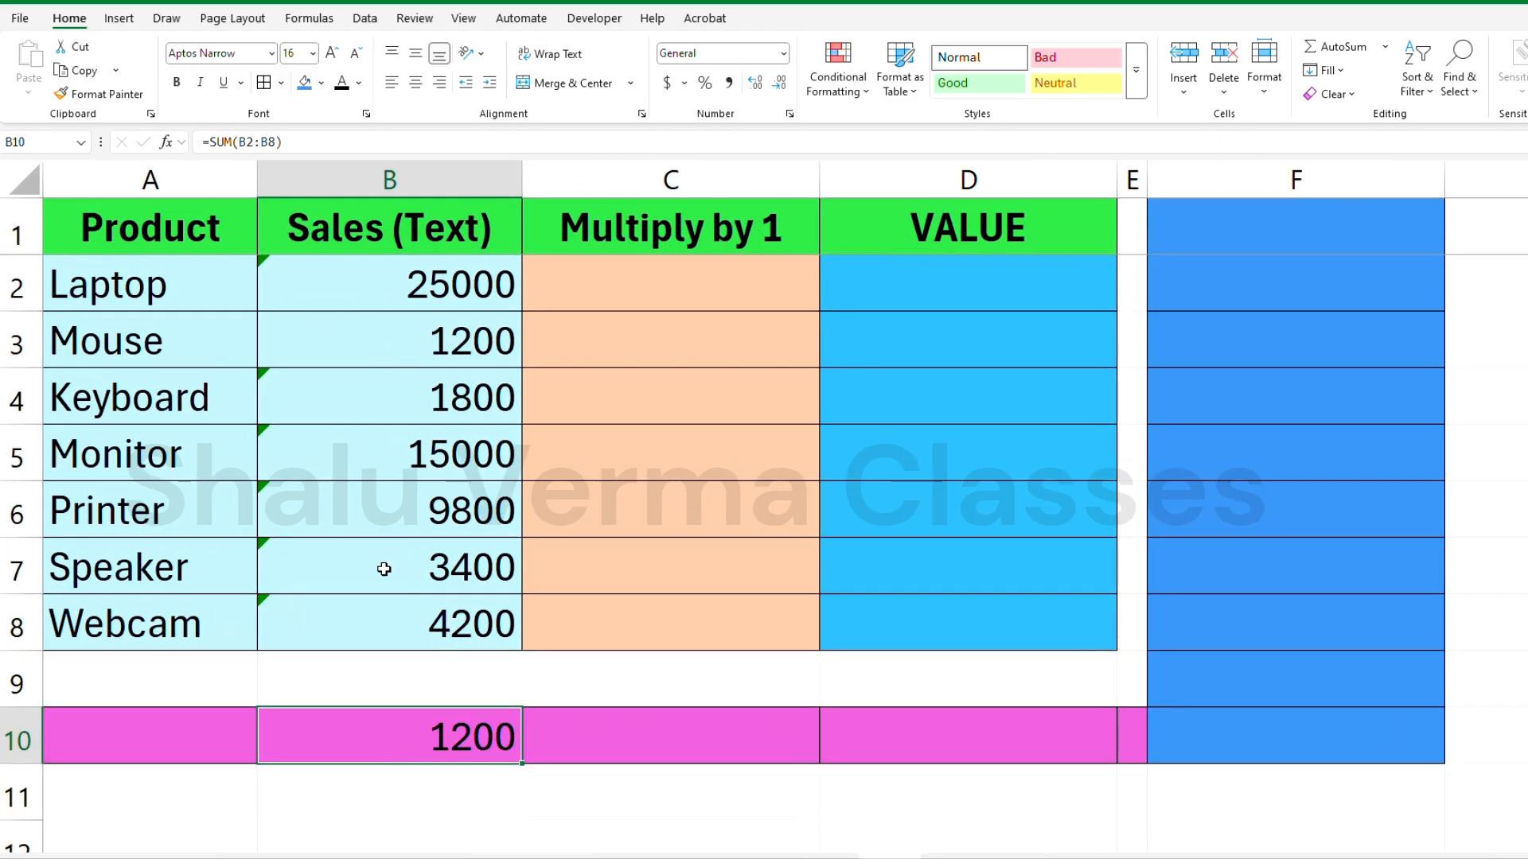
{"action": "key", "text": "Delete"}
{"action": "scroll", "coordinate": [539, 613], "scroll_direction": "down", "scroll_amount": 2}
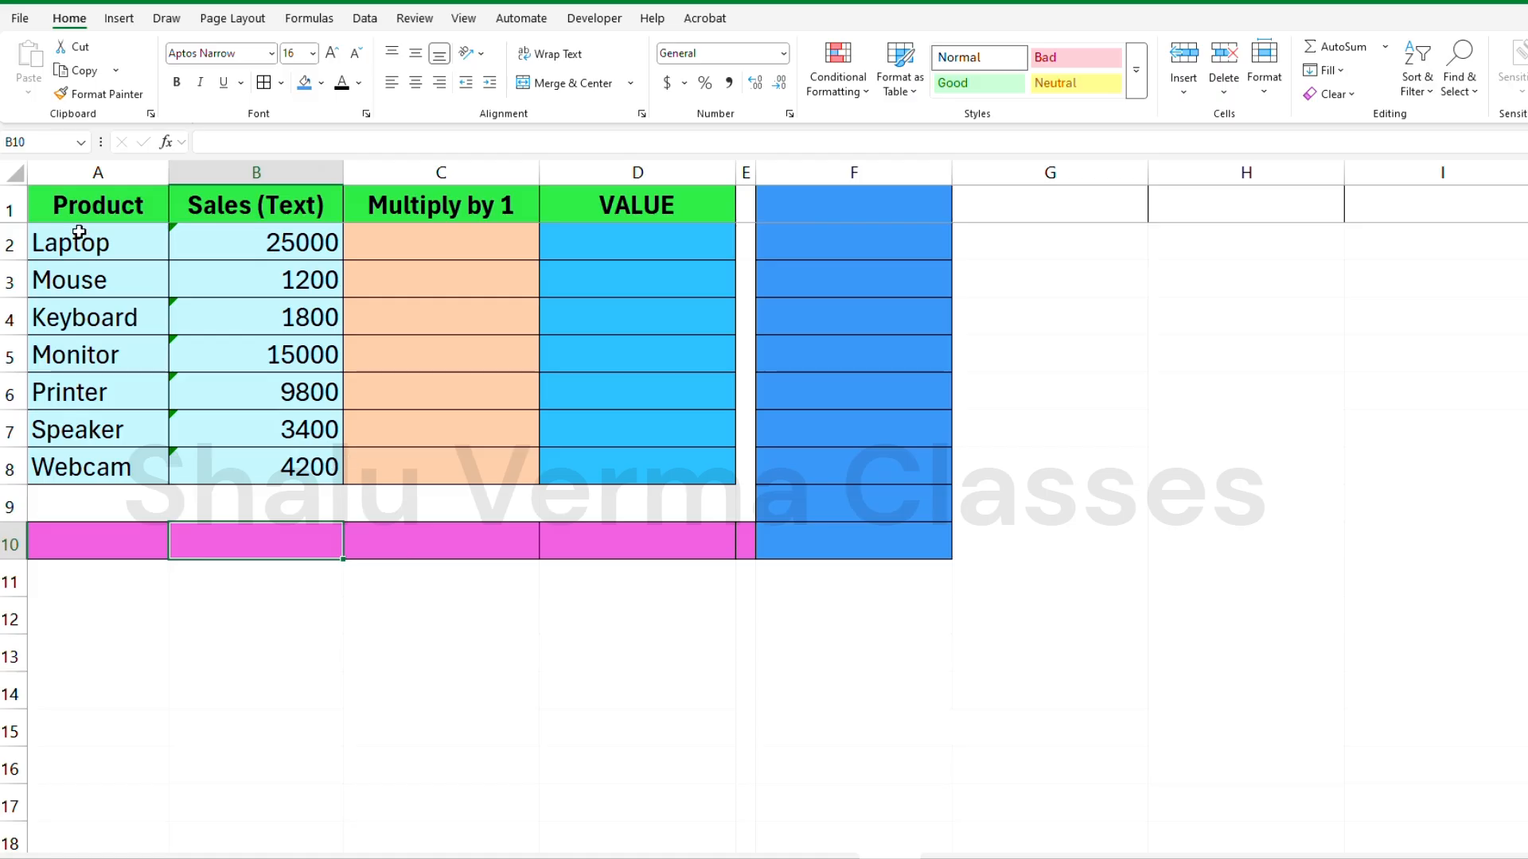
Review the table range A1:D8, looking over the Product, Sales (Text) and Multiply by 1 columns
{"action": "left_click_drag", "start_coordinate": [84, 210], "coordinate": [672, 494]}
{"action": "left_click", "coordinate": [657, 320]}
{"action": "left_click_drag", "start_coordinate": [246, 208], "coordinate": [267, 463]}
{"action": "left_click_drag", "start_coordinate": [99, 208], "coordinate": [107, 463]}
{"action": "left_click", "coordinate": [268, 418]}
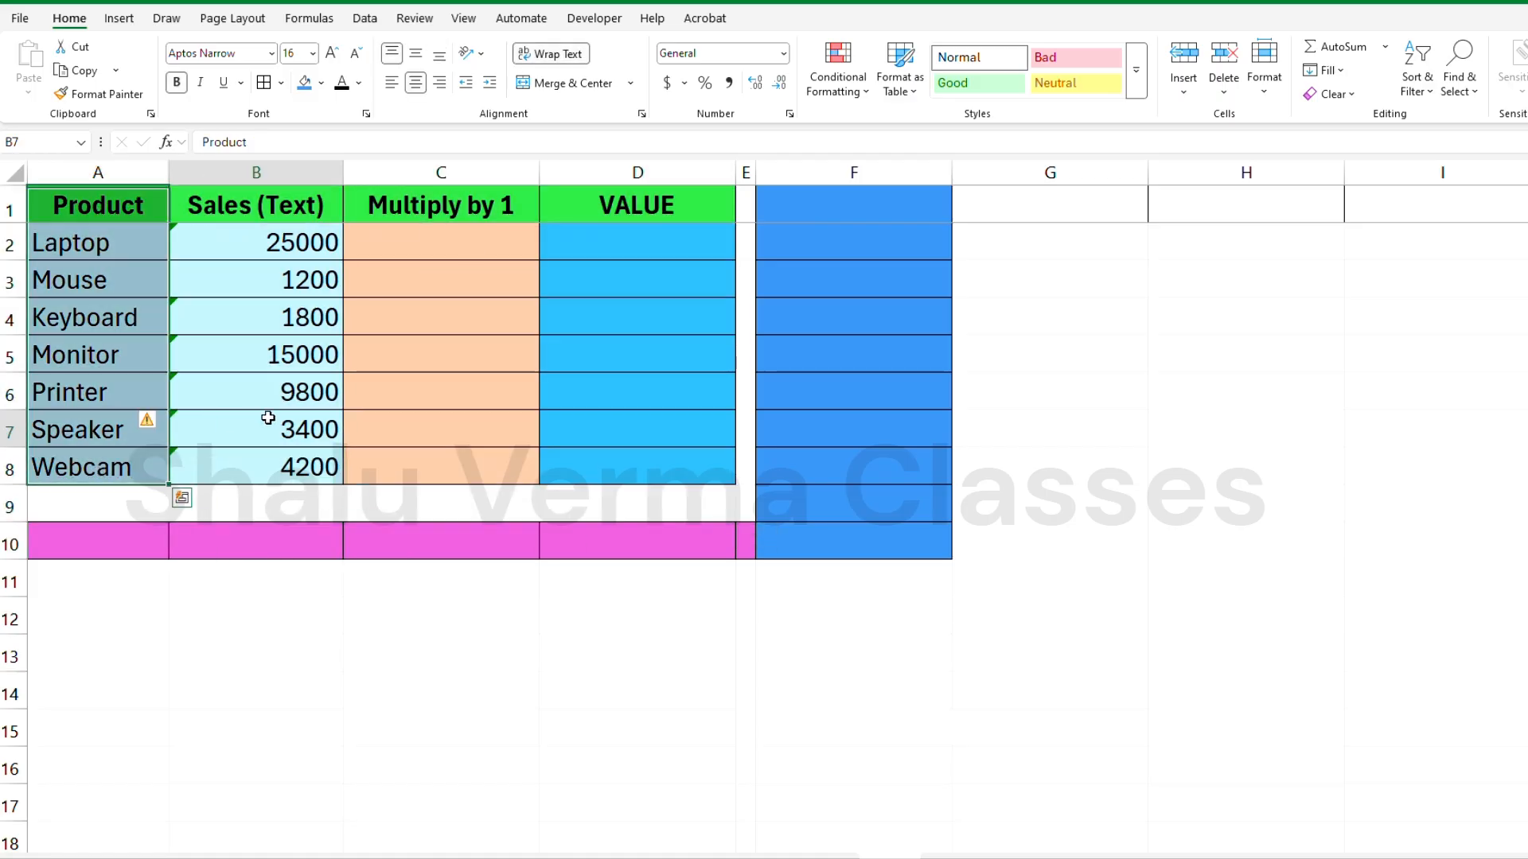
{"action": "left_click", "coordinate": [249, 256]}
{"action": "left_click_drag", "start_coordinate": [422, 245], "coordinate": [409, 476]}
{"action": "left_click", "coordinate": [850, 318]}
{"action": "left_click", "coordinate": [262, 320]}
{"action": "left_click_drag", "start_coordinate": [99, 244], "coordinate": [171, 338]}
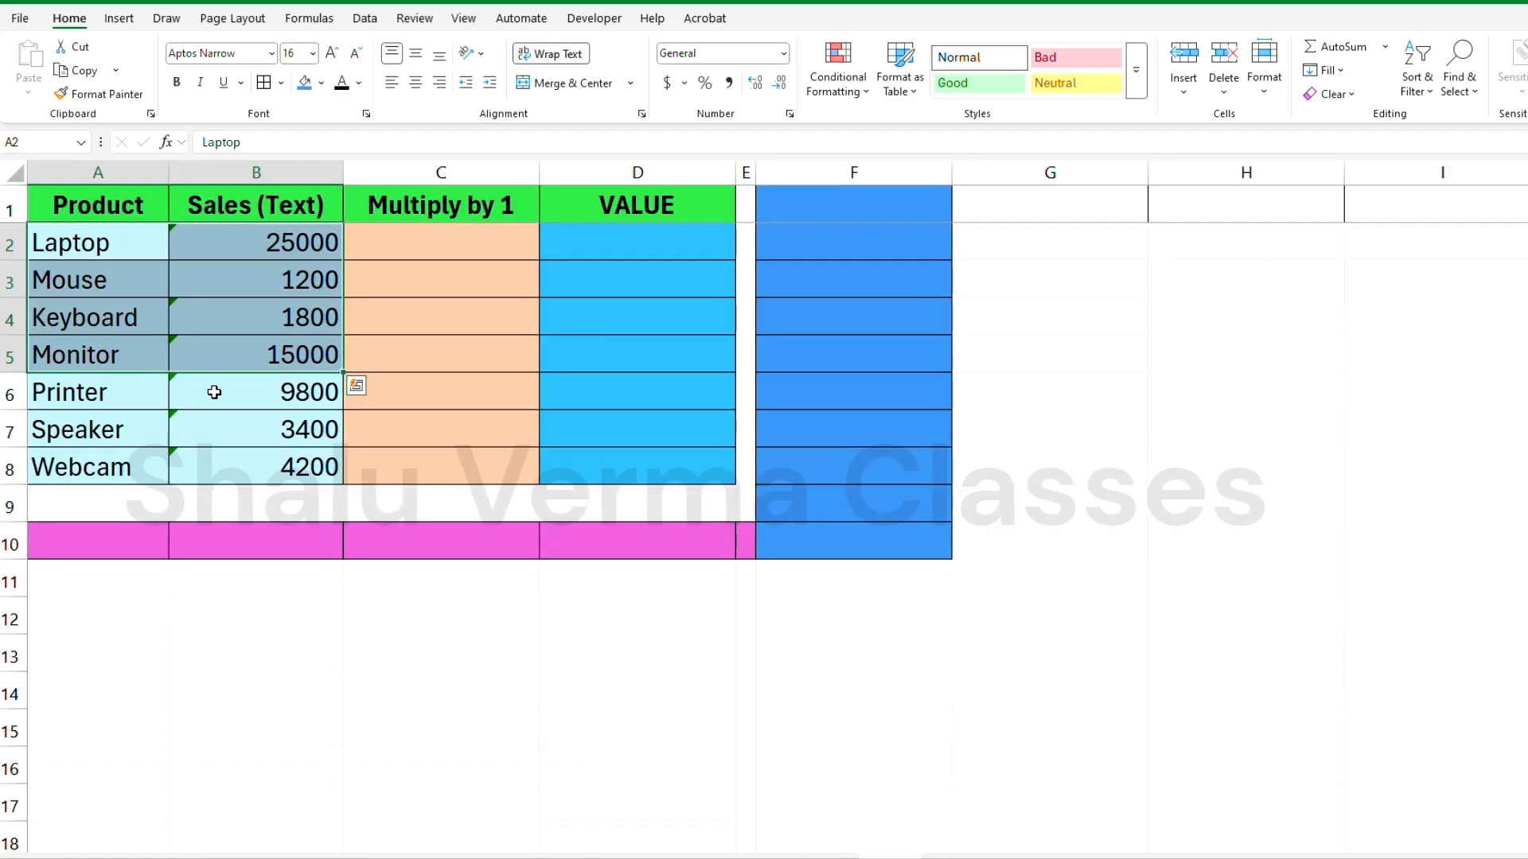
{"action": "left_click", "coordinate": [212, 392]}
Sum the sales values in B10 with the formula =SUM(B2:B8)
{"action": "left_click", "coordinate": [296, 541]}
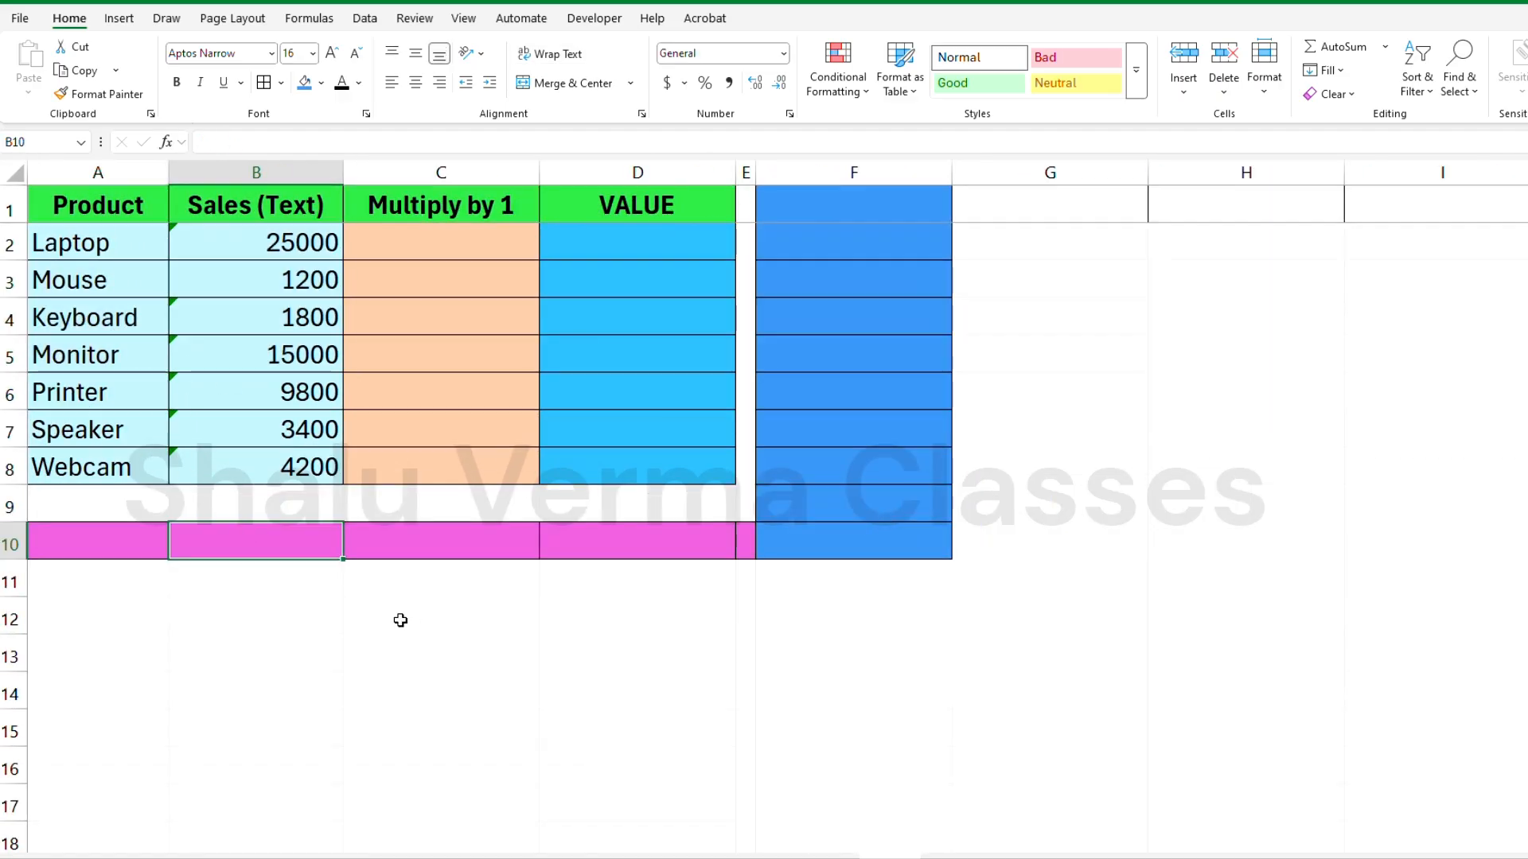
{"action": "type", "text": "=sum"}
{"action": "key", "text": "Tab"}
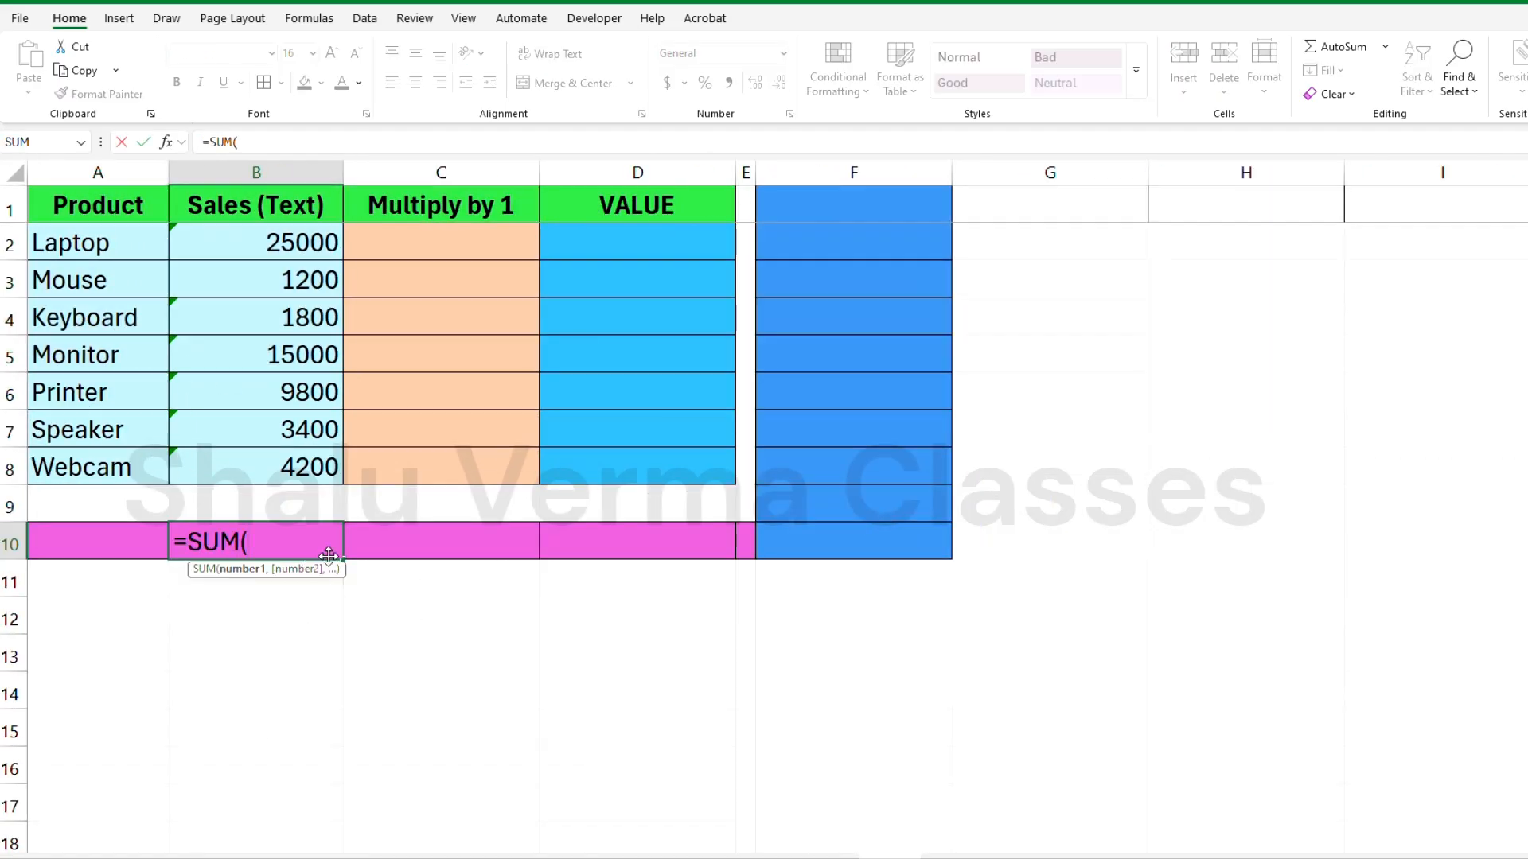
{"action": "left_click_drag", "start_coordinate": [256, 241], "coordinate": [263, 453]}
{"action": "type", "text": ")"}
{"action": "key", "text": "Return"}
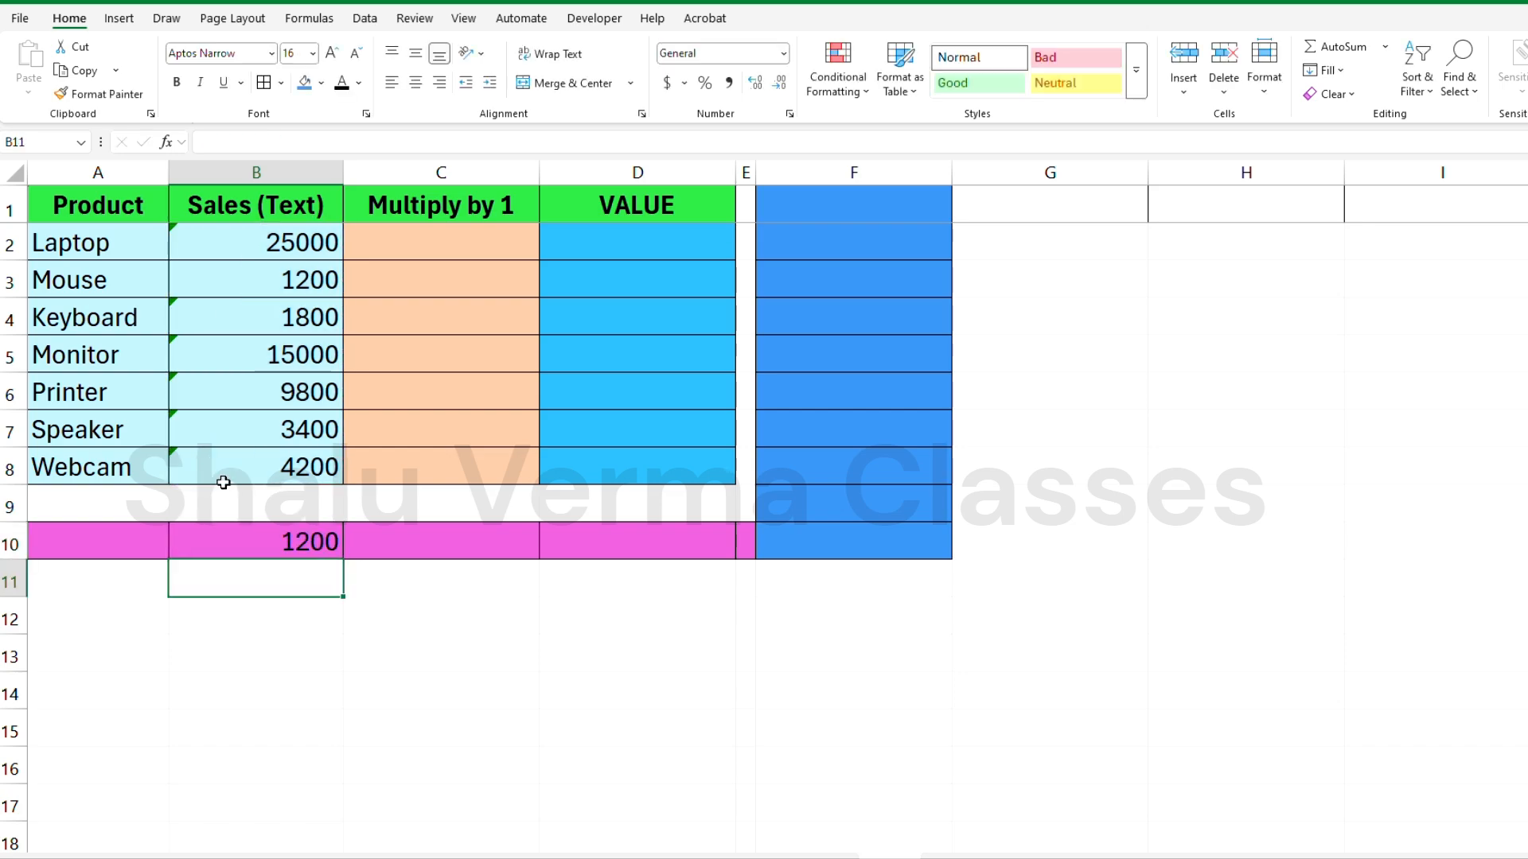
Convert the Laptop sales entry in B2 from text to a number with the Convert to Number error option
{"action": "left_click", "coordinate": [298, 532]}
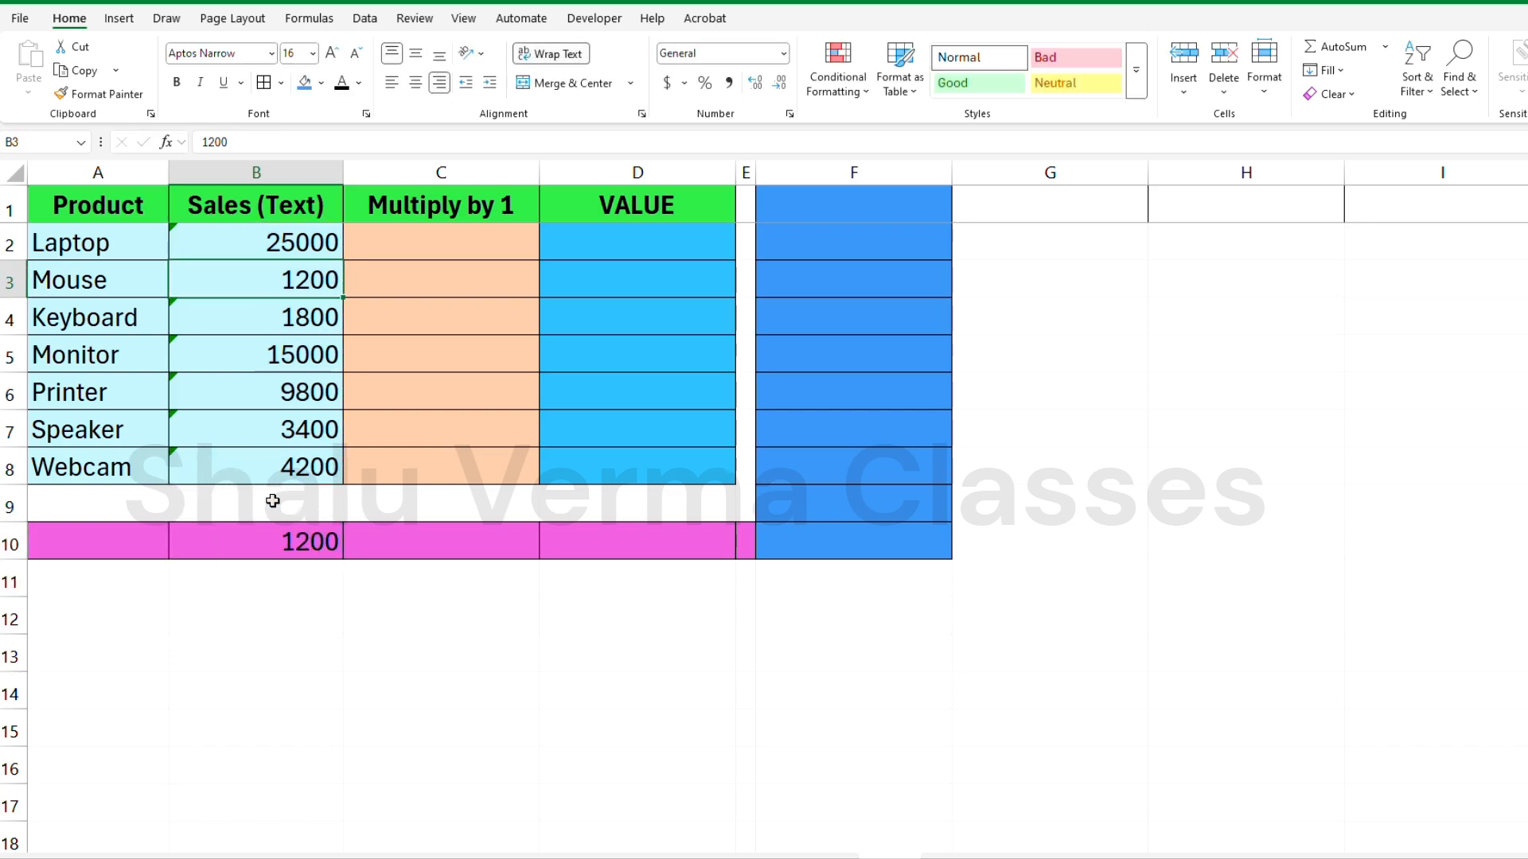
{"action": "left_click", "coordinate": [280, 238]}
{"action": "left_click", "coordinate": [278, 280]}
{"action": "left_click", "coordinate": [303, 239]}
{"action": "left_click", "coordinate": [163, 237]}
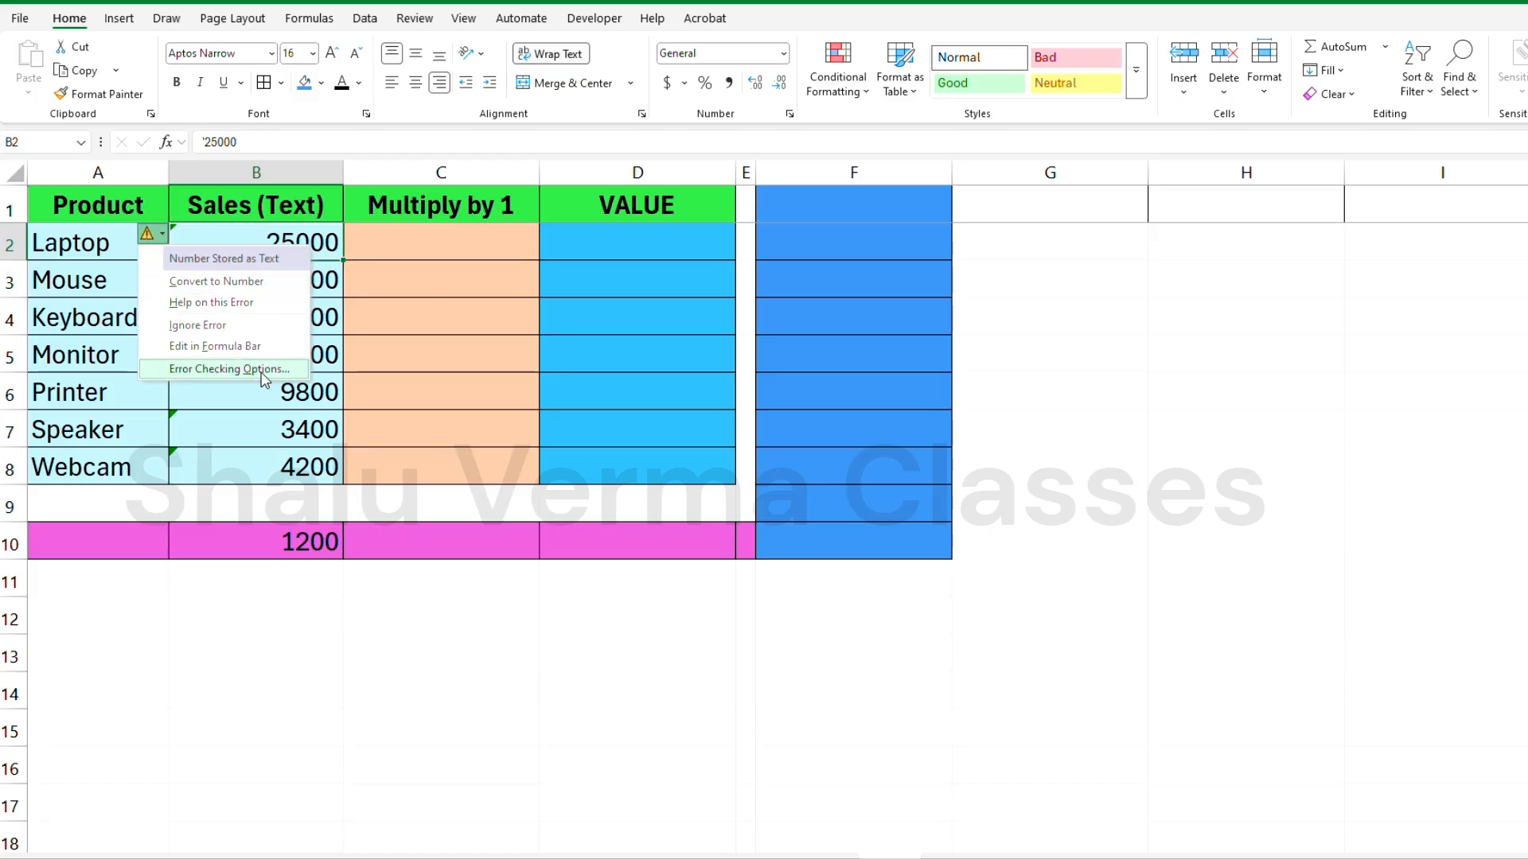
{"action": "left_click", "coordinate": [231, 281]}
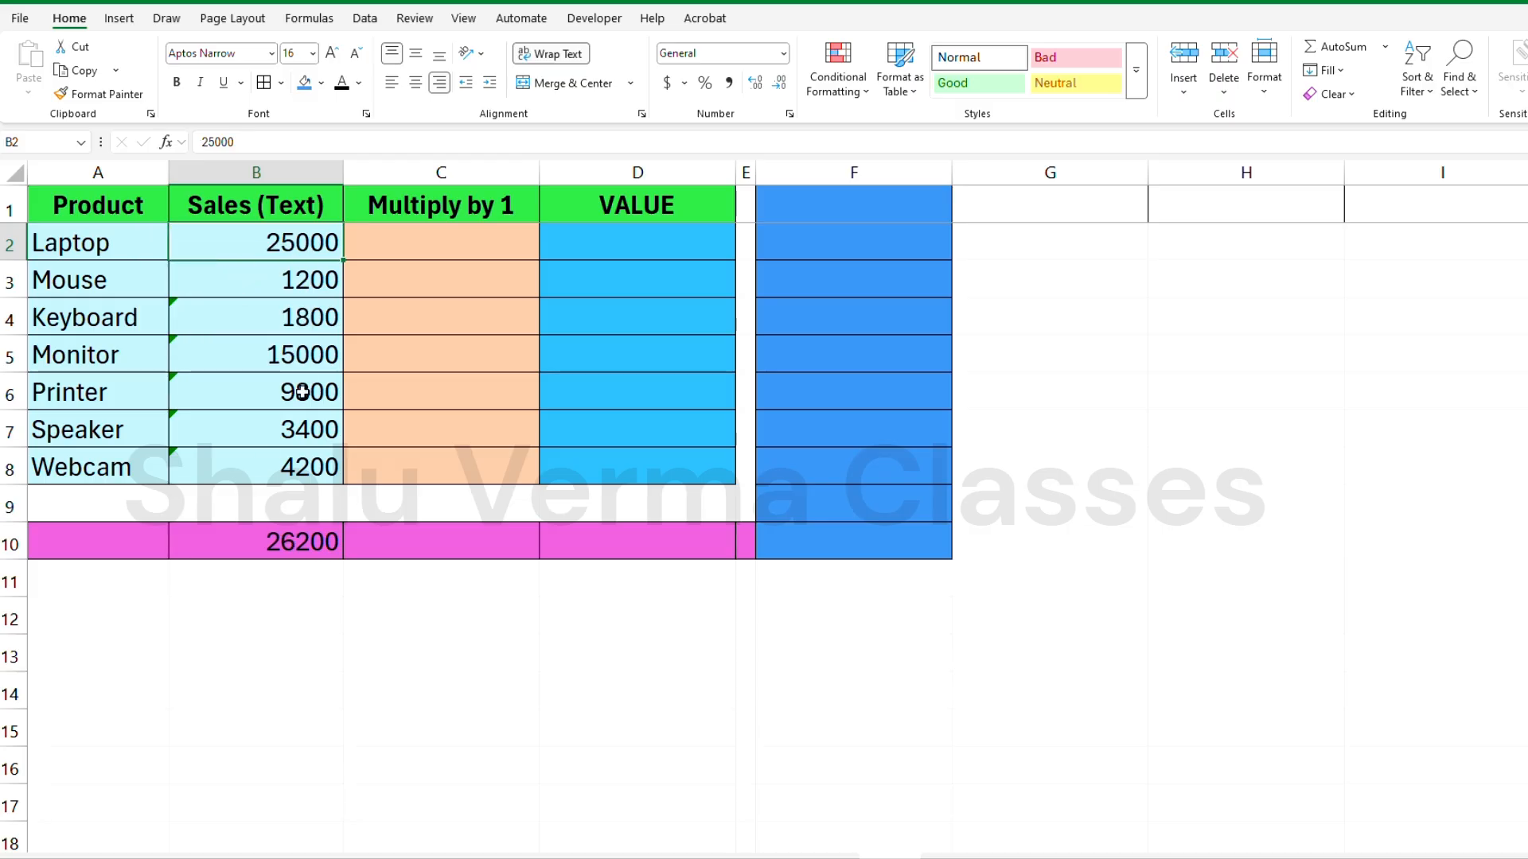
Convert the Keyboard sales entry in B4 from text to a number with the Convert to Number error option
{"action": "left_click", "coordinate": [165, 315]}
{"action": "left_click", "coordinate": [157, 311]}
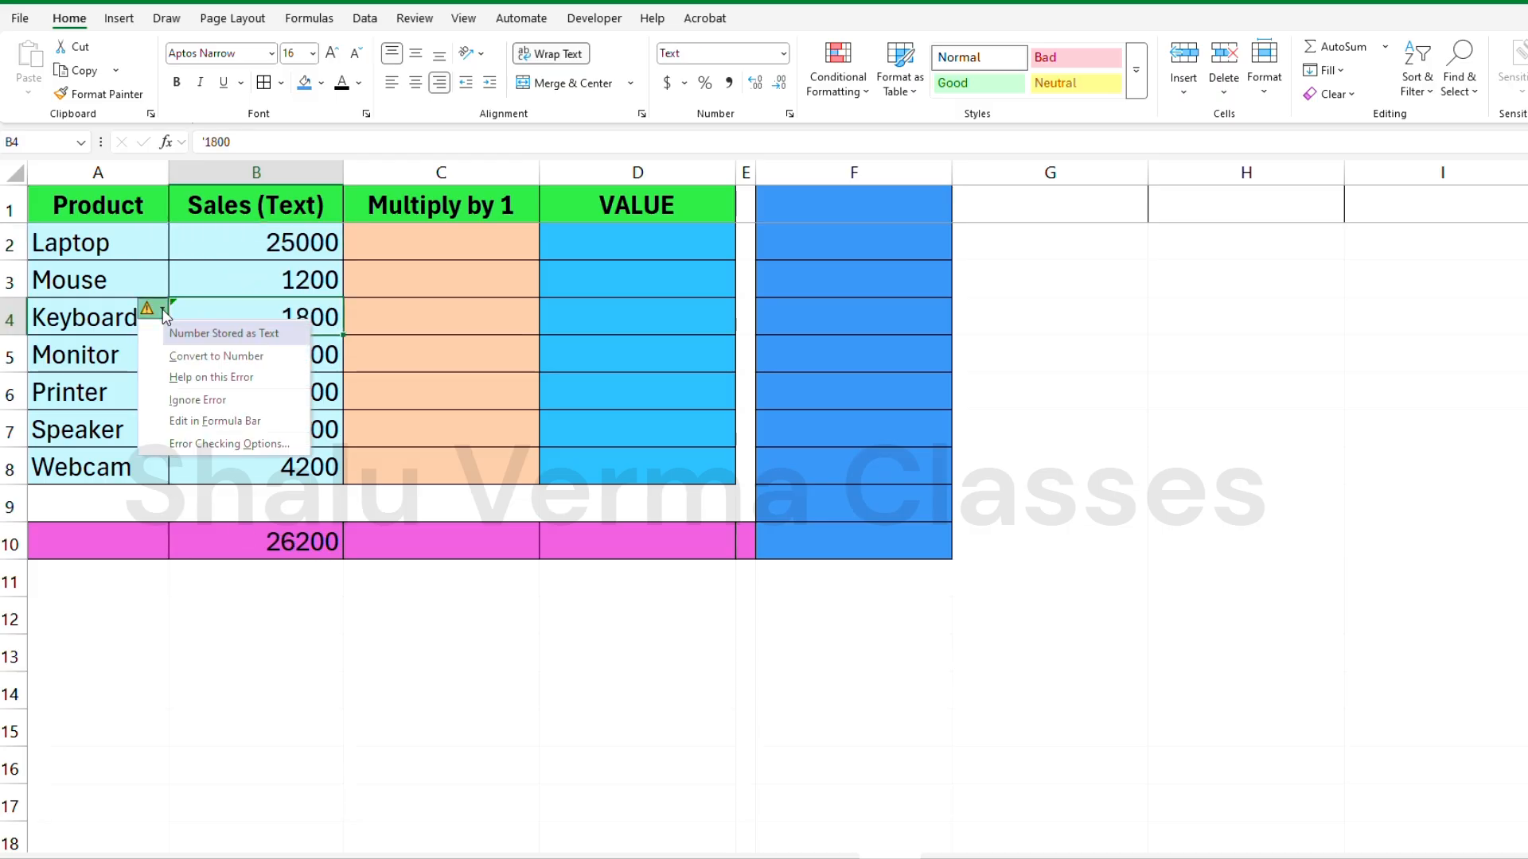
{"action": "left_click", "coordinate": [231, 361]}
{"action": "left_click", "coordinate": [300, 354]}
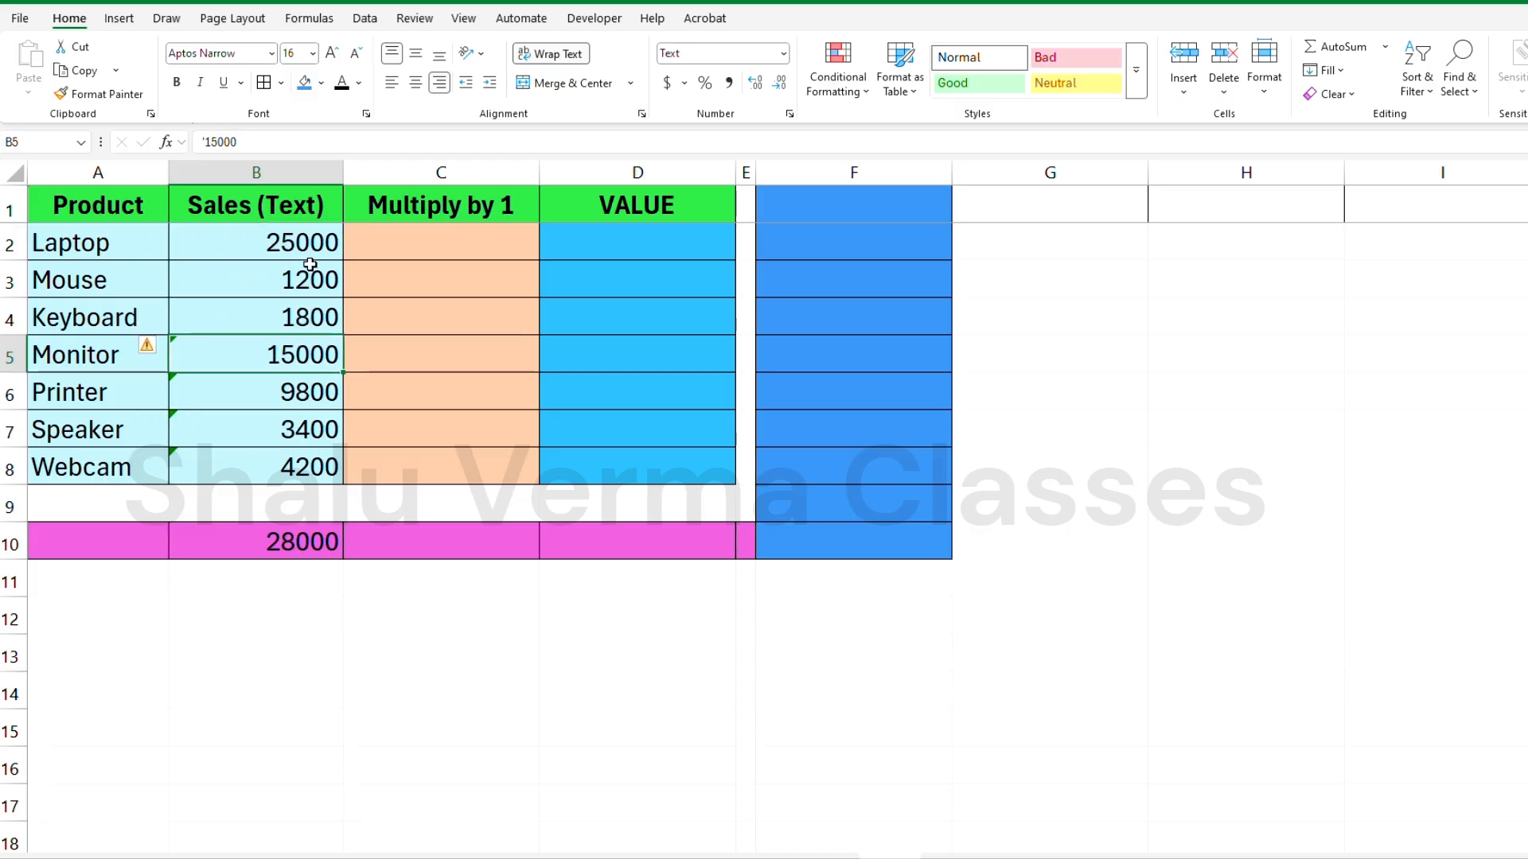
Look over the sales entries B2:B8 and undo the two number conversions in B2 and B4
{"action": "left_click", "coordinate": [390, 316]}
{"action": "left_click_drag", "start_coordinate": [238, 245], "coordinate": [275, 455]}
{"action": "left_click", "coordinate": [303, 274]}
{"action": "left_click", "coordinate": [303, 247]}
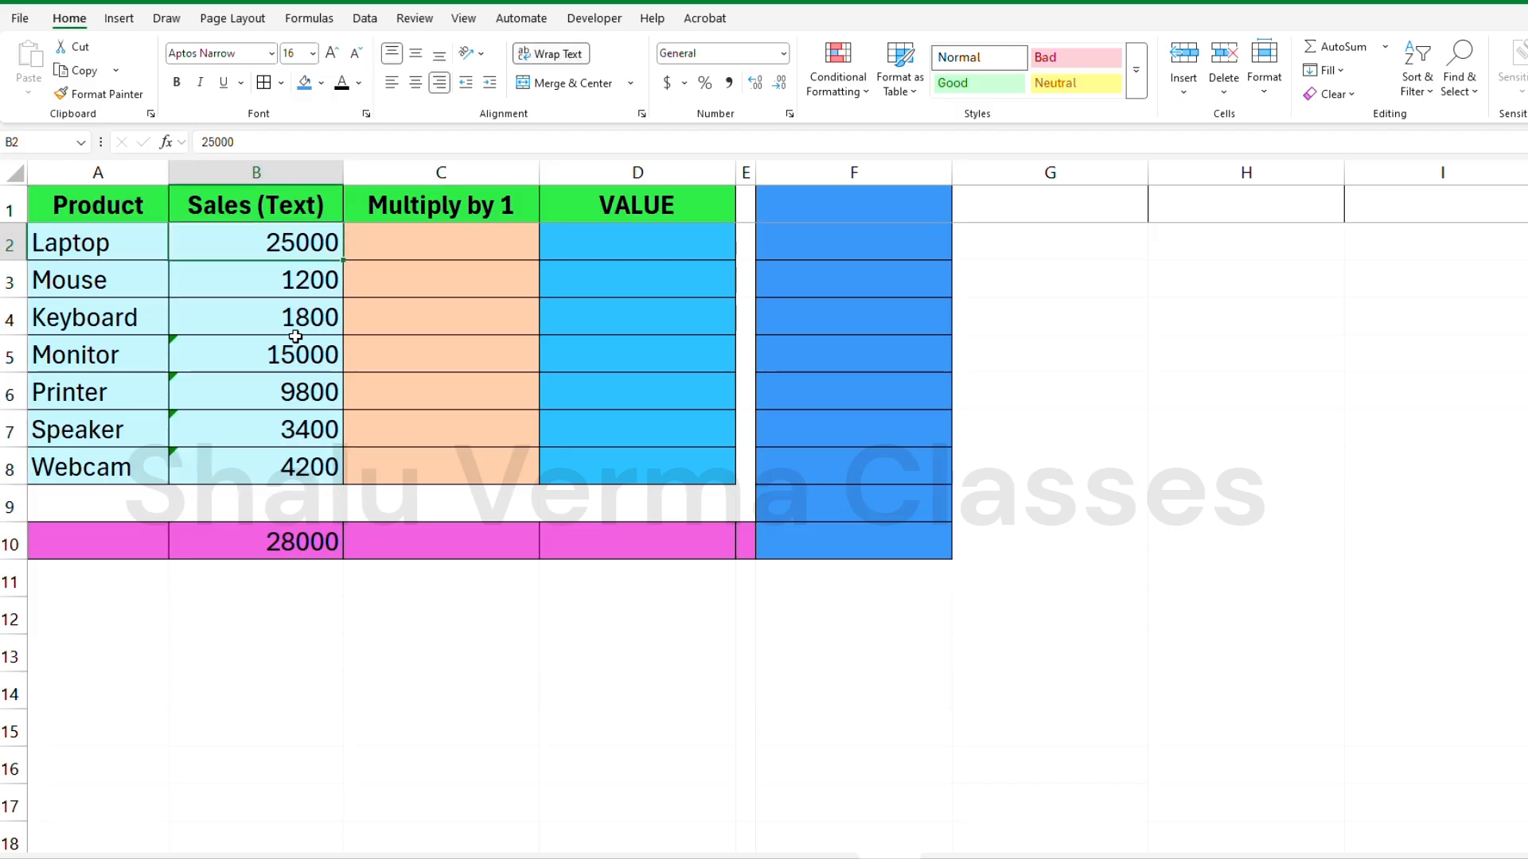
{"action": "key", "text": "ctrl+z"}
{"action": "key", "text": "ctrl+z"}
Enter the formula =B2*1 in C2 to turn the Laptop sales text into a number
{"action": "left_click", "coordinate": [356, 249]}
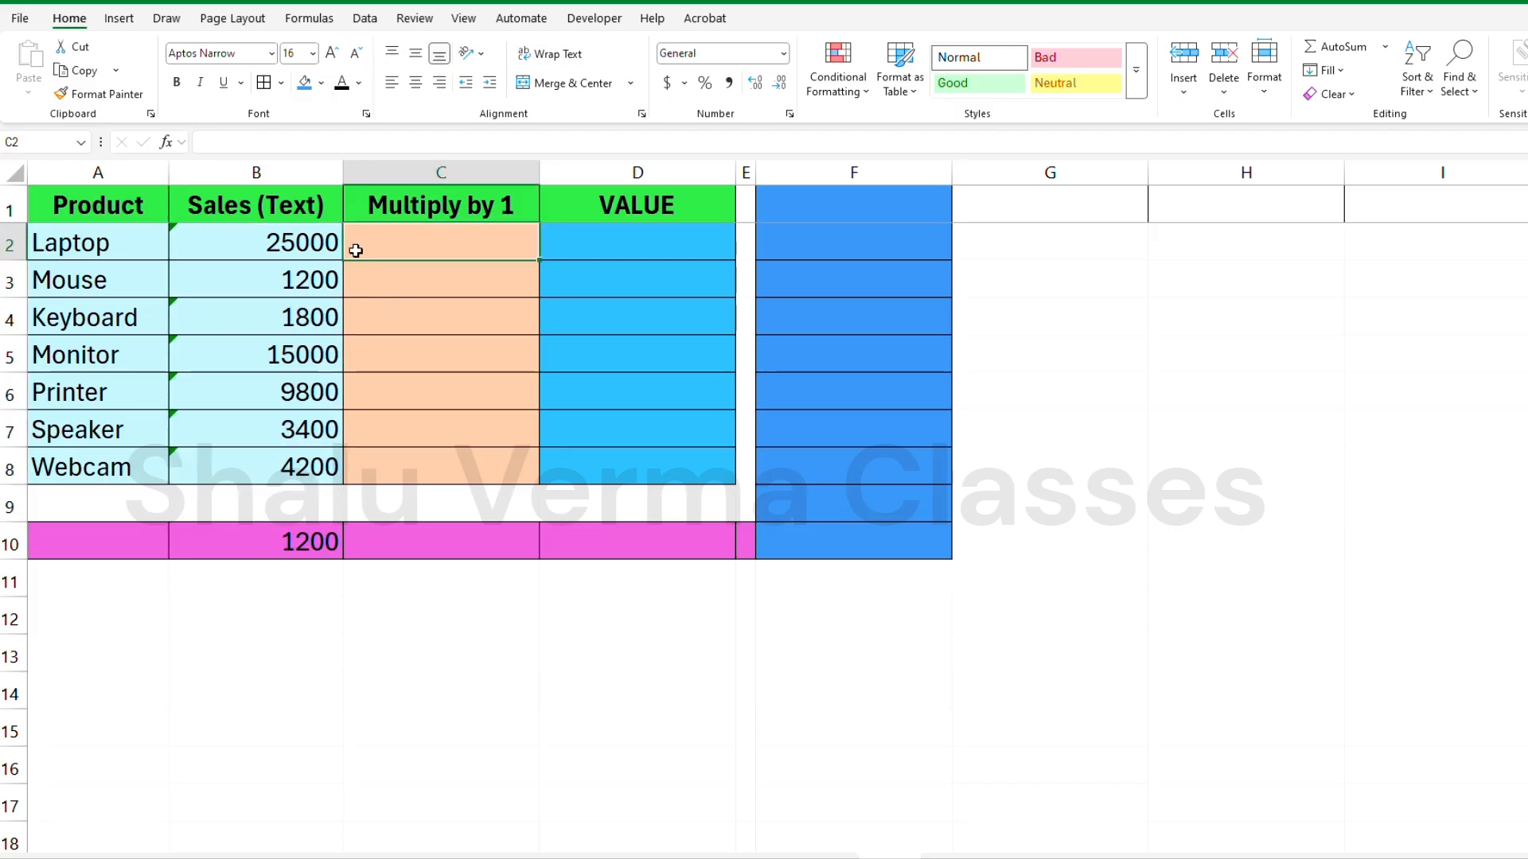
{"action": "type", "text": "="}
{"action": "key", "text": "Left"}
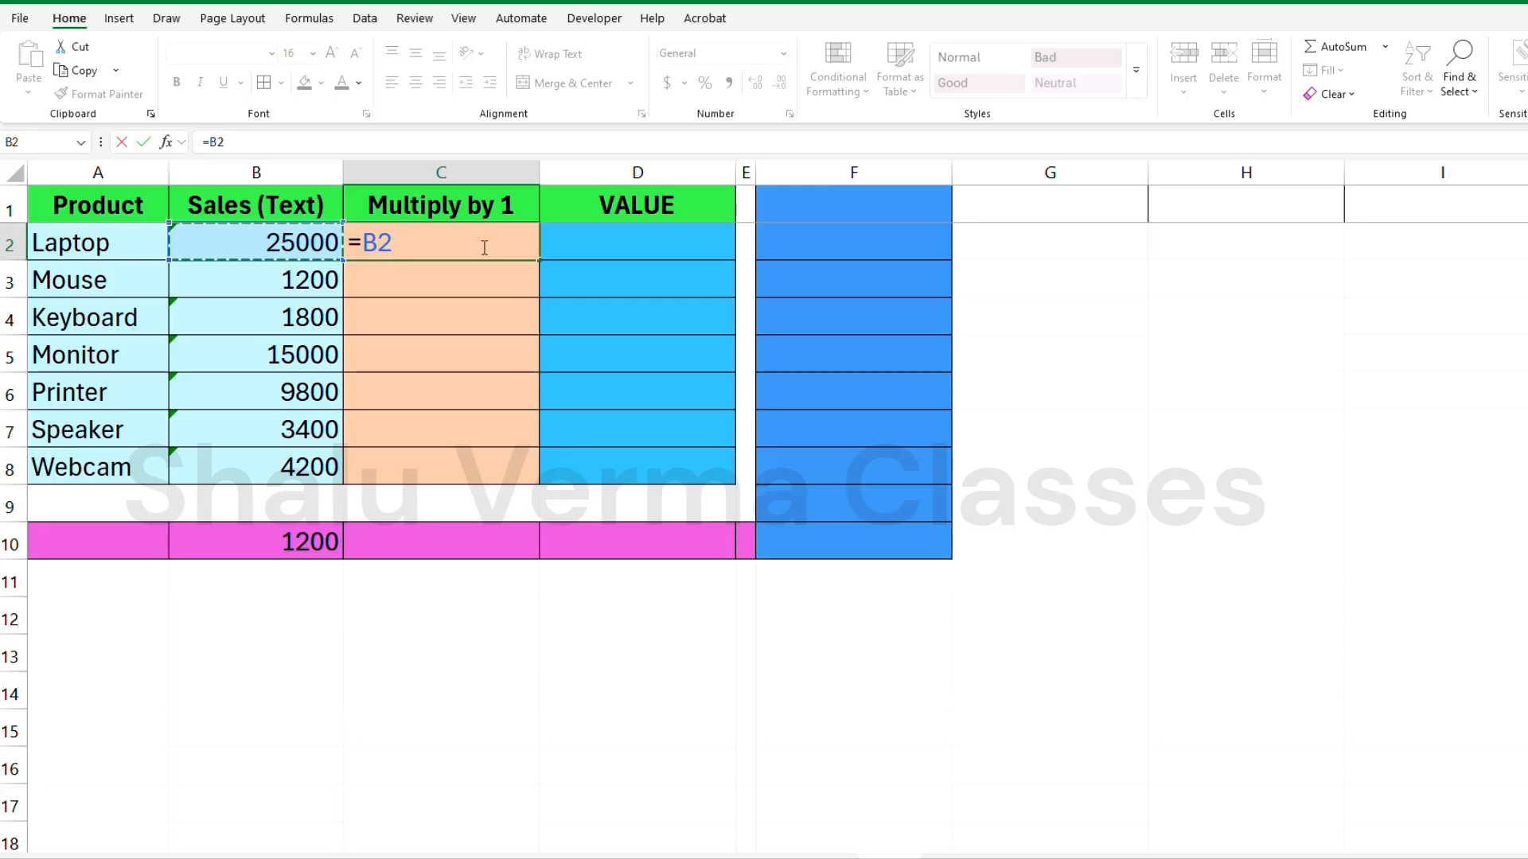
{"action": "type", "text": "*"}
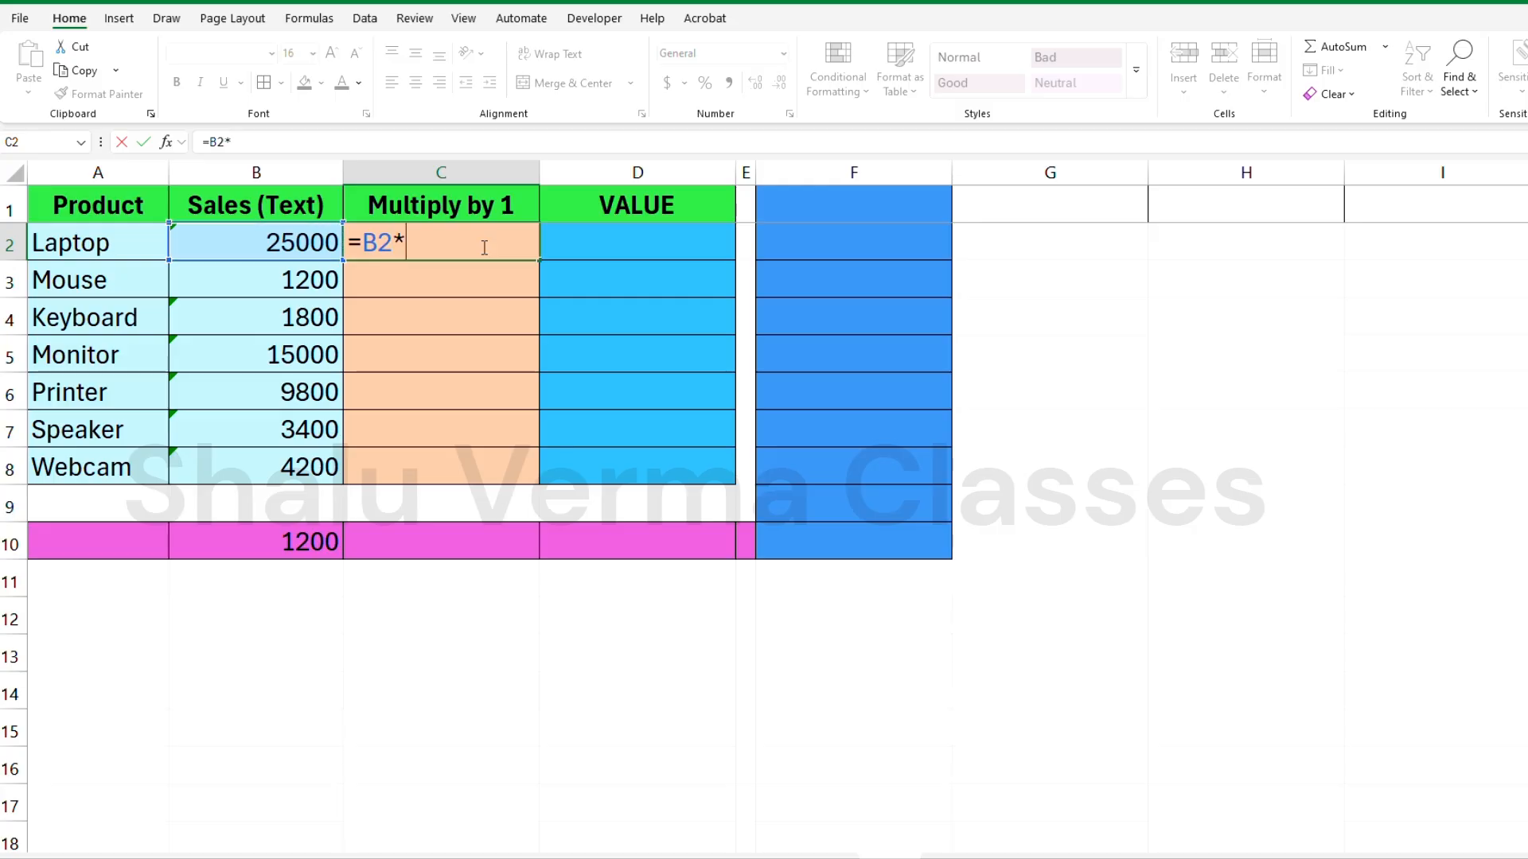
{"action": "type", "text": "1"}
{"action": "key", "text": "Return"}
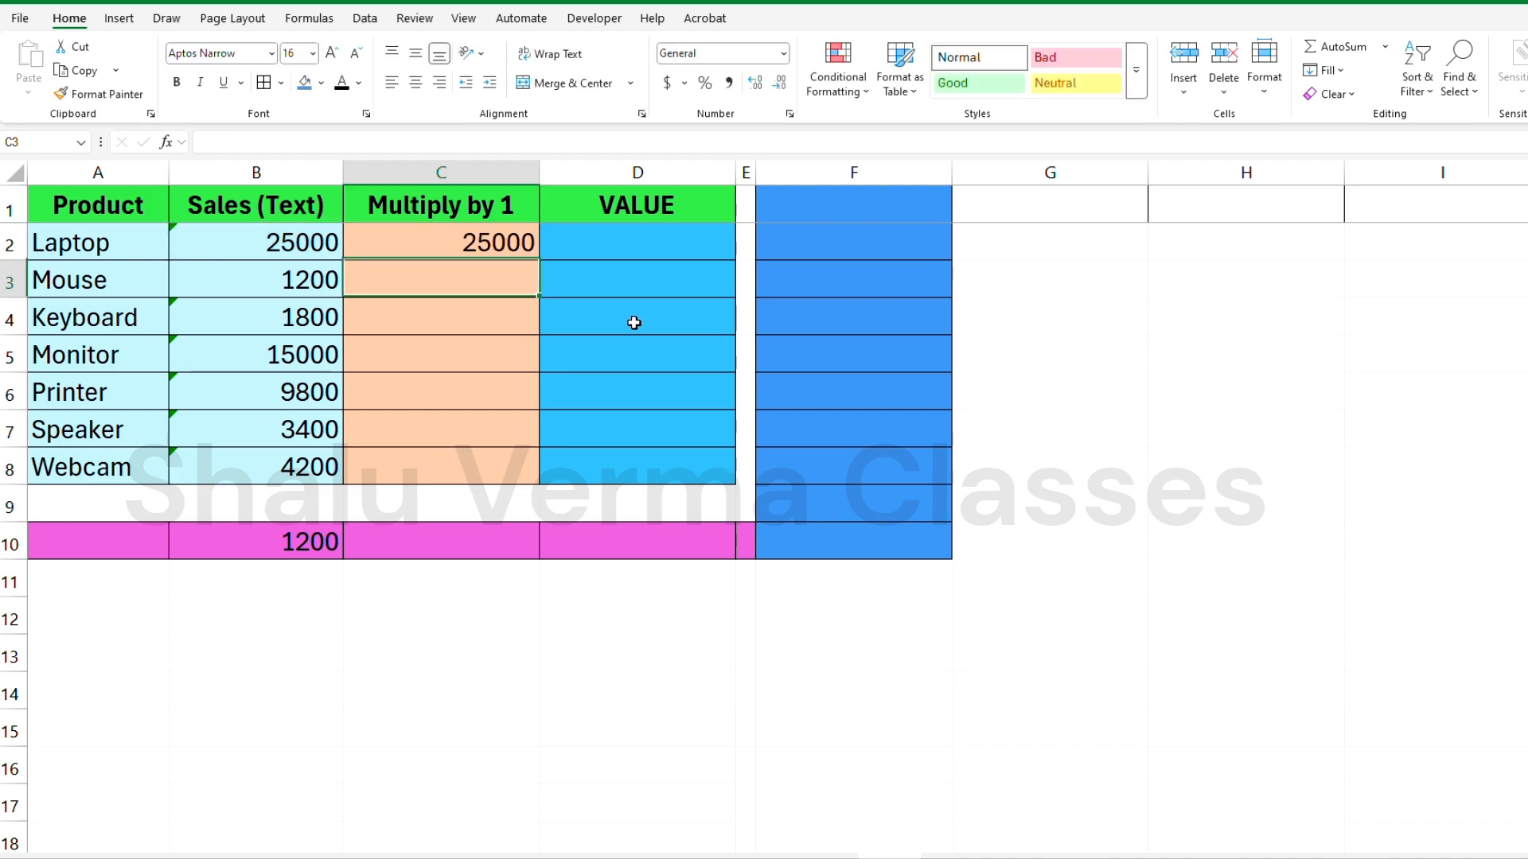
Fill the multiply-by-1 formula from C2 down to C8 and check it against the source values
{"action": "left_click", "coordinate": [506, 243]}
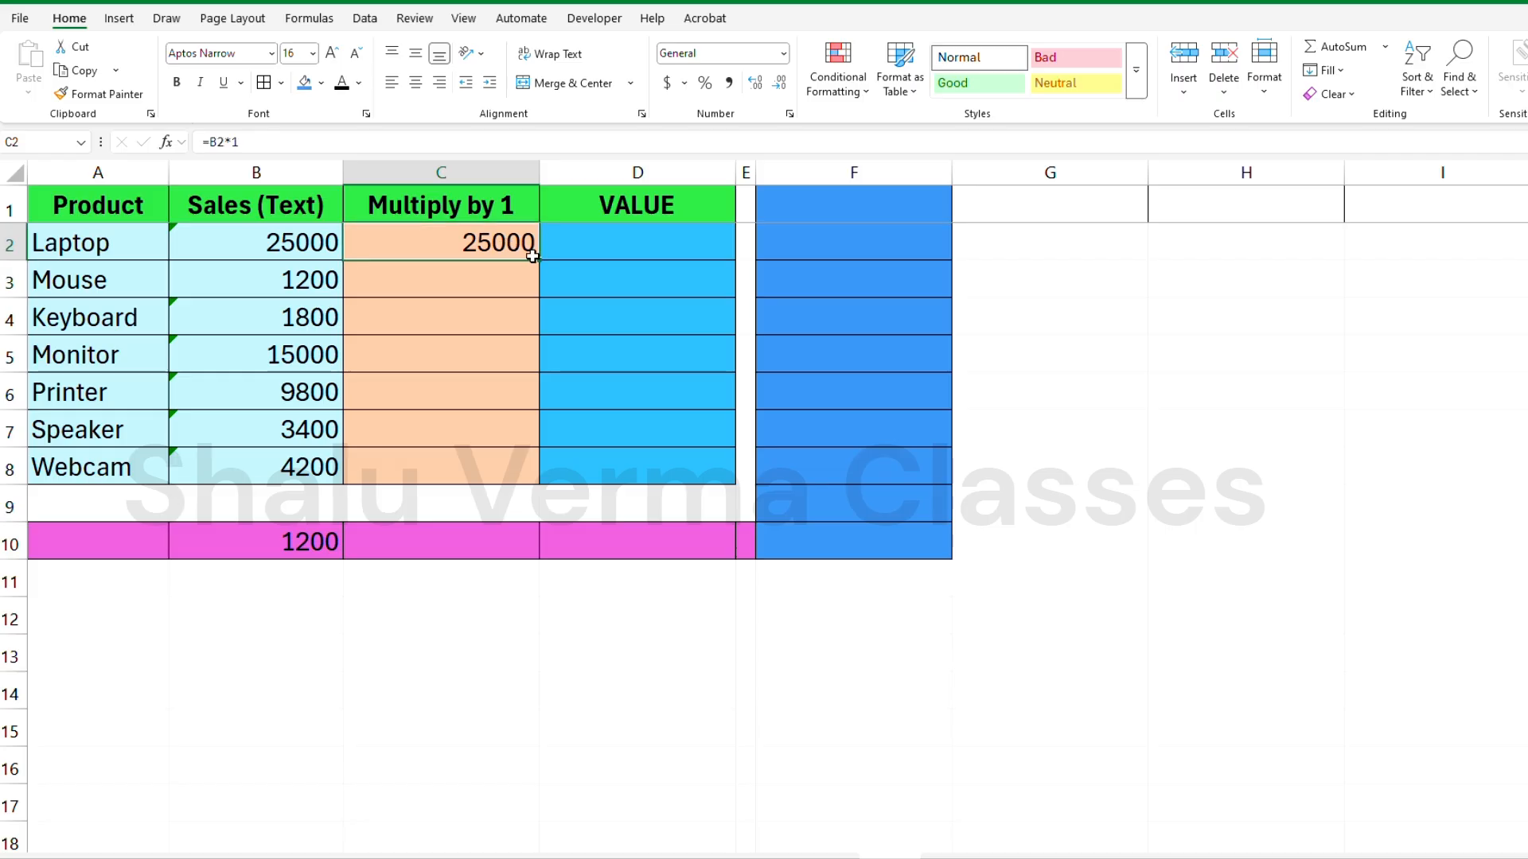
{"action": "left_click_drag", "start_coordinate": [542, 260], "coordinate": [547, 470]}
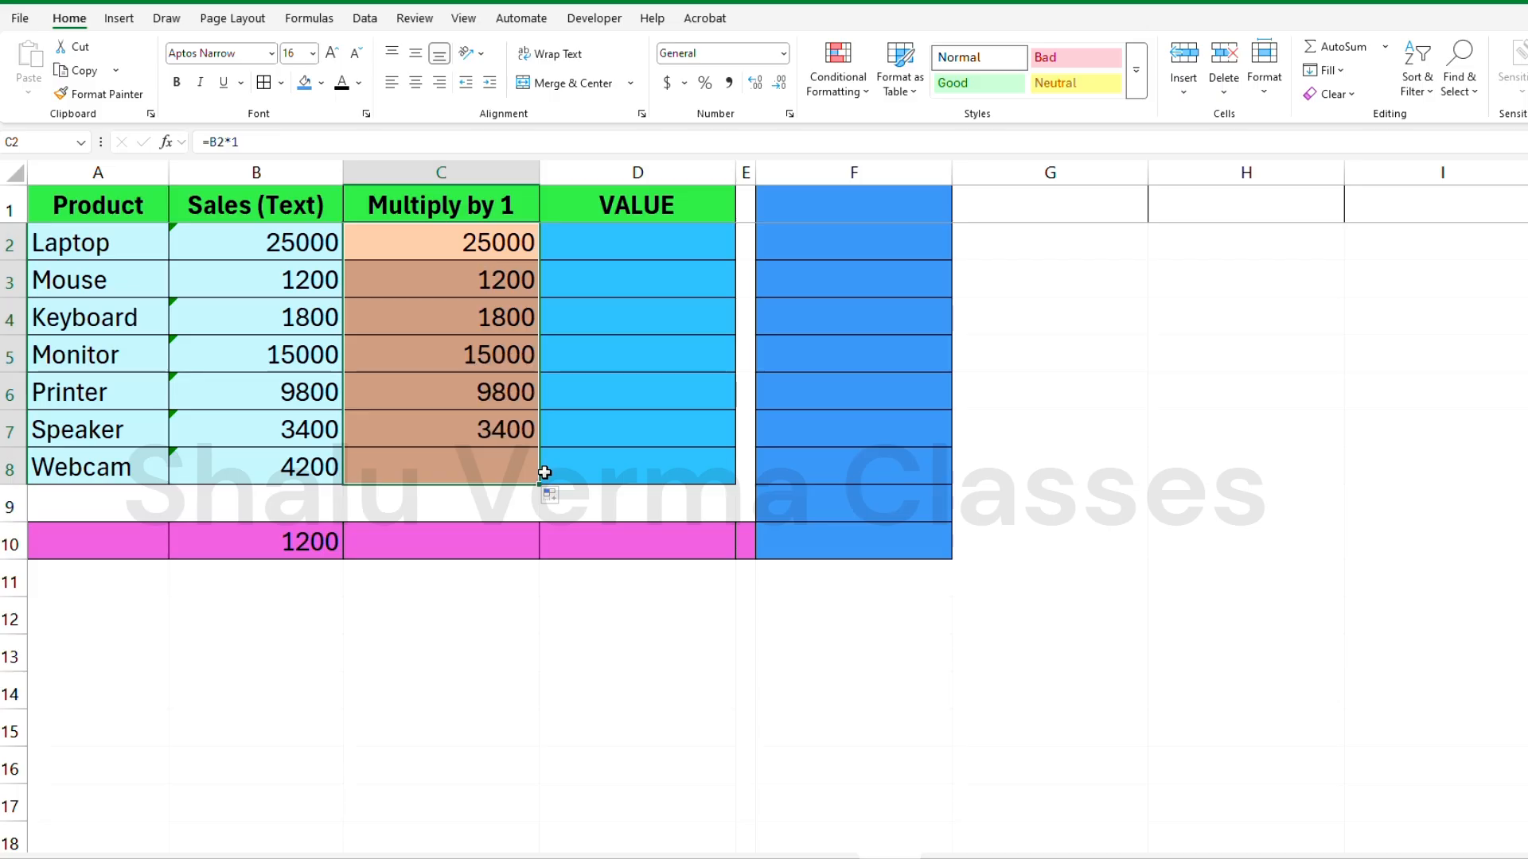
{"action": "left_click", "coordinate": [463, 380]}
{"action": "left_click", "coordinate": [419, 252]}
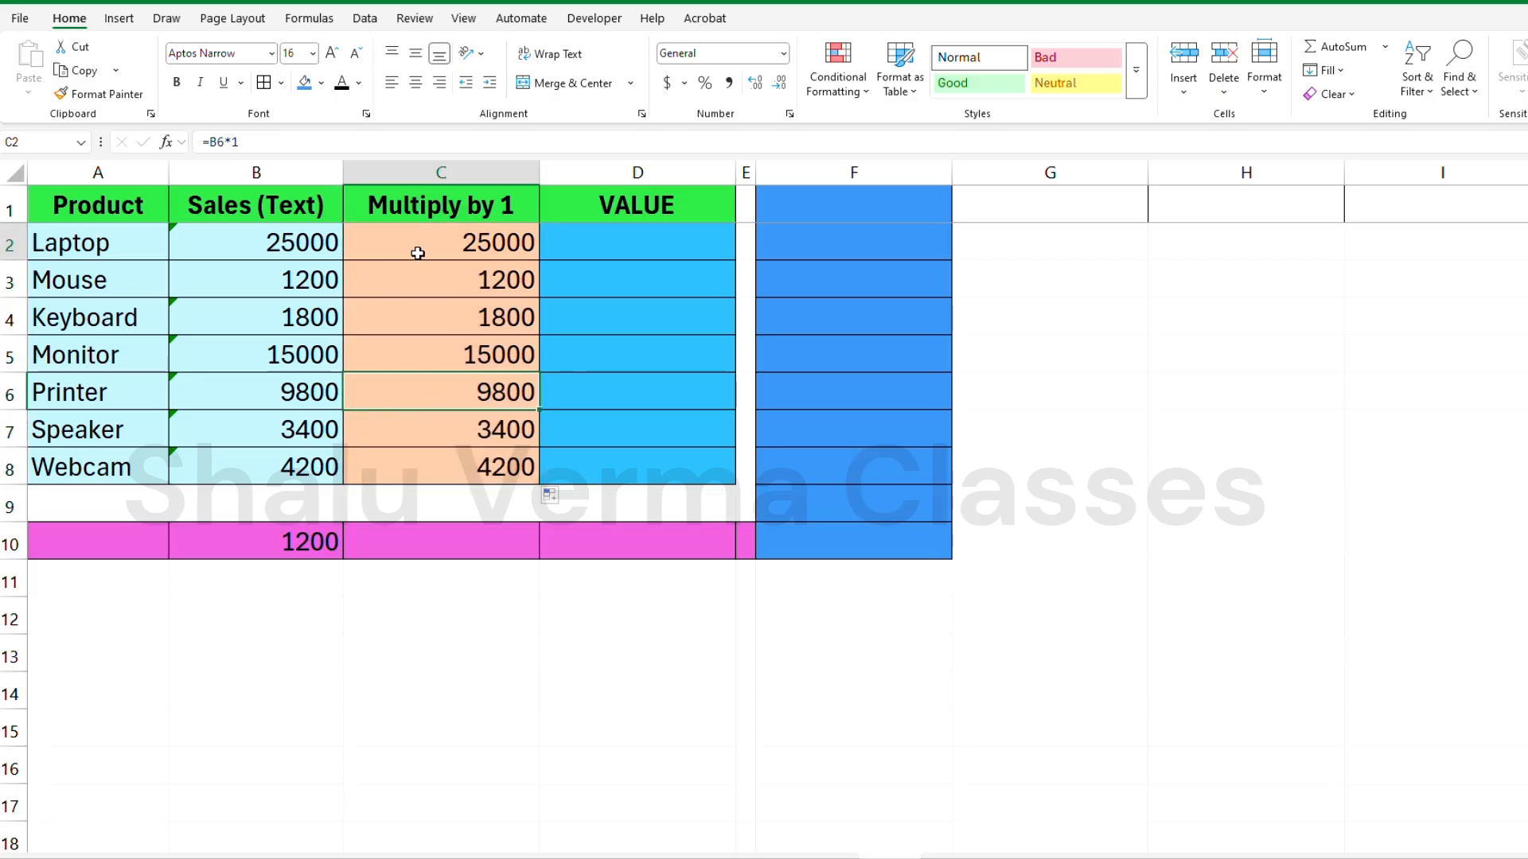
{"action": "left_click", "coordinate": [191, 313]}
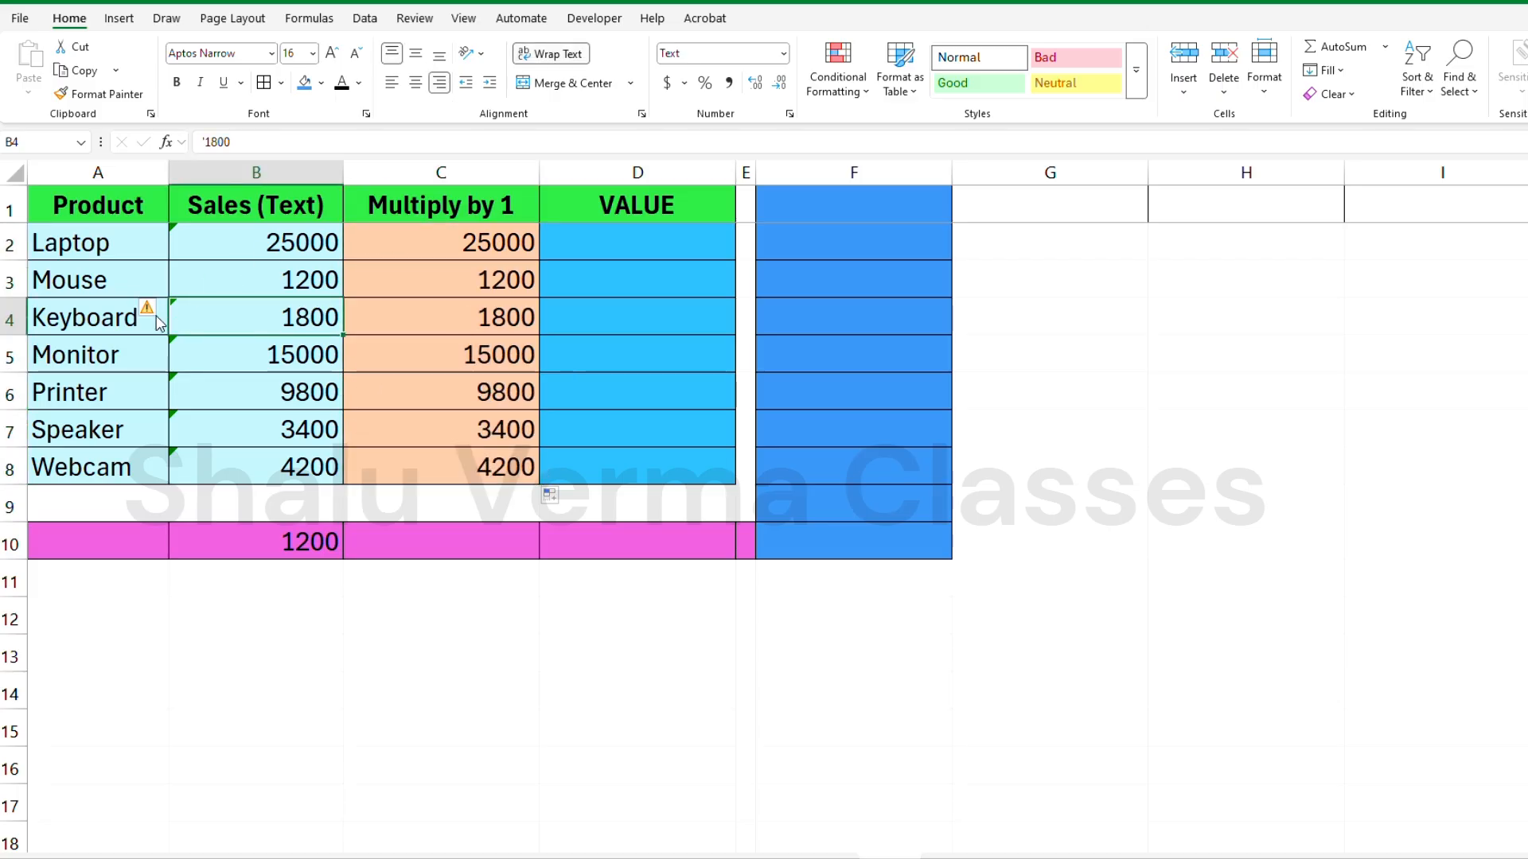
{"action": "left_click", "coordinate": [443, 242]}
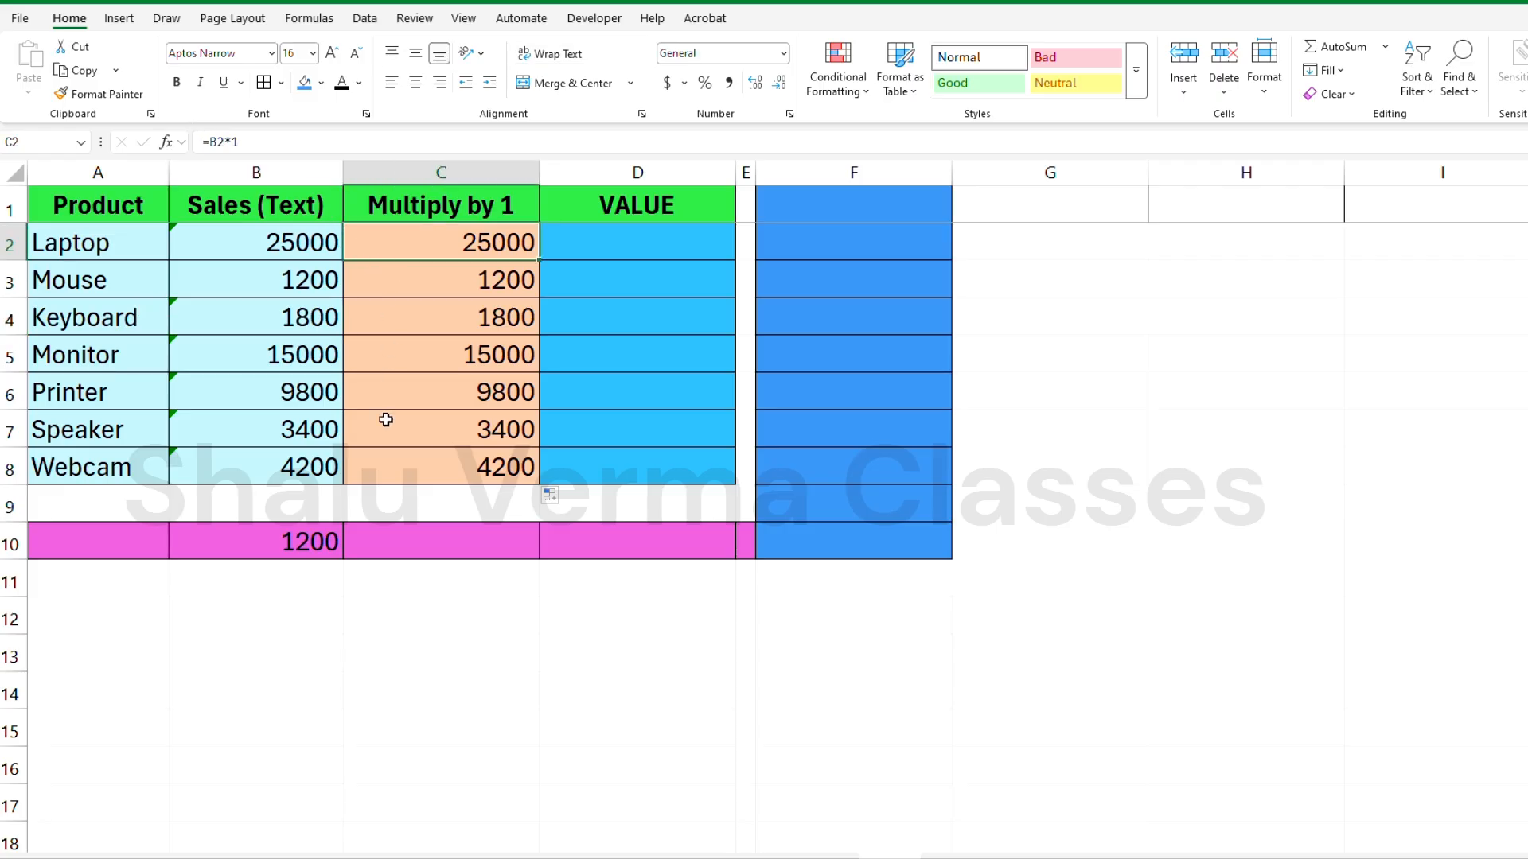
Total the Multiply by 1 column in C10 with the formula =SUM(C2:C8)
{"action": "left_click", "coordinate": [426, 539]}
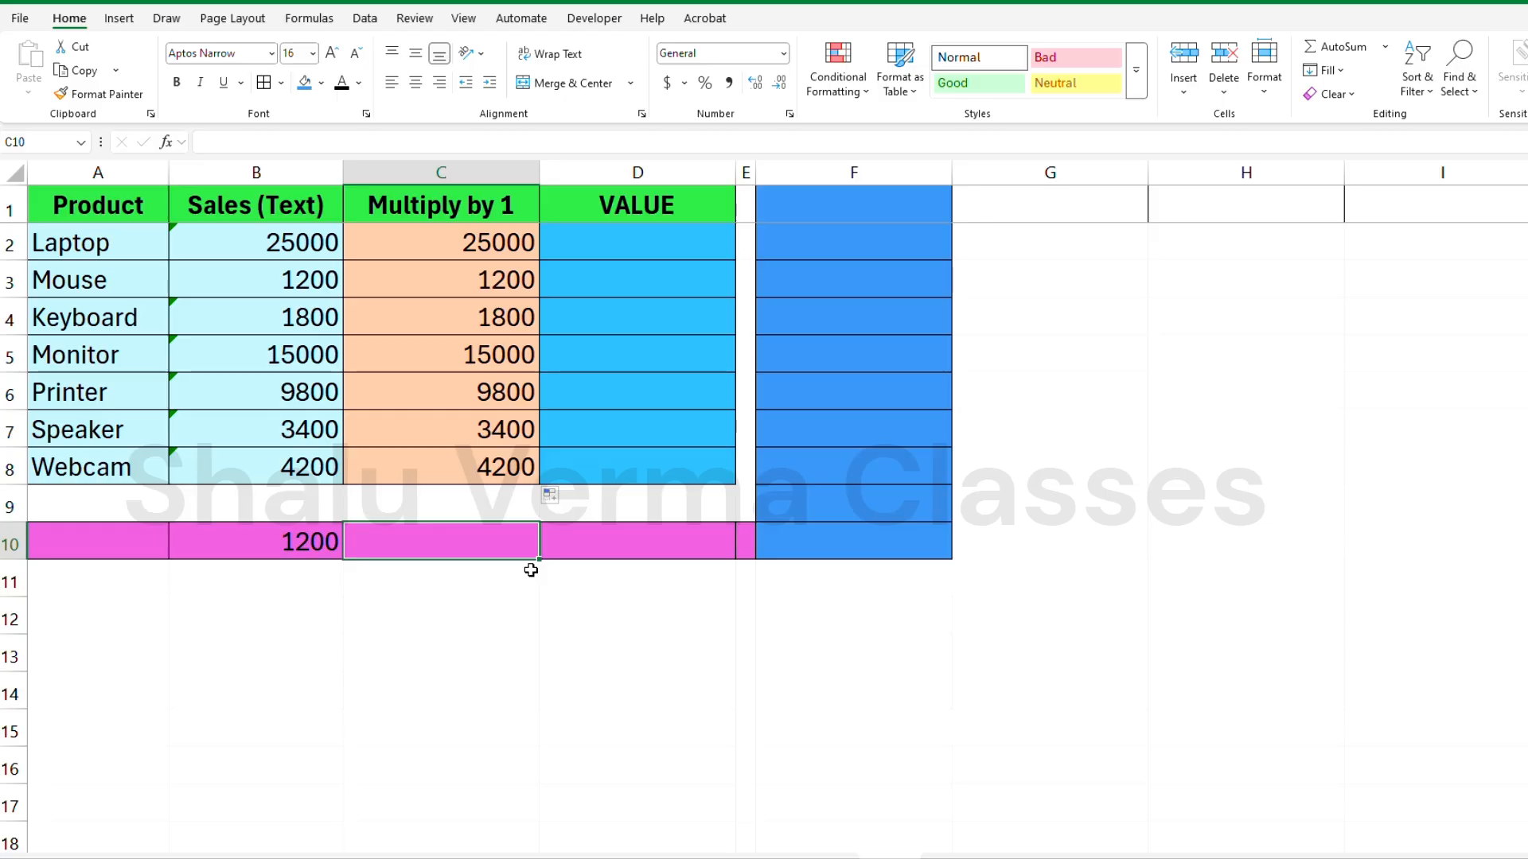
{"action": "type", "text": "="}
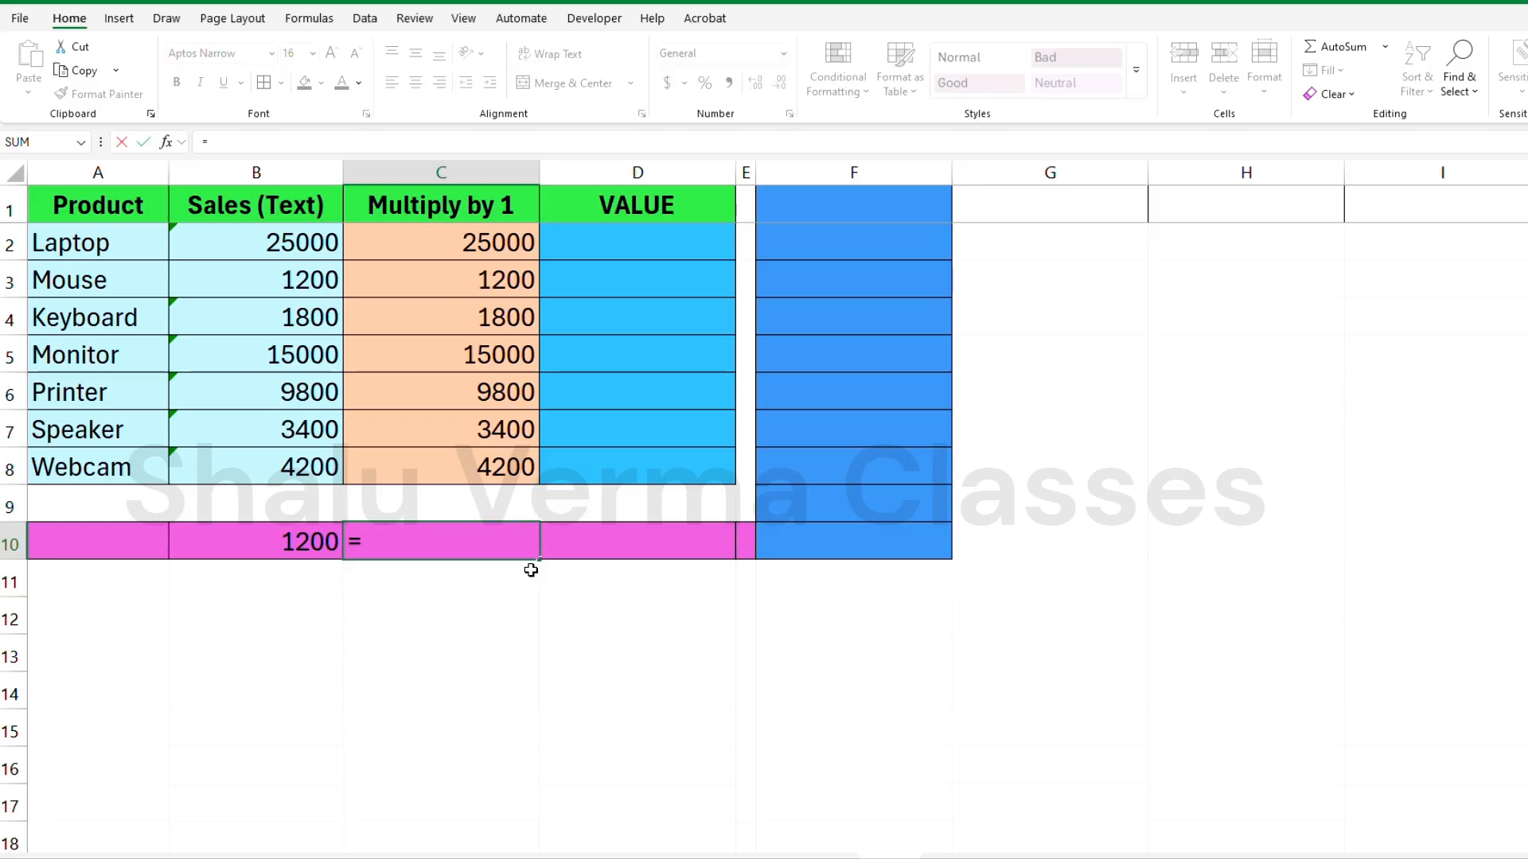
{"action": "type", "text": "sum"}
{"action": "key", "text": "Tab"}
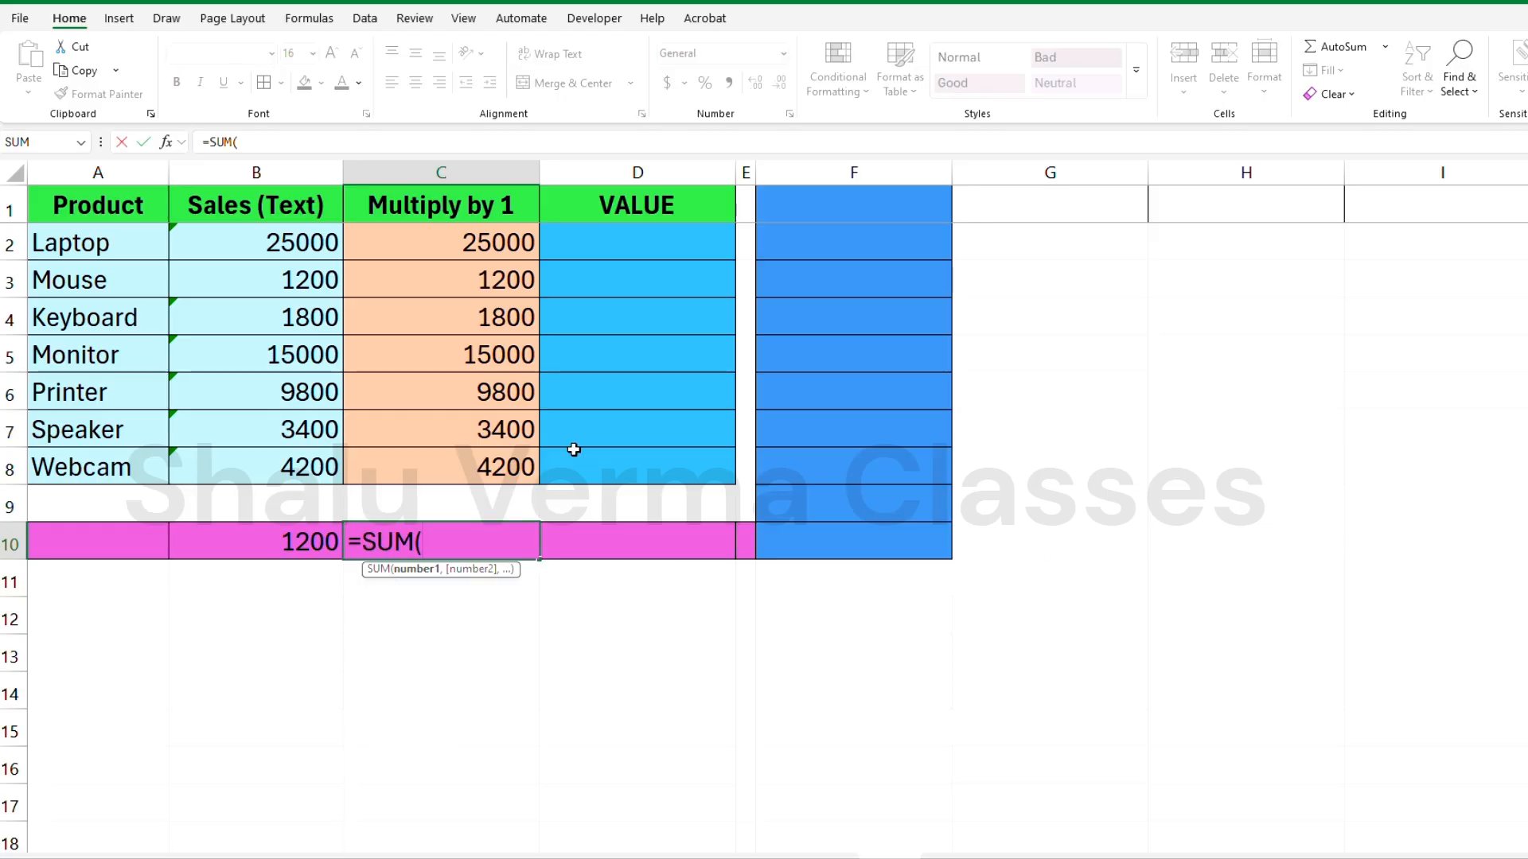
{"action": "left_click", "coordinate": [470, 243]}
{"action": "left_click_drag", "start_coordinate": [470, 243], "coordinate": [486, 458]}
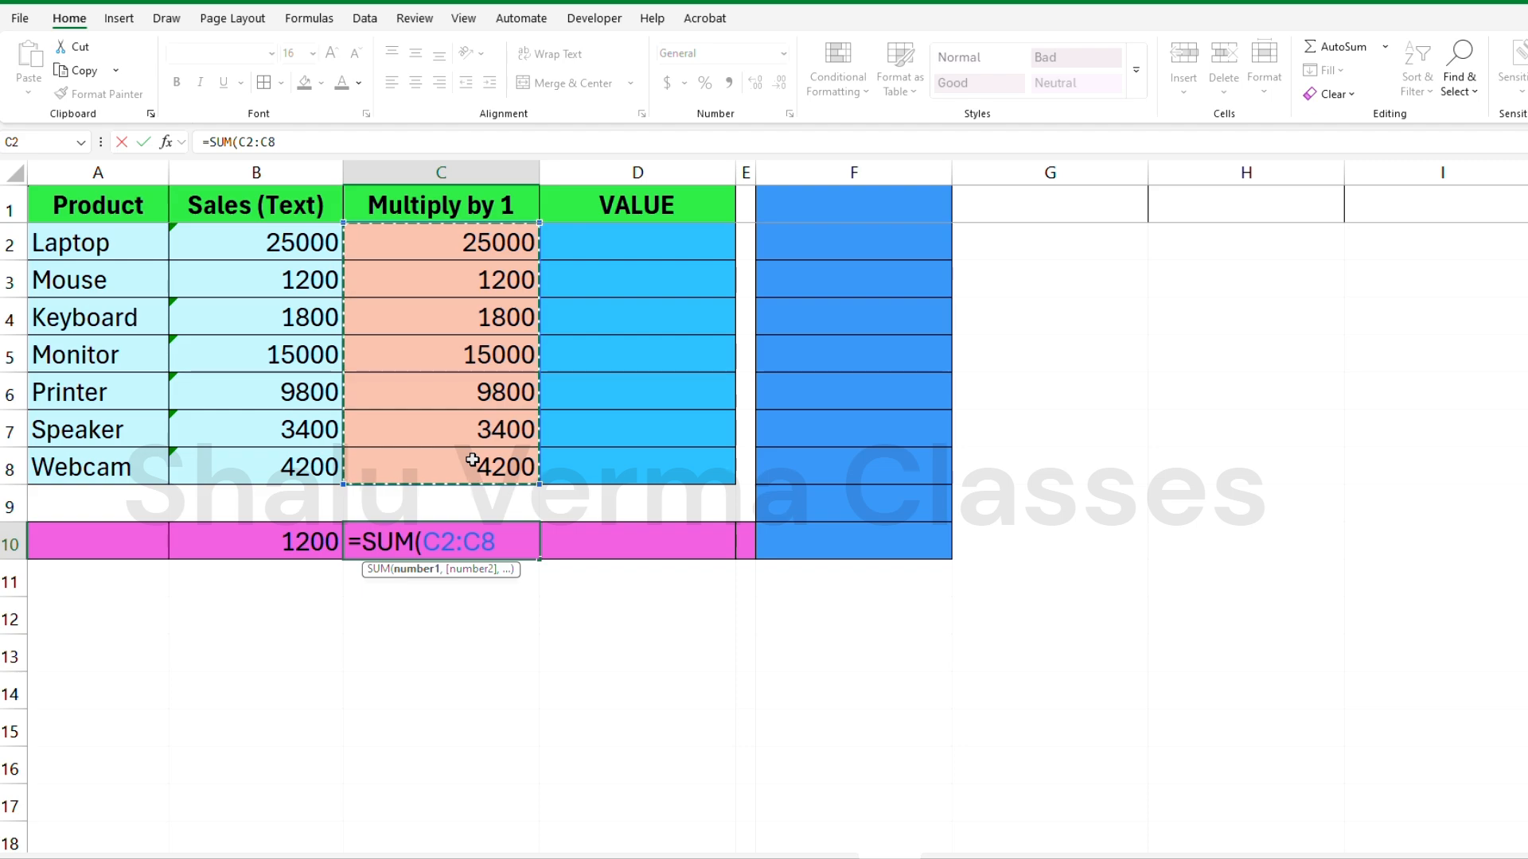
{"action": "type", "text": ")"}
{"action": "key", "text": "Return"}
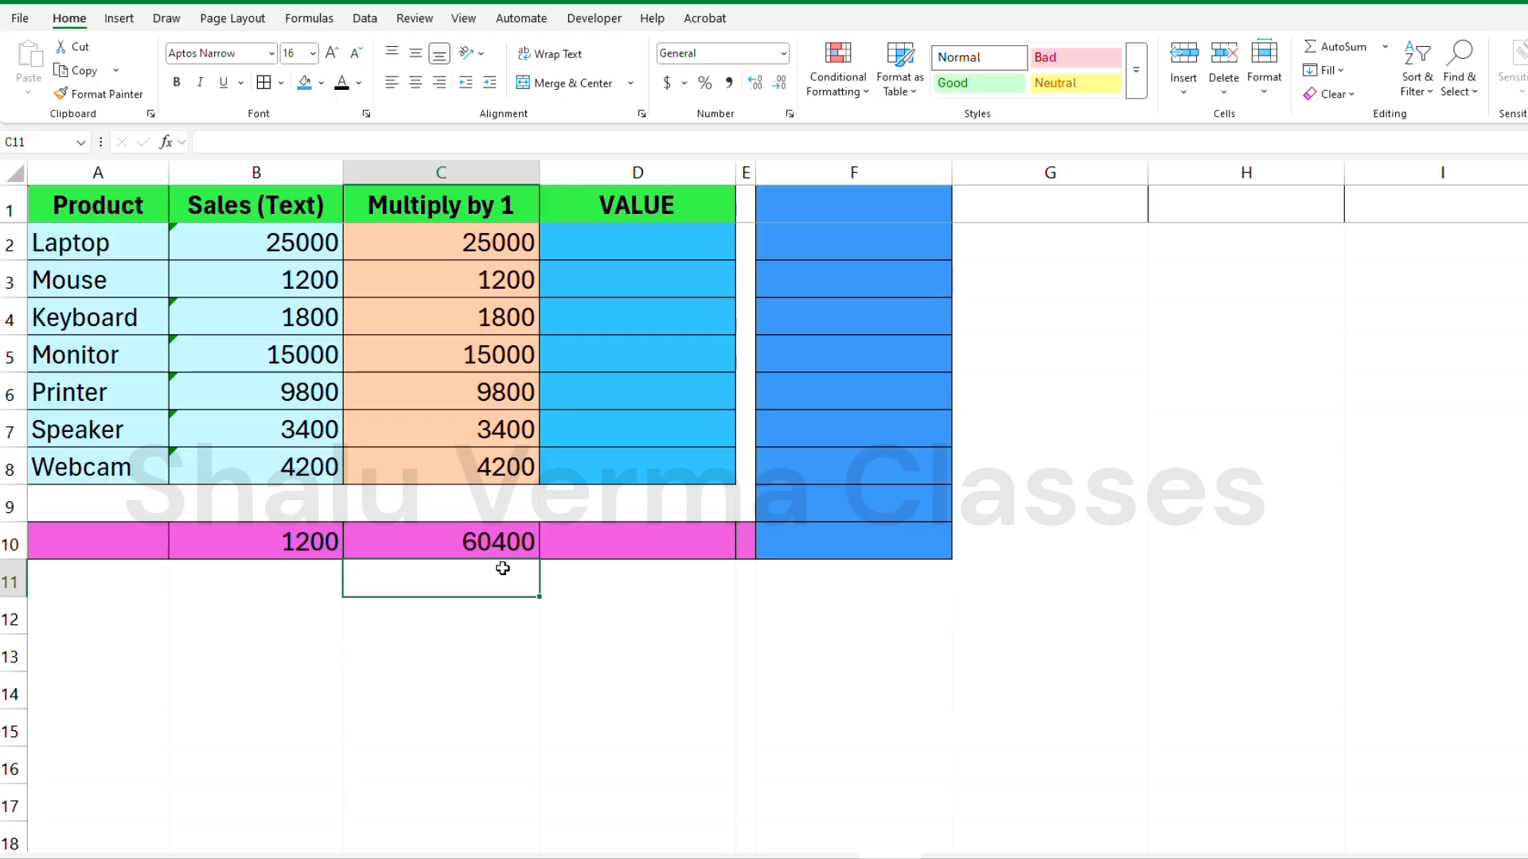
Compare the C10 total and the multiply-by-1 formulas in column C with the text-stored entries in column B
{"action": "left_click_drag", "start_coordinate": [506, 234], "coordinate": [496, 466]}
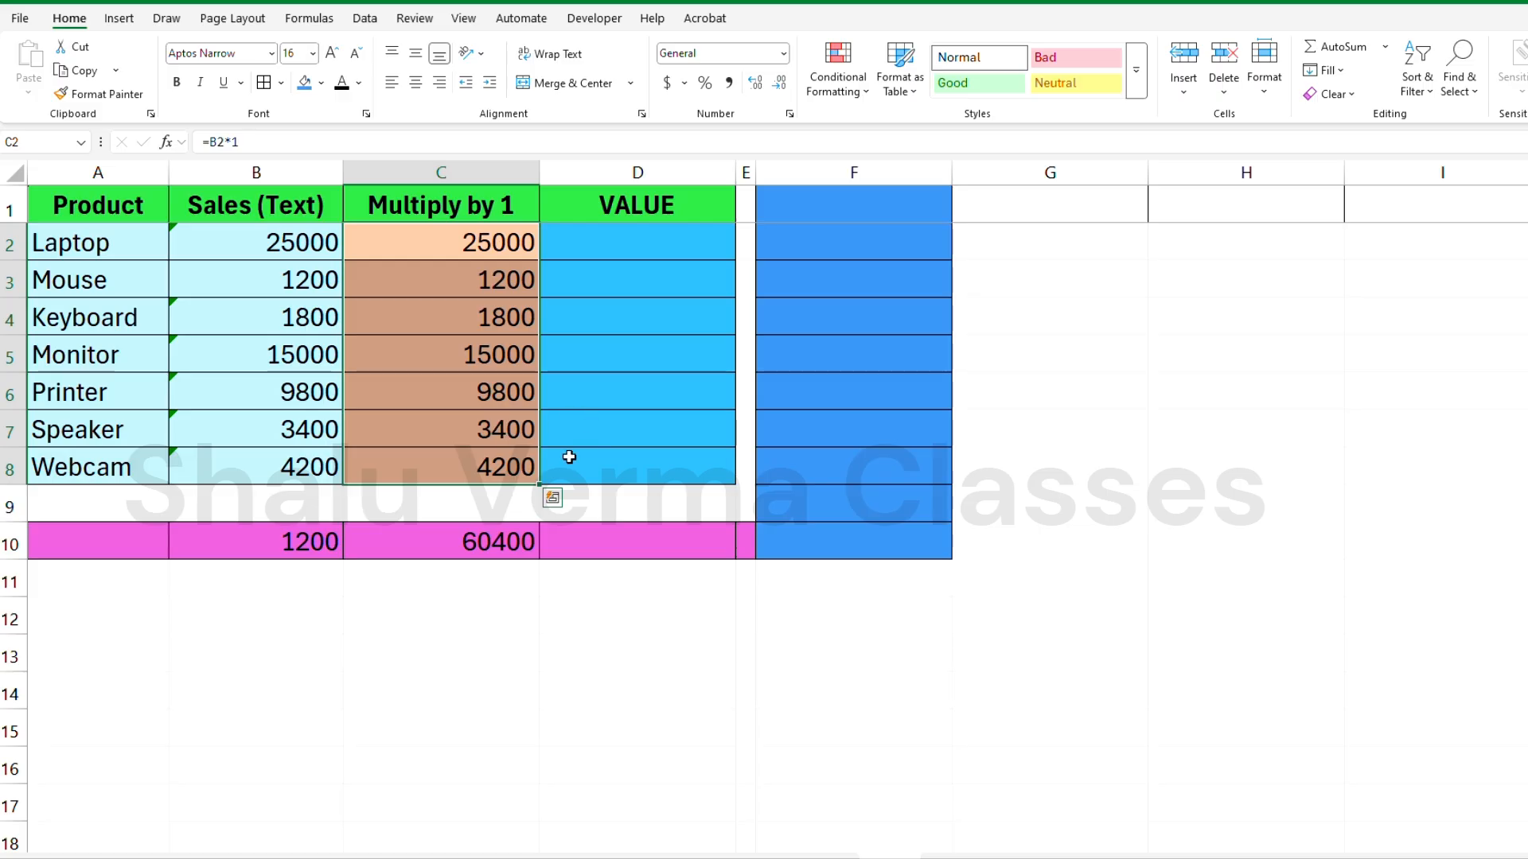
{"action": "left_click", "coordinate": [497, 545]}
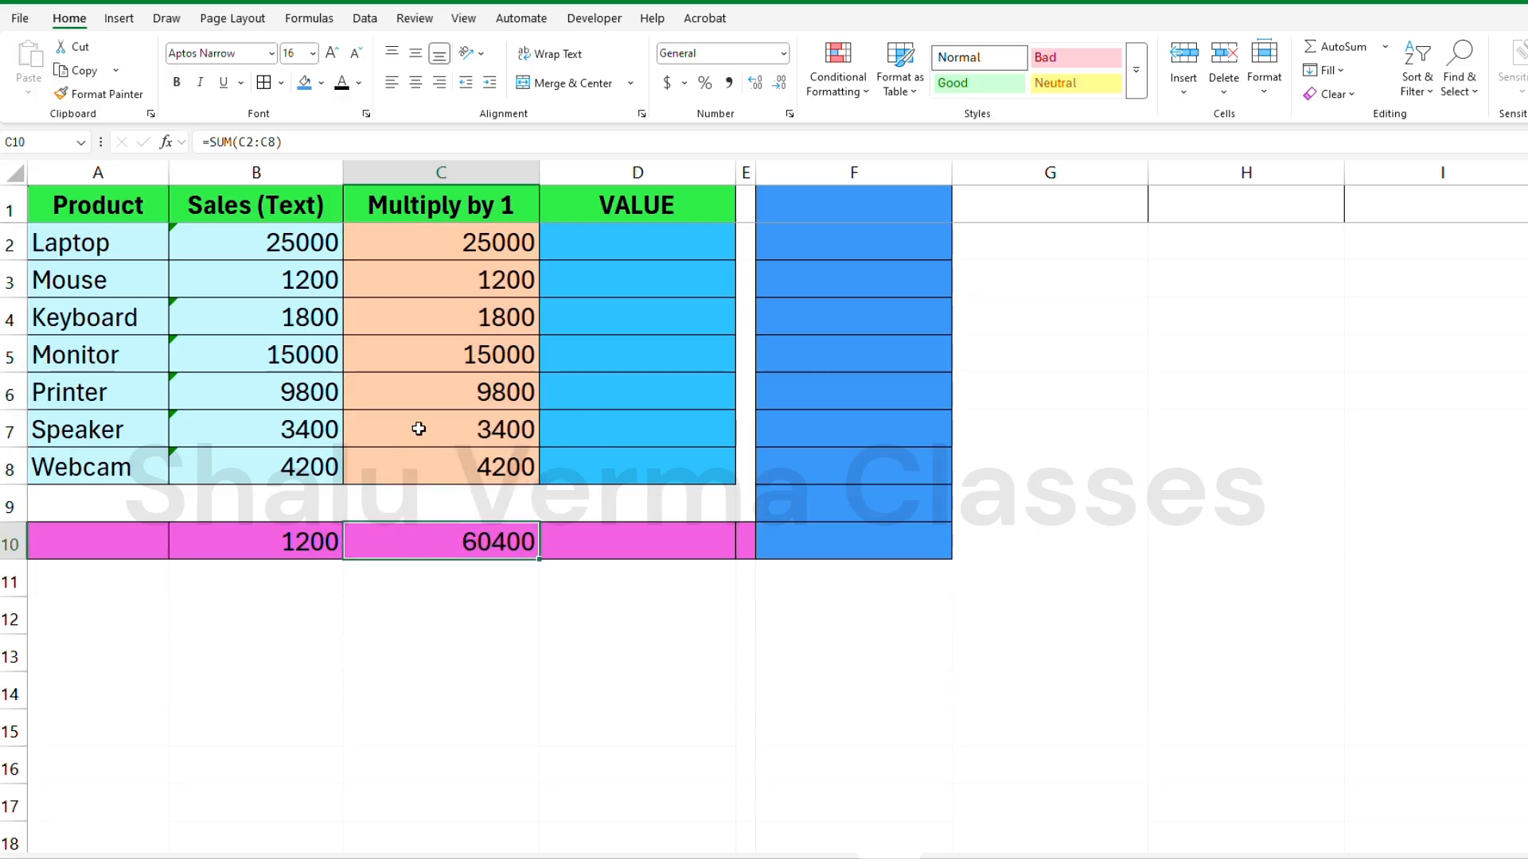
{"action": "left_click", "coordinate": [518, 274]}
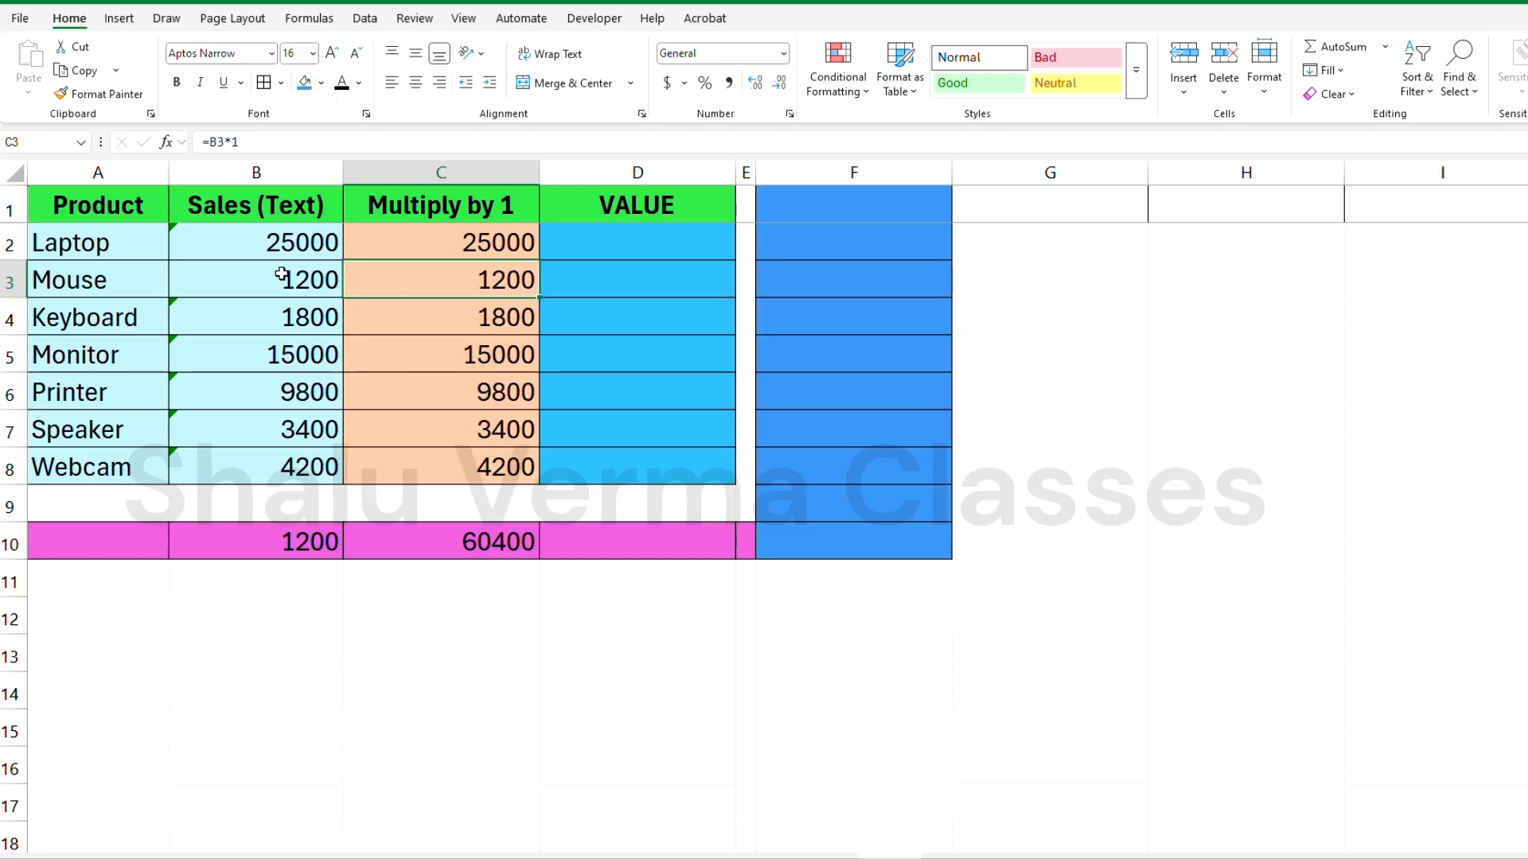
{"action": "left_click", "coordinate": [214, 242]}
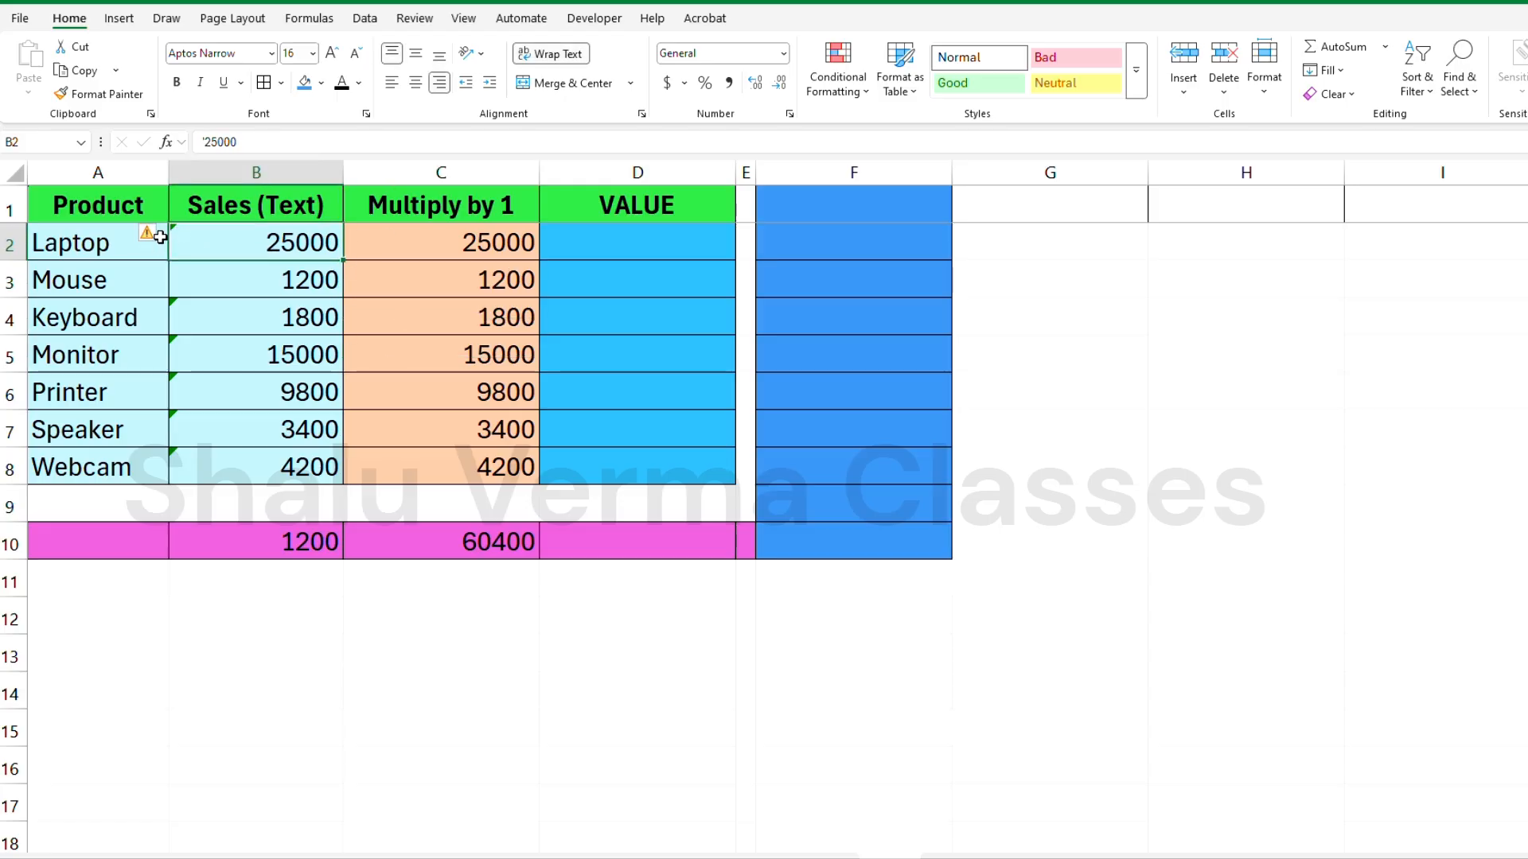
{"action": "left_click", "coordinate": [399, 240]}
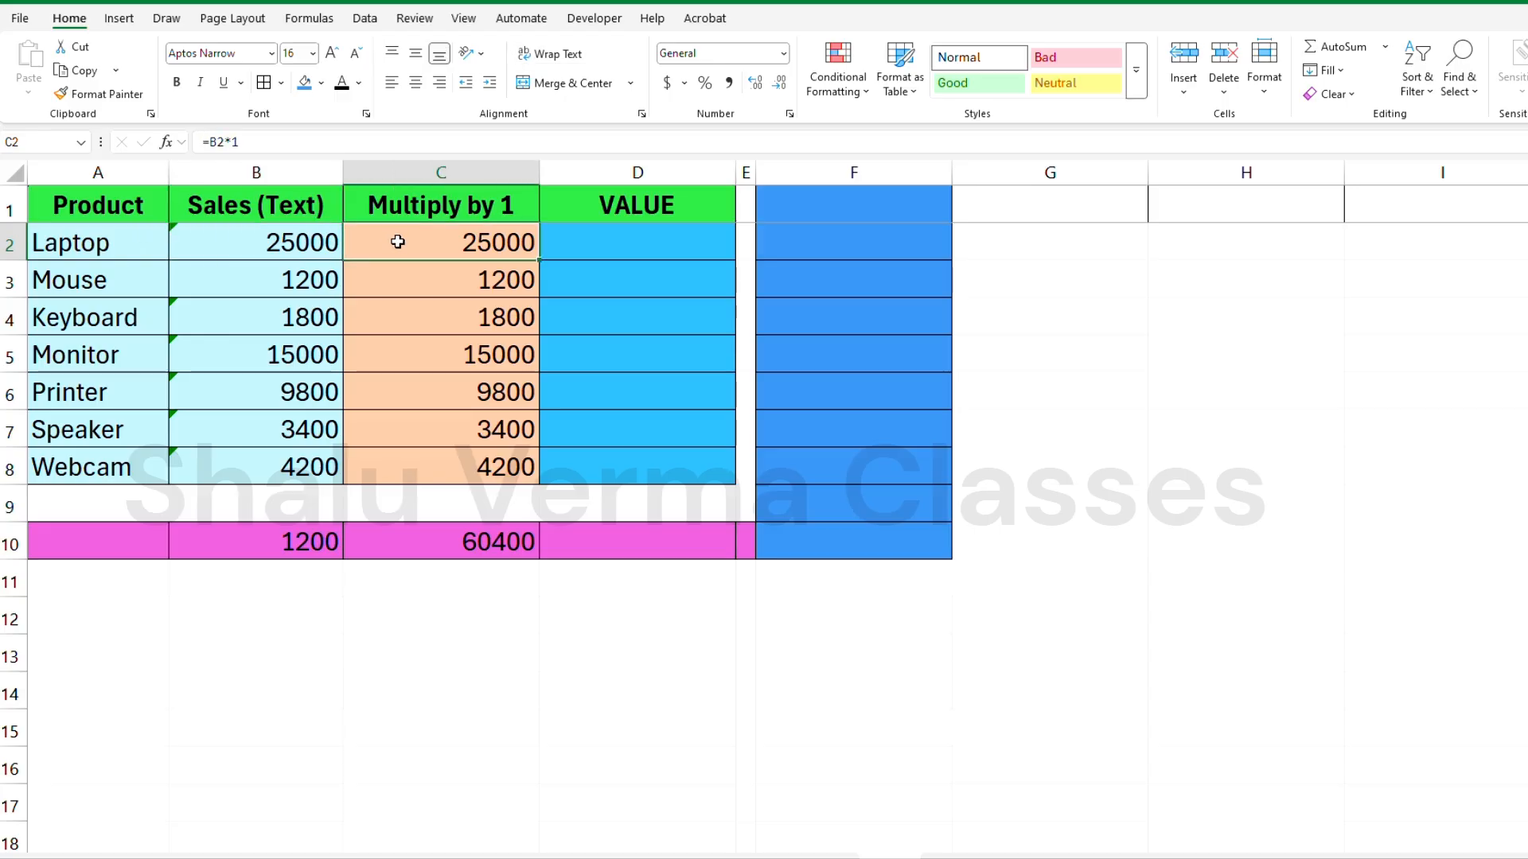
{"action": "left_click", "coordinate": [227, 354]}
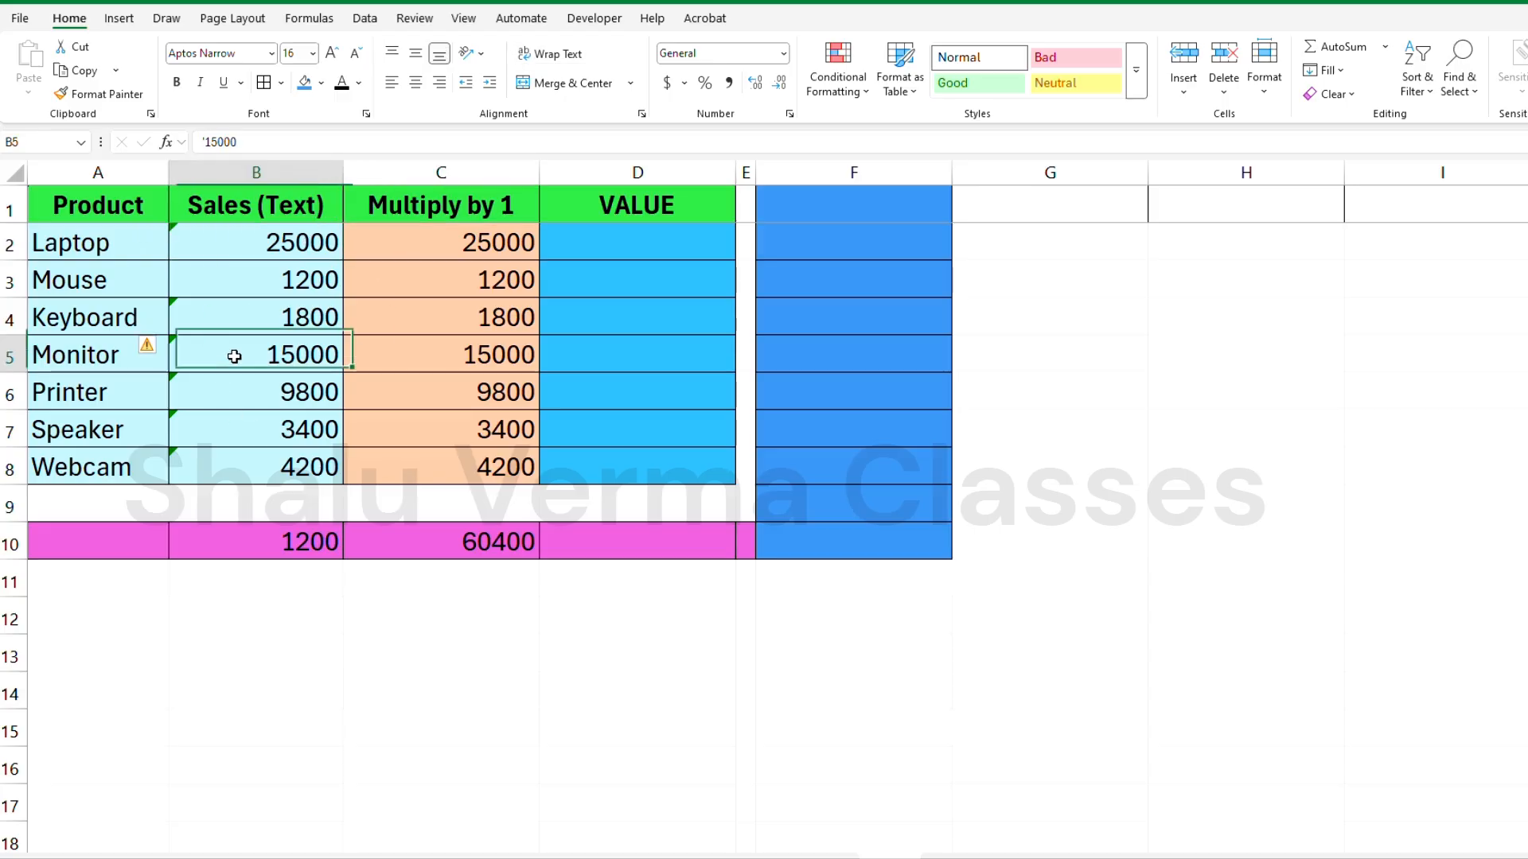
{"action": "left_click", "coordinate": [492, 364]}
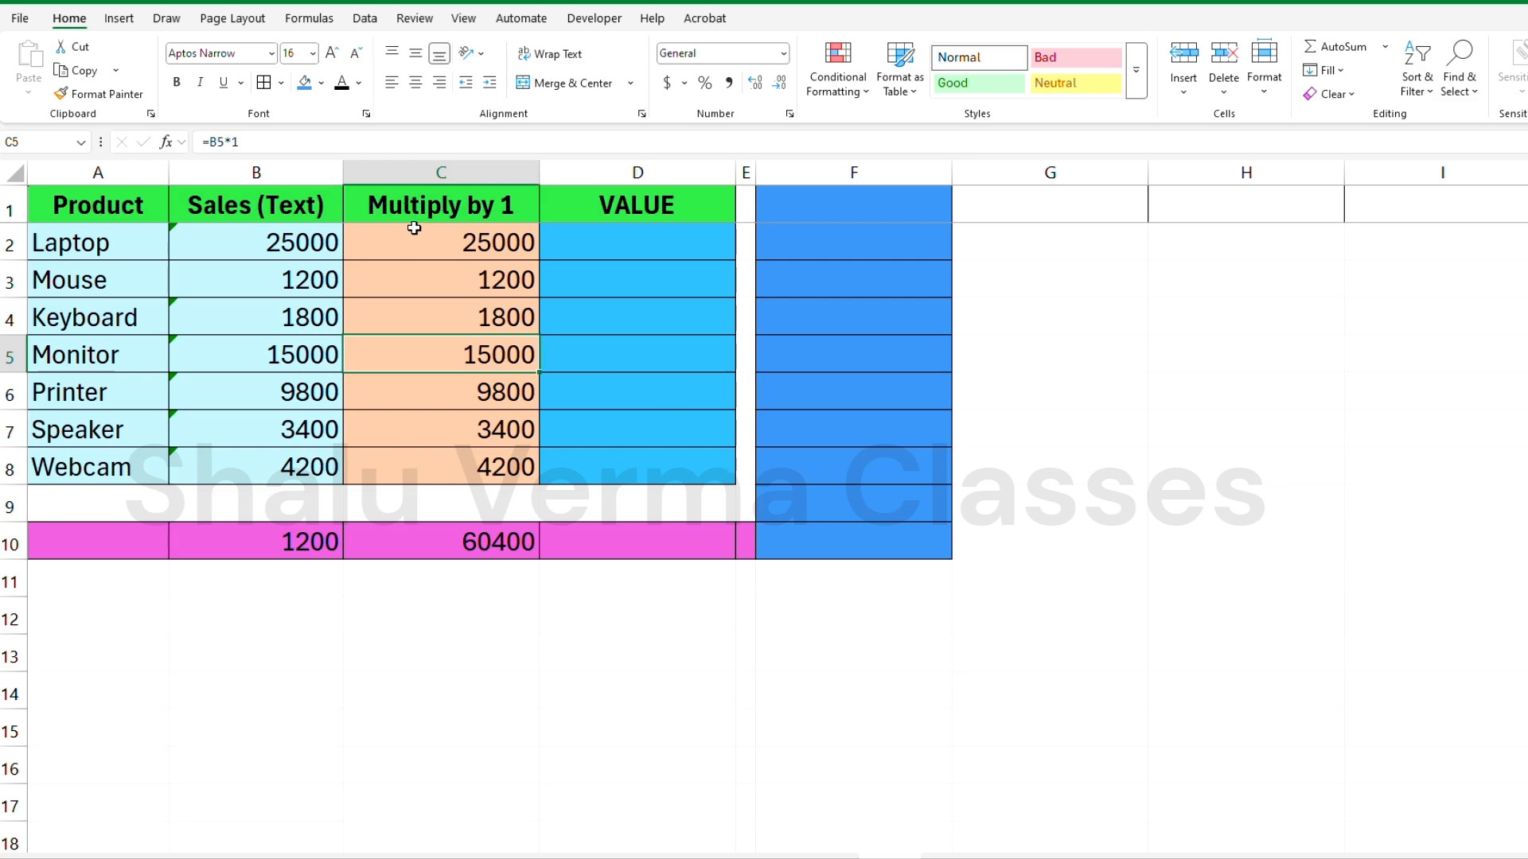
{"action": "left_click", "coordinate": [421, 207]}
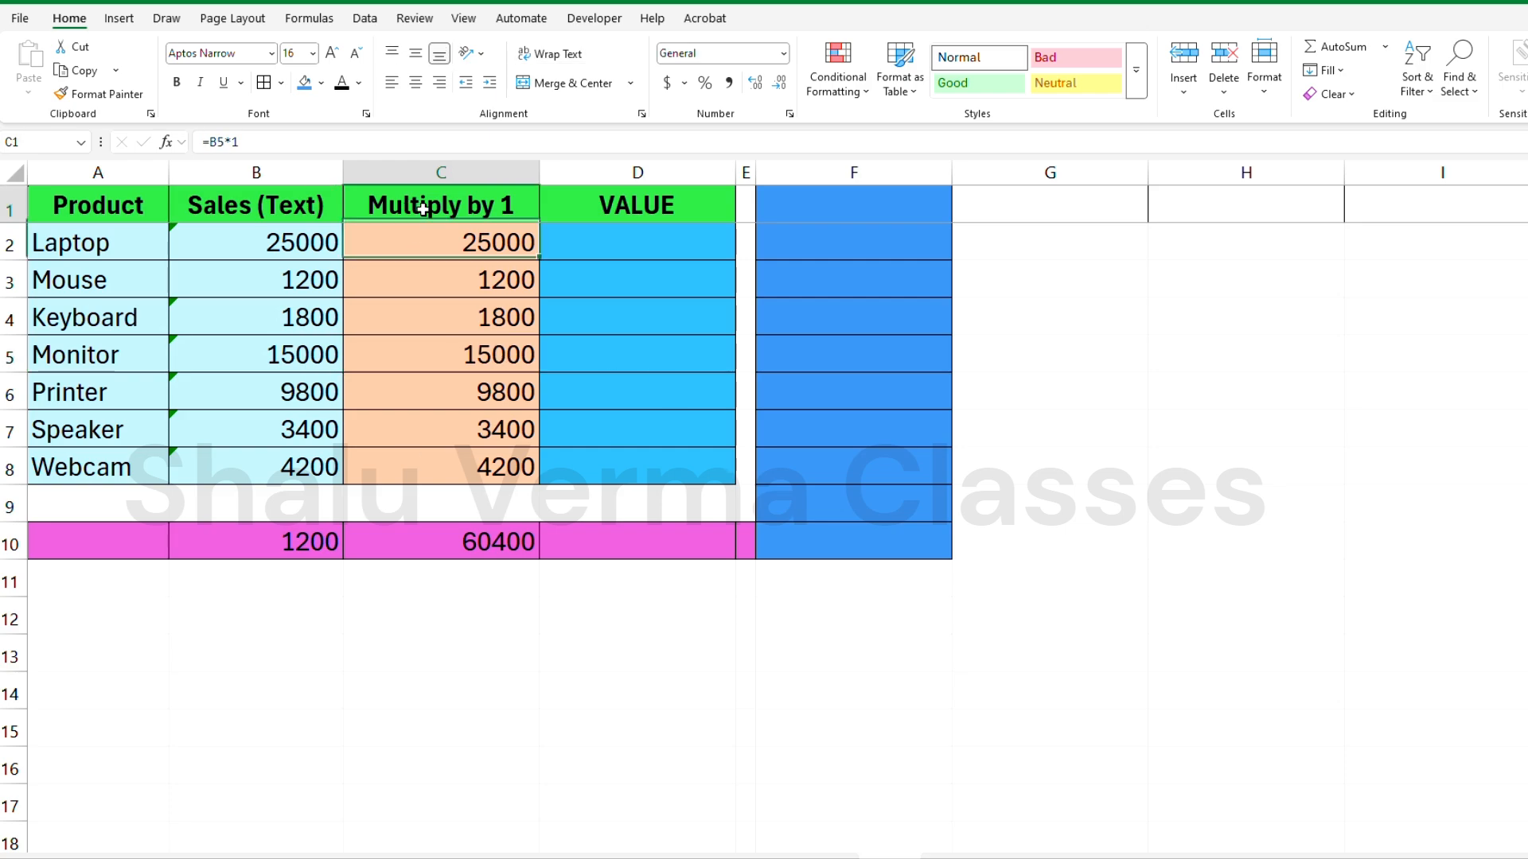
Enter the formula =VALUE(B2) in D2 to convert the Laptop sales text to a number
{"action": "left_click", "coordinate": [654, 240]}
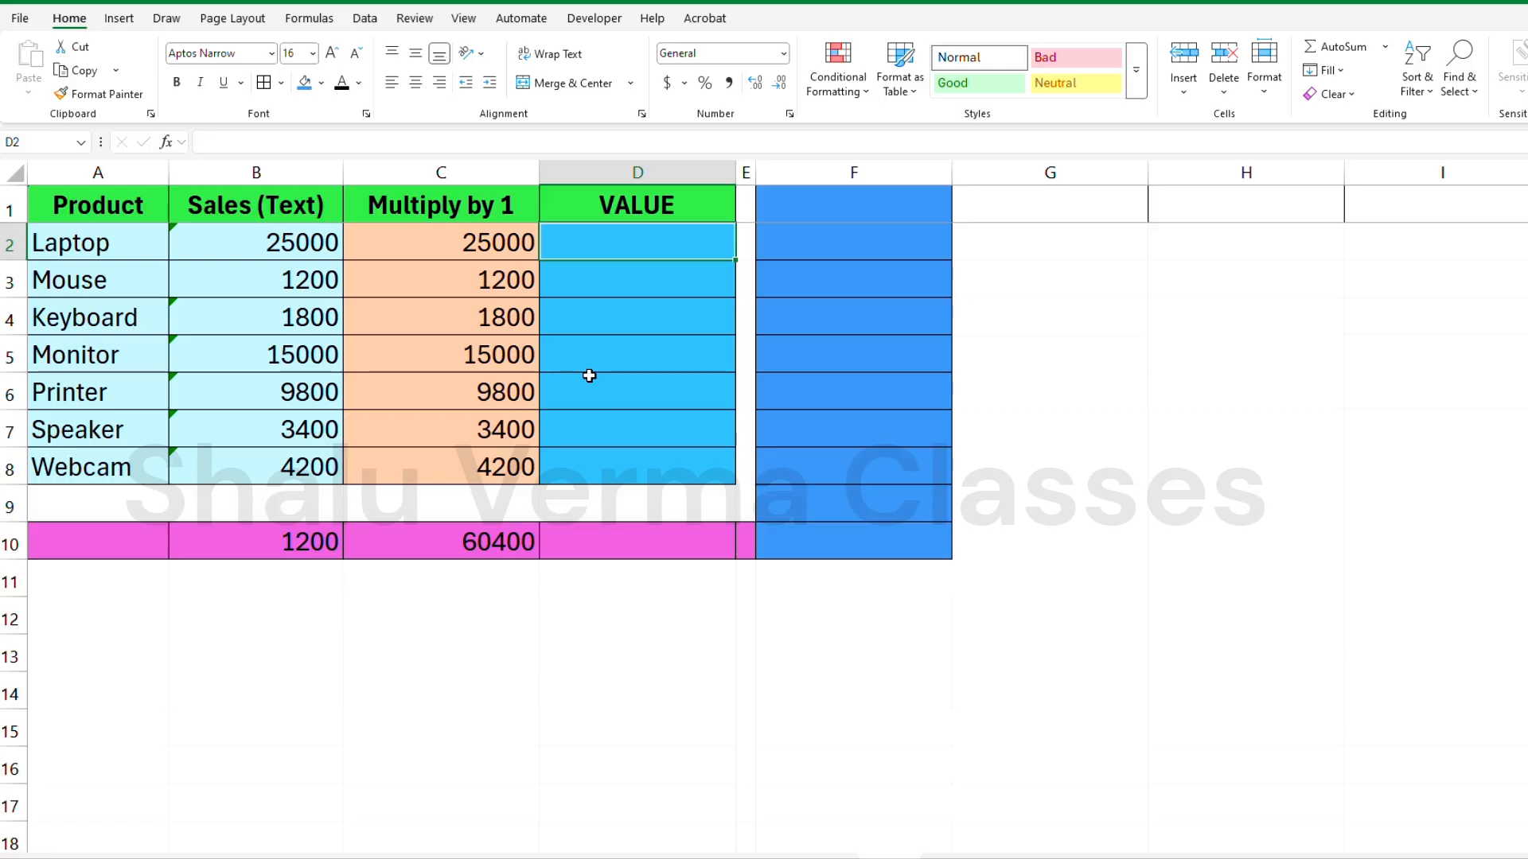
{"action": "type", "text": "="}
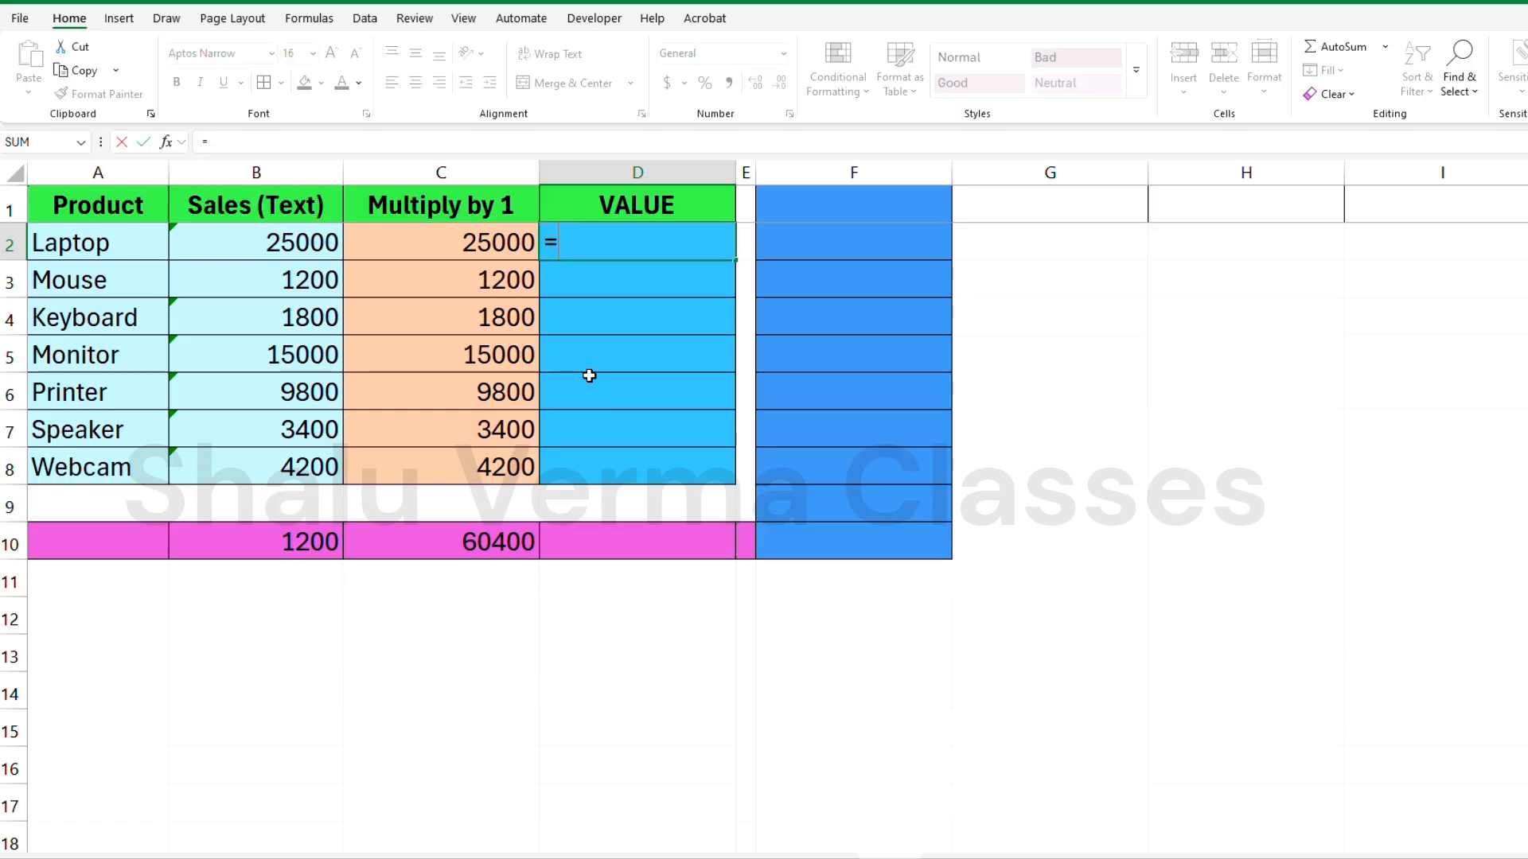
{"action": "left_click", "coordinate": [265, 243]}
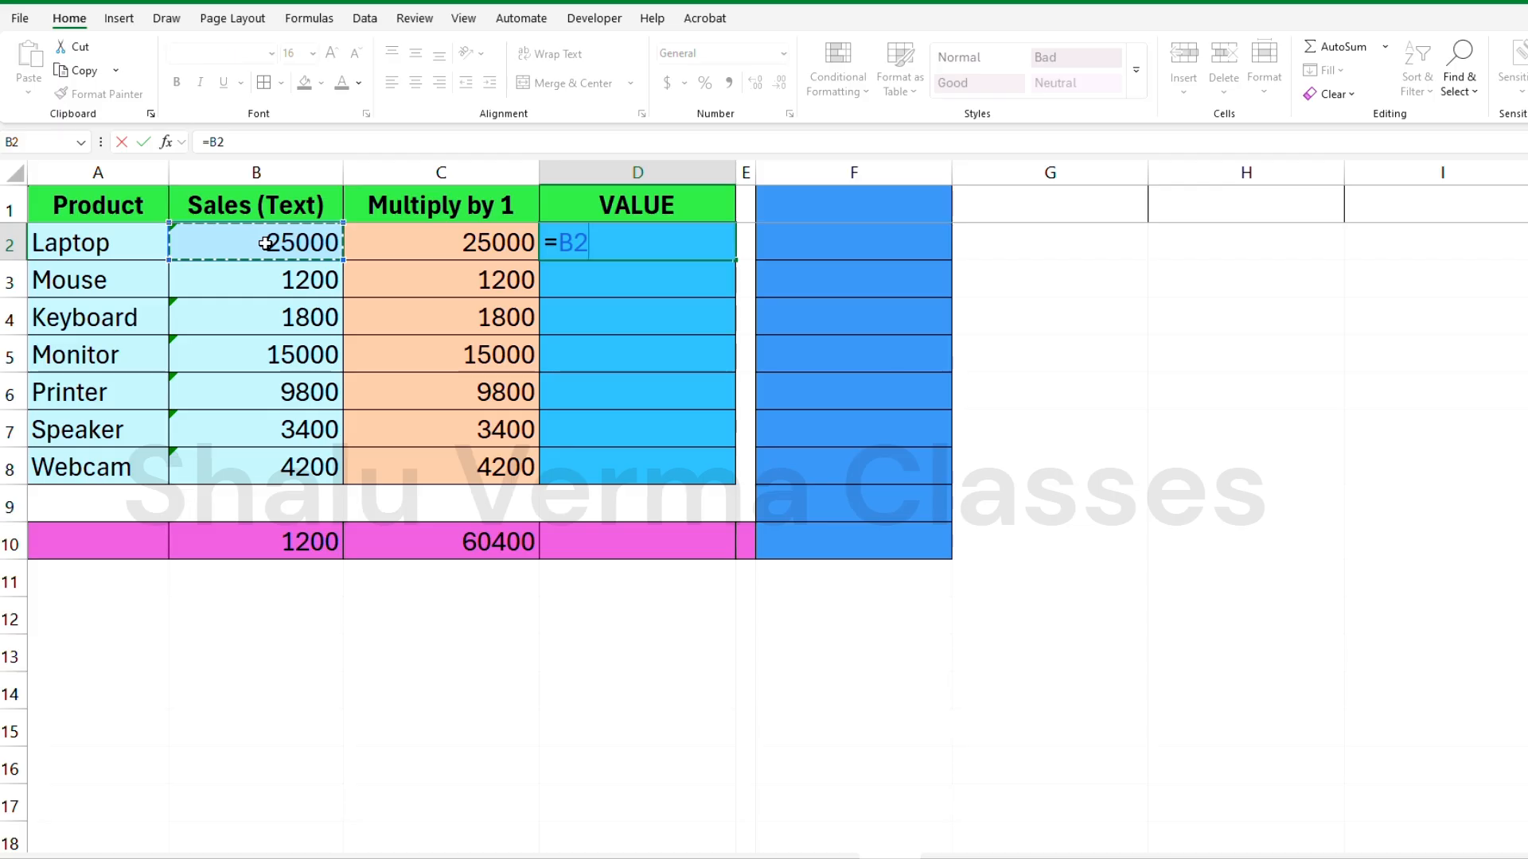
{"action": "key", "text": "BackSpace"}
{"action": "key", "text": "BackSpace"}
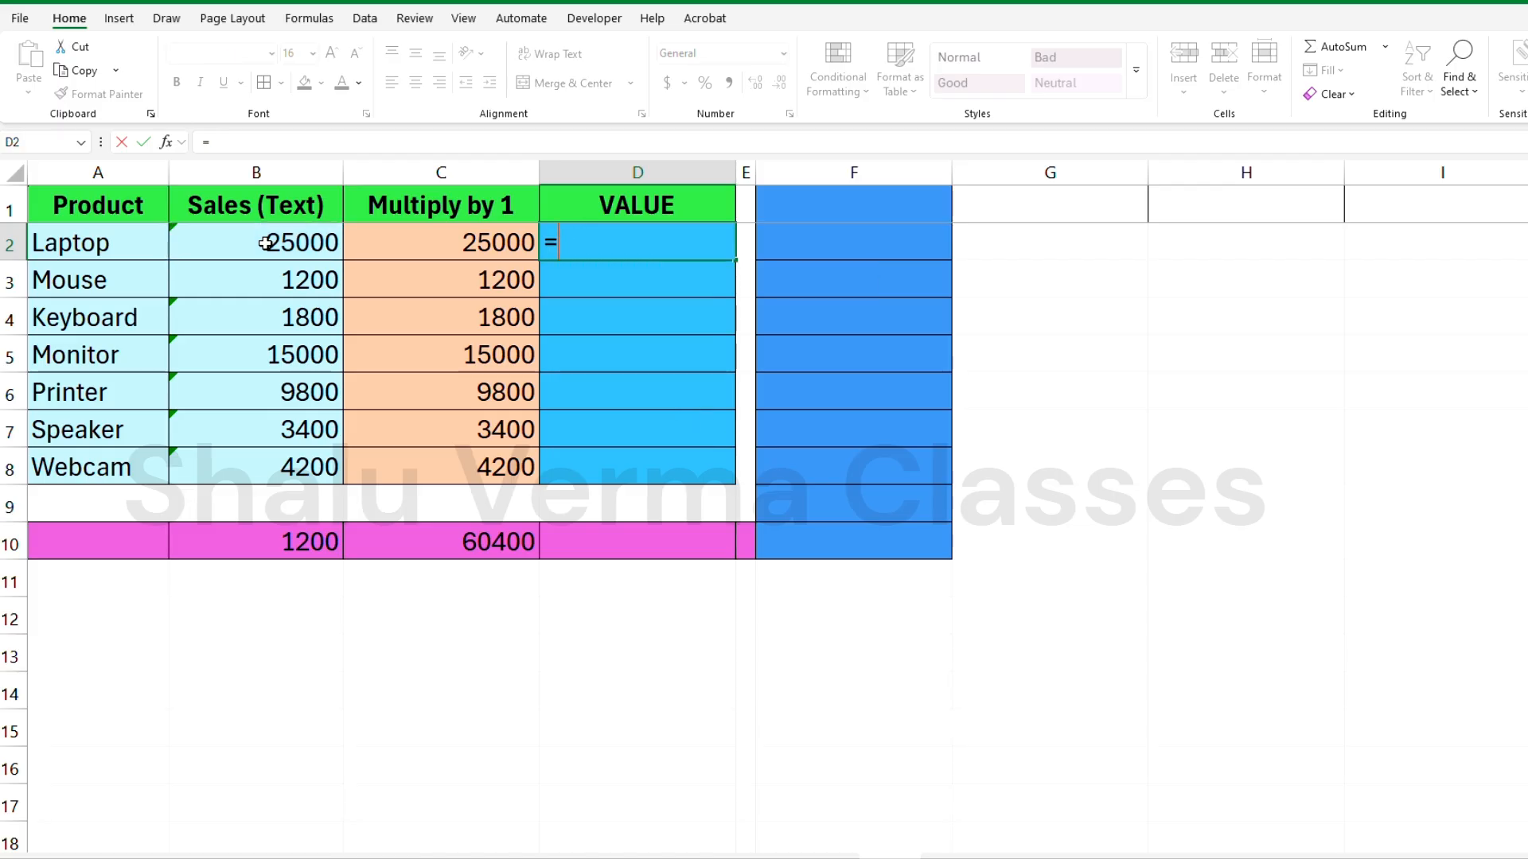
{"action": "type", "text": "value"}
{"action": "key", "text": "Tab"}
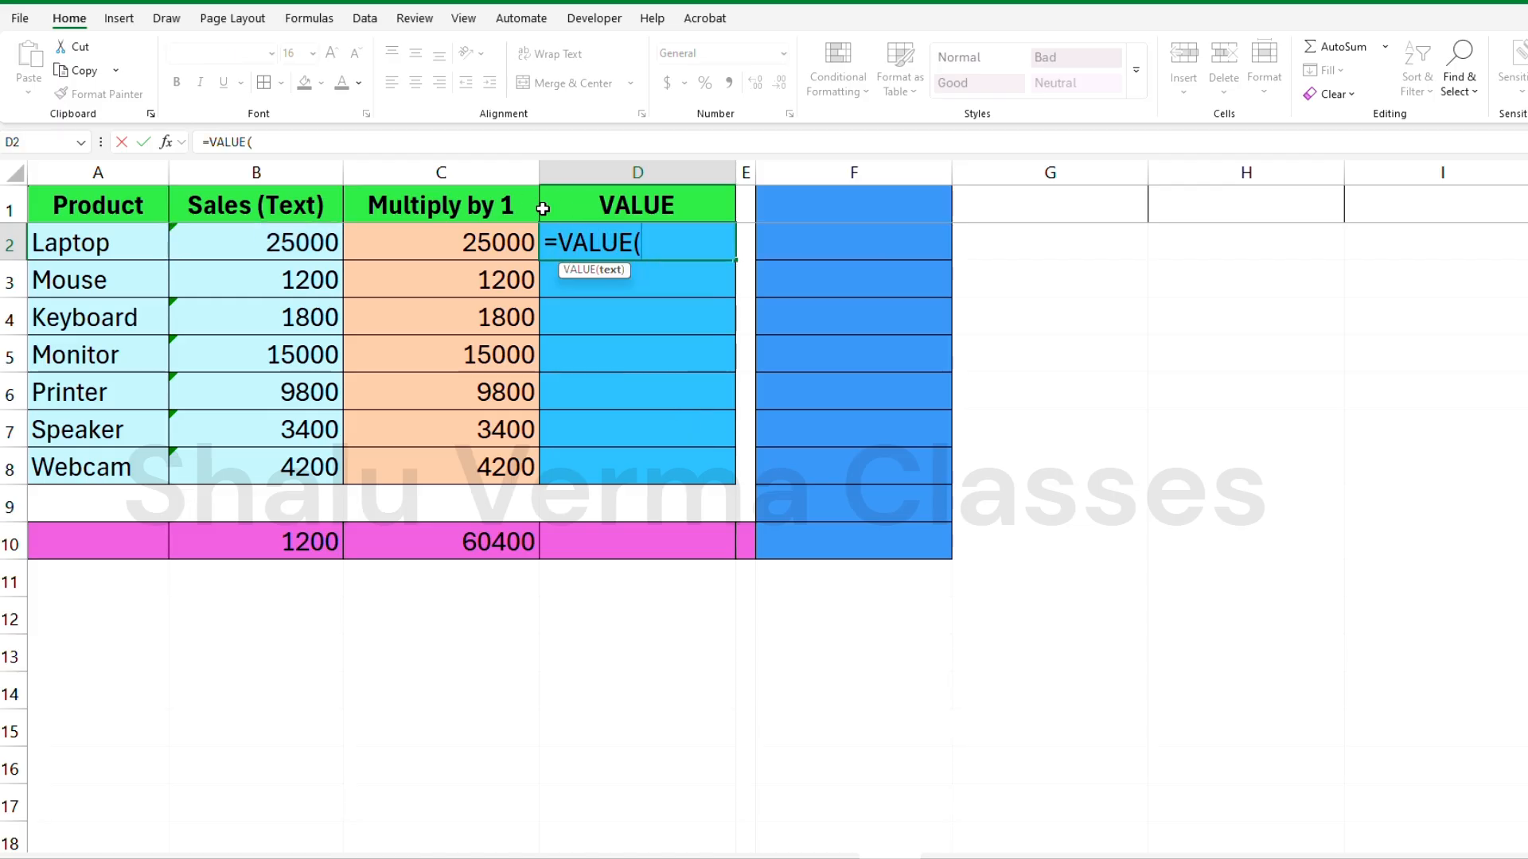
{"action": "left_click", "coordinate": [293, 240]}
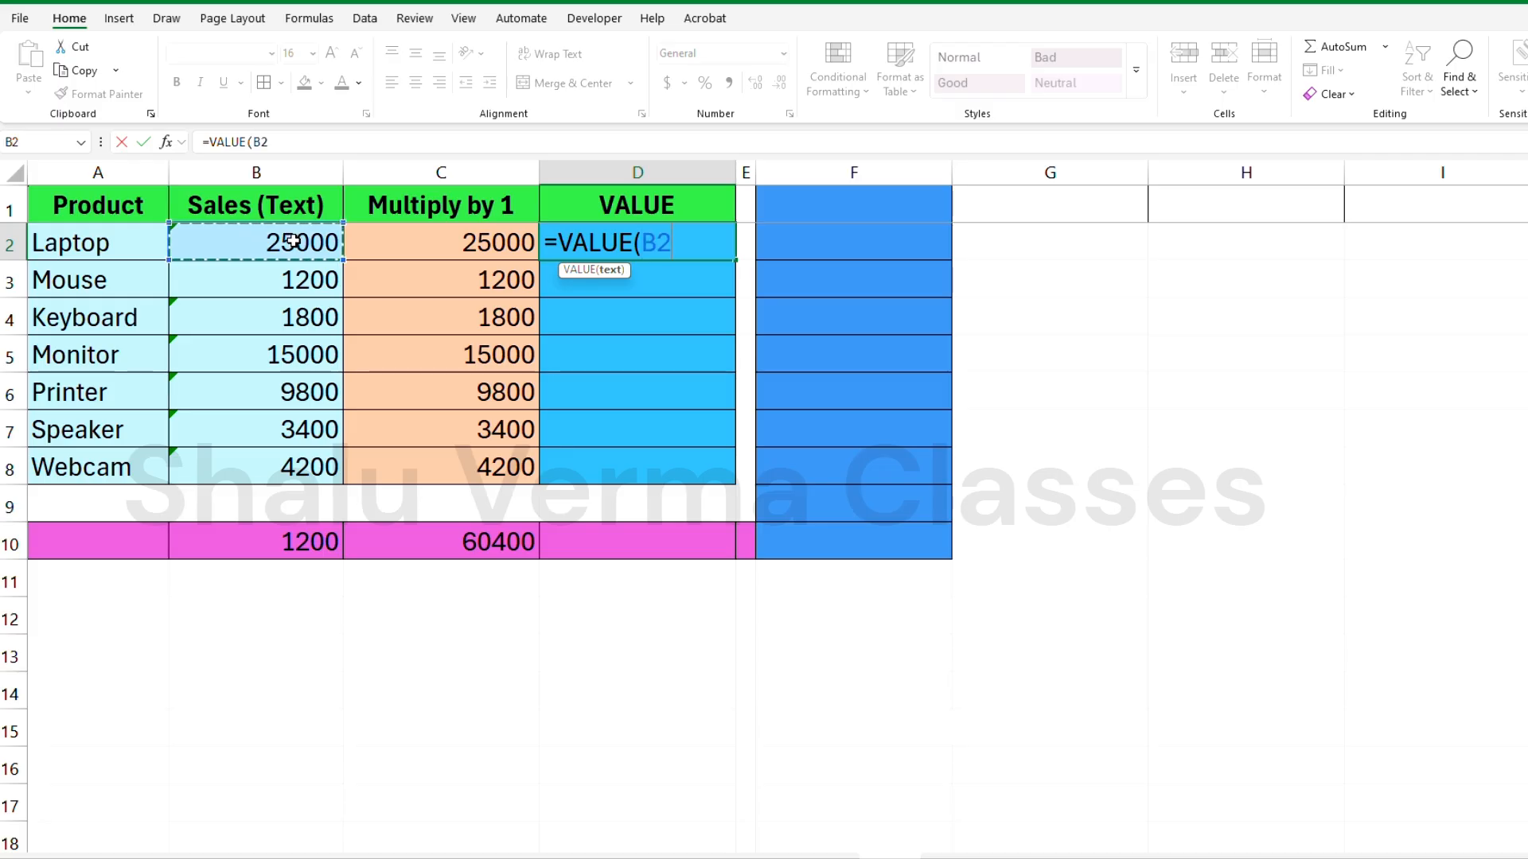
{"action": "type", "text": ")"}
{"action": "key", "text": "Return"}
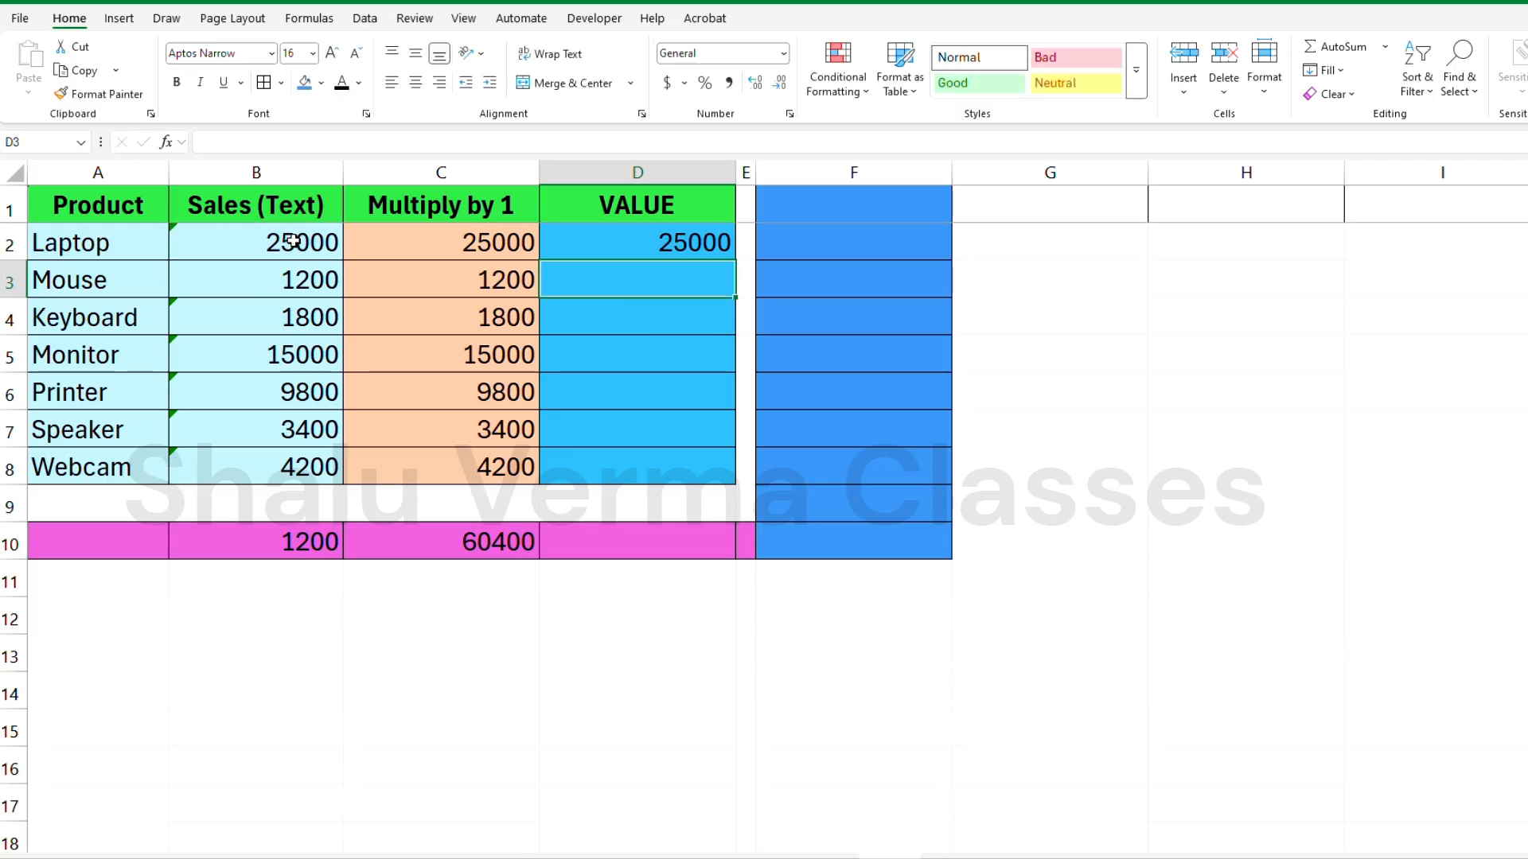
{"action": "left_click", "coordinate": [670, 249]}
{"action": "left_click", "coordinate": [600, 280]}
{"action": "type", "text": "="}
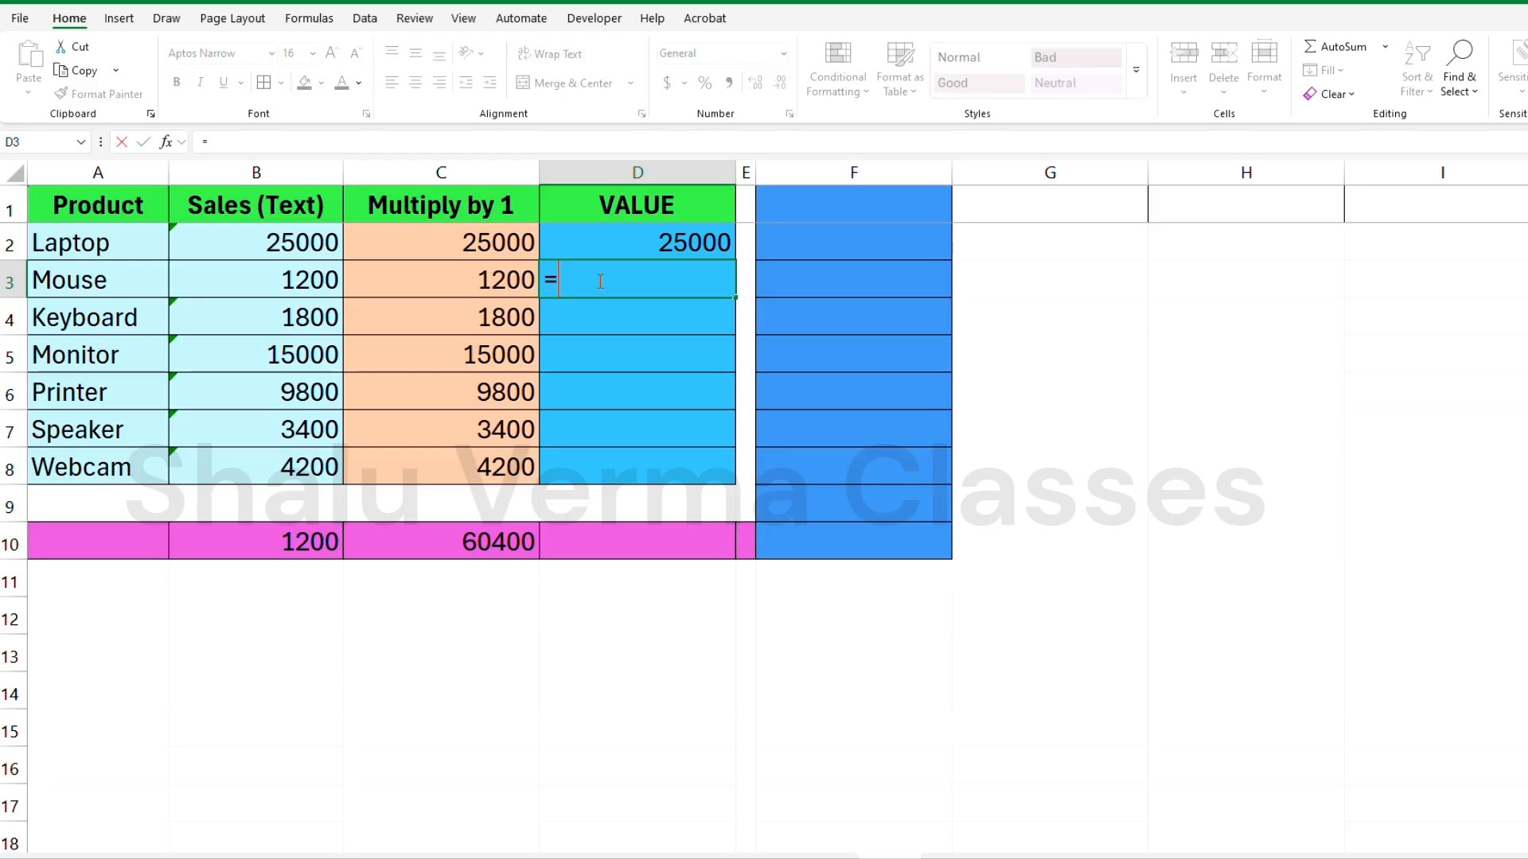
{"action": "key", "text": "Escape"}
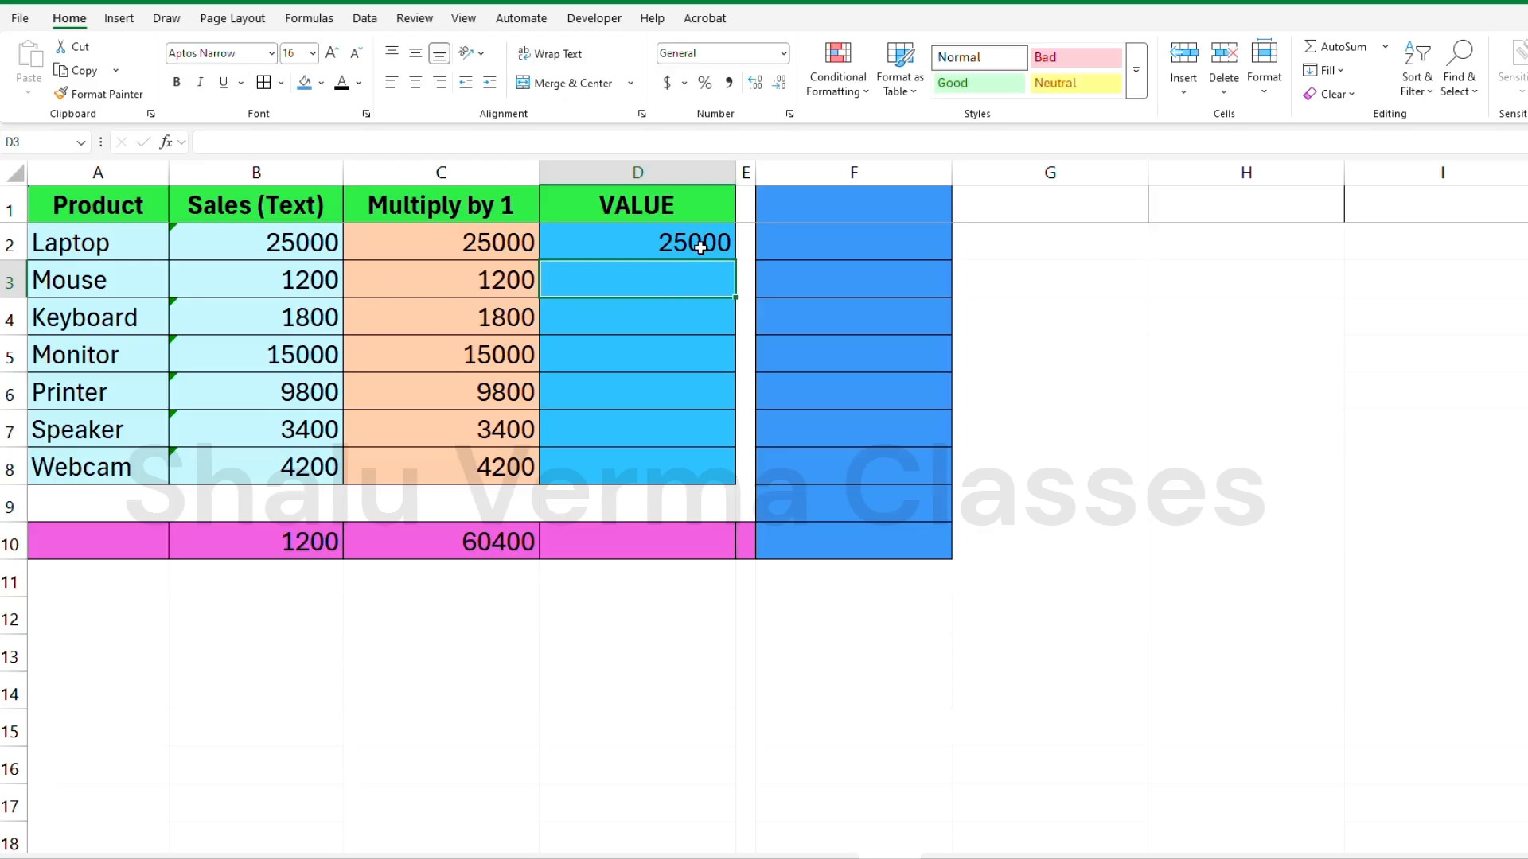
Replace the formula in D2 with the plain reference =B2 to the Laptop sales text
{"action": "left_click", "coordinate": [701, 247]}
{"action": "key", "text": "Delete"}
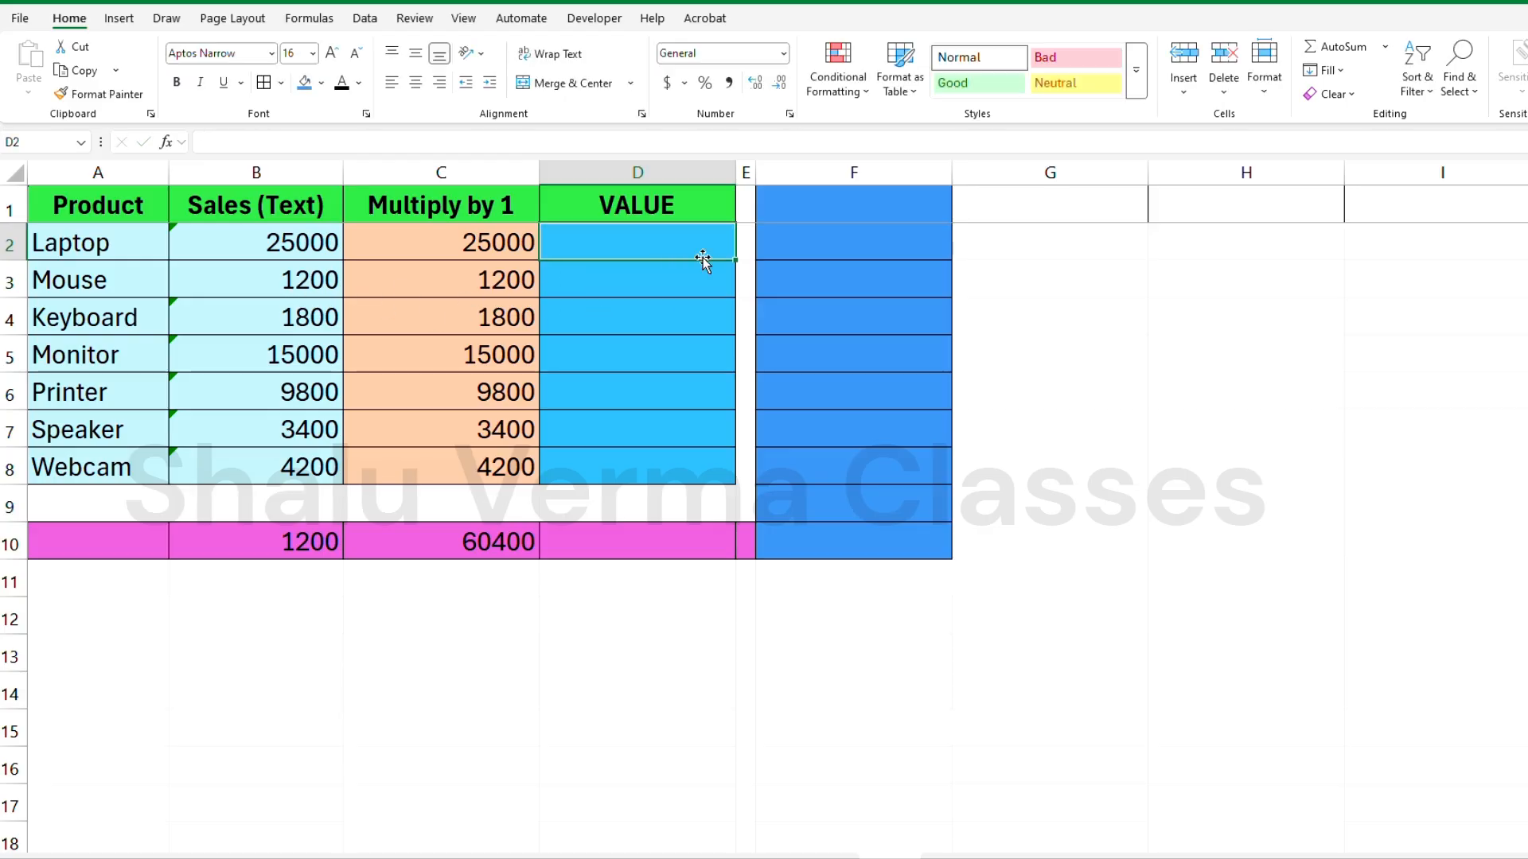
{"action": "type", "text": "="}
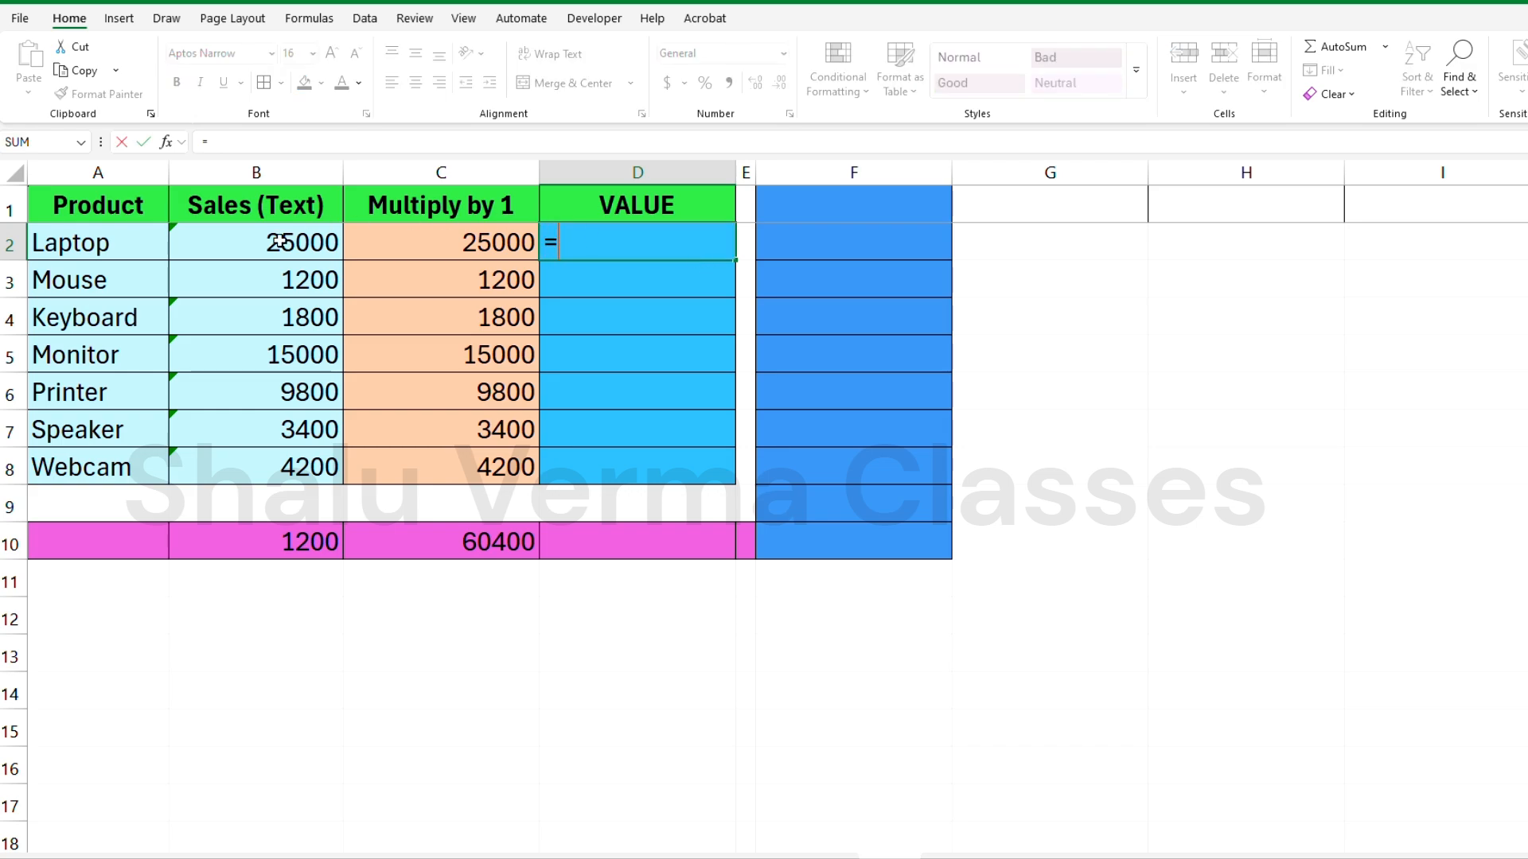
{"action": "key", "text": "Left"}
{"action": "key", "text": "Left"}
{"action": "key", "text": "Return"}
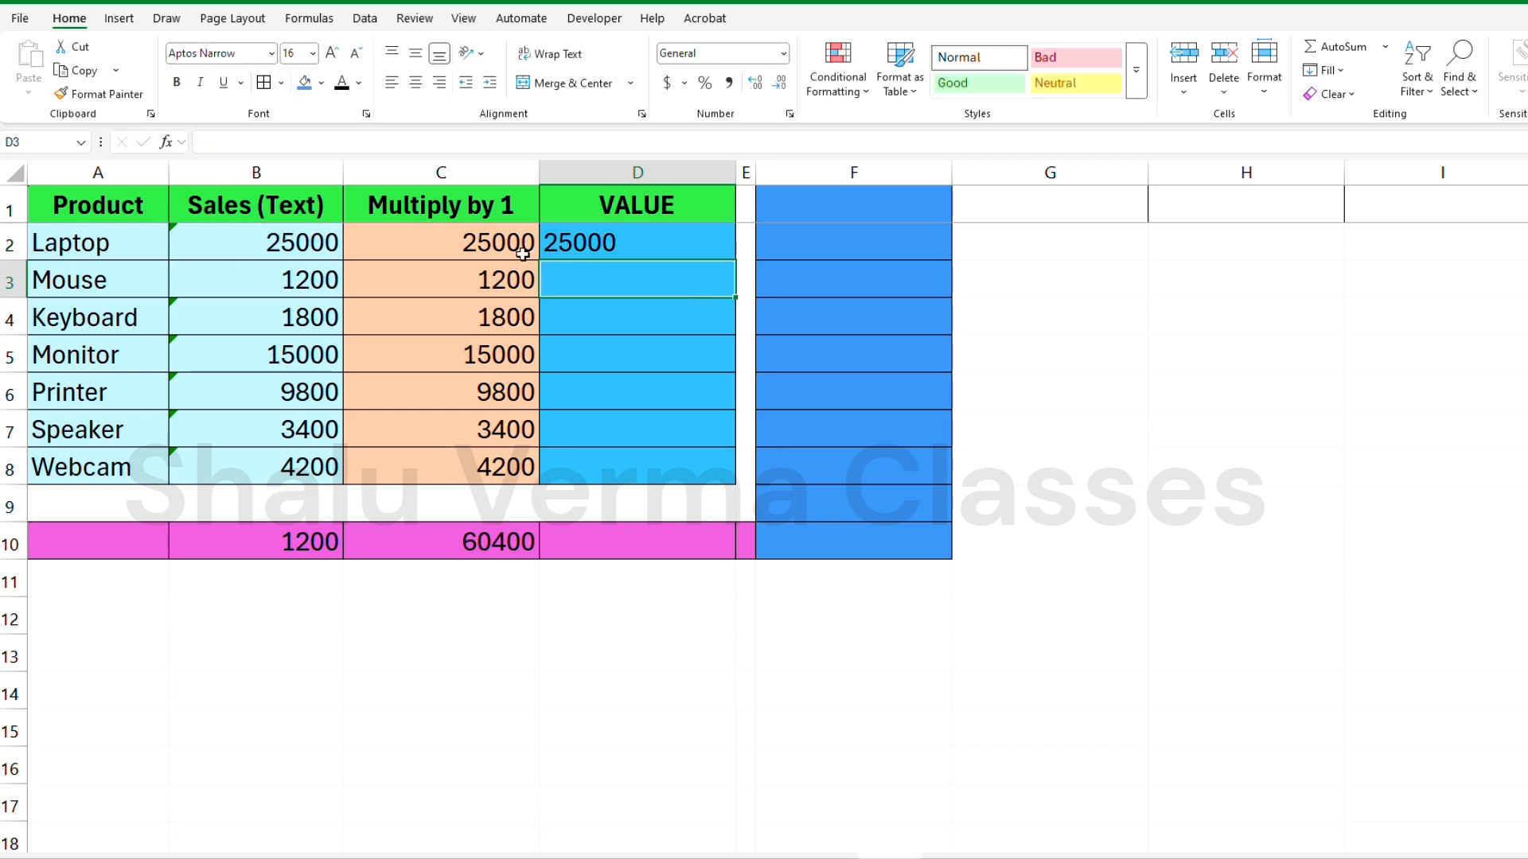
Clear D2 and enter the formula =VALUE(B2) to convert the Laptop sales text to a number
{"action": "left_click", "coordinate": [660, 252]}
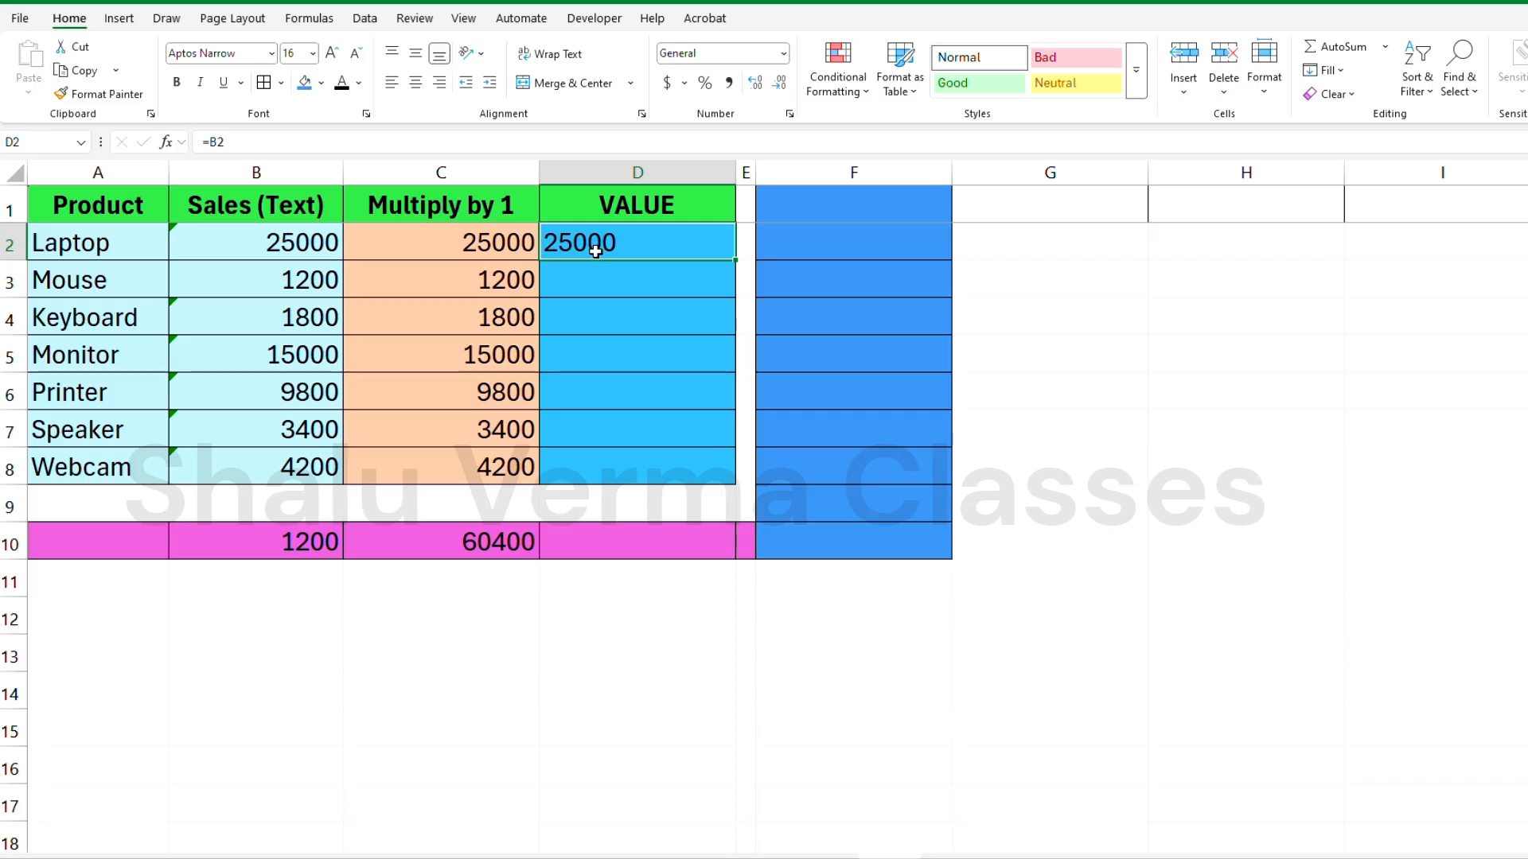
{"action": "key", "text": "Delete"}
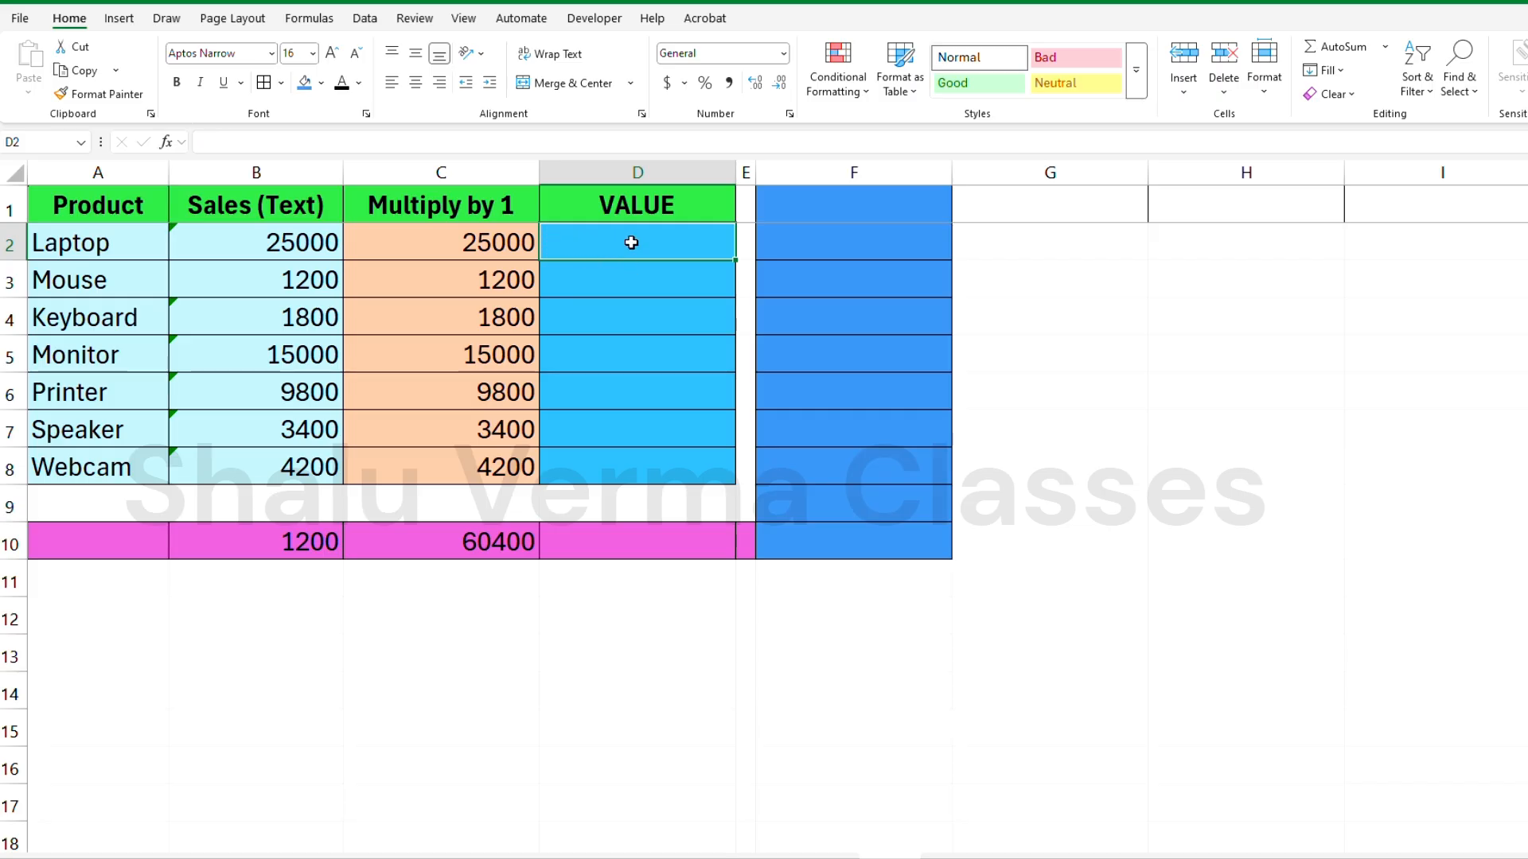
{"action": "type", "text": "=value"}
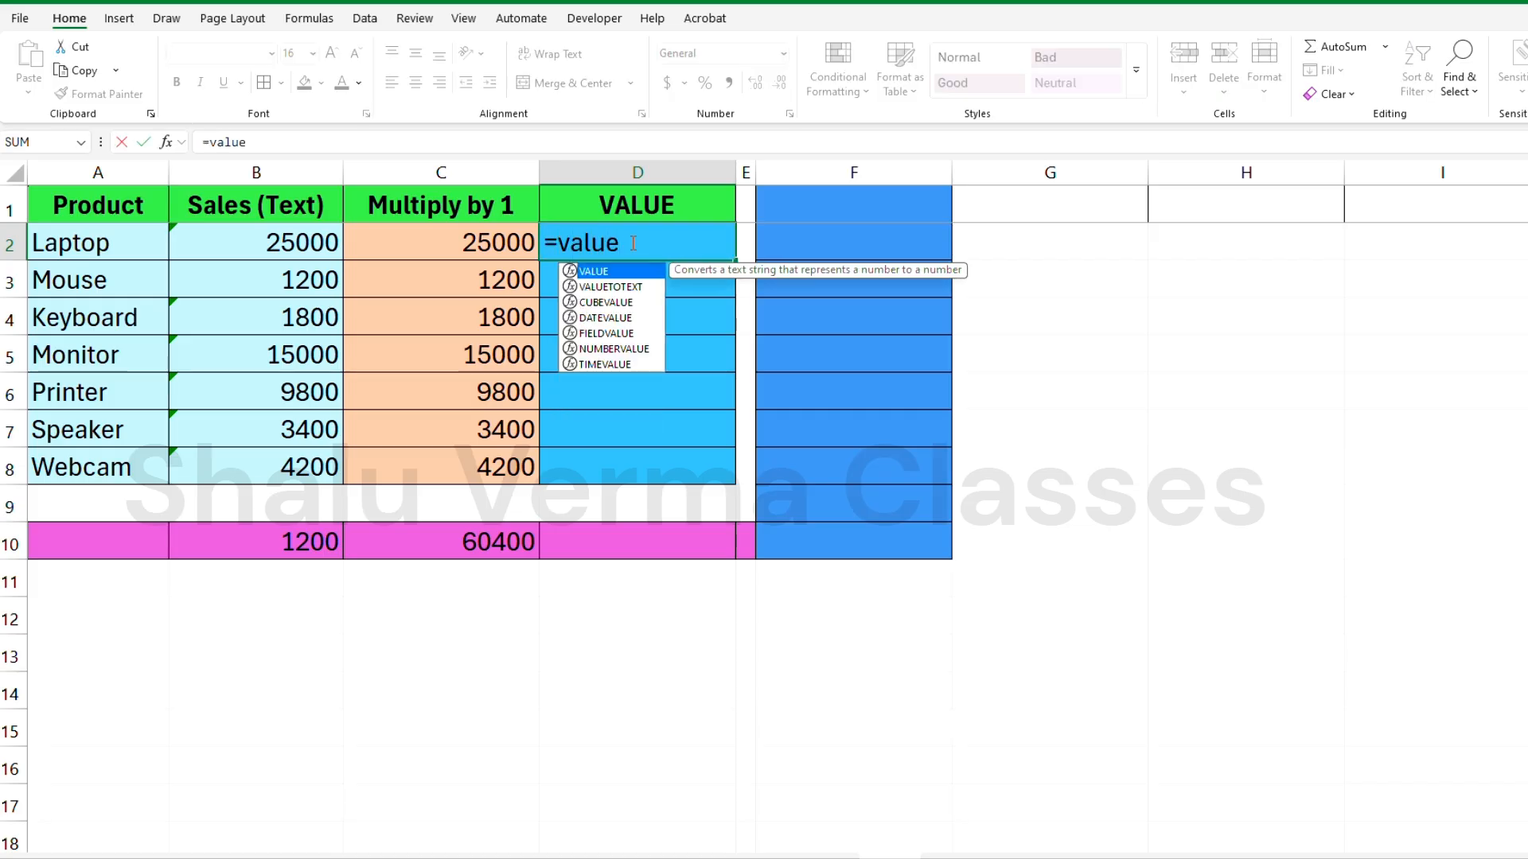
{"action": "key", "text": "Tab"}
{"action": "left_click", "coordinate": [327, 242]}
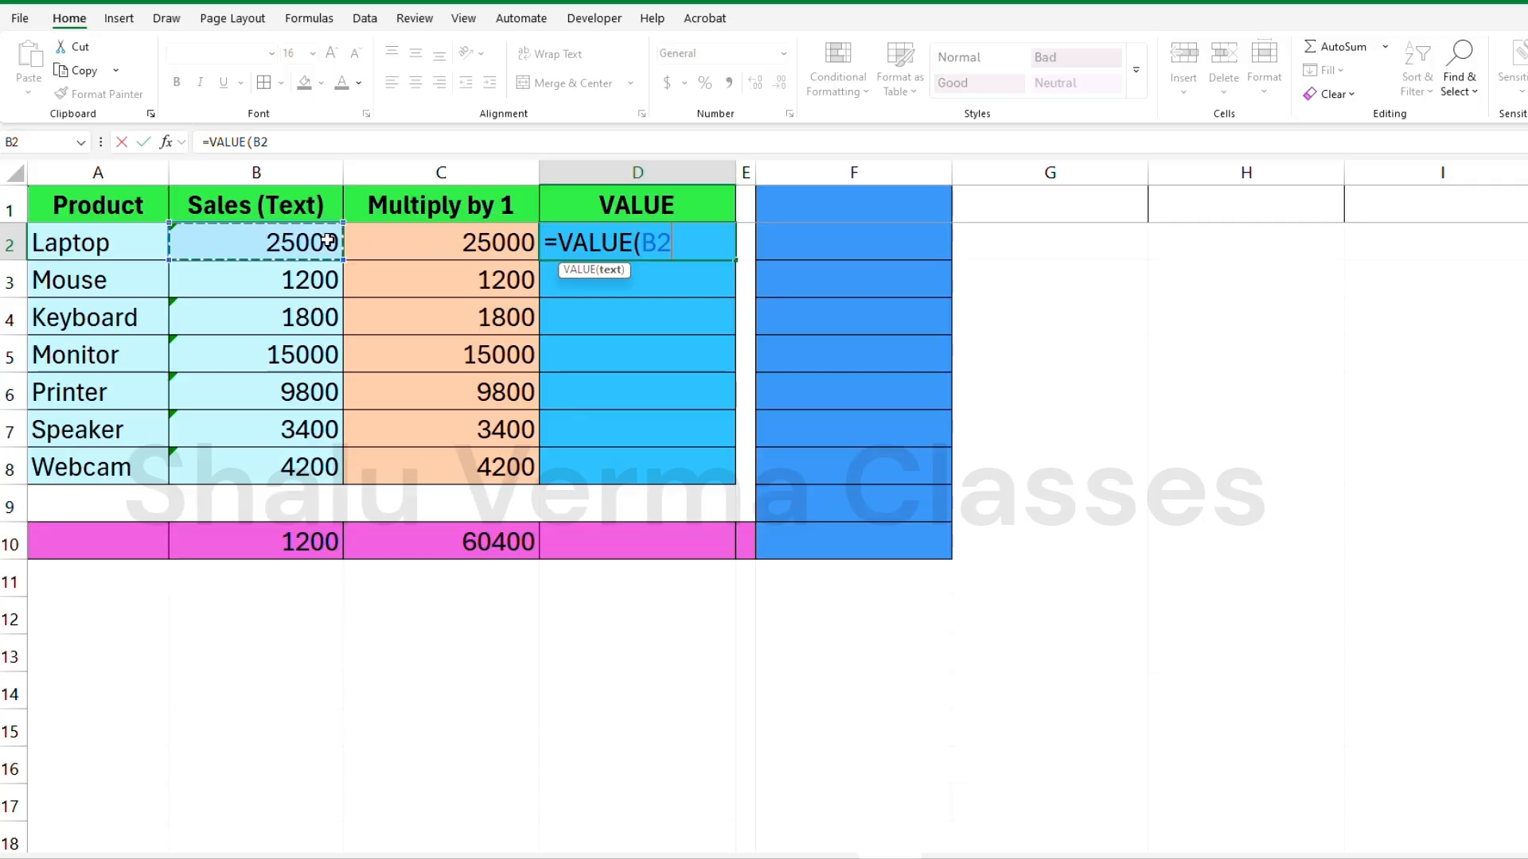
{"action": "key", "text": "Return"}
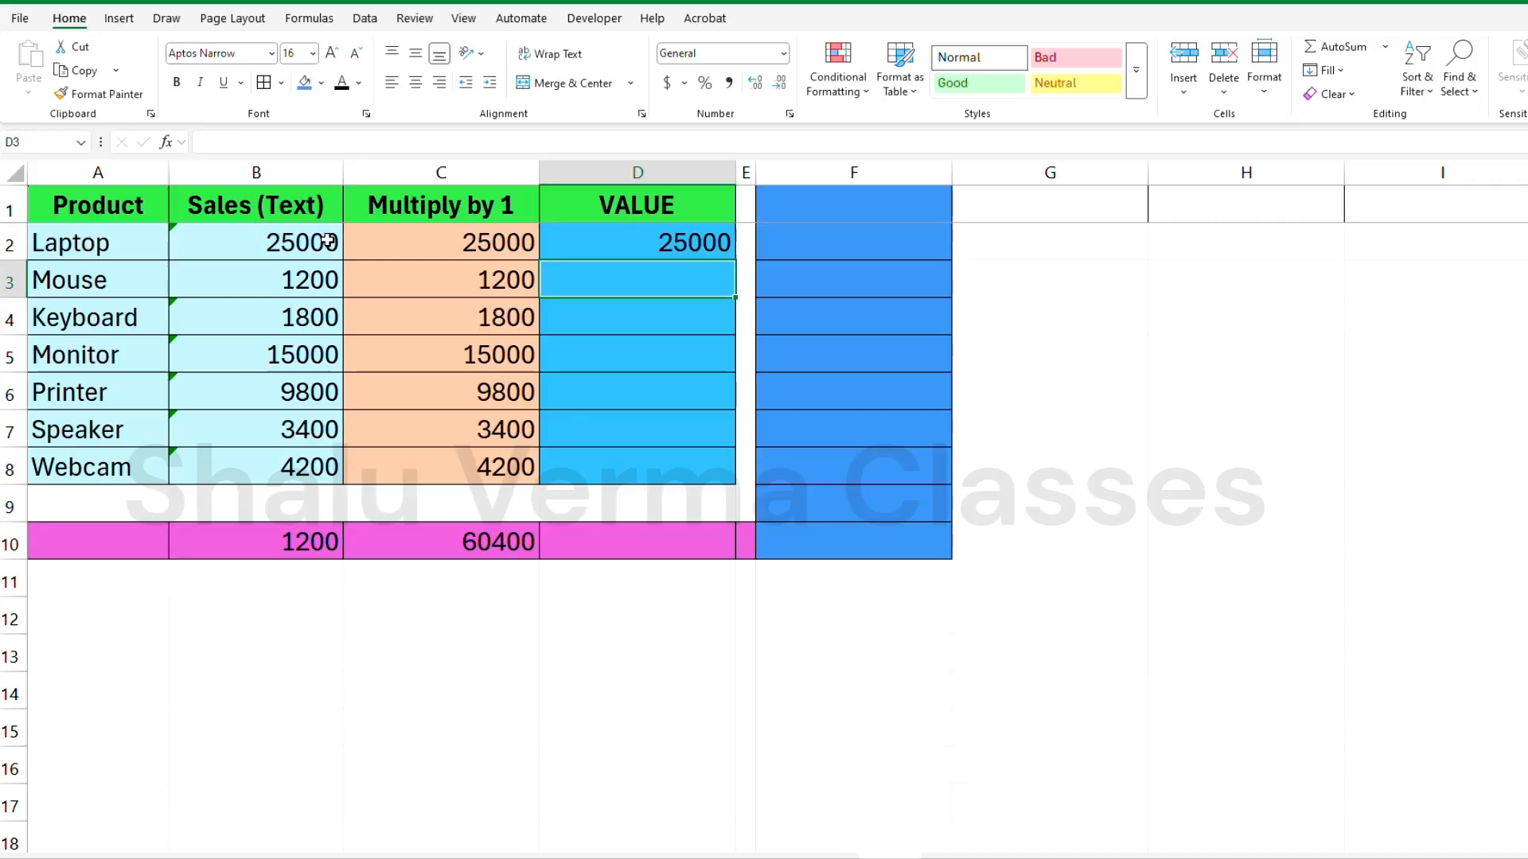
Fill the VALUE formula from D2 down to D8 and check the copied formulas in the Speaker and Printer rows
{"action": "left_click", "coordinate": [721, 241]}
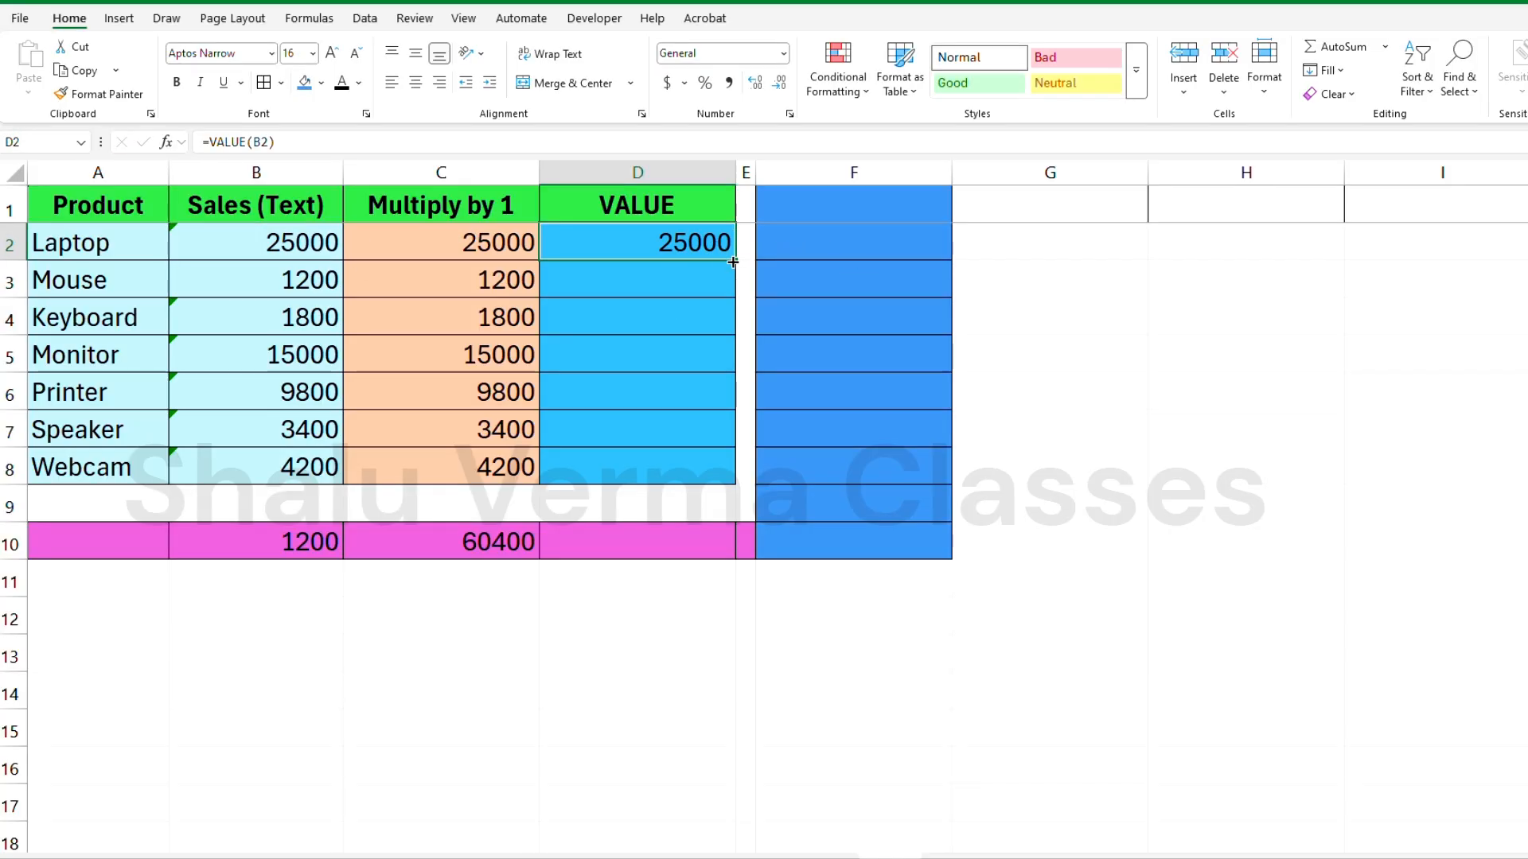
{"action": "left_click_drag", "start_coordinate": [738, 262], "coordinate": [736, 479]}
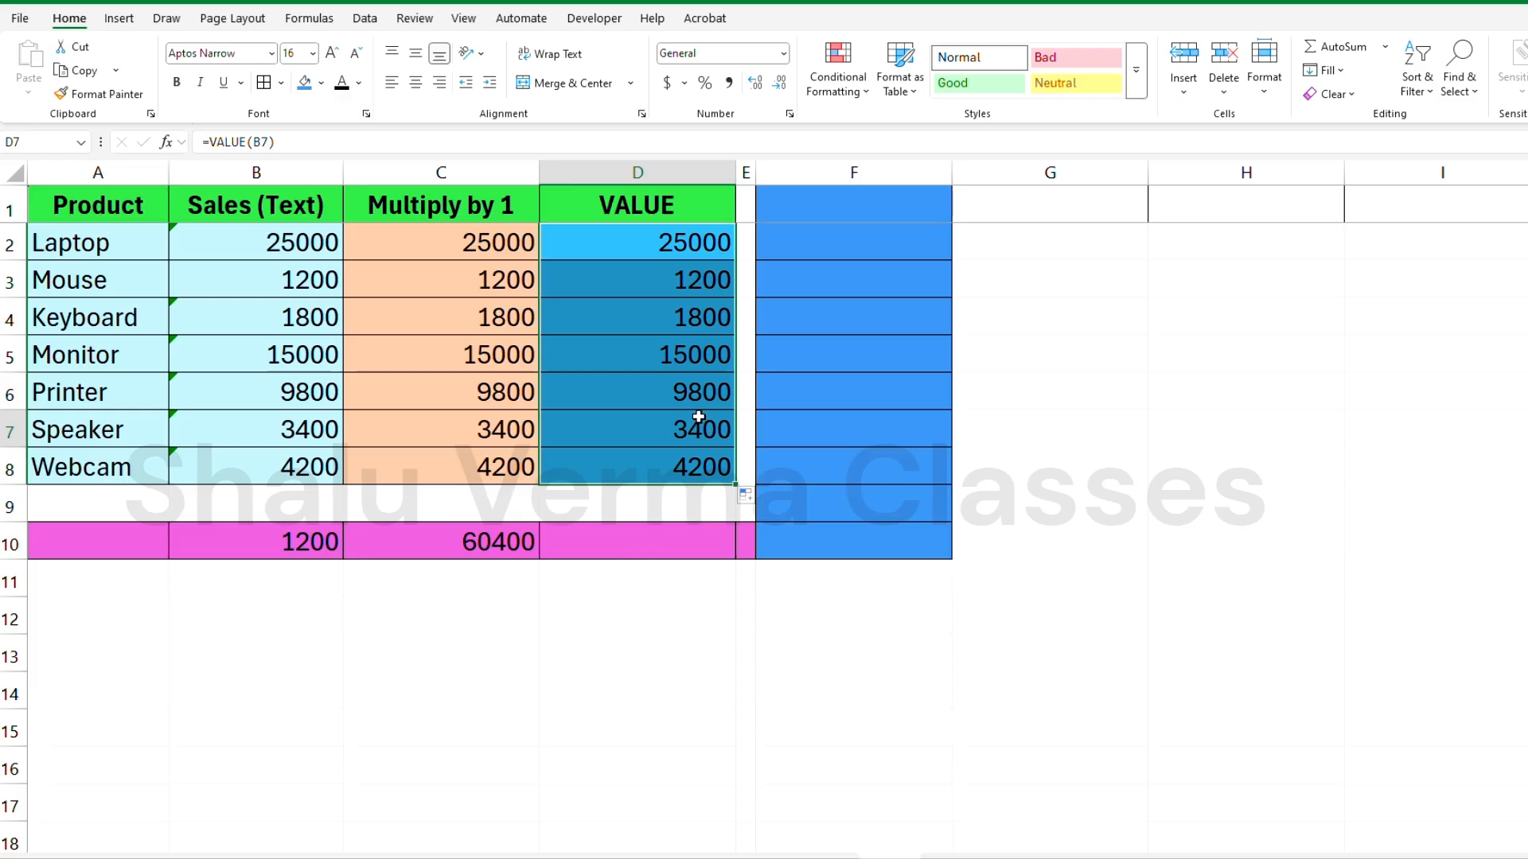
{"action": "left_click", "coordinate": [699, 417]}
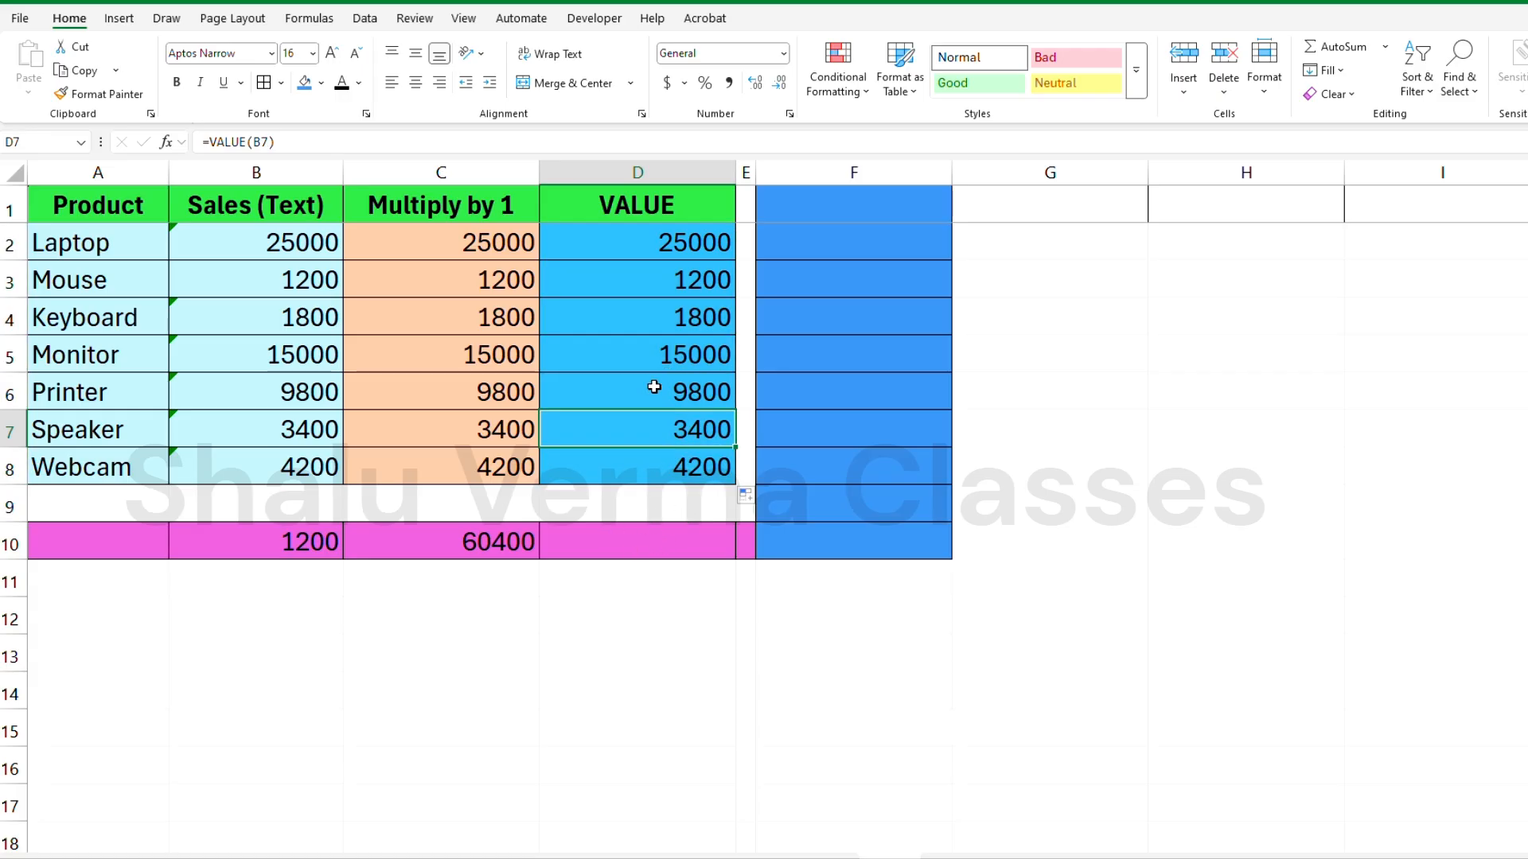
{"action": "double_click", "coordinate": [657, 387]}
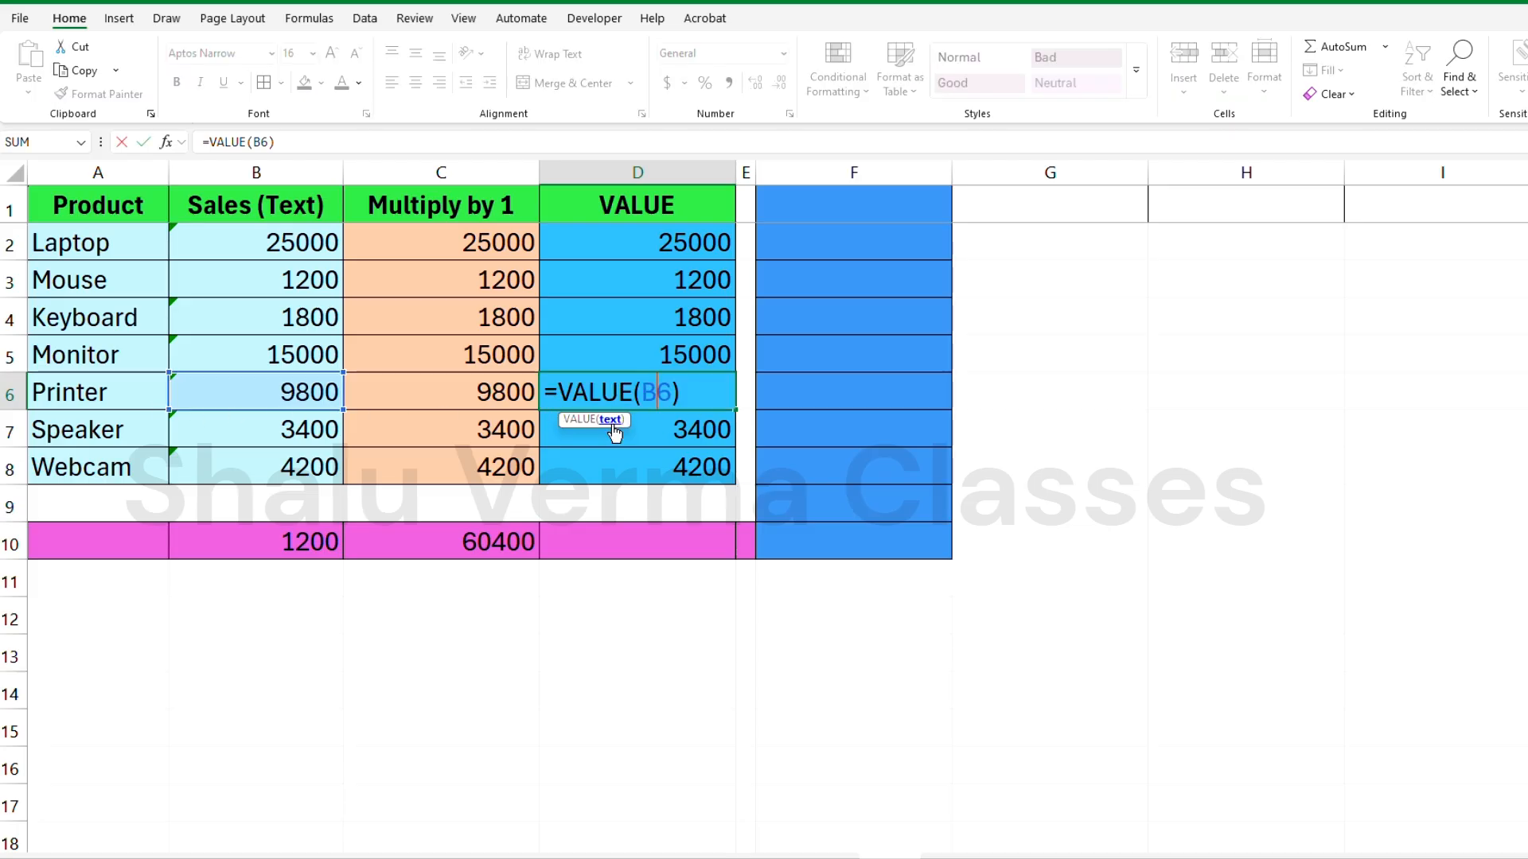
{"action": "key", "text": "Escape"}
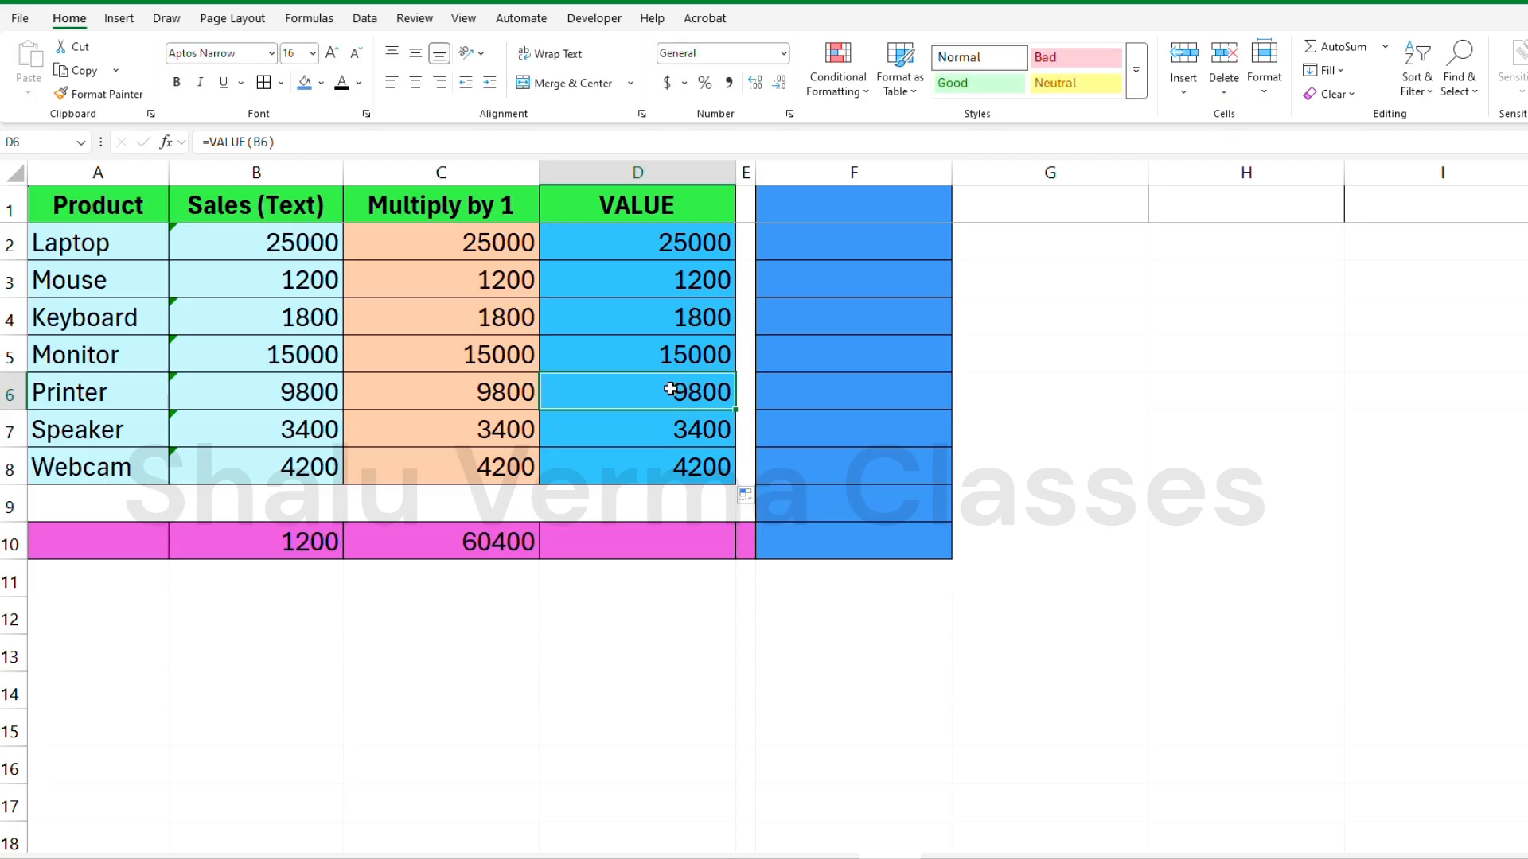
Total the VALUE column in D10 with the formula =SUM(D2:D8)
{"action": "left_click", "coordinate": [665, 550]}
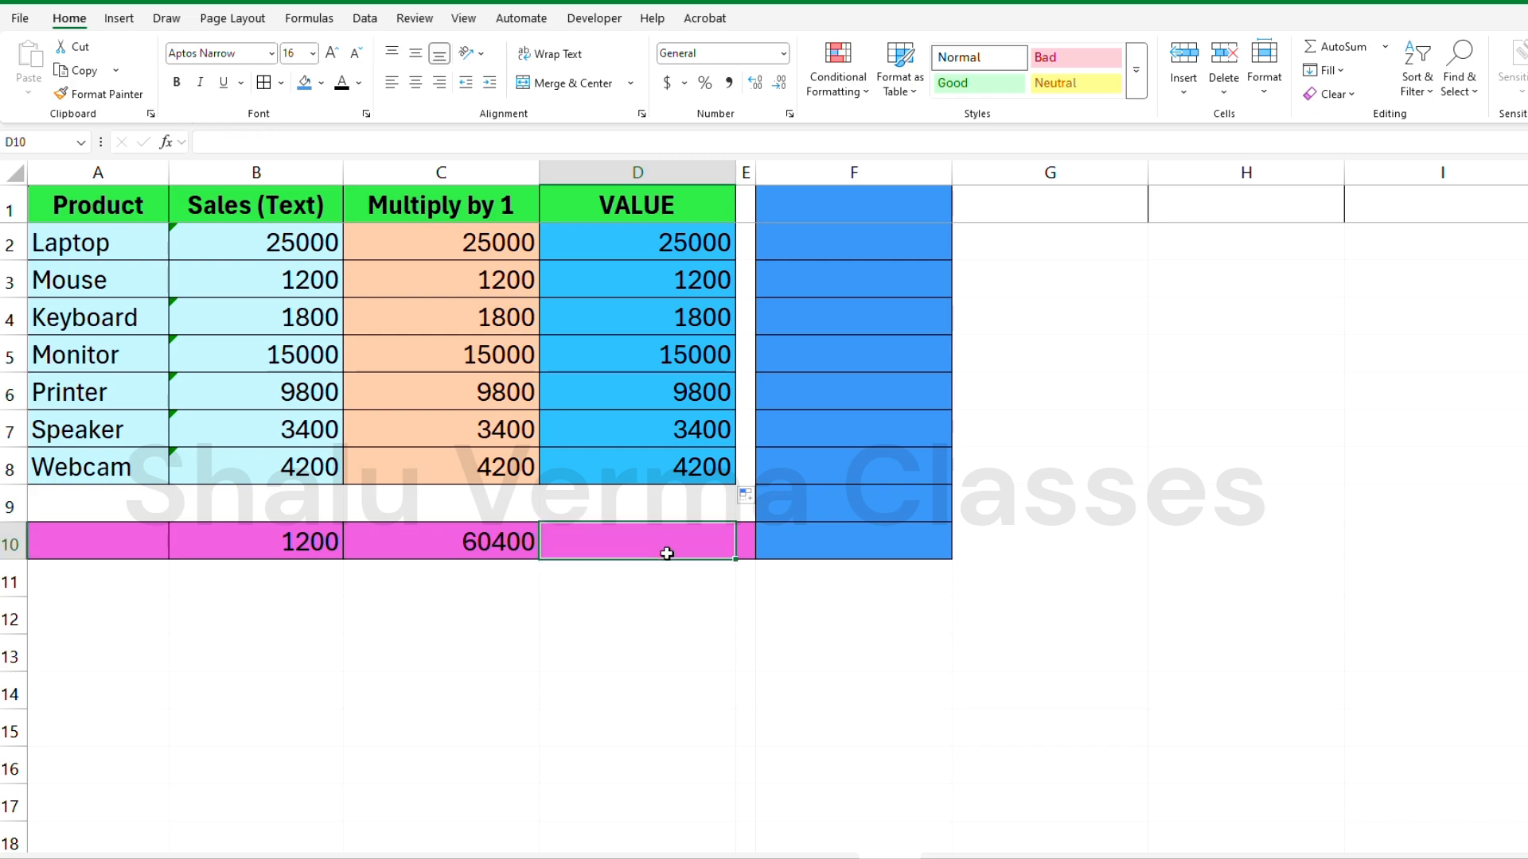
{"action": "type", "text": "=sum("}
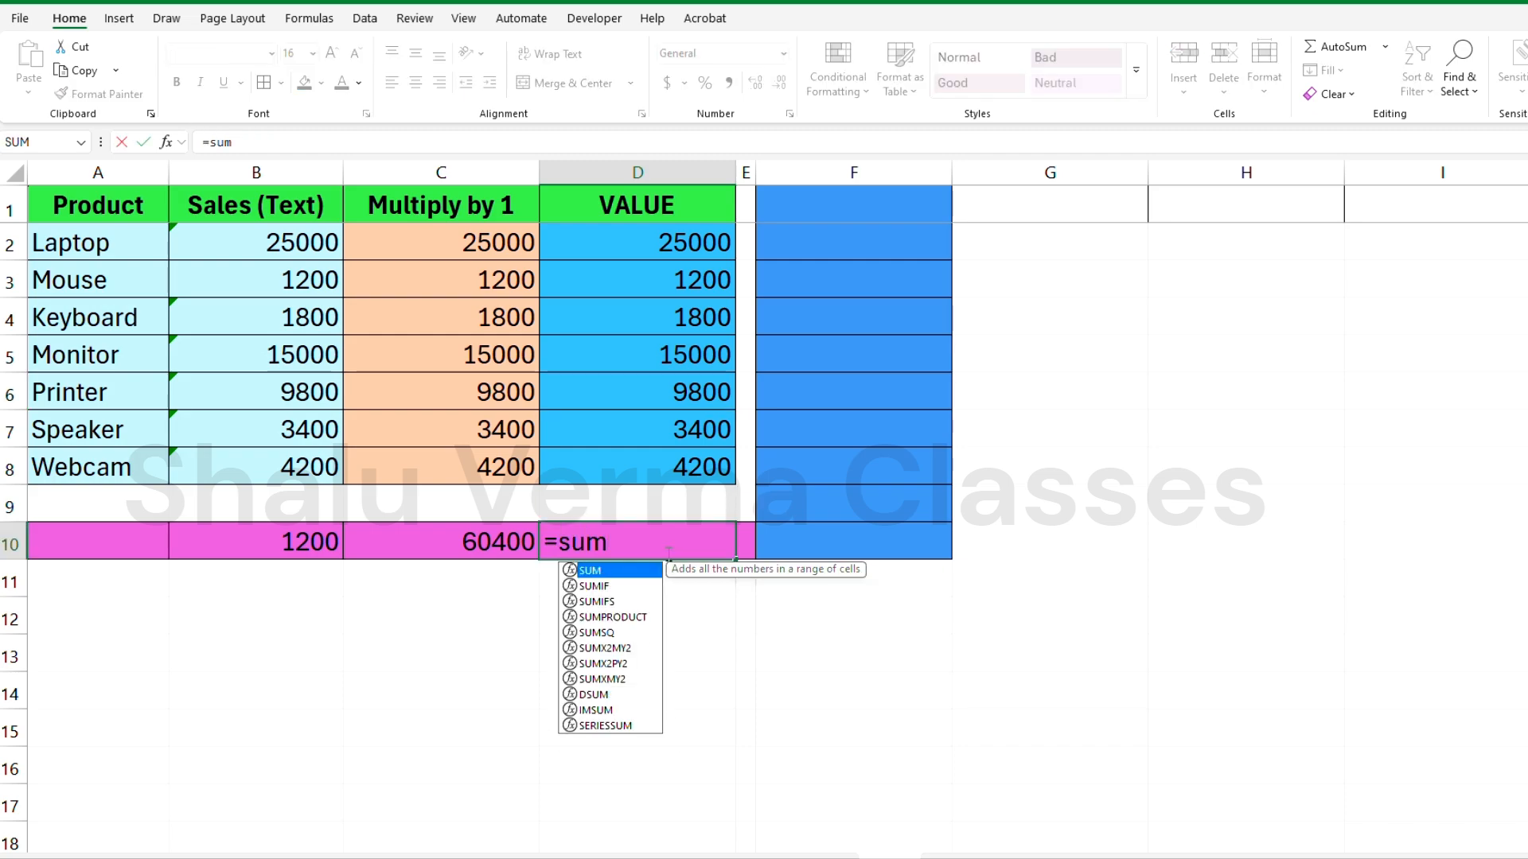
{"action": "left_click_drag", "start_coordinate": [668, 243], "coordinate": [679, 455]}
{"action": "type", "text": ")"}
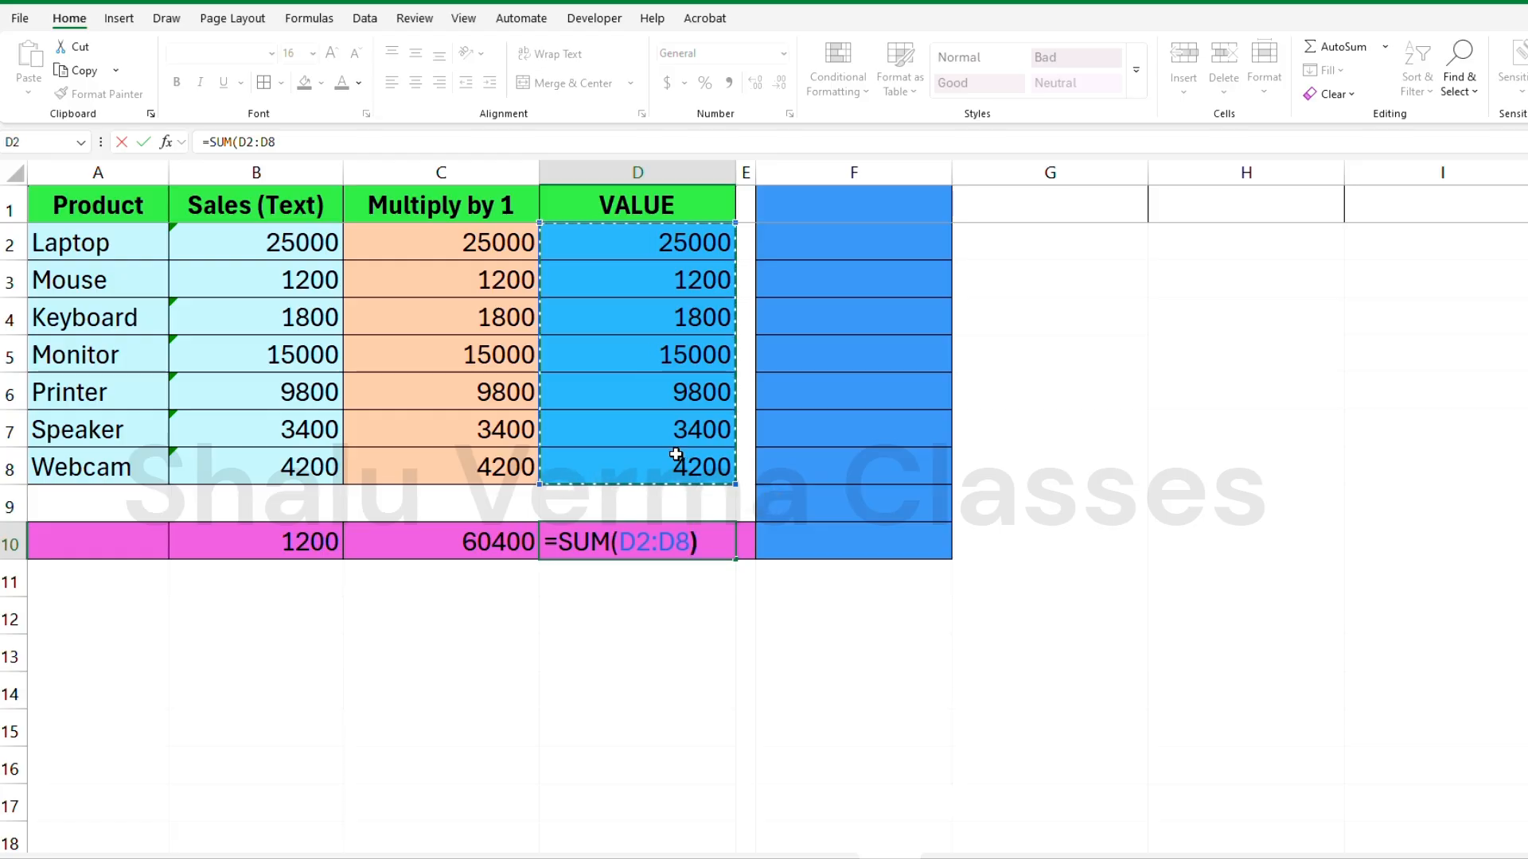
{"action": "key", "text": "Return"}
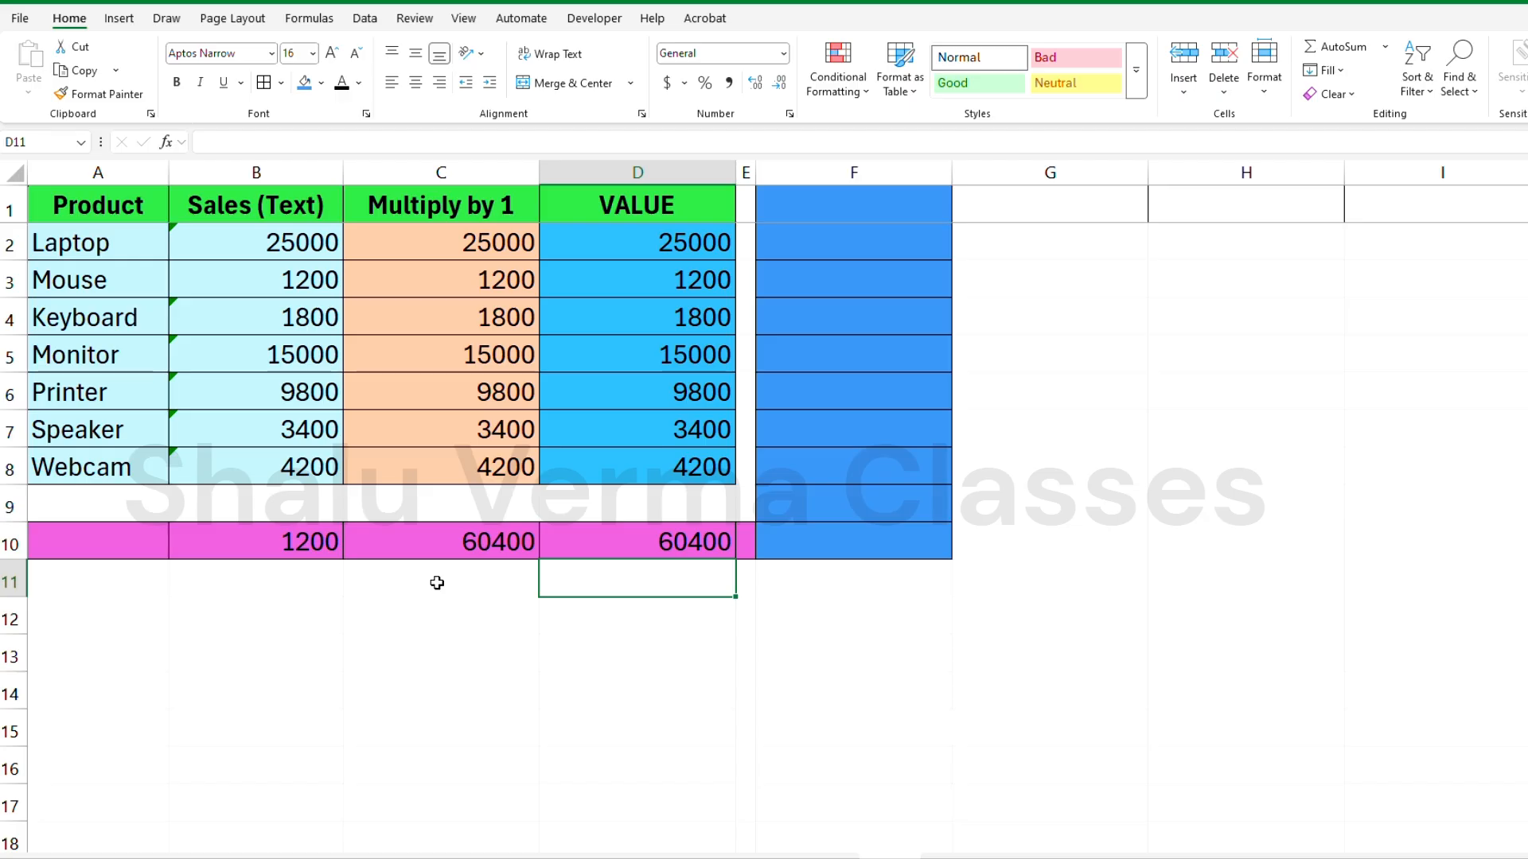
Replace the Webcam formula in D8 with the plain reference =B8 and check its effect on the D10 total
{"action": "left_click", "coordinate": [682, 470]}
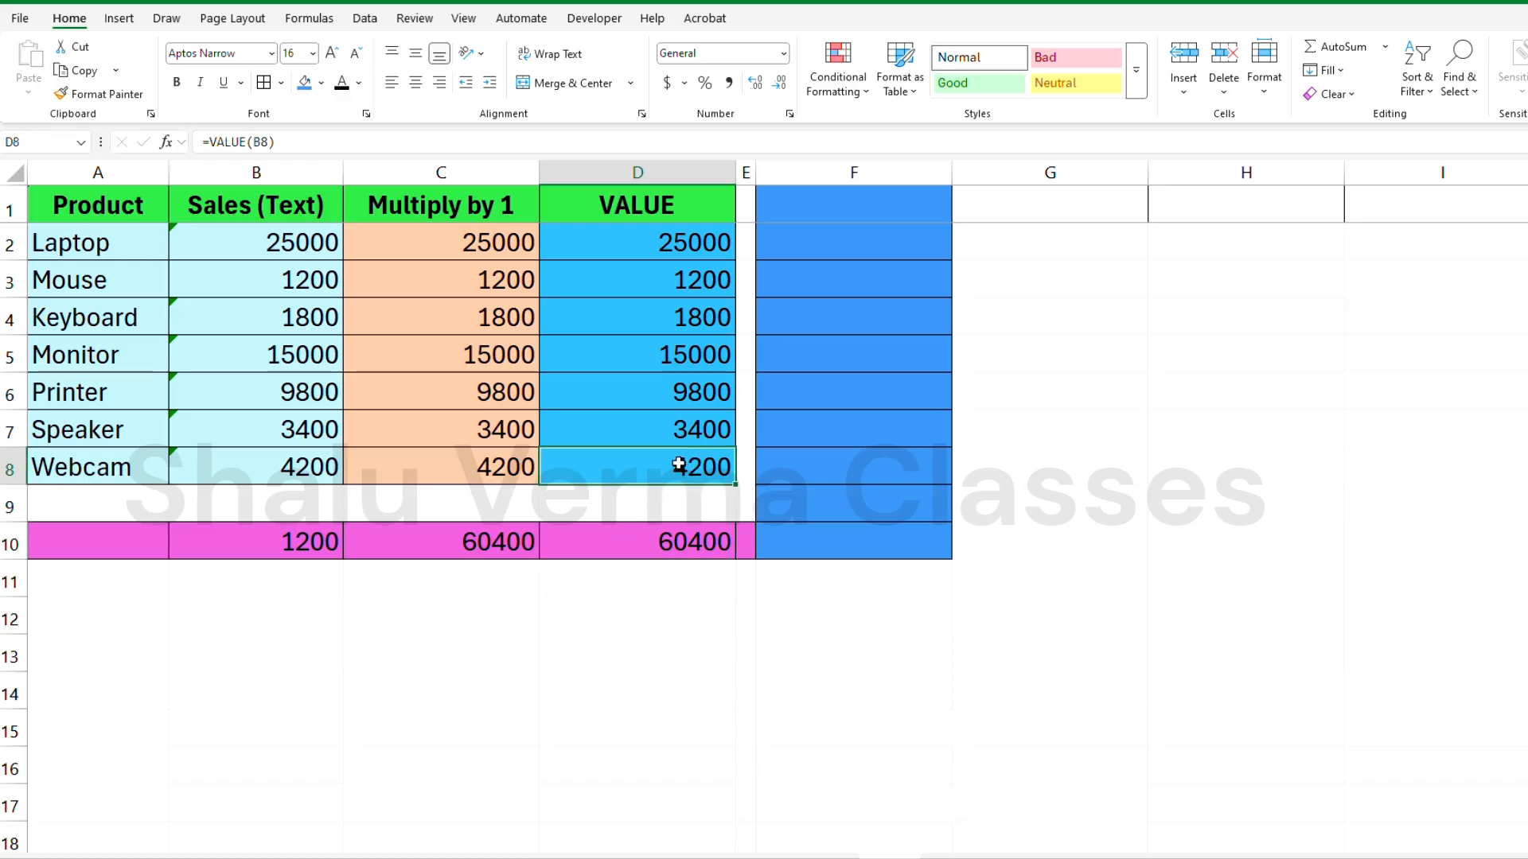
{"action": "key", "text": "Delete"}
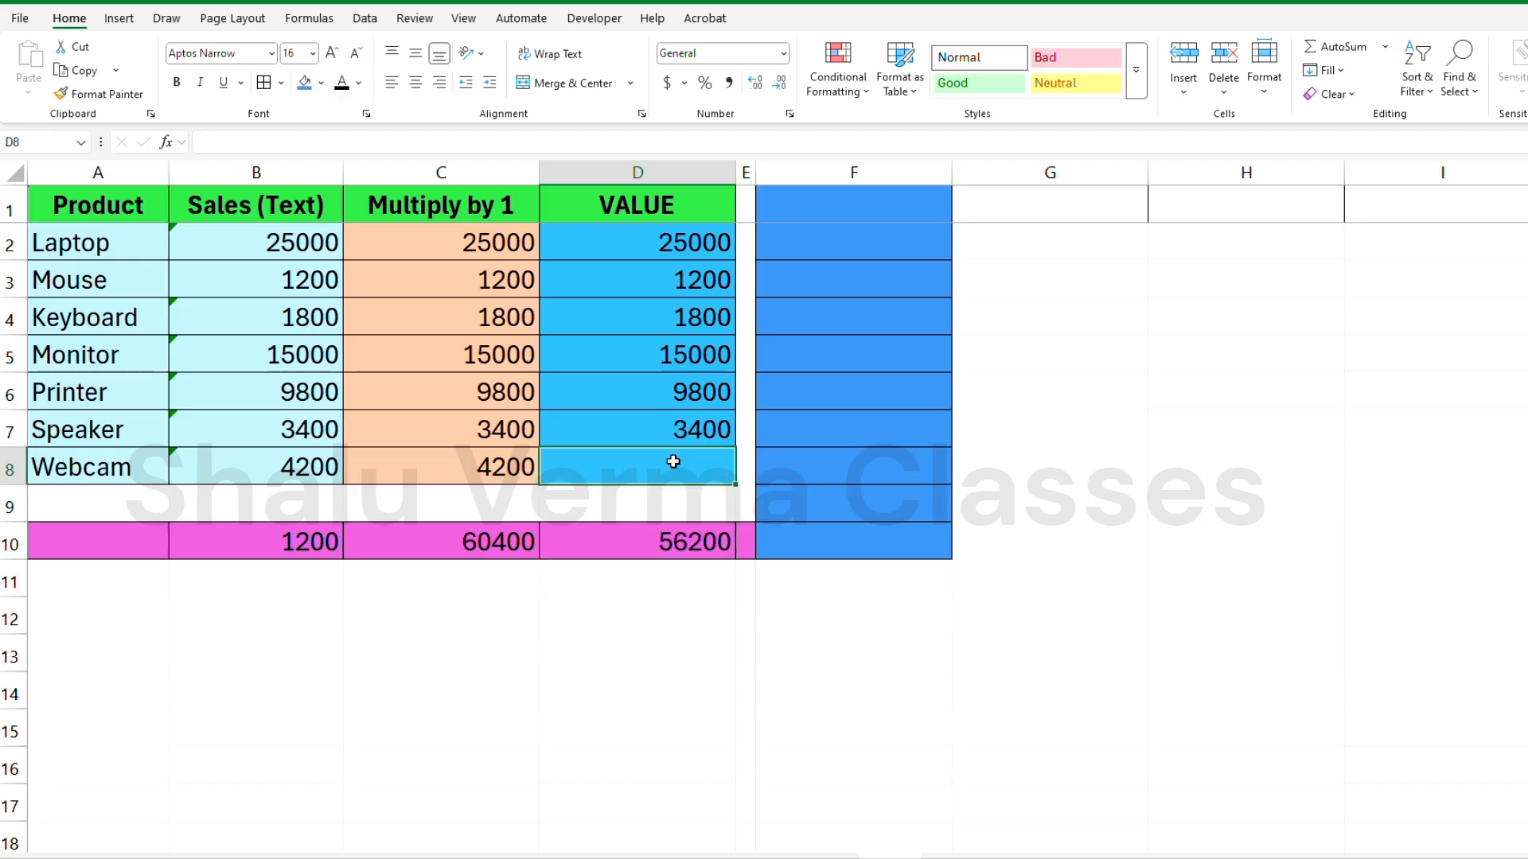
{"action": "type", "text": "="}
{"action": "left_click", "coordinate": [296, 470]}
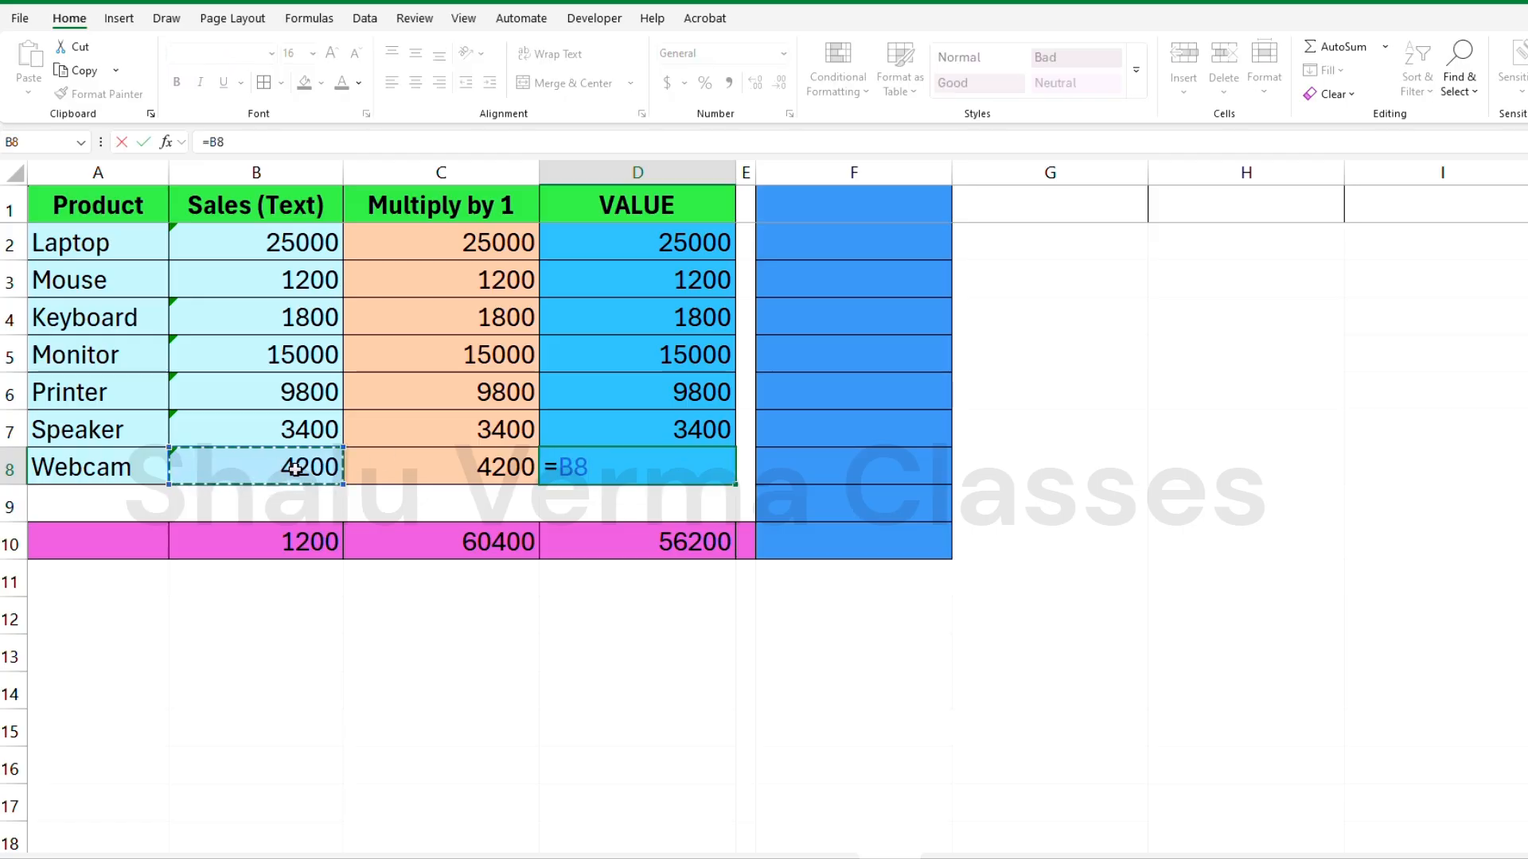
{"action": "key", "text": "Return"}
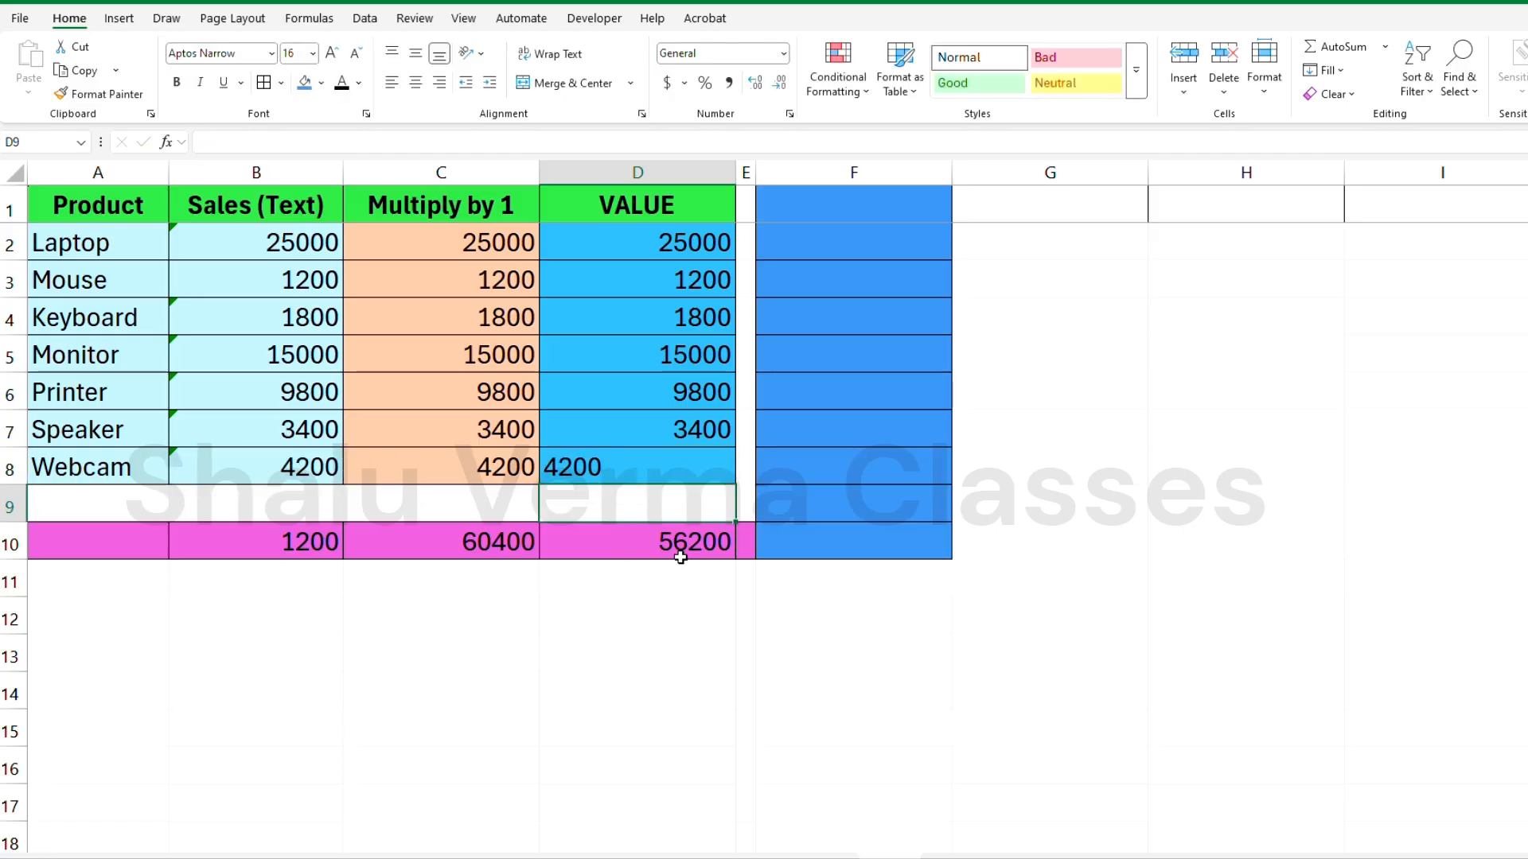
{"action": "left_click", "coordinate": [680, 557]}
Fill the VALUE formula from D7 down into D8 and compare the D10 and B10 totals
{"action": "left_click", "coordinate": [720, 436]}
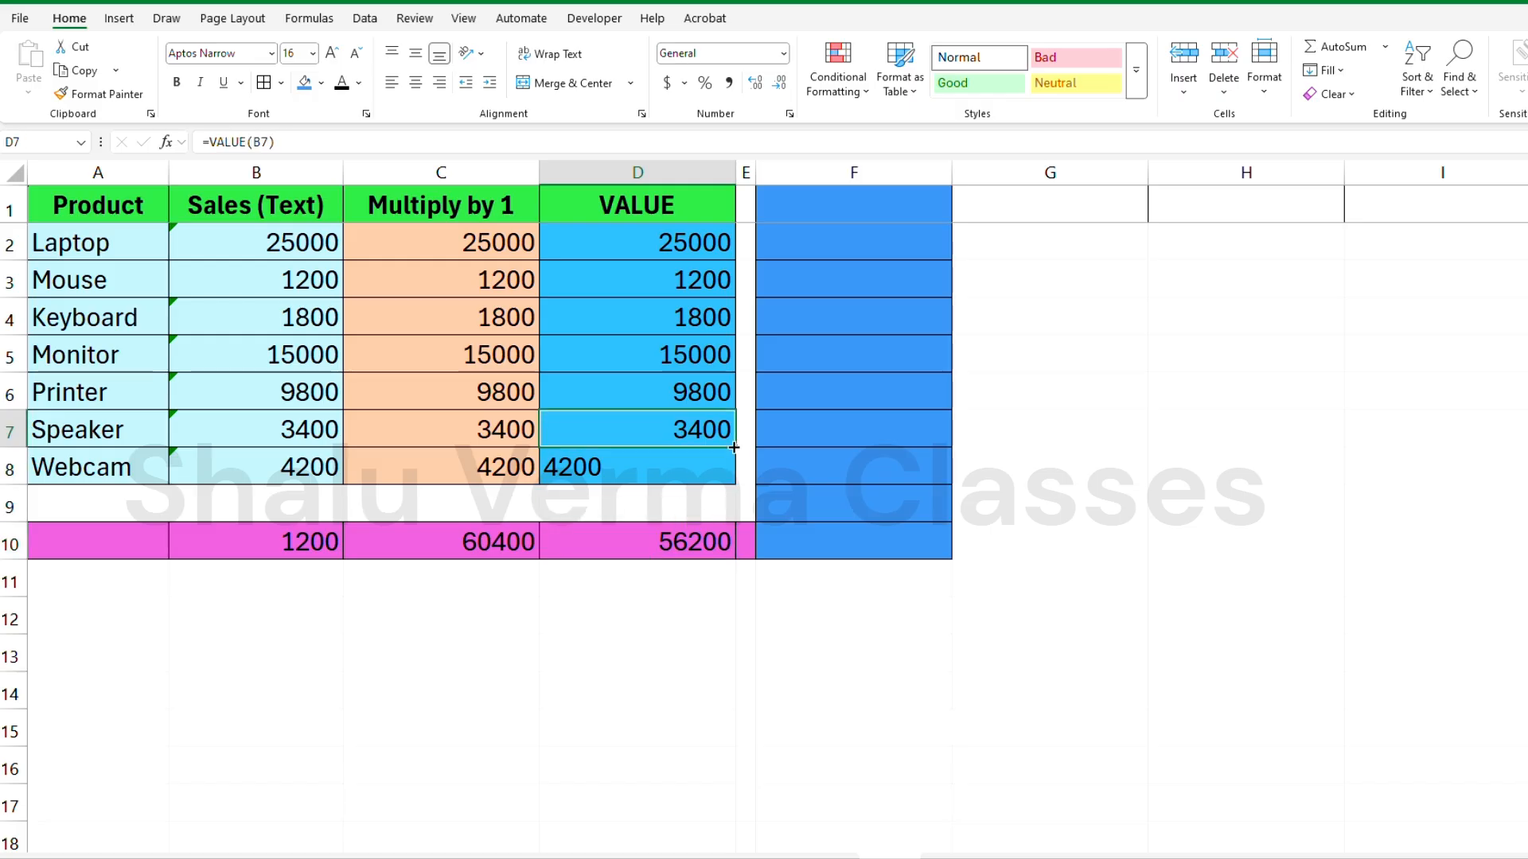
{"action": "double_click", "coordinate": [734, 447]}
{"action": "left_click", "coordinate": [676, 543]}
{"action": "left_click", "coordinate": [262, 542]}
Enter the number 1 in F2 as the multiplier for the text-stored sales
{"action": "left_click", "coordinate": [854, 206]}
{"action": "left_click", "coordinate": [854, 243]}
{"action": "left_click", "coordinate": [472, 247]}
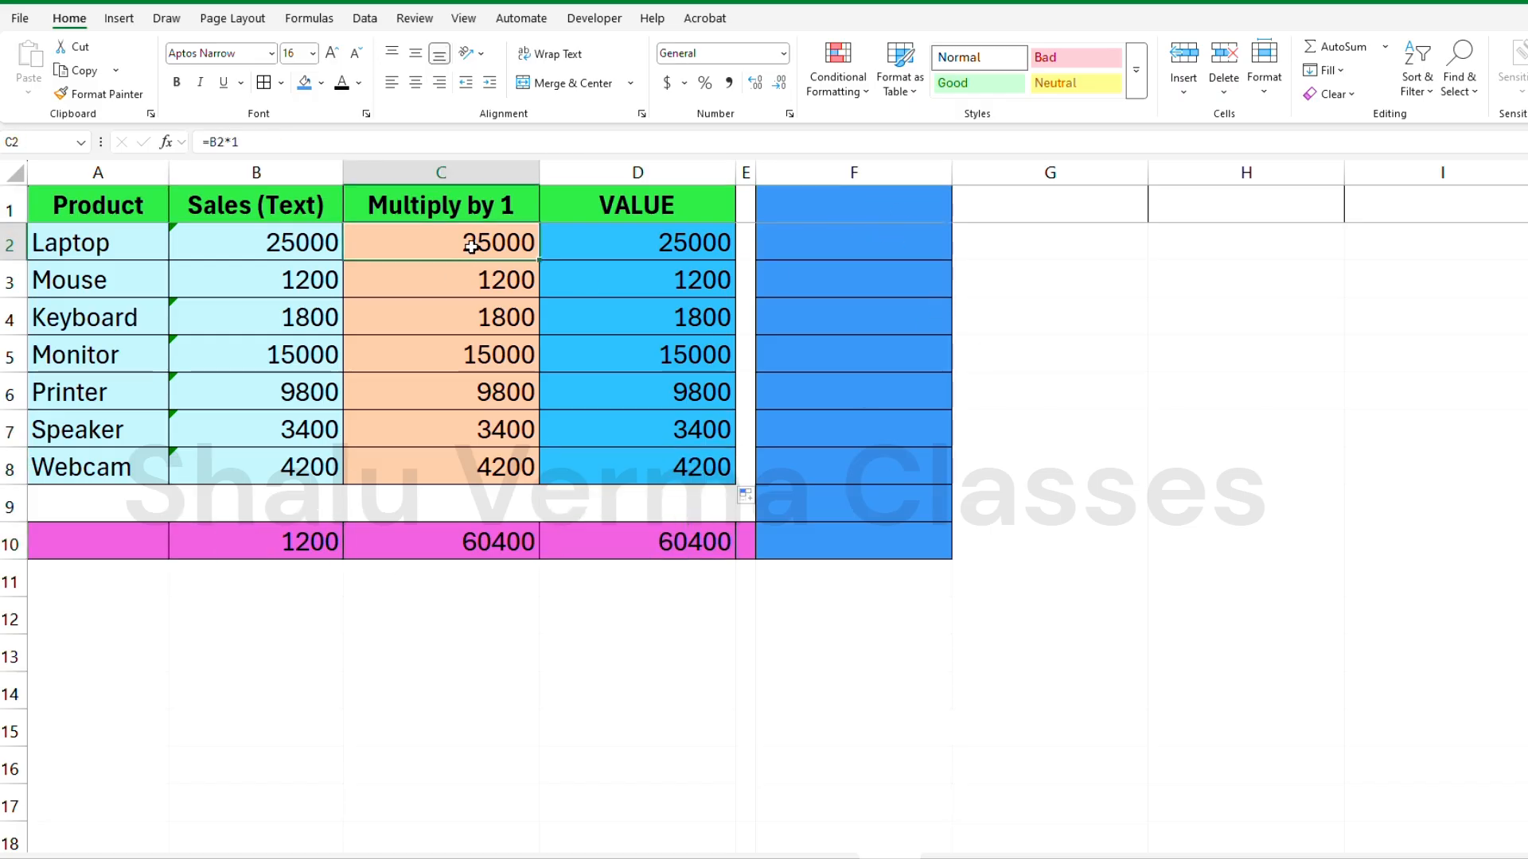
{"action": "left_click_drag", "start_coordinate": [472, 247], "coordinate": [471, 467]}
{"action": "key", "text": "Delete"}
{"action": "type", "text": "="}
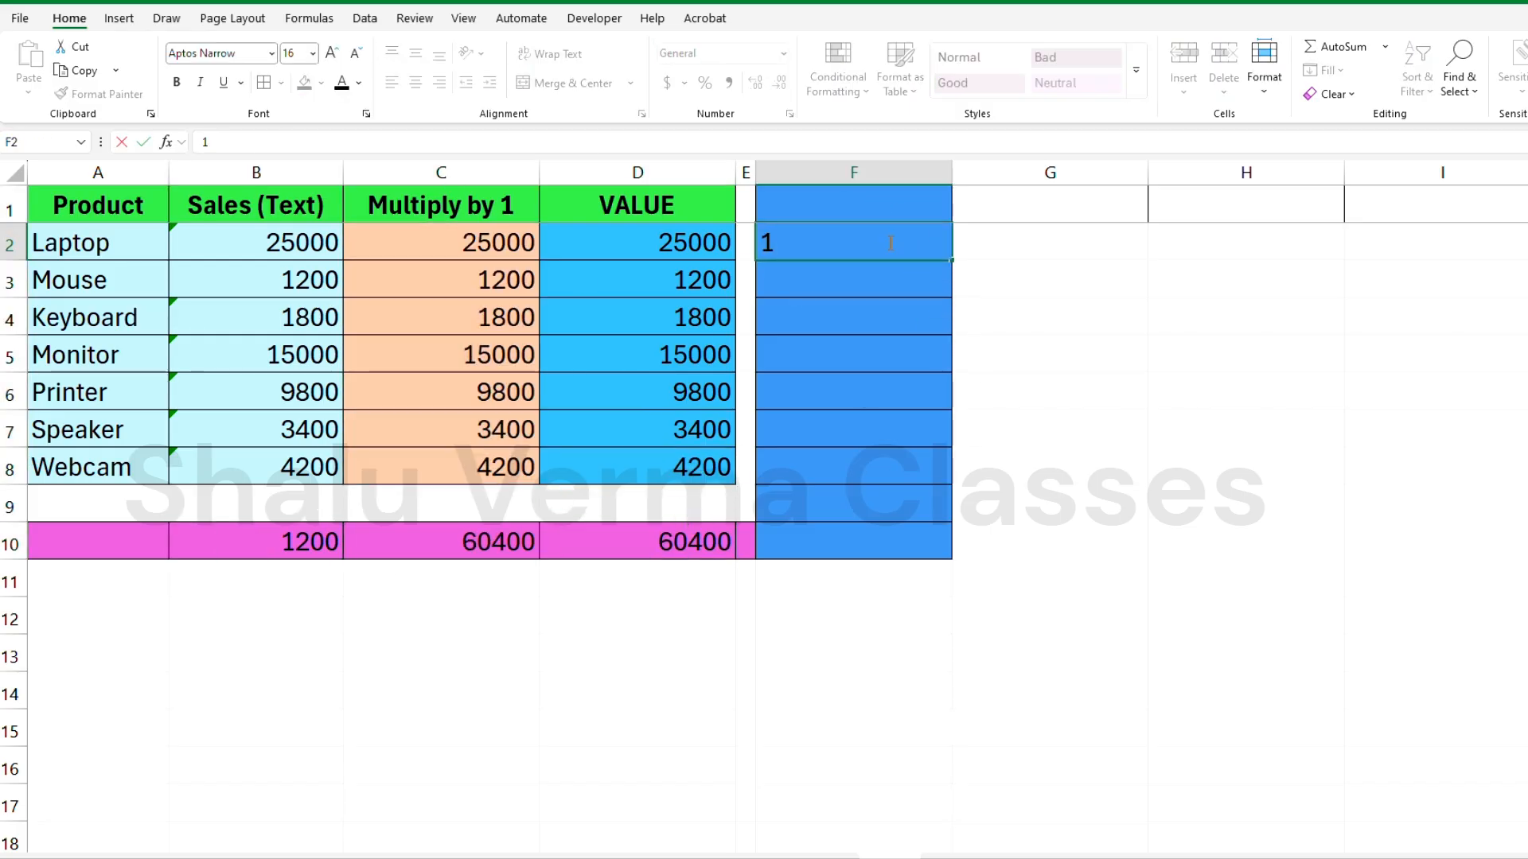
{"action": "left_click", "coordinate": [238, 394]}
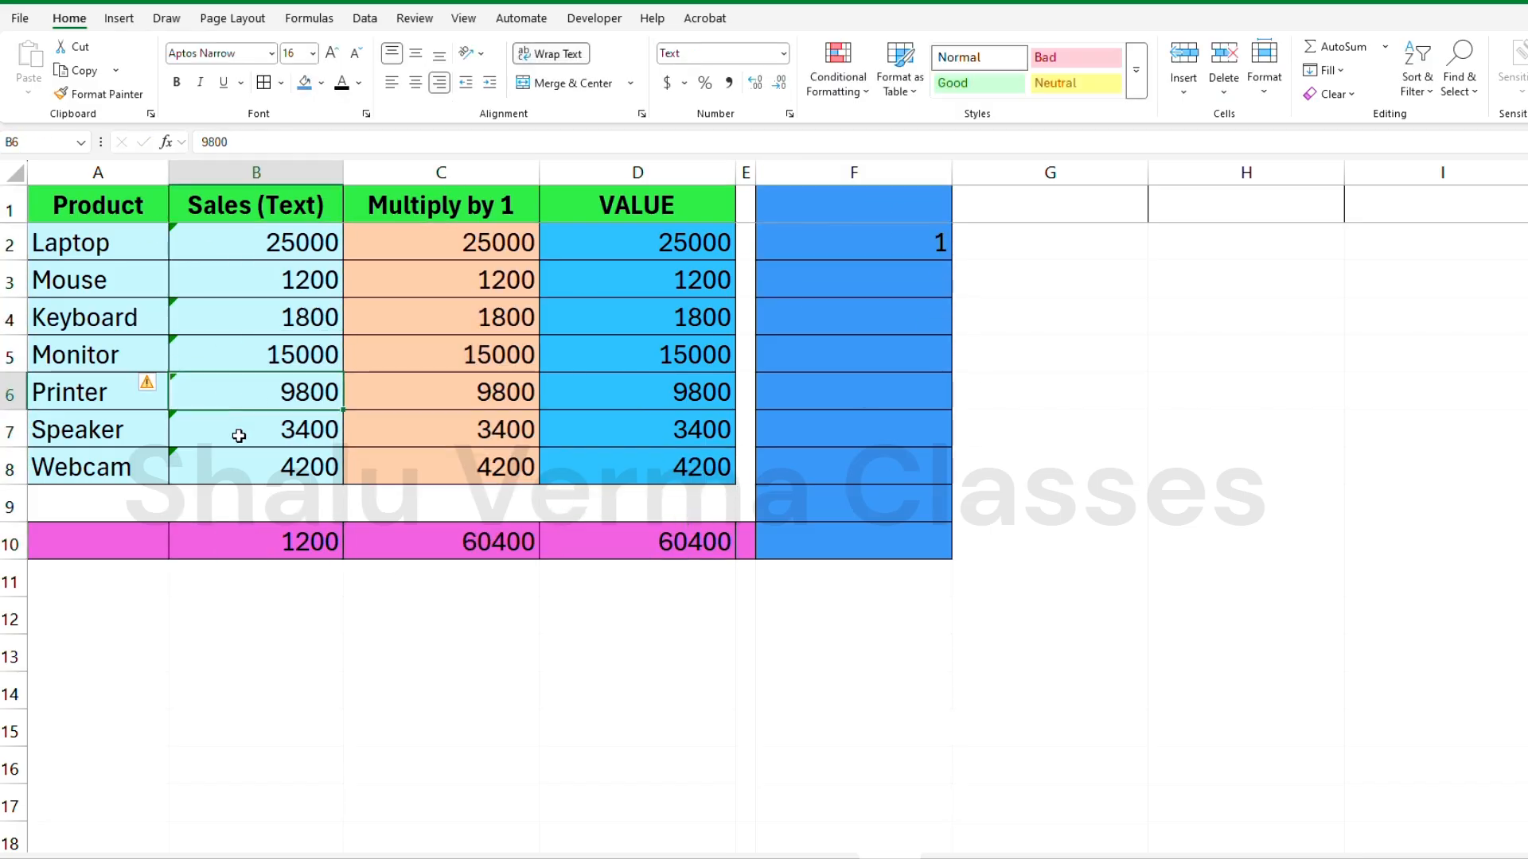
Copy F2 and paste it onto B2:B8 using Paste Special with All and the Multiply operation
{"action": "left_click", "coordinate": [853, 243]}
{"action": "key", "text": "ctrl+c"}
{"action": "left_click_drag", "start_coordinate": [255, 243], "coordinate": [255, 467]}
{"action": "right_click", "coordinate": [242, 288]}
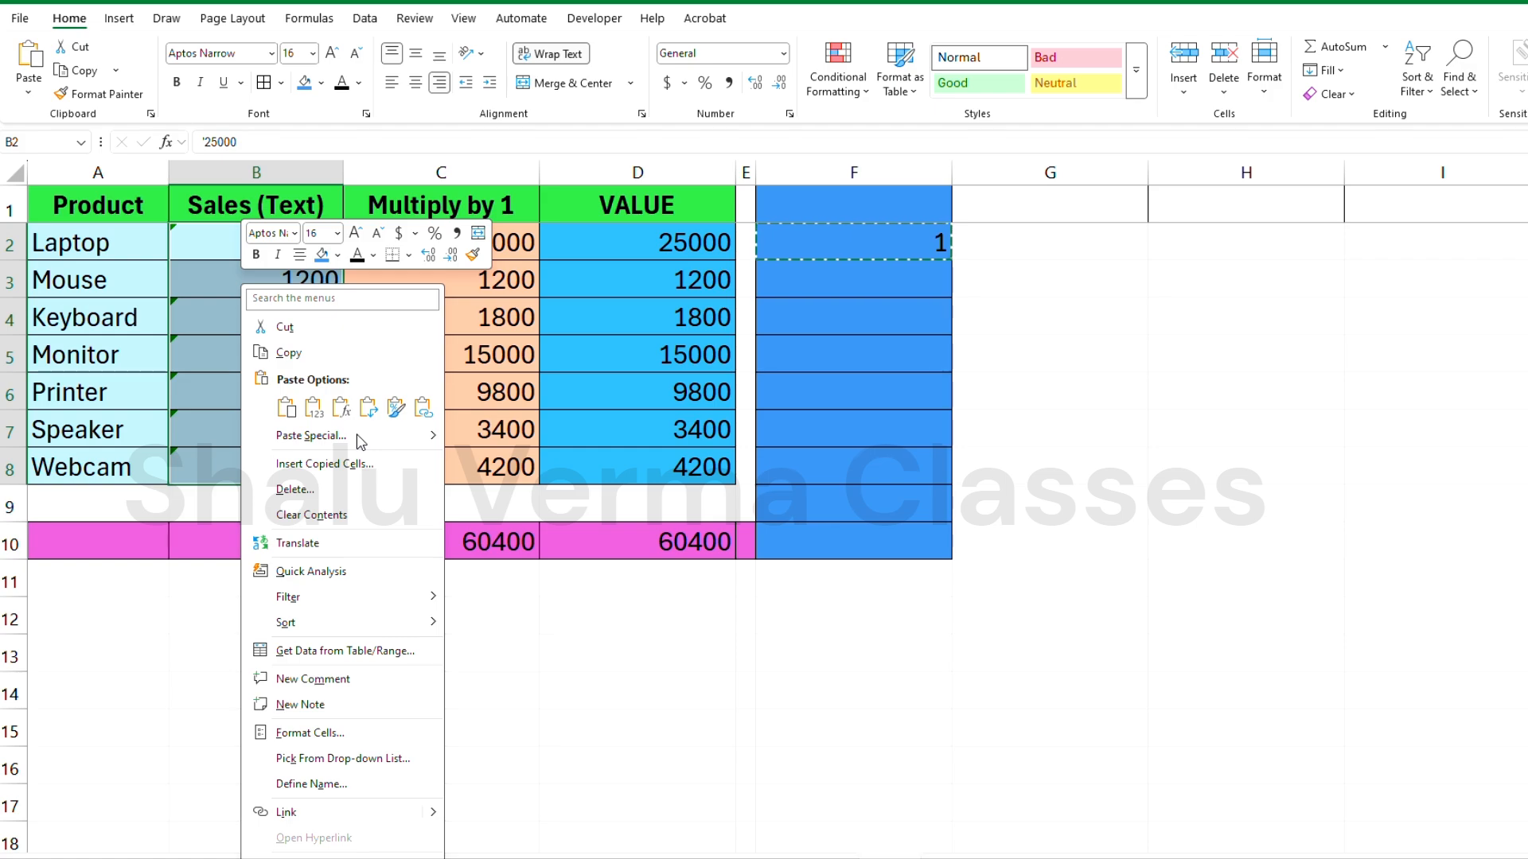
{"action": "left_click", "coordinate": [307, 436]}
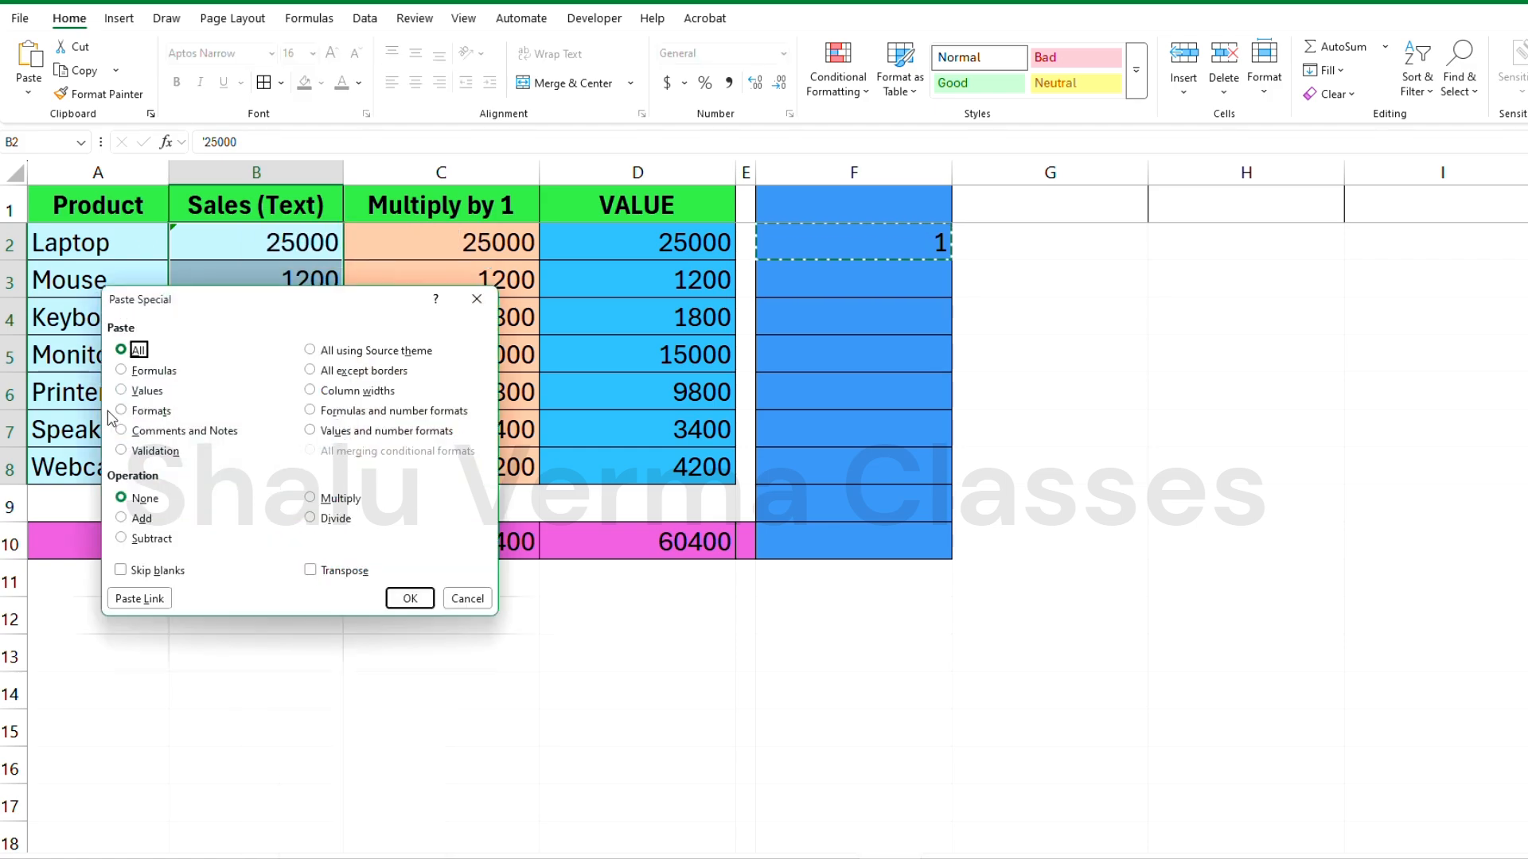
{"action": "left_click", "coordinate": [347, 501]}
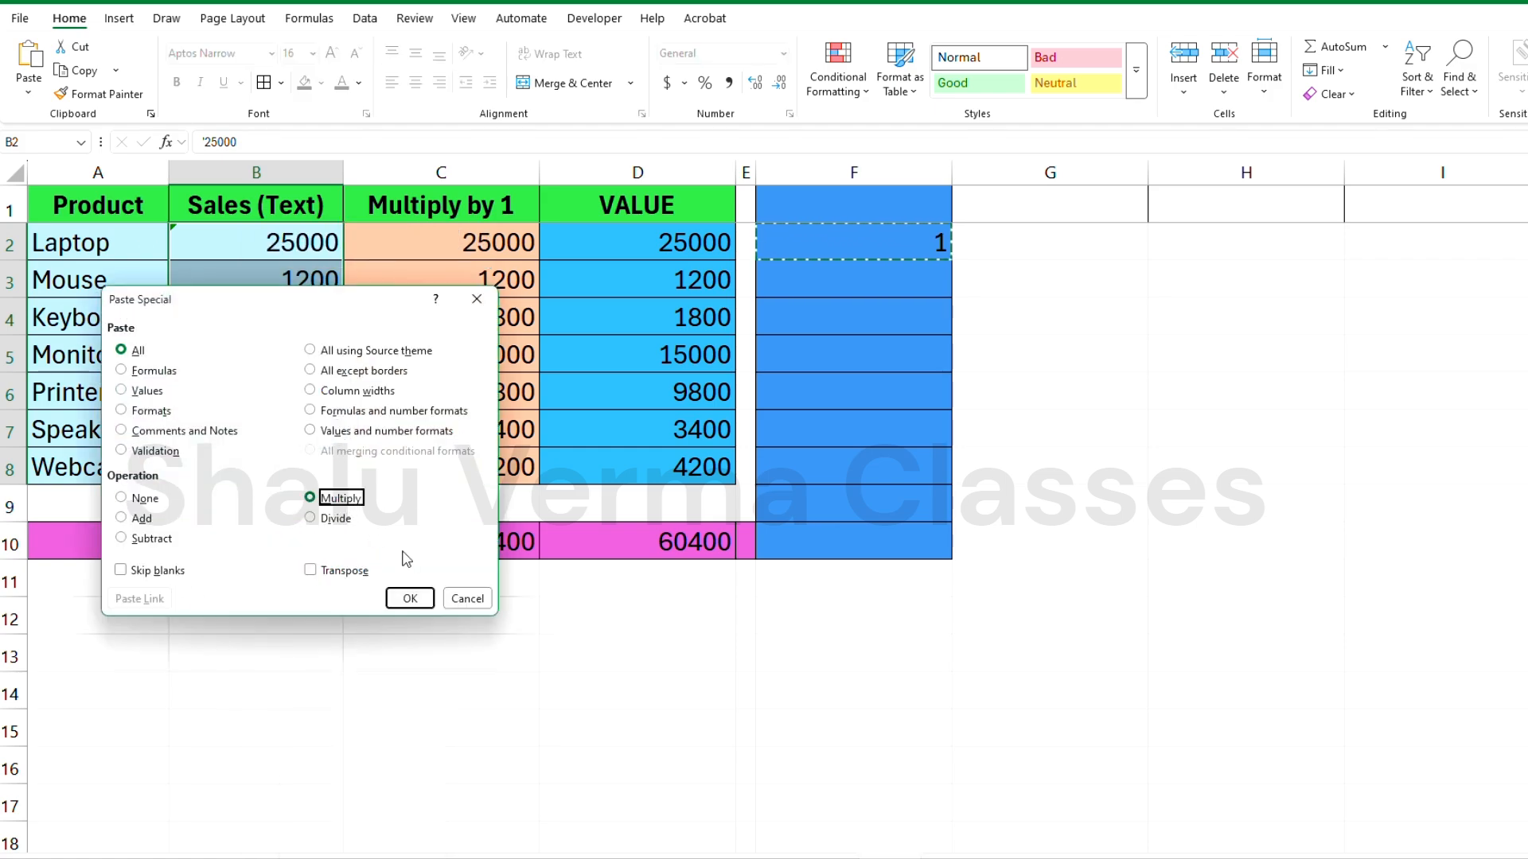
{"action": "left_click_drag", "start_coordinate": [333, 302], "coordinate": [316, 233]}
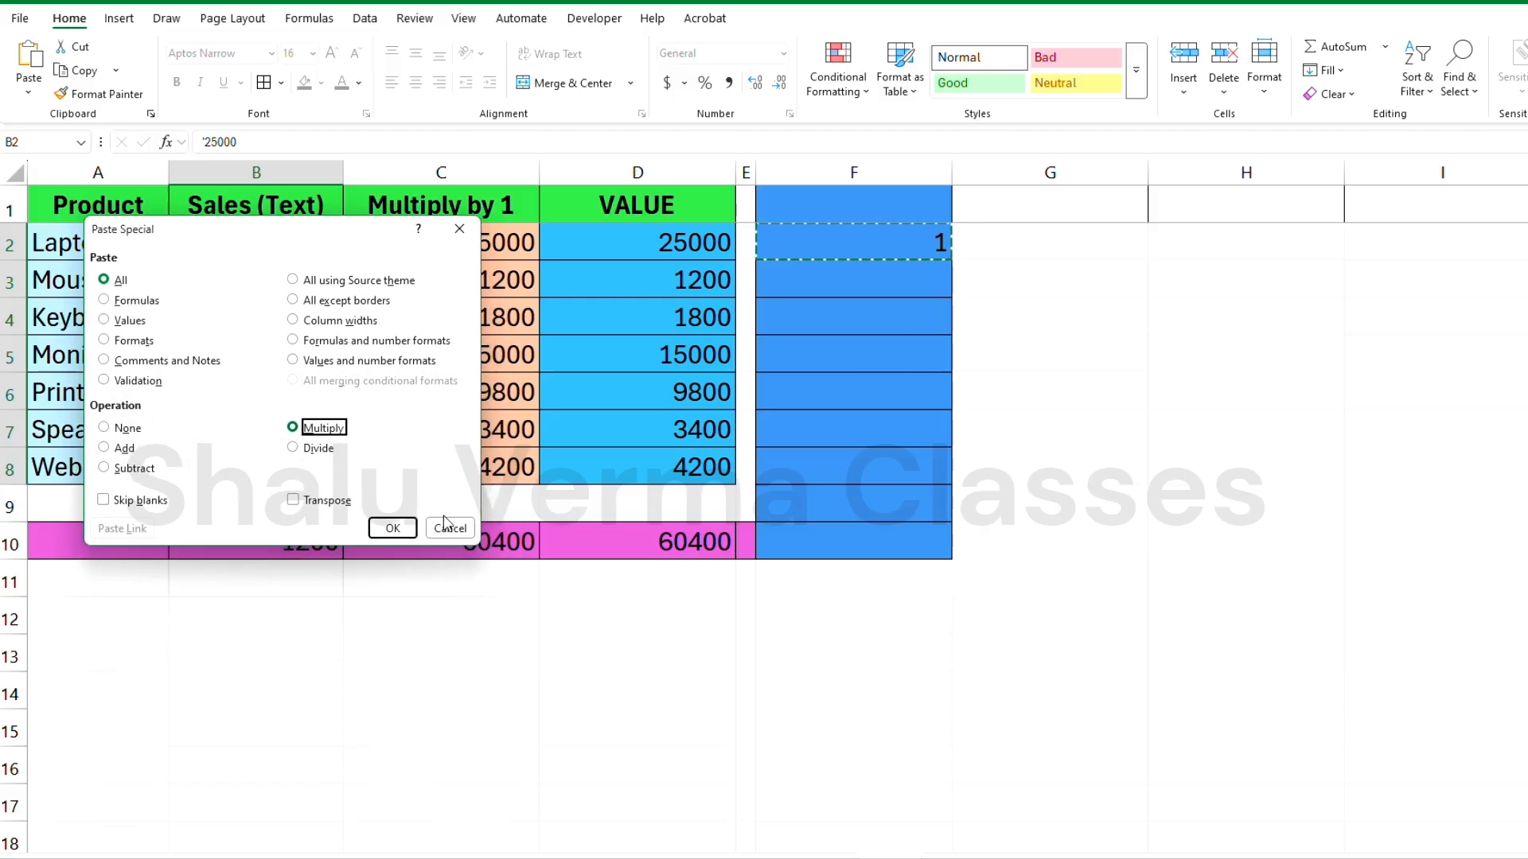
{"action": "left_click", "coordinate": [397, 528]}
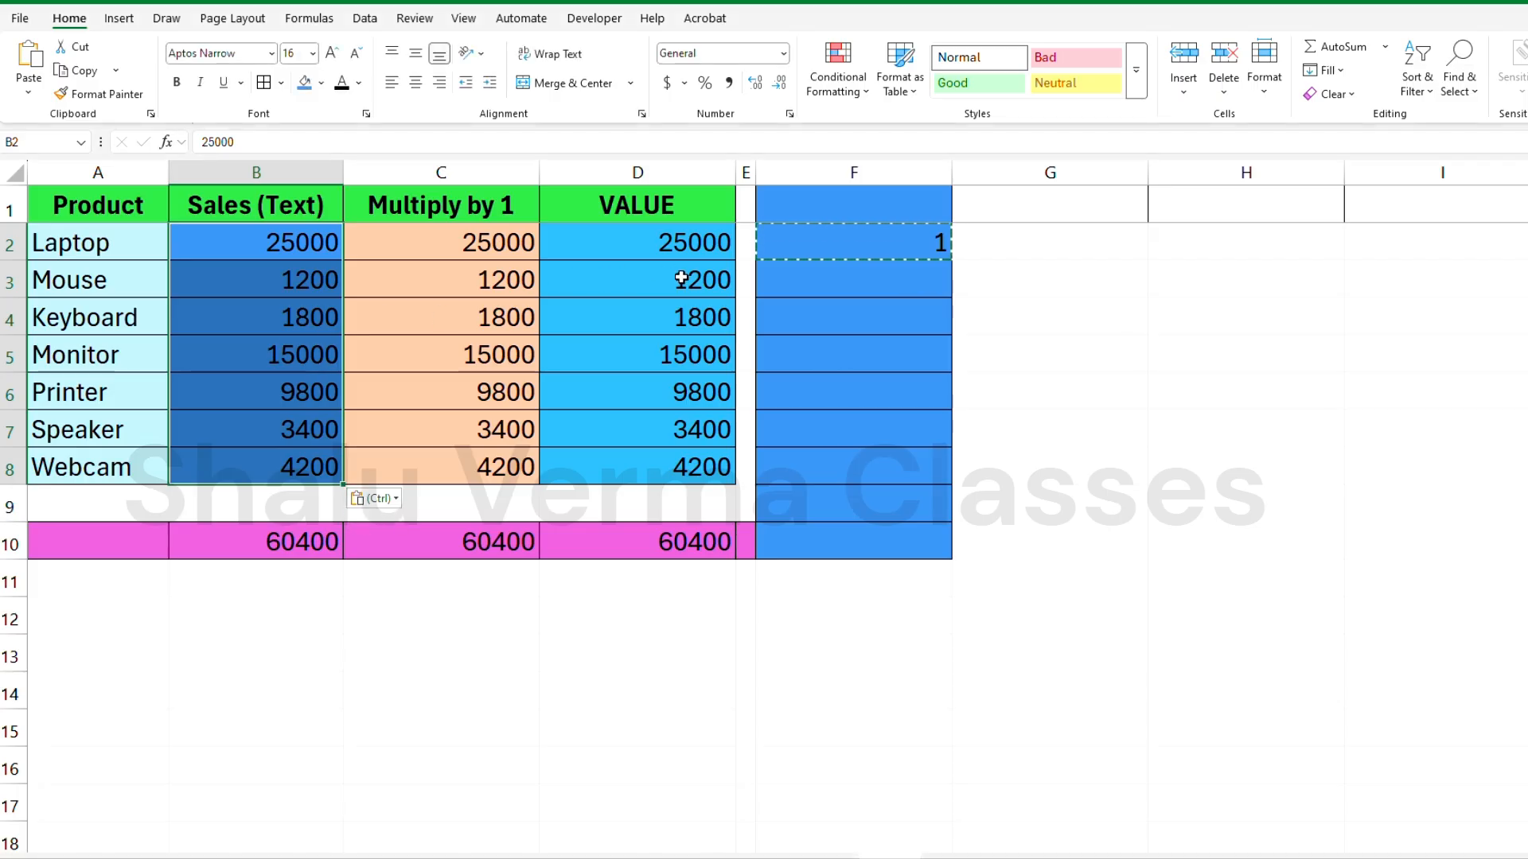
Check the SUM in B10 and the format of B2:B8, and undo the Paste Special multiplication
{"action": "left_click", "coordinate": [302, 545]}
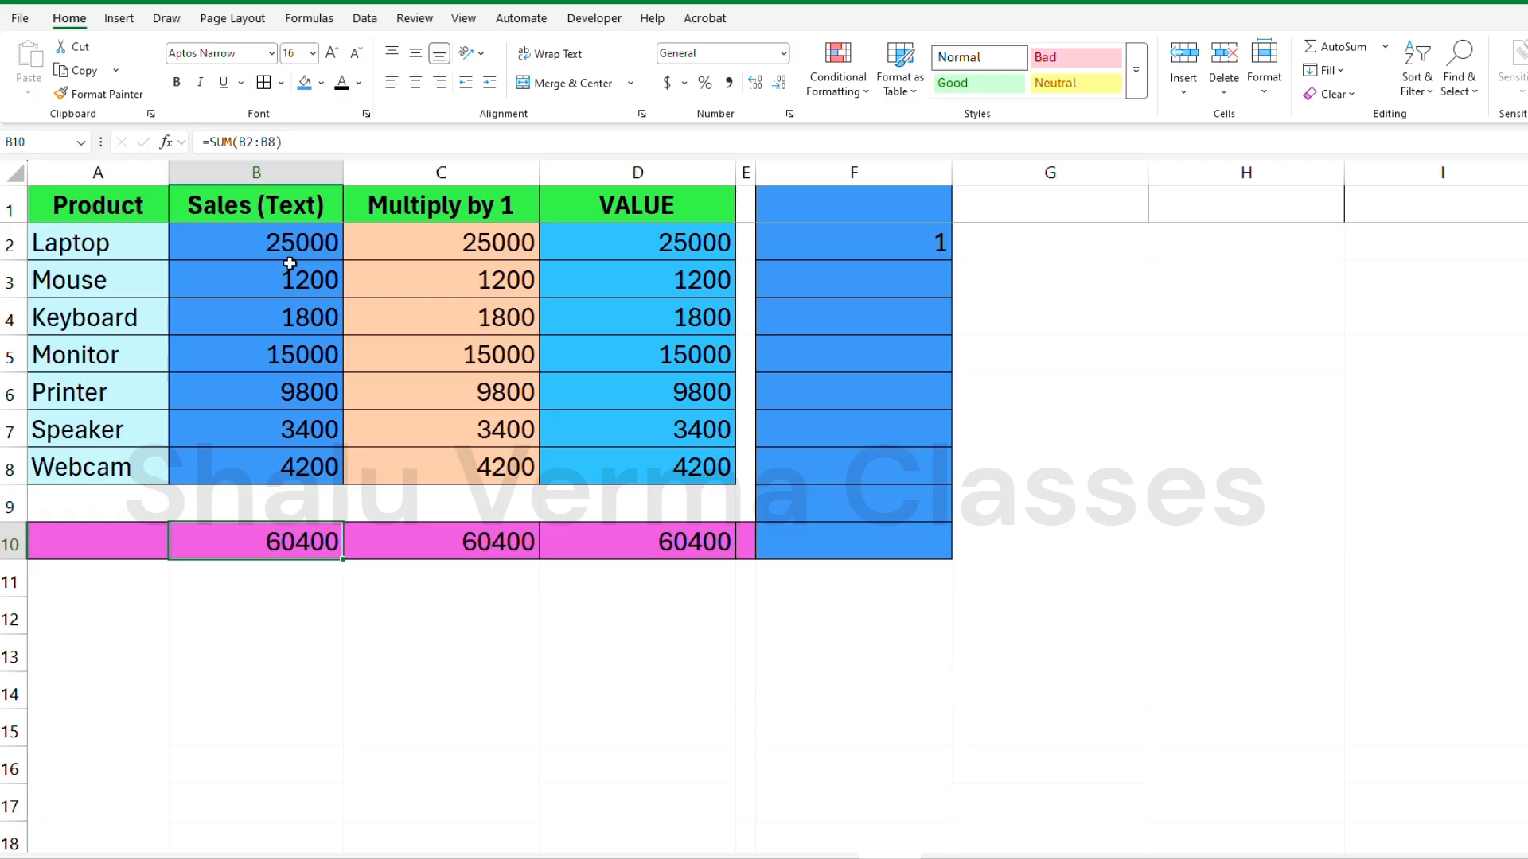
{"action": "left_click_drag", "start_coordinate": [289, 249], "coordinate": [296, 469]}
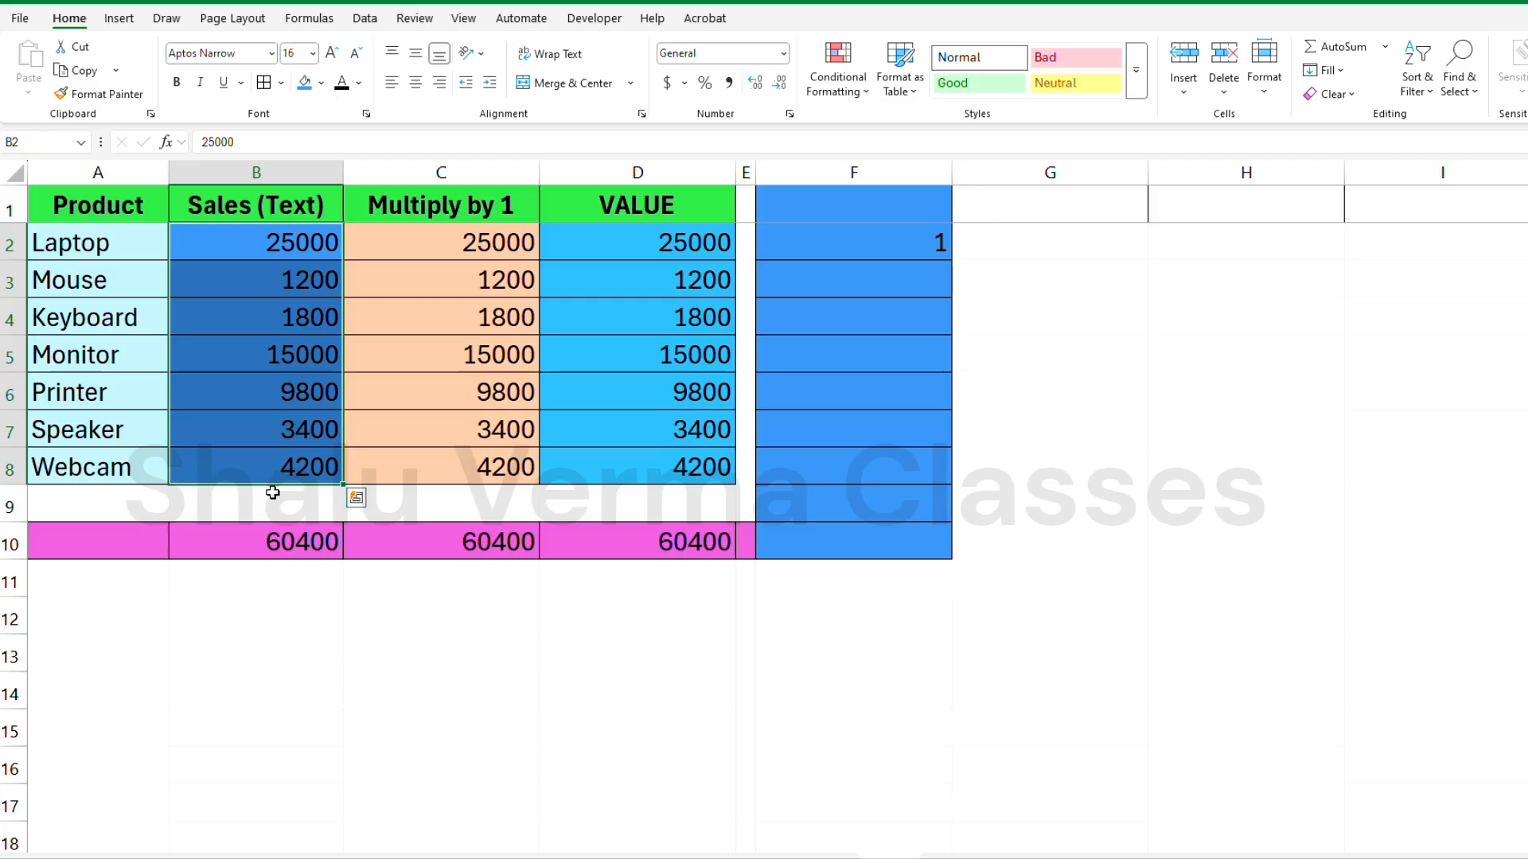
{"action": "key", "text": "ctrl+z"}
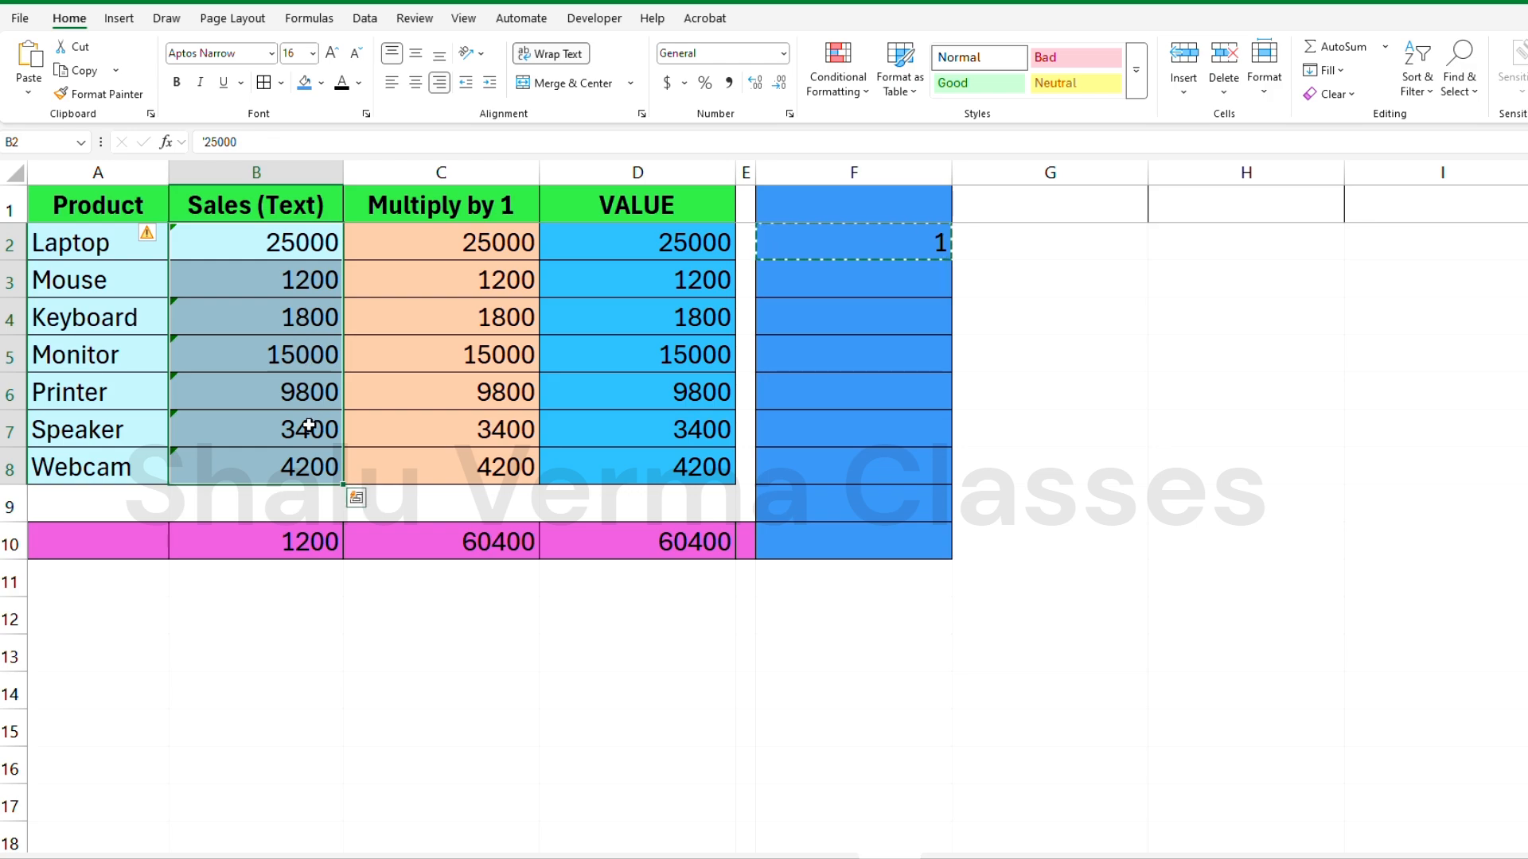
Redo the Paste Special multiplication on B2:B8 and check the converted entries in B4 and B3
{"action": "key", "text": "ctrl+y"}
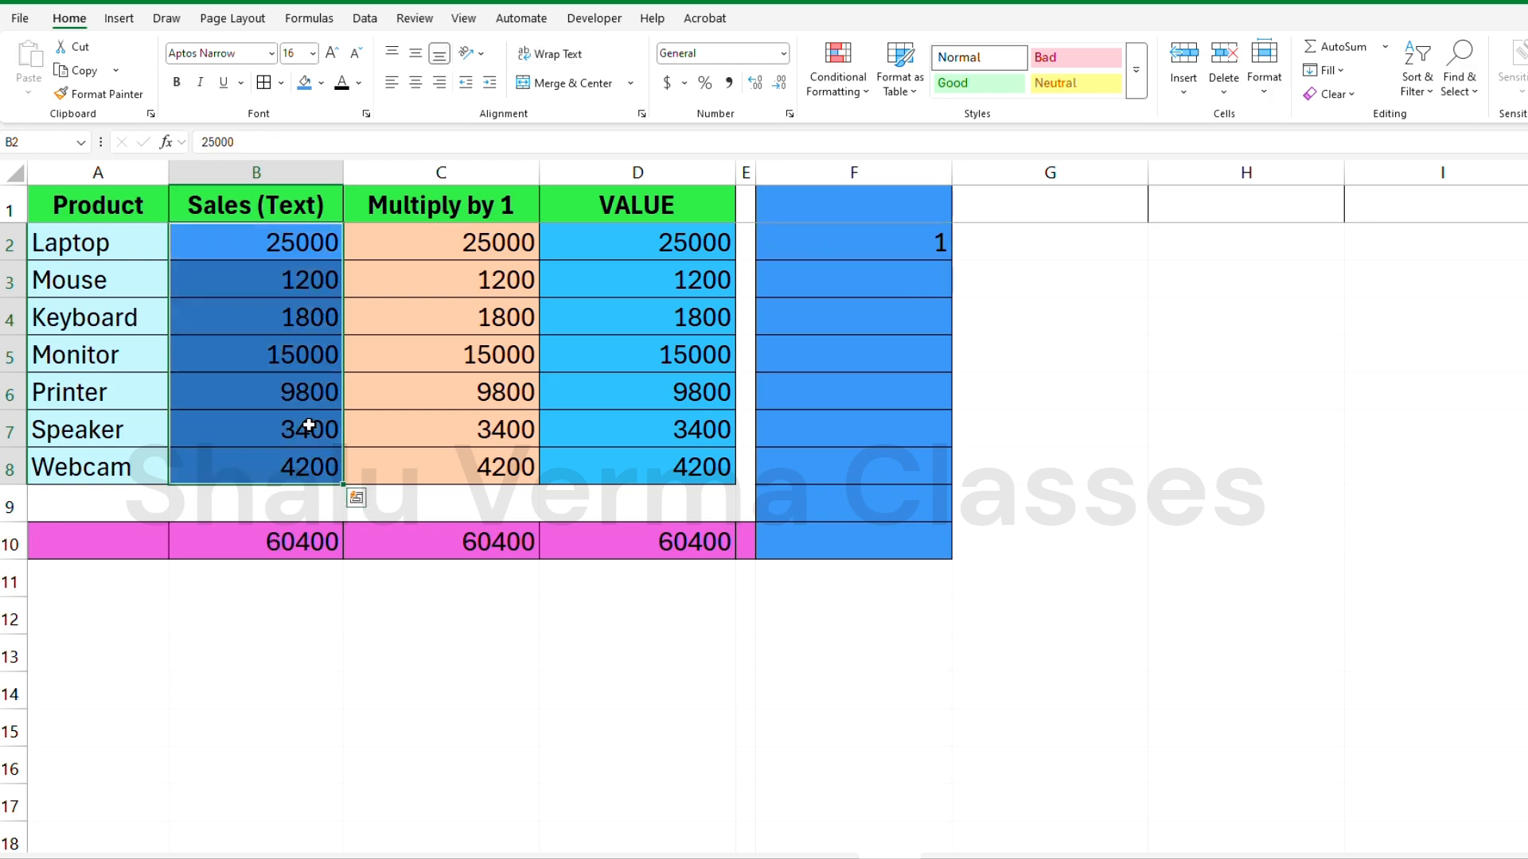
{"action": "left_click", "coordinate": [261, 313]}
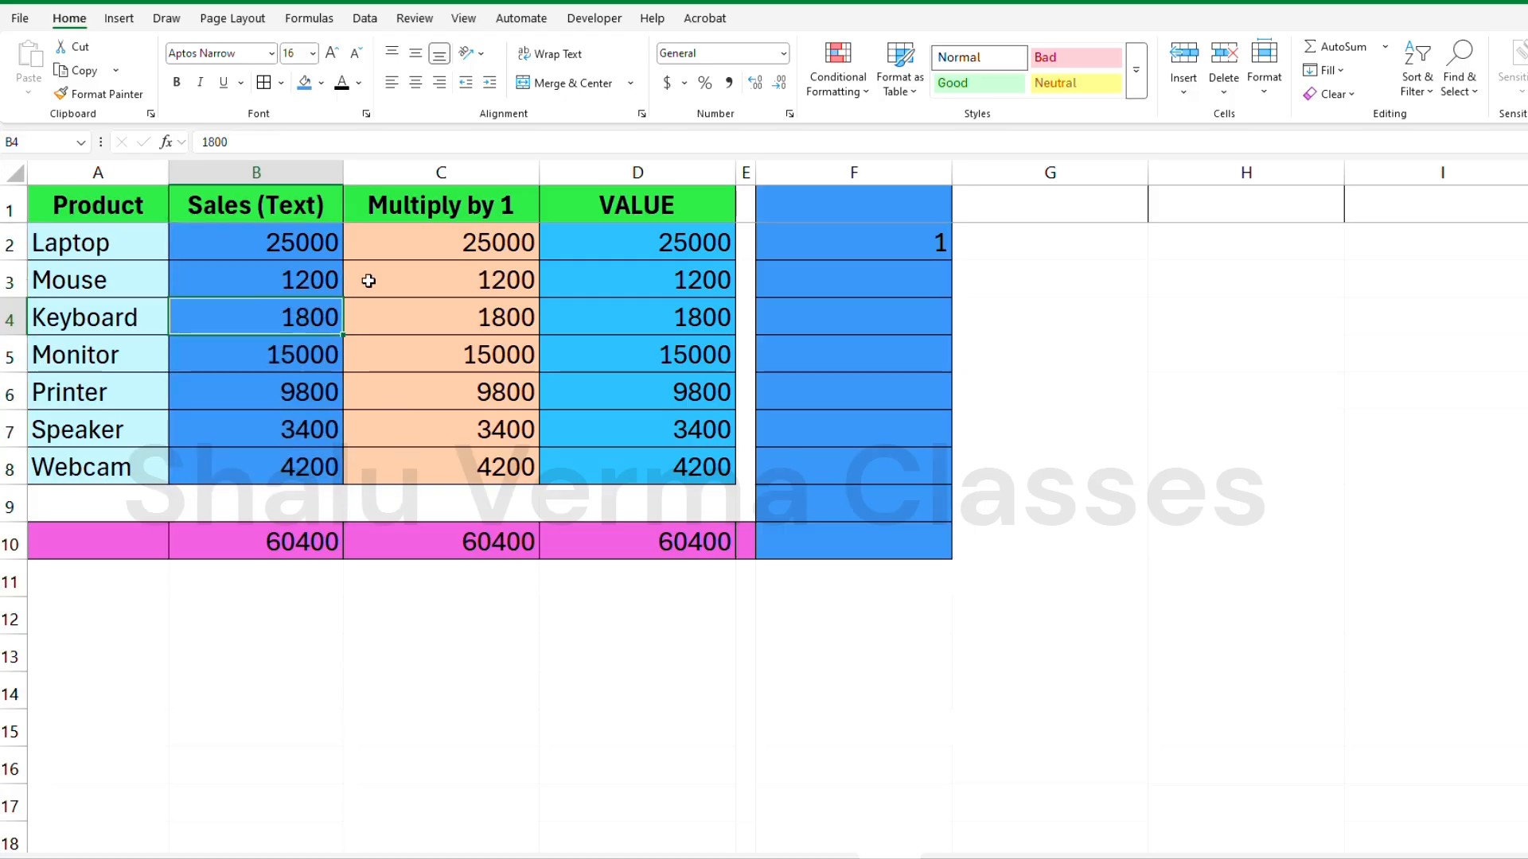
{"action": "left_click", "coordinate": [290, 280]}
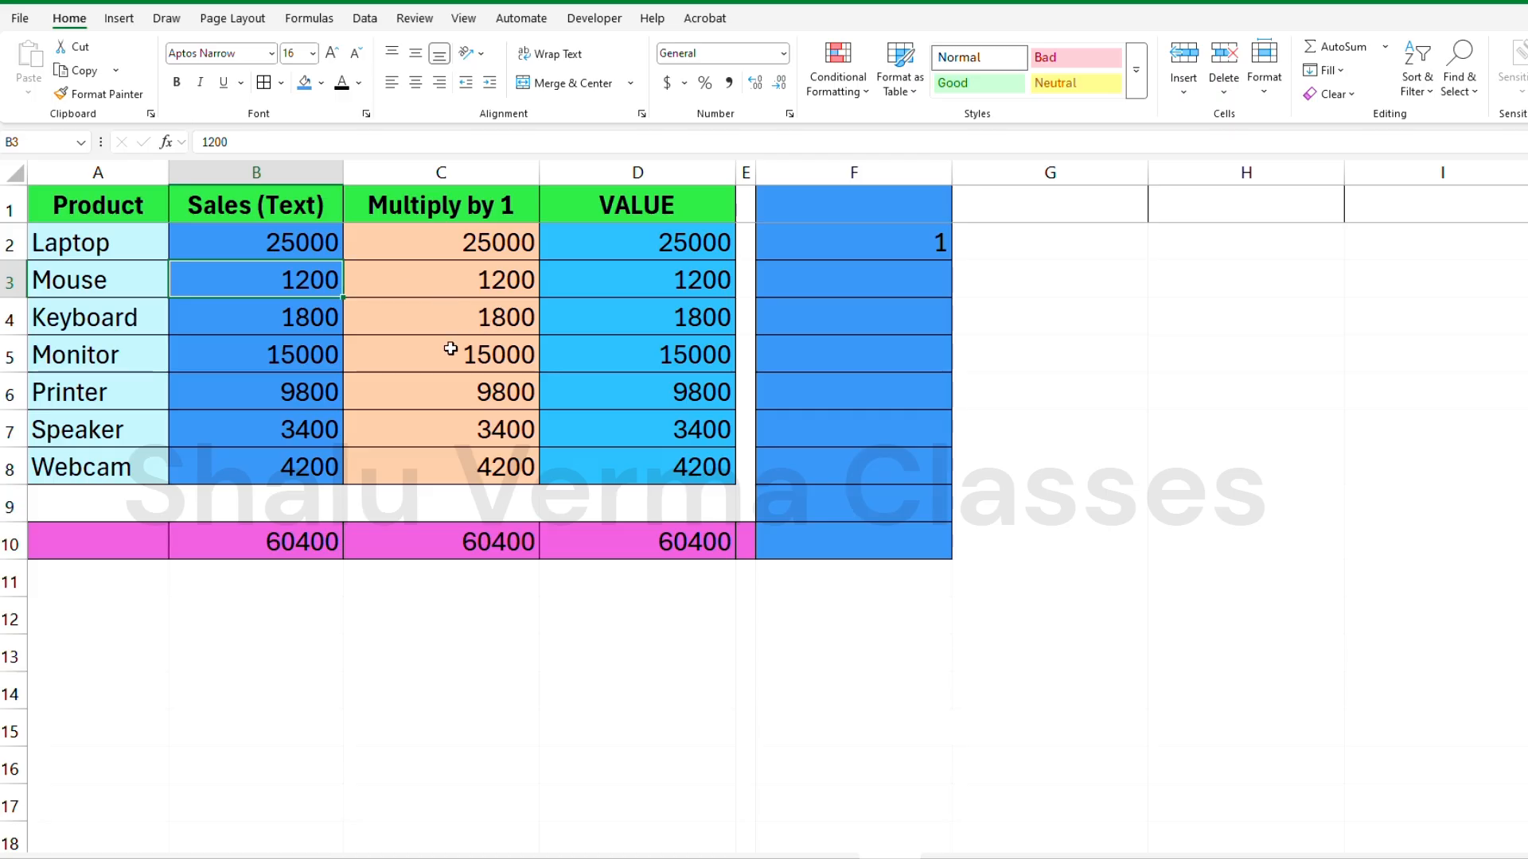
Inspect the VALUE formulas in D5 and D8, the multiplication formula in C6, and the totals in B10:D10
{"action": "left_click", "coordinate": [604, 345]}
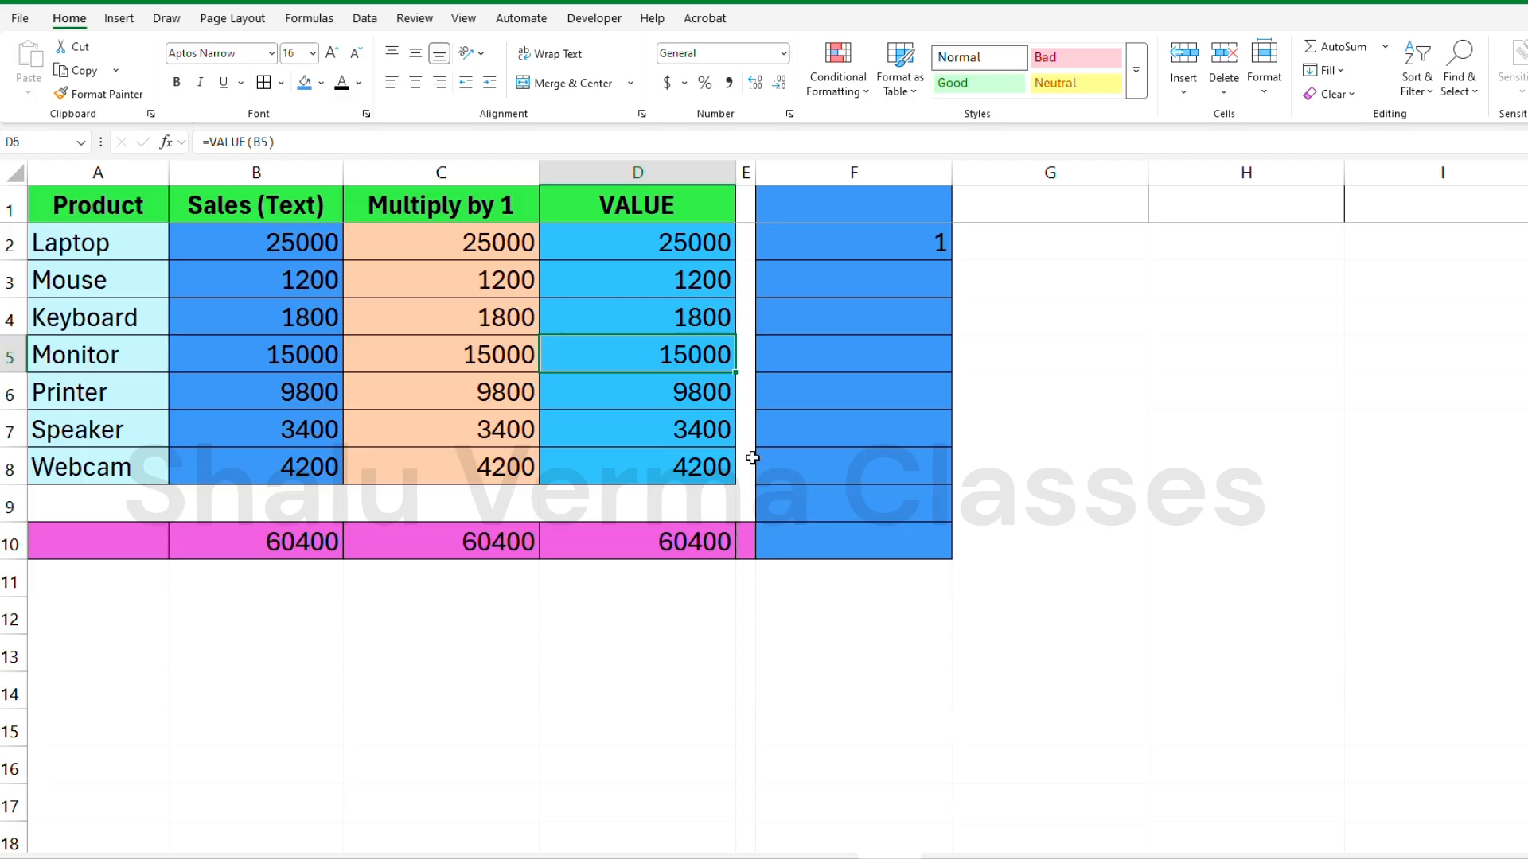
{"action": "left_click", "coordinate": [726, 450]}
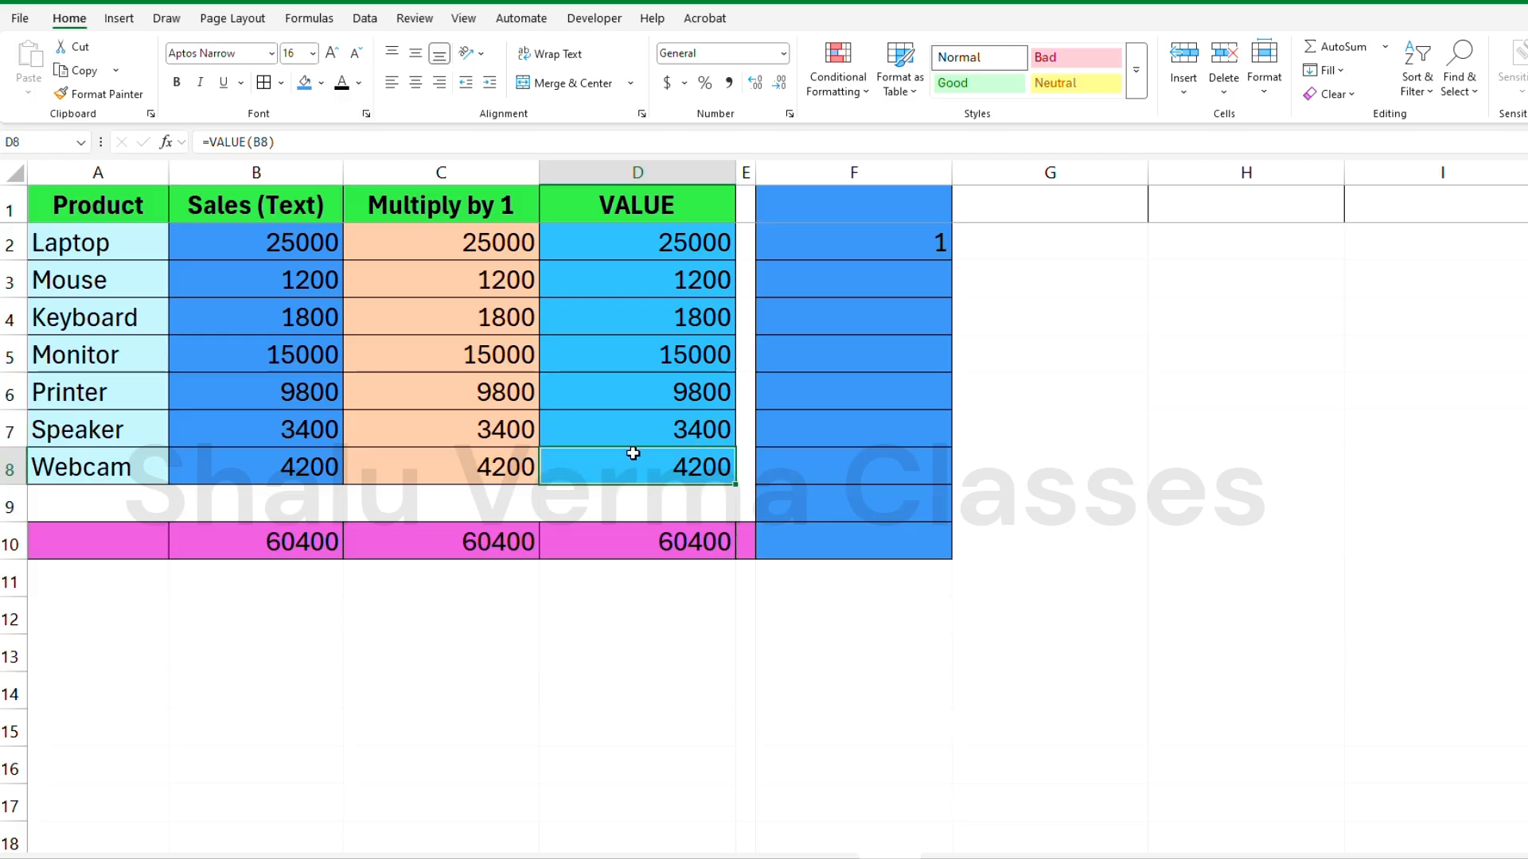
{"action": "left_click", "coordinate": [453, 389]}
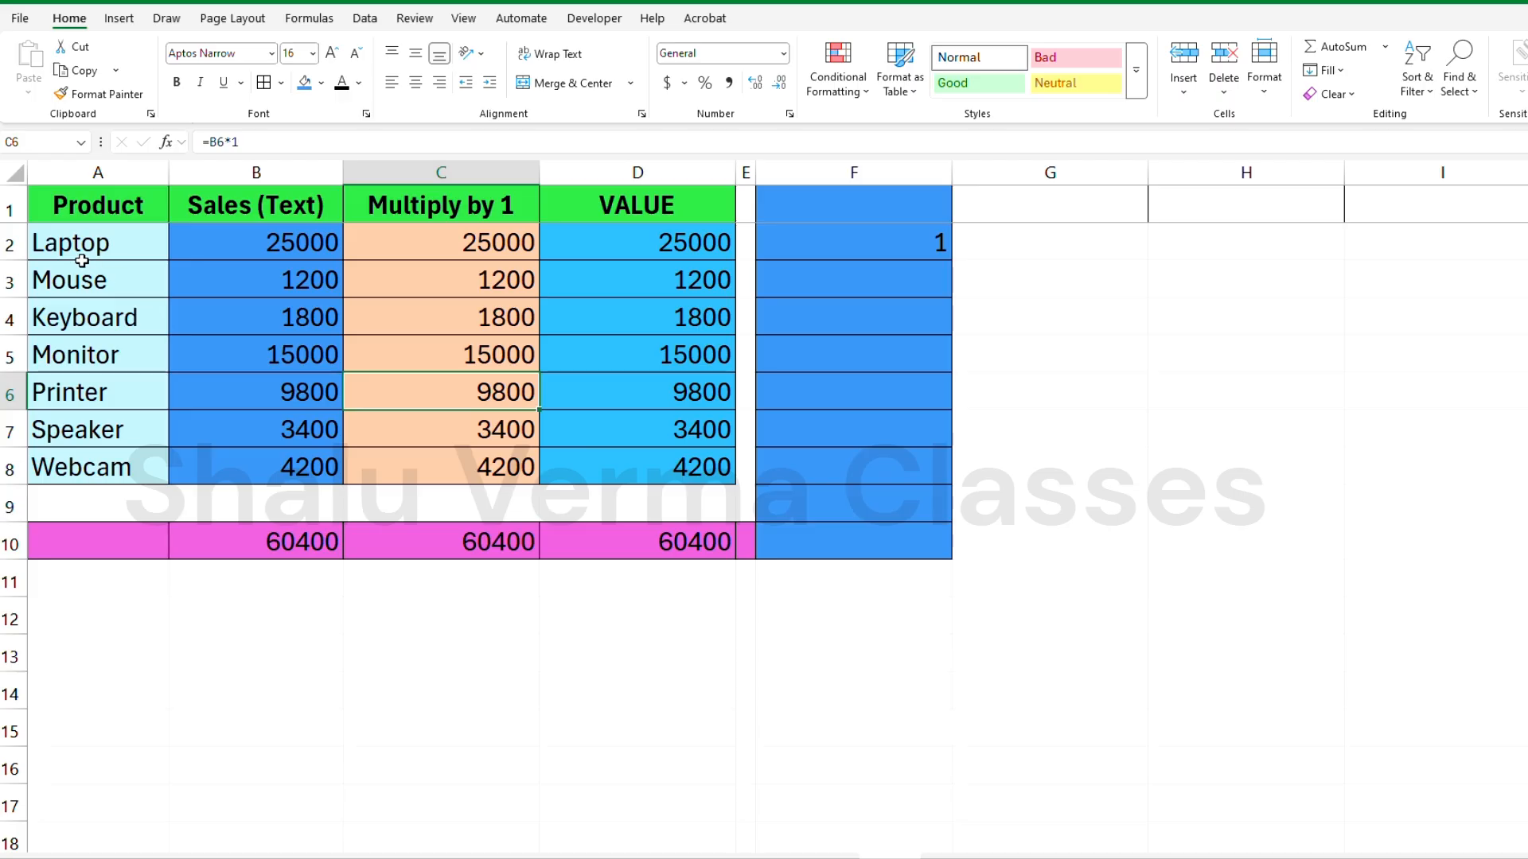
{"action": "mouse_move", "coordinate": [70, 242]}
{"action": "left_mouse_down"}
{"action": "mouse_move", "coordinate": [122, 323]}
{"action": "mouse_move", "coordinate": [493, 470]}
{"action": "mouse_move", "coordinate": [588, 471]}
{"action": "left_mouse_up"}
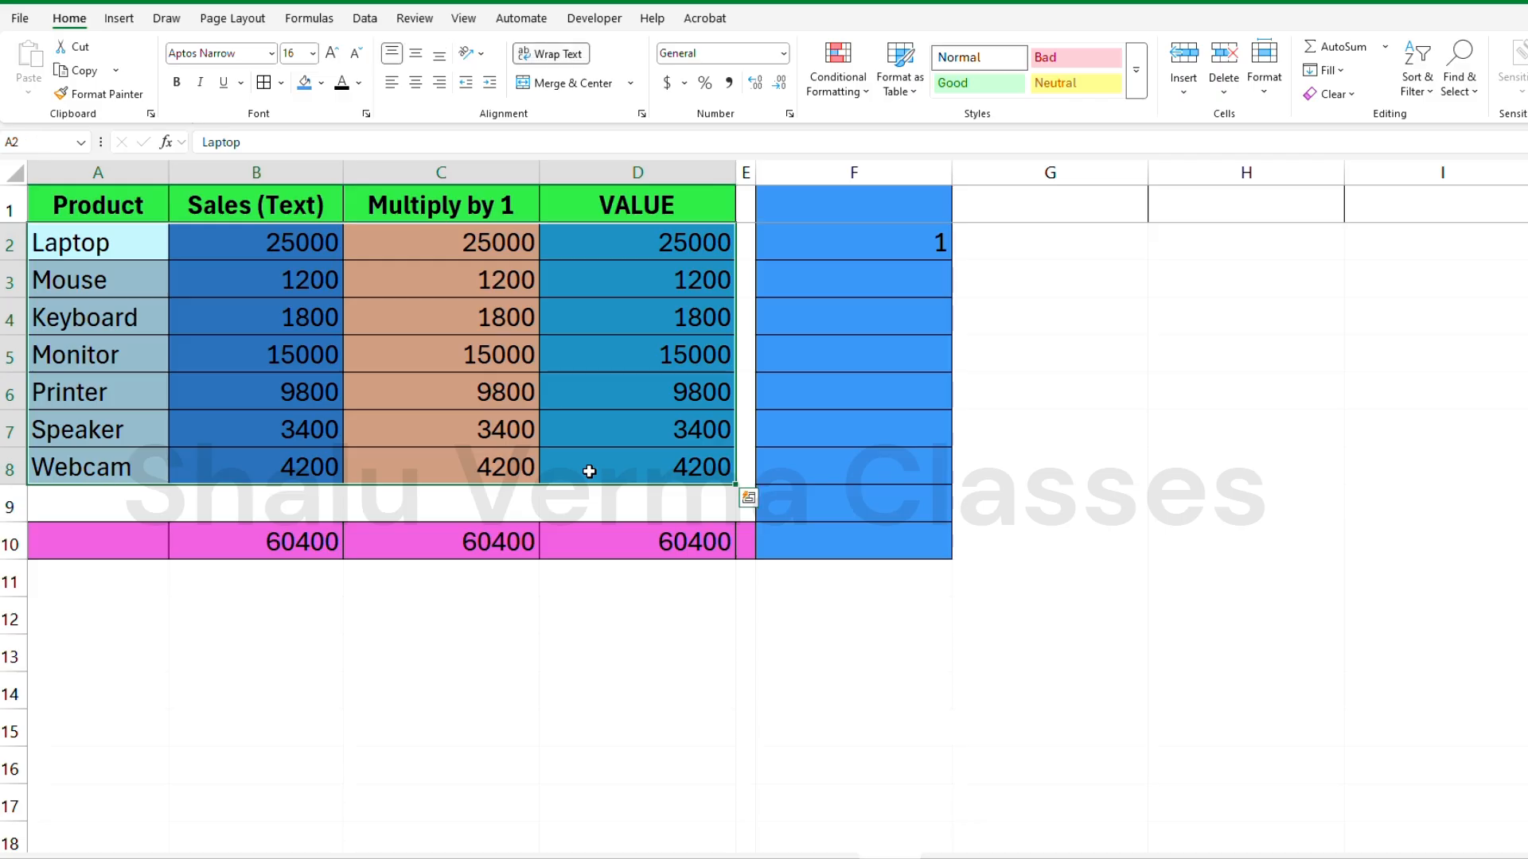
{"action": "left_click", "coordinate": [408, 547]}
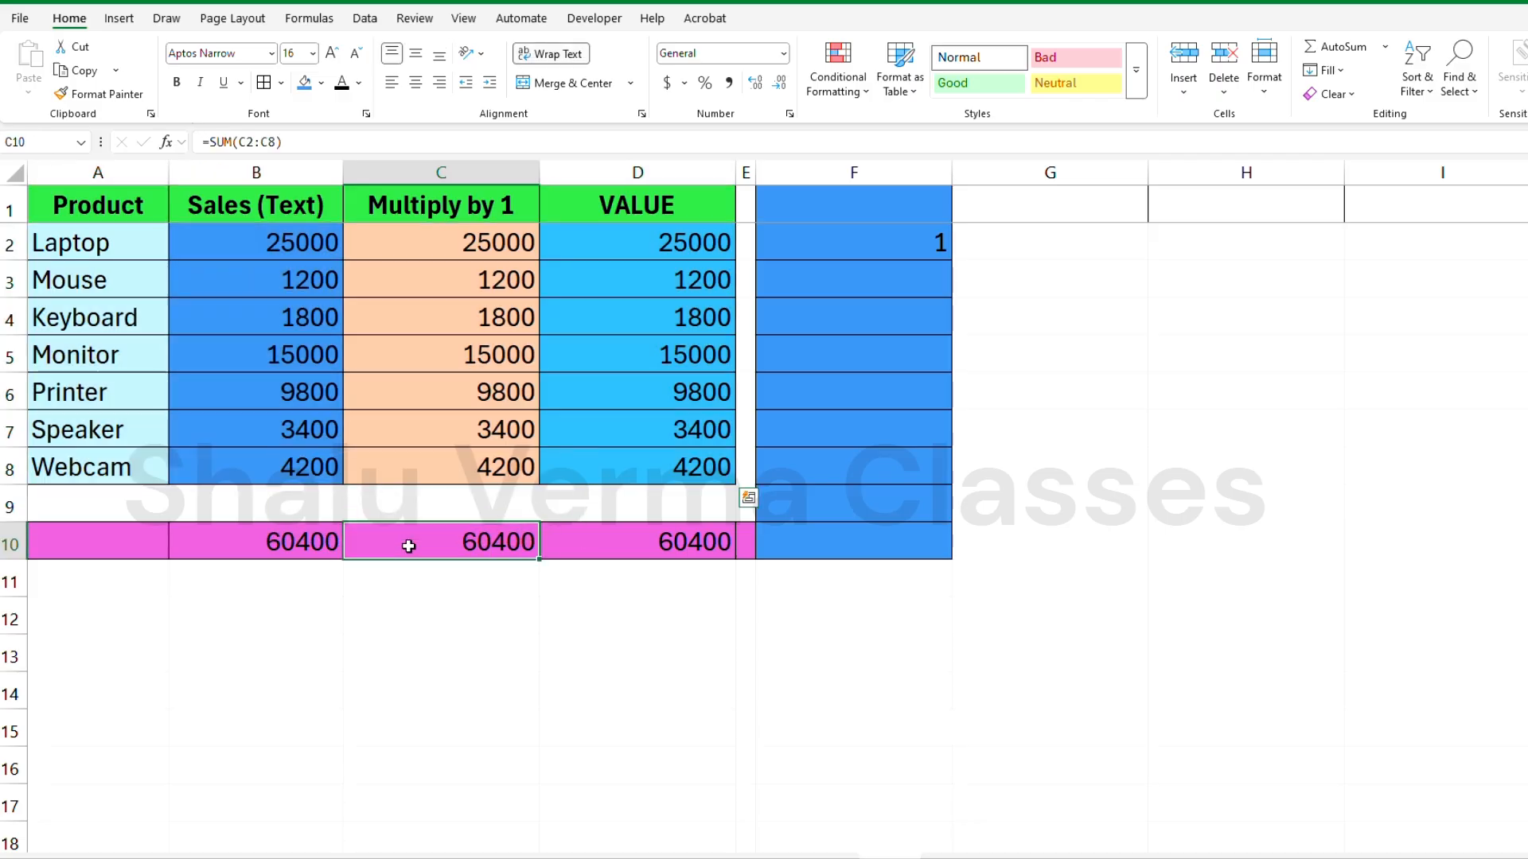
{"action": "left_click_drag", "start_coordinate": [293, 545], "coordinate": [623, 549]}
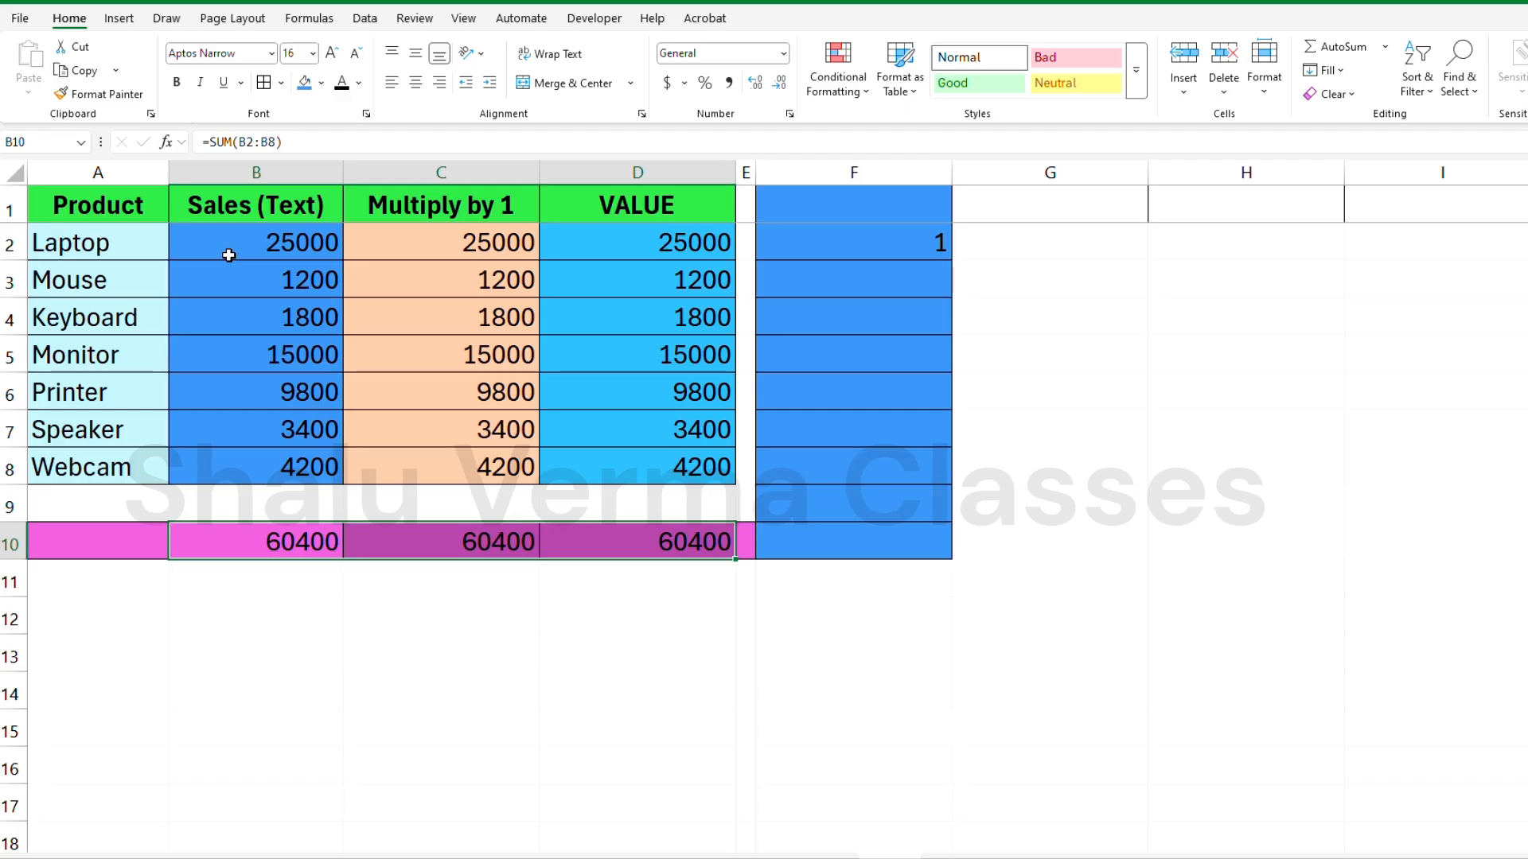
Review the Sales (Text), Multiply by 1 and VALUE columns down to row 8 along with their totals in row 10
{"action": "left_click", "coordinate": [281, 246]}
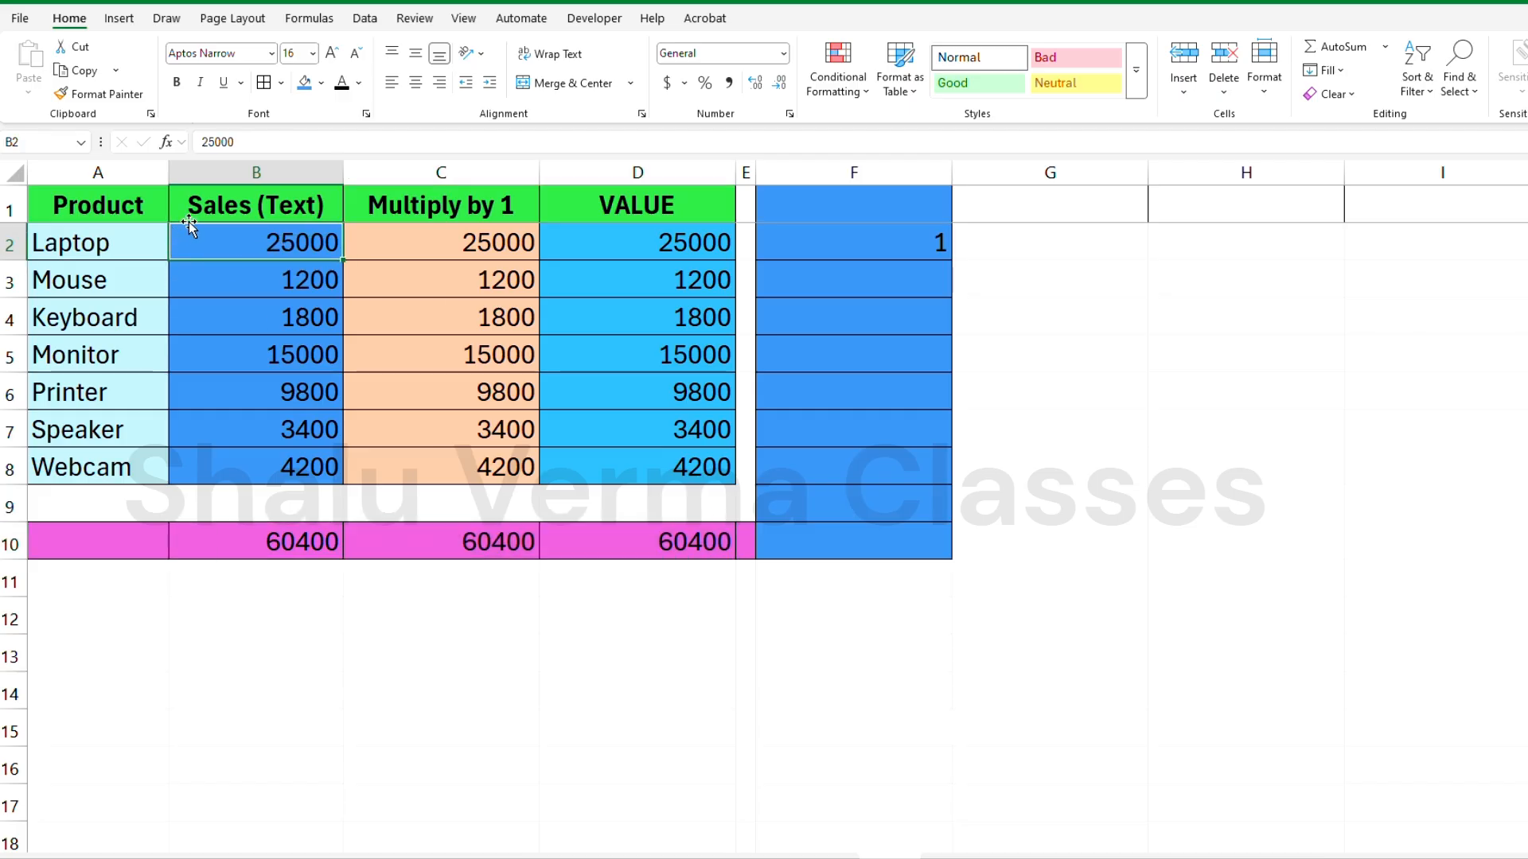
{"action": "left_click", "coordinate": [188, 291]}
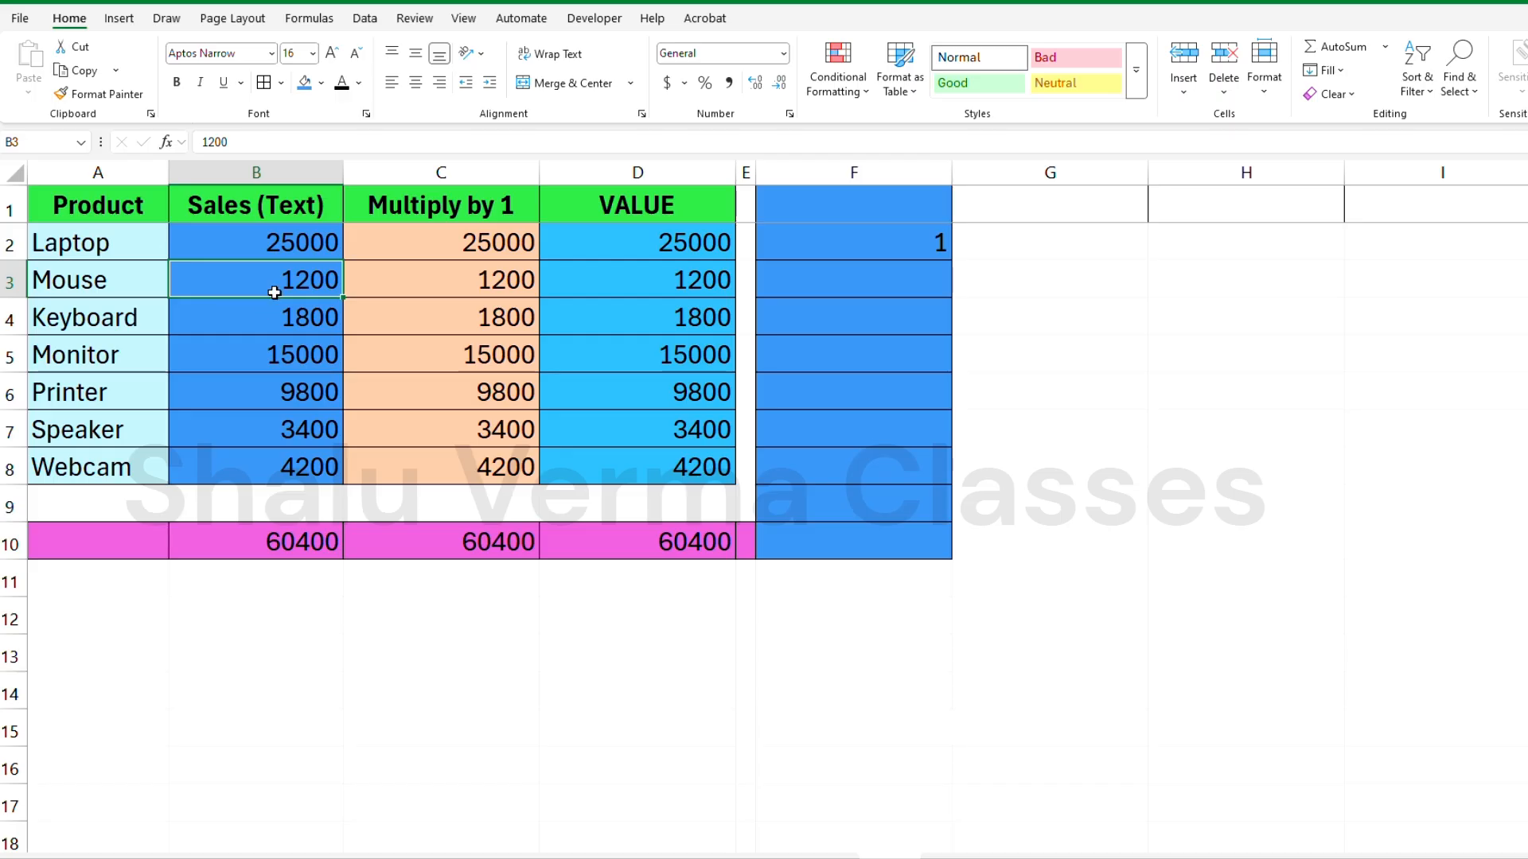
{"action": "left_click", "coordinate": [177, 319]}
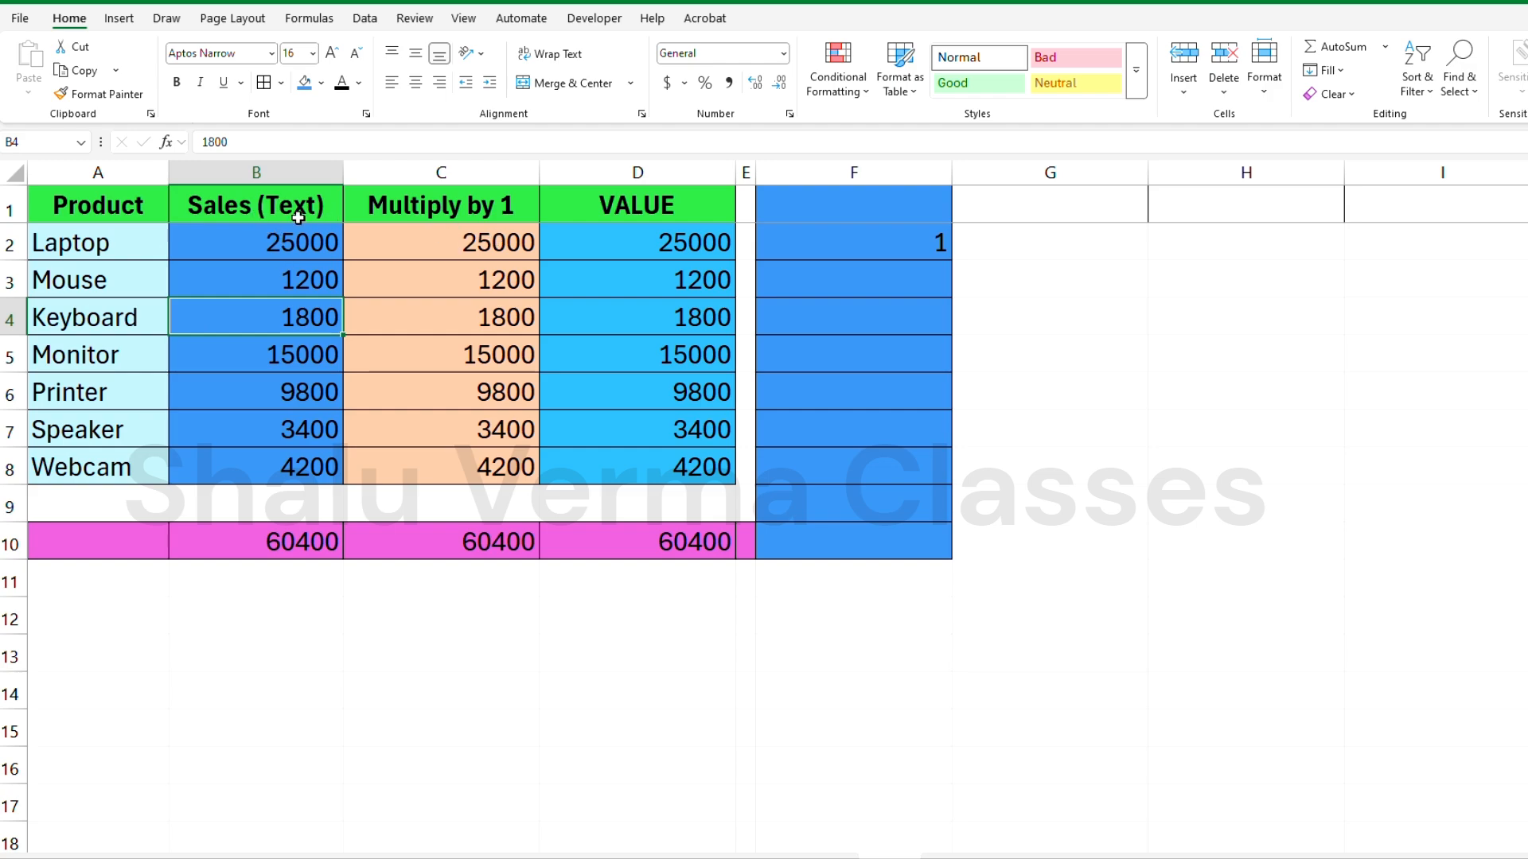
{"action": "left_click_drag", "start_coordinate": [255, 204], "coordinate": [280, 458]}
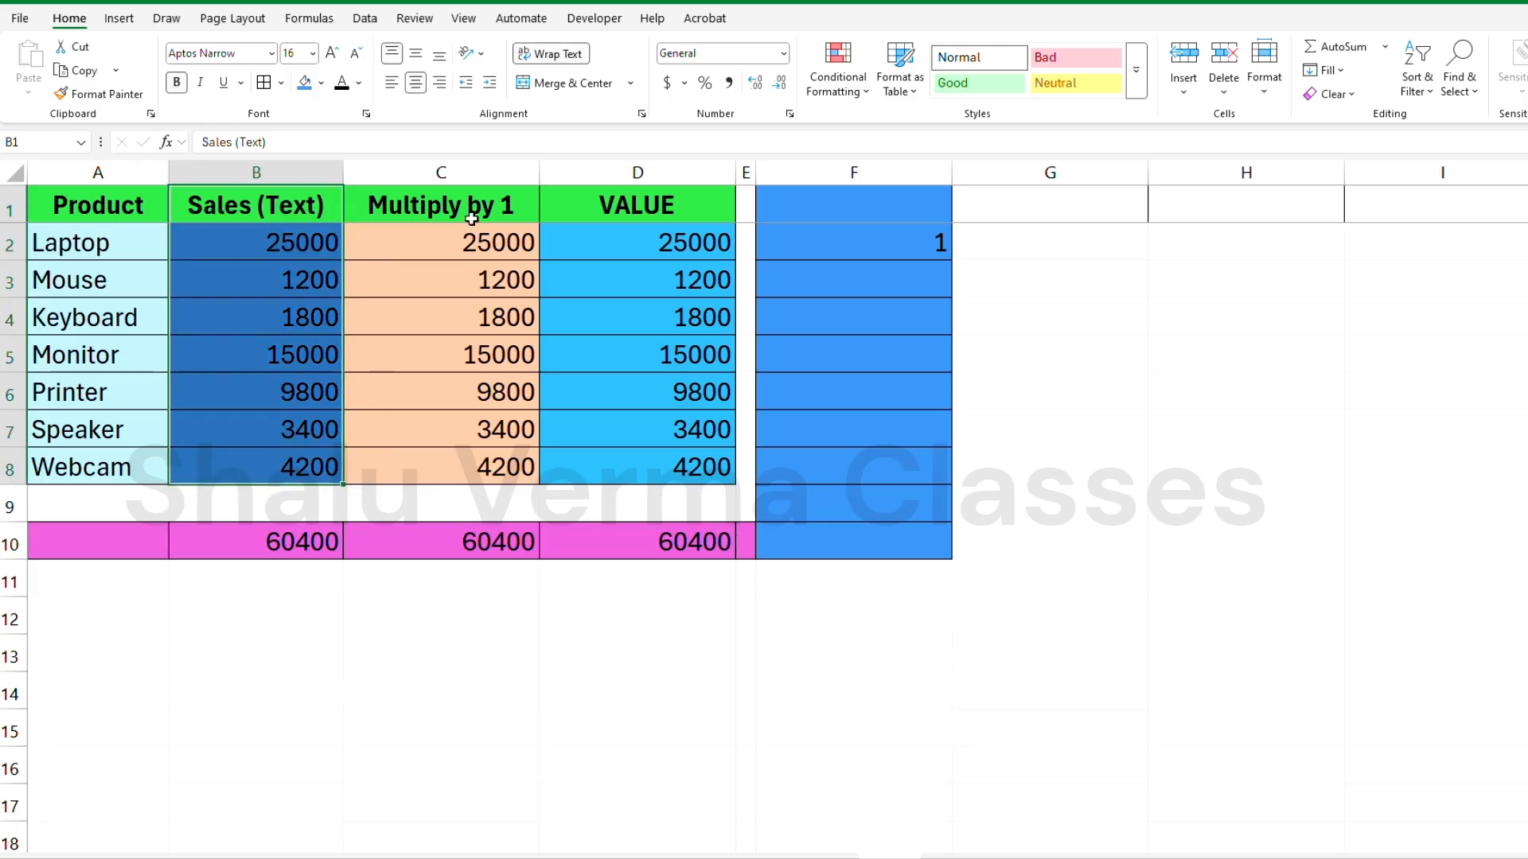
{"action": "left_click_drag", "start_coordinate": [470, 206], "coordinate": [478, 455]}
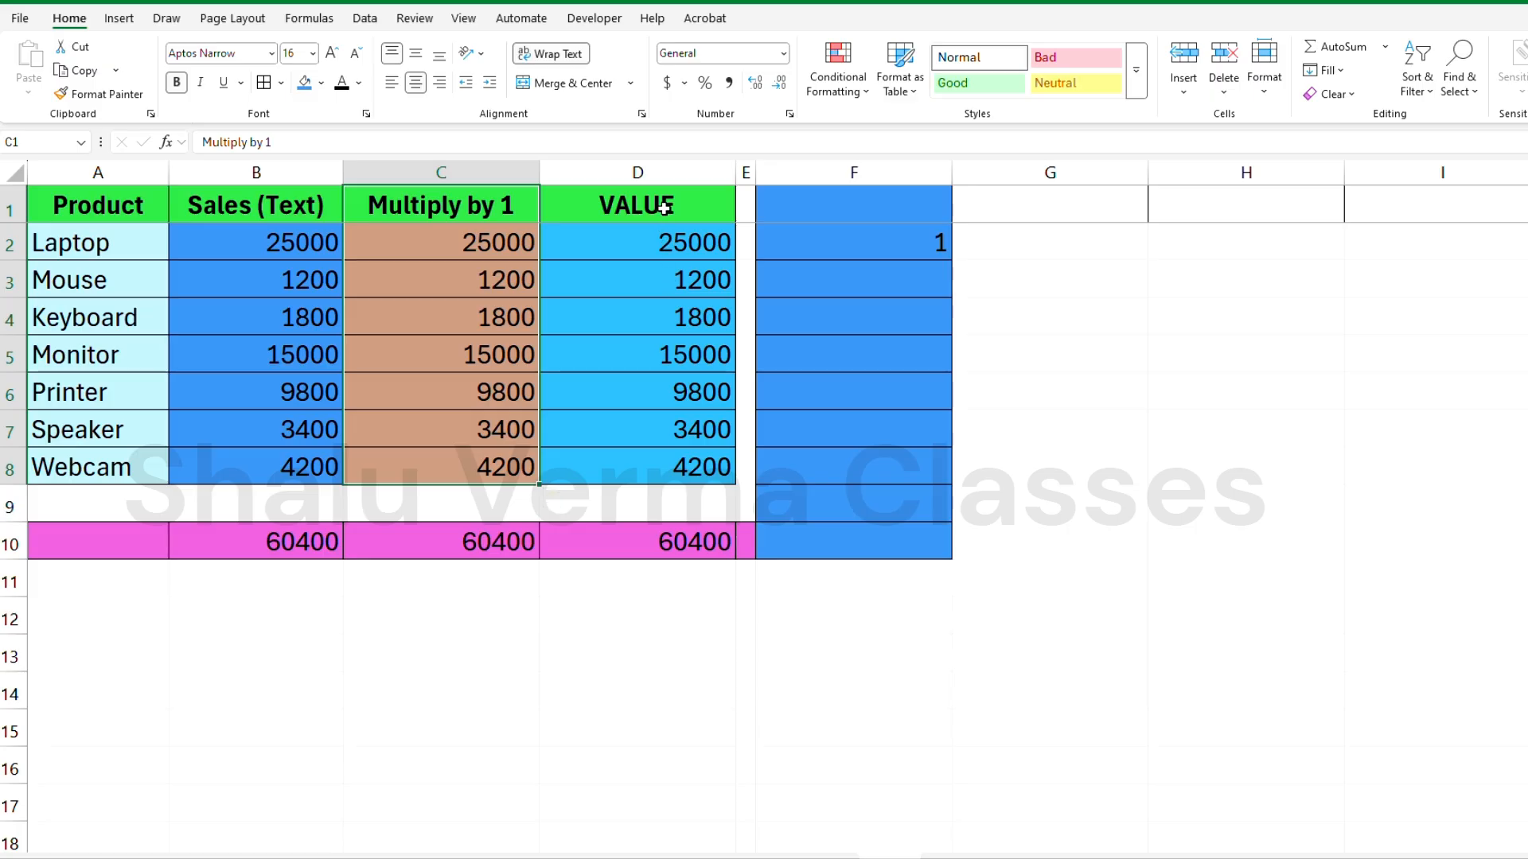
{"action": "left_click_drag", "start_coordinate": [665, 209], "coordinate": [647, 455]}
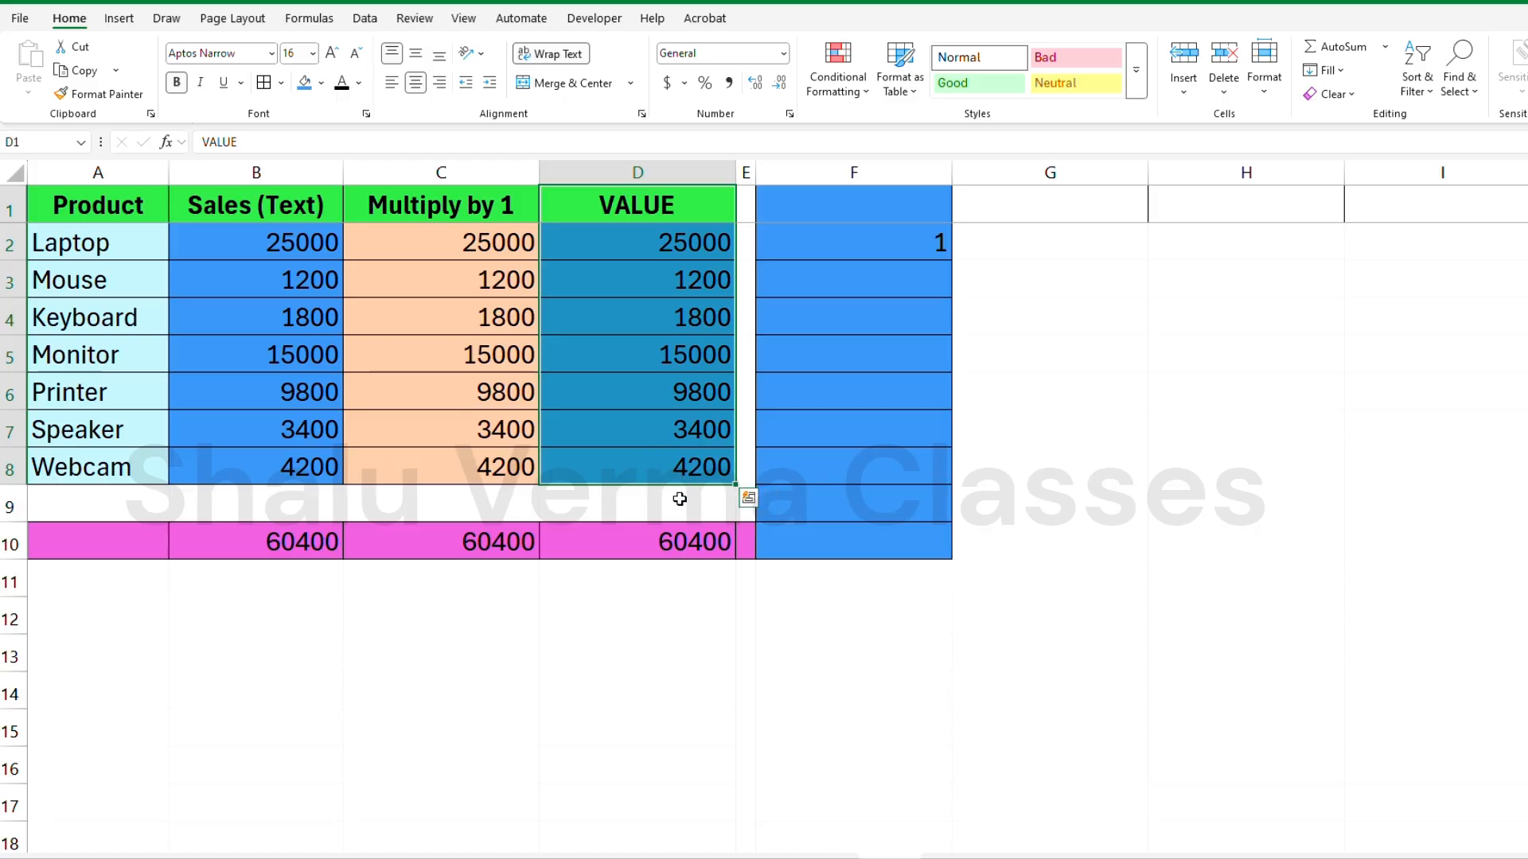
{"action": "left_click", "coordinate": [699, 539]}
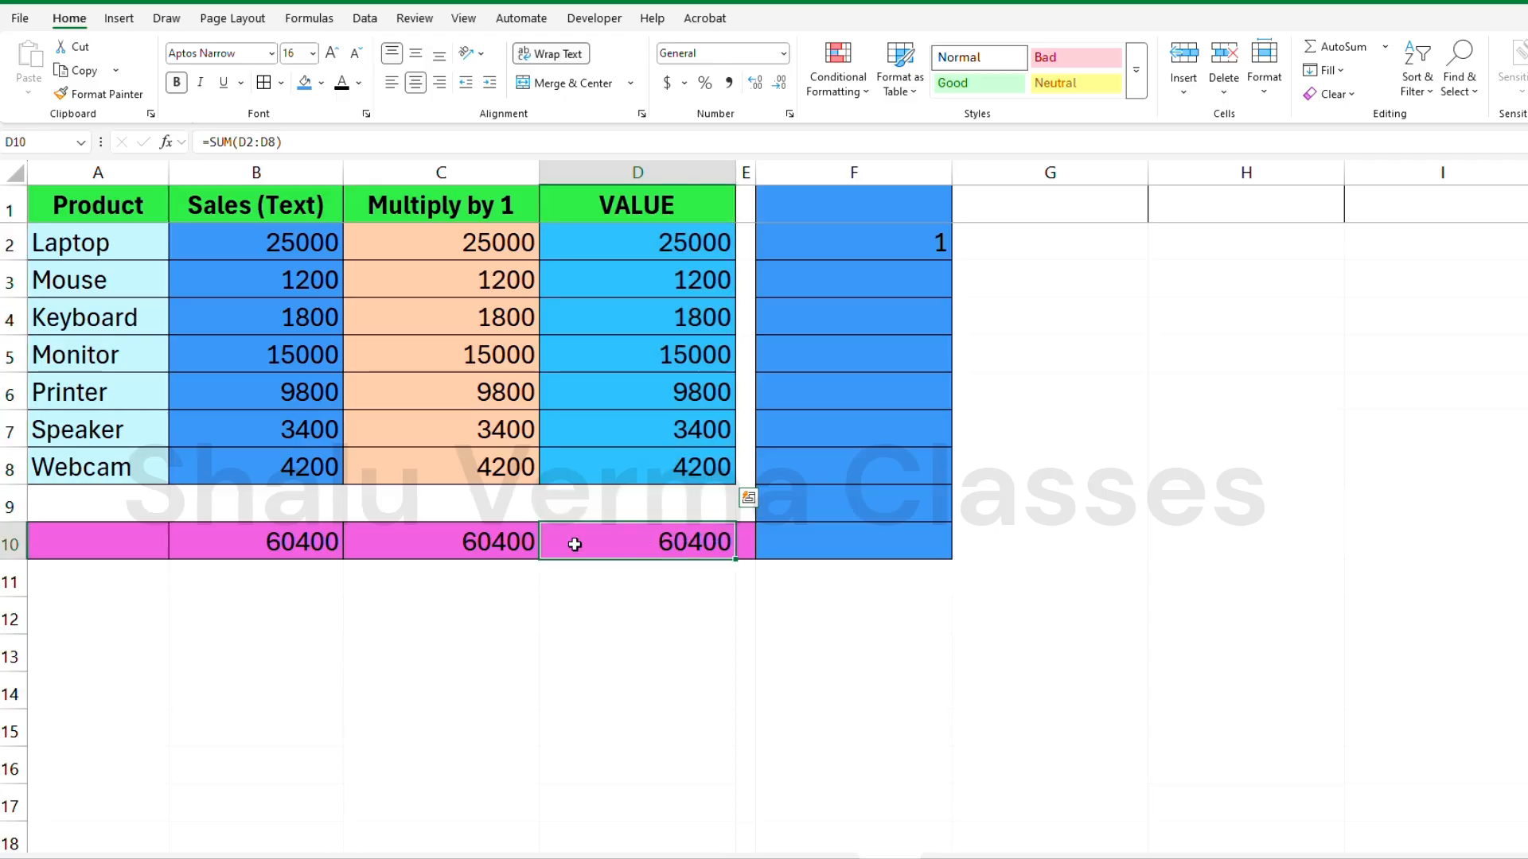
{"action": "left_click_drag", "start_coordinate": [574, 544], "coordinate": [201, 544]}
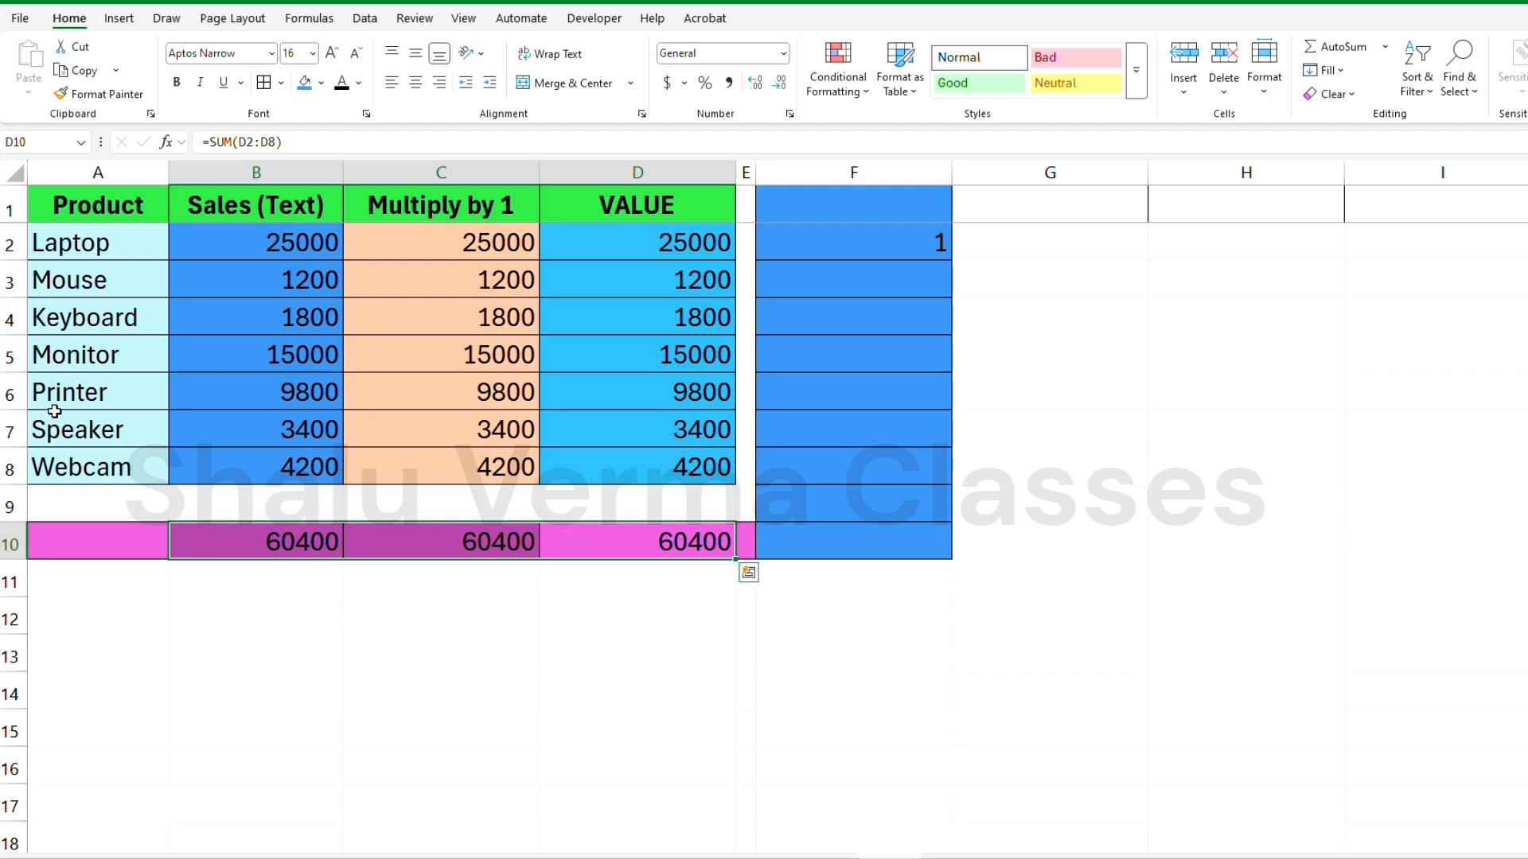
Compare the three sales columns again and examine the SUM formulas in B10, C10 and D10
{"action": "scroll", "coordinate": [54, 399], "scroll_direction": "up", "scroll_amount": 3}
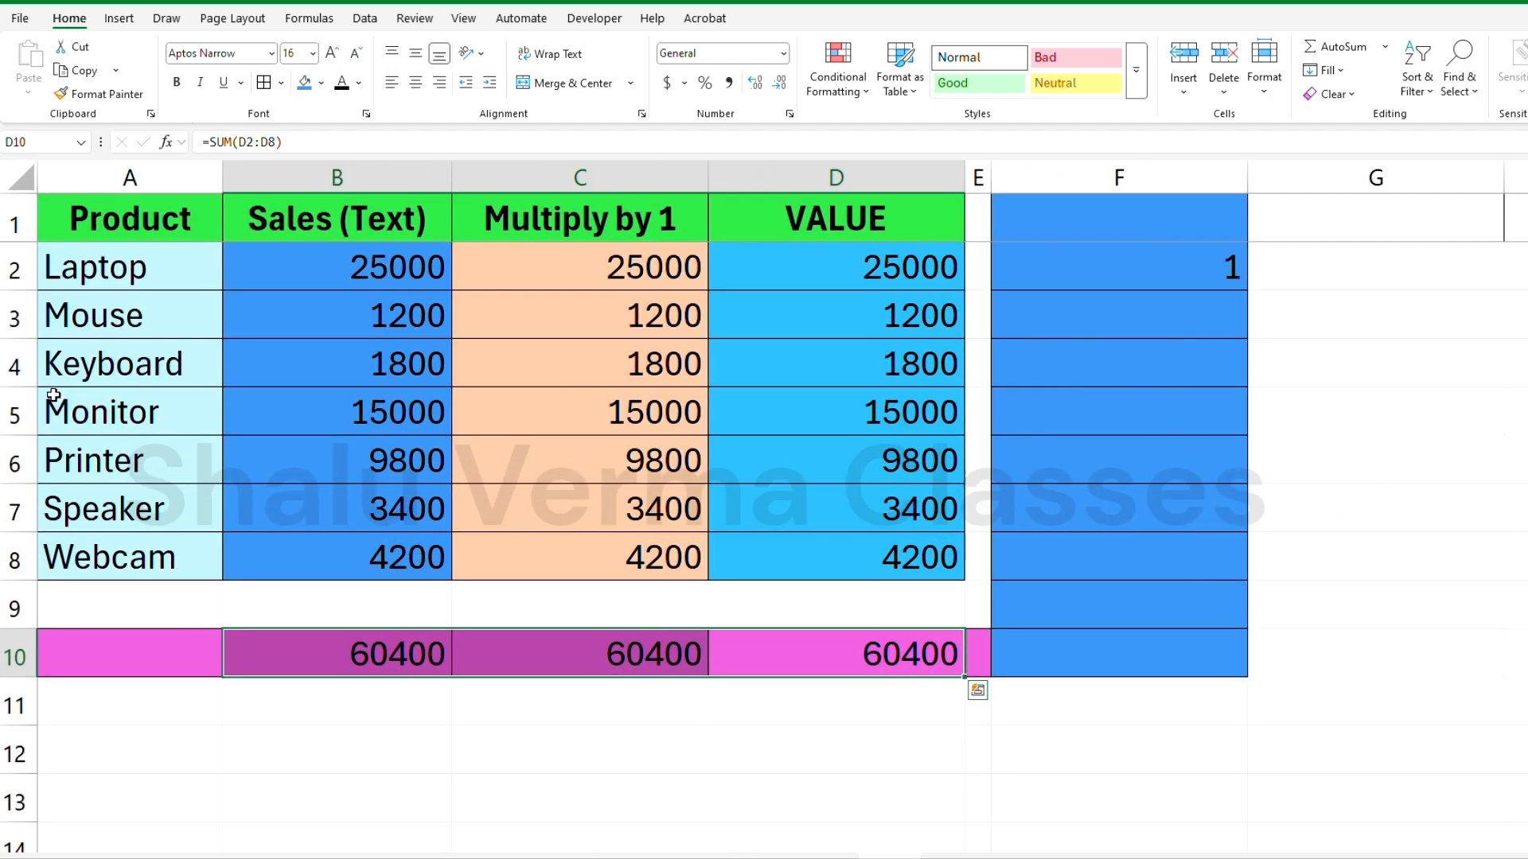
{"action": "scroll", "coordinate": [71, 376], "scroll_direction": "up", "scroll_amount": 1}
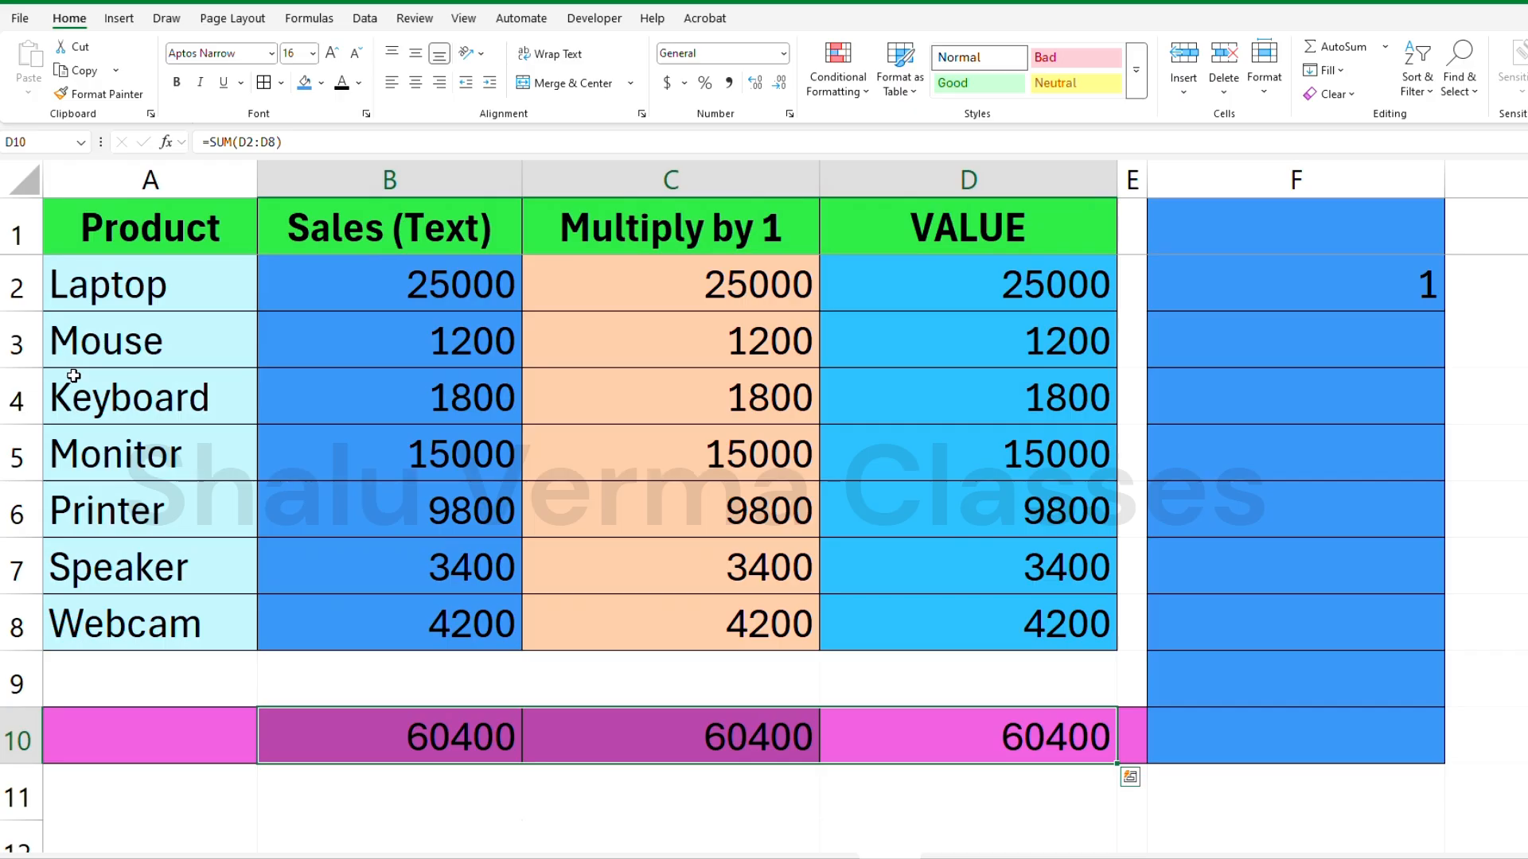
{"action": "left_click", "coordinate": [153, 342]}
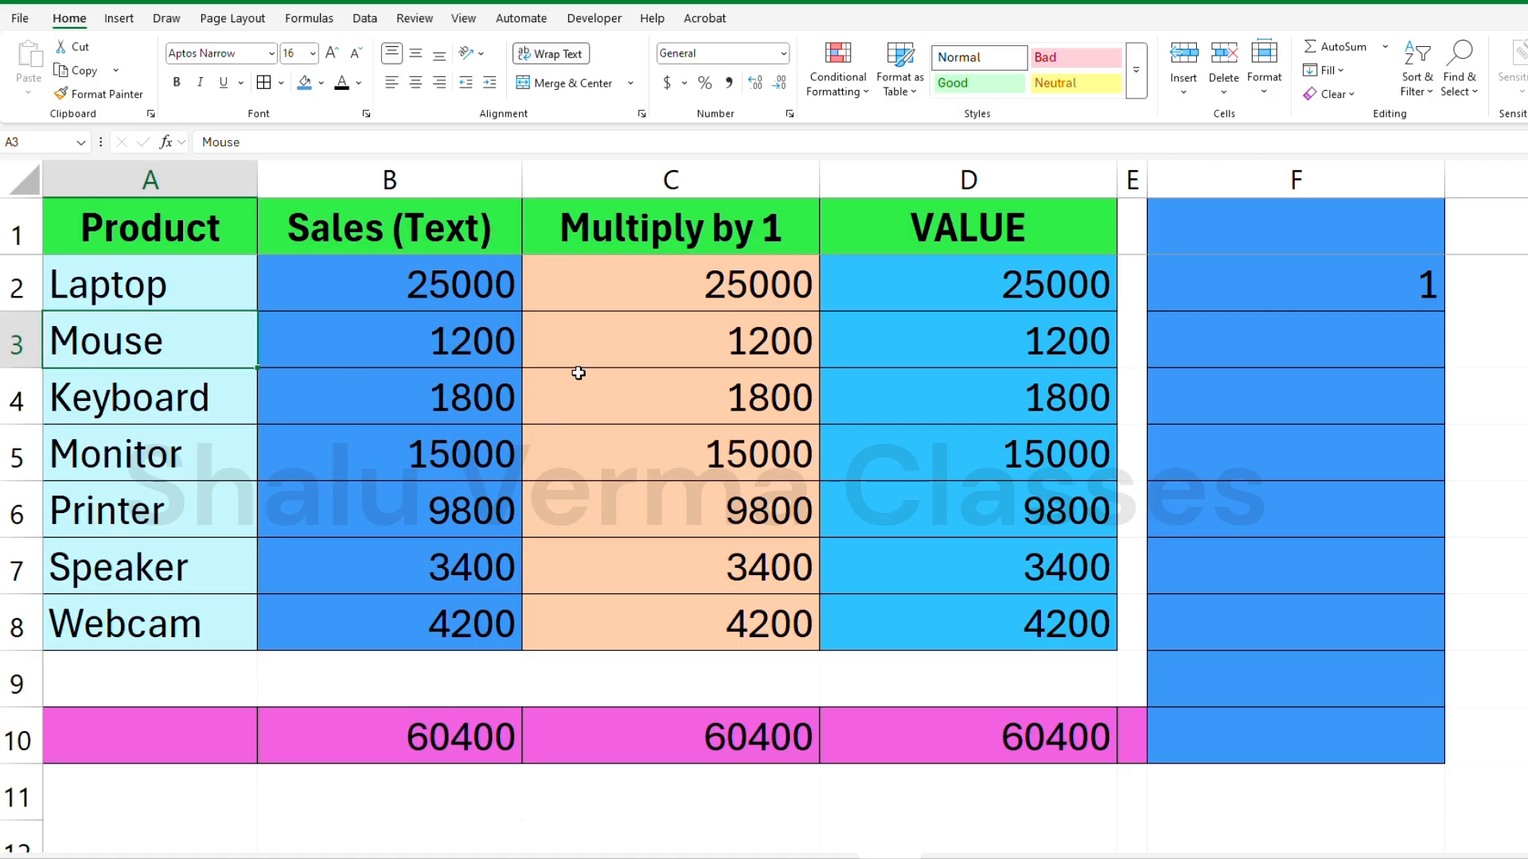
{"action": "left_click", "coordinate": [476, 360]}
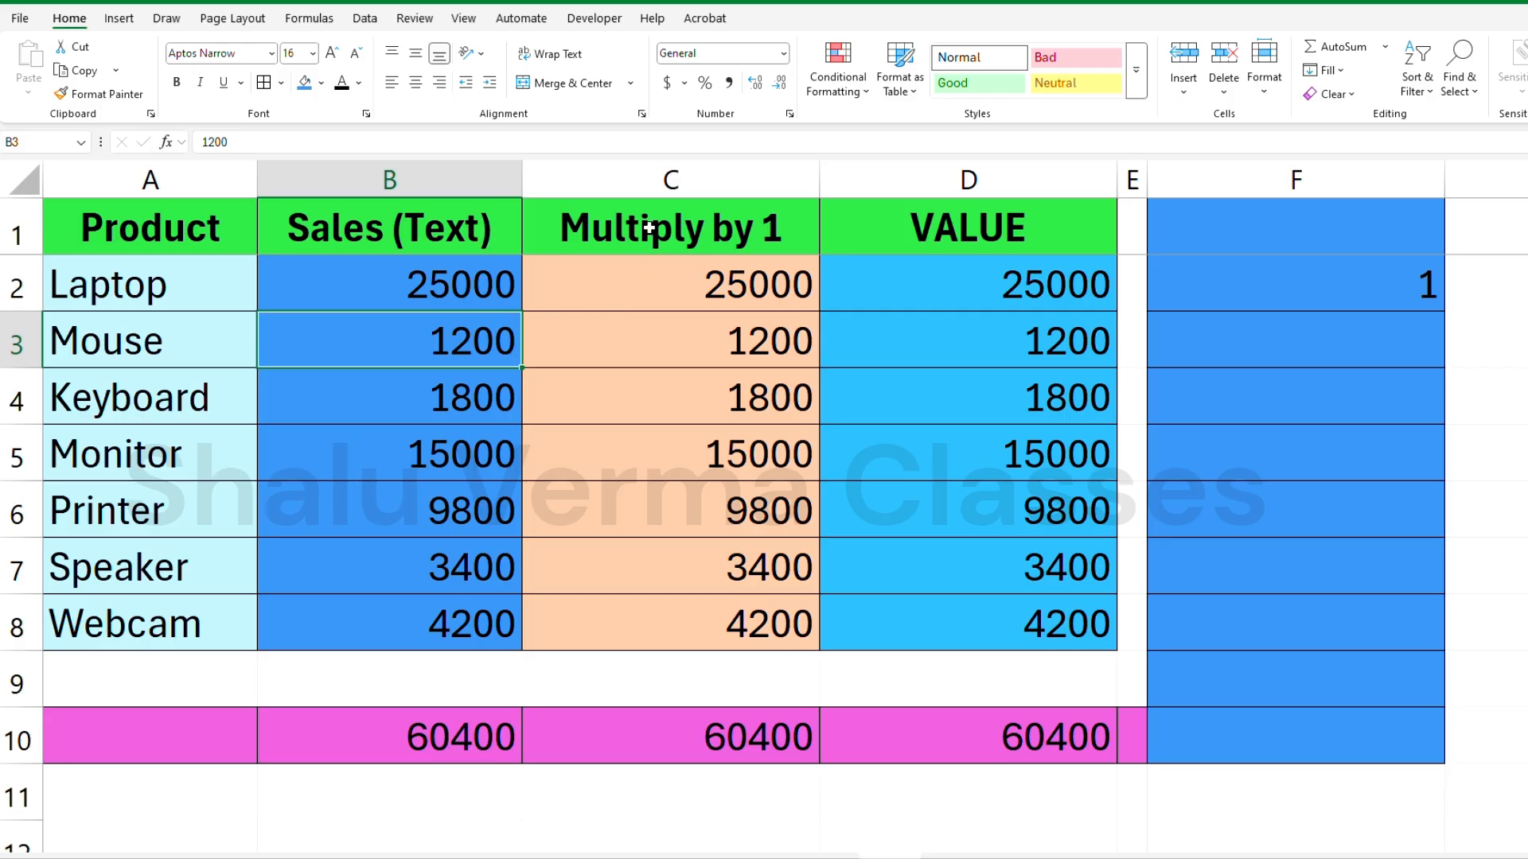
{"action": "left_click_drag", "start_coordinate": [649, 221], "coordinate": [659, 606]}
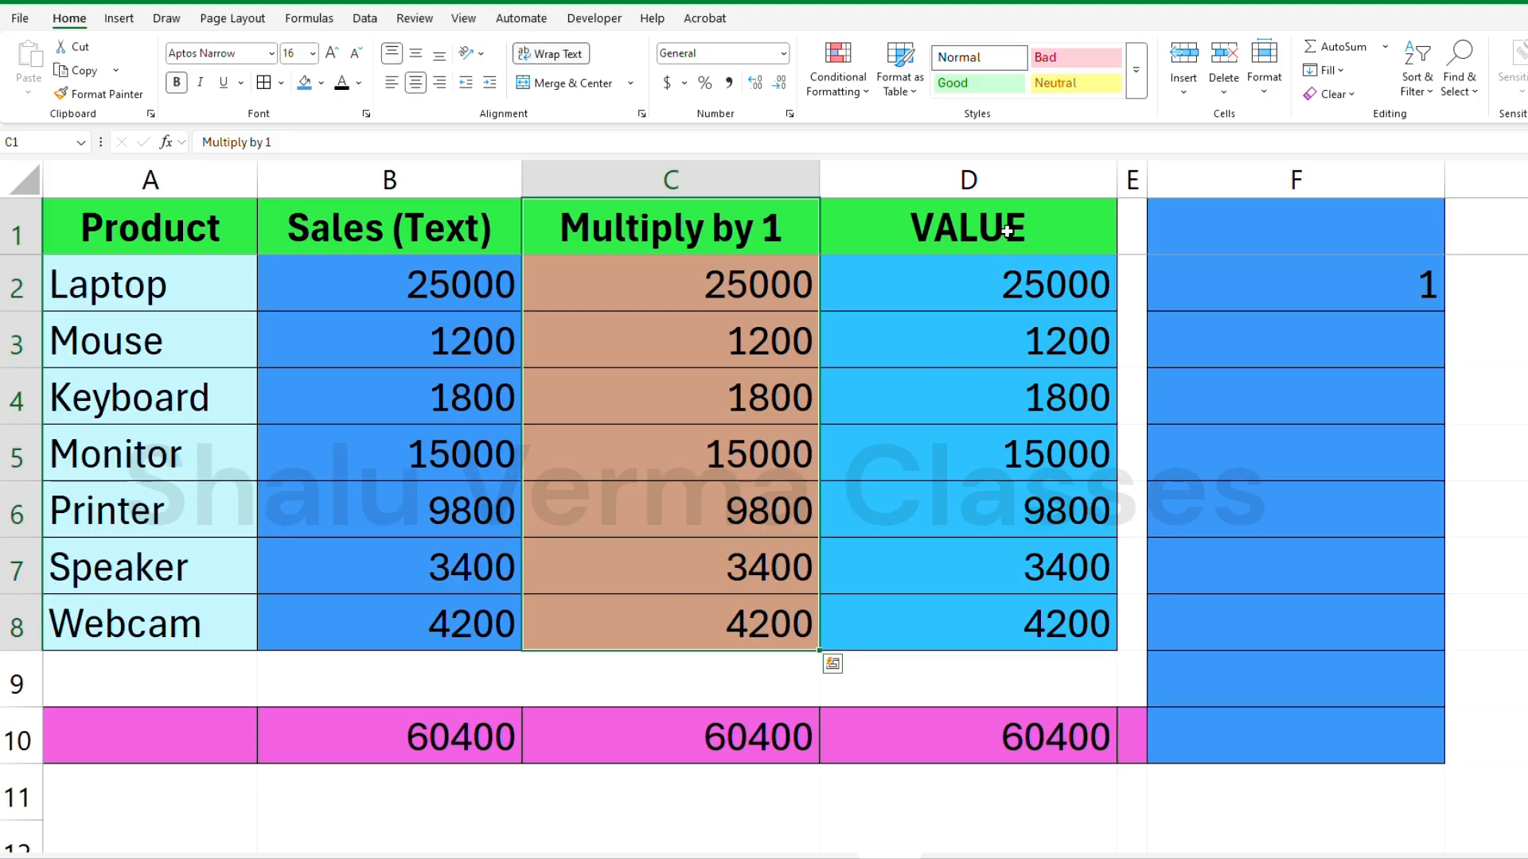
{"action": "left_click_drag", "start_coordinate": [1007, 231], "coordinate": [991, 616]}
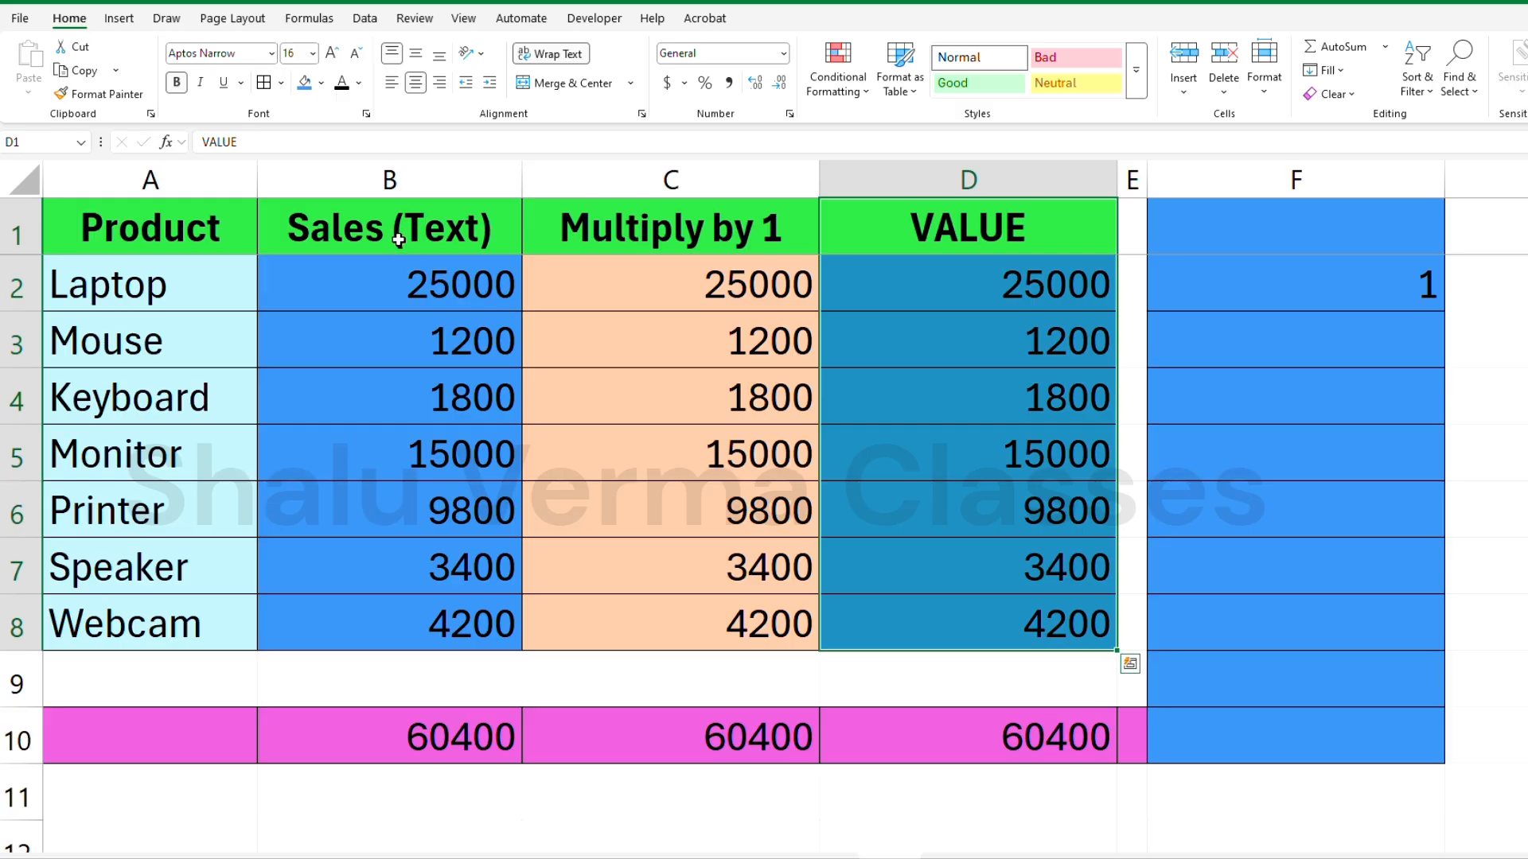
{"action": "left_click_drag", "start_coordinate": [398, 237], "coordinate": [432, 614]}
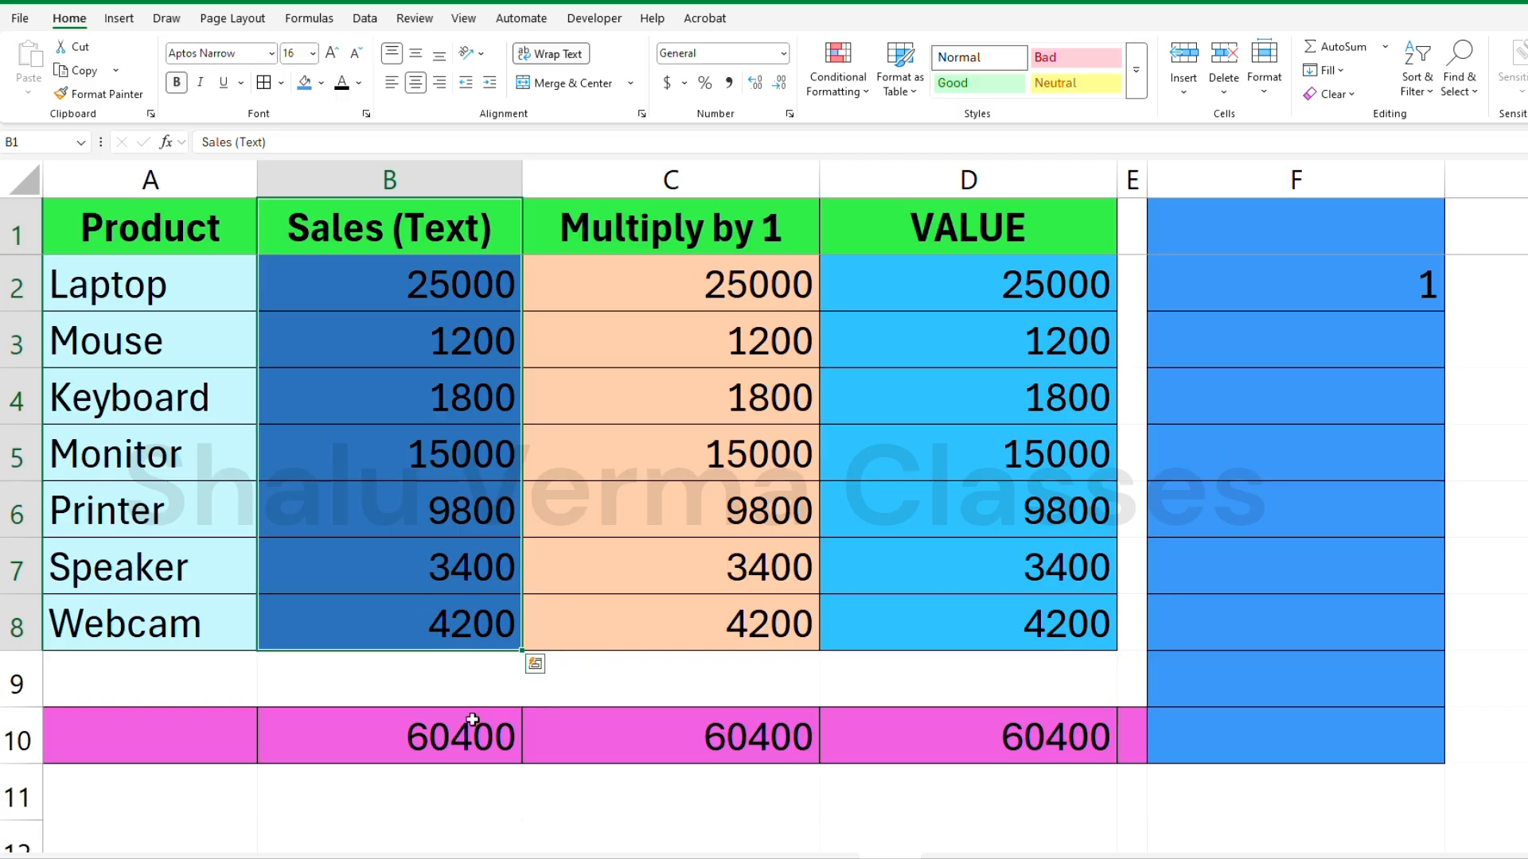
{"action": "left_click", "coordinate": [406, 729]}
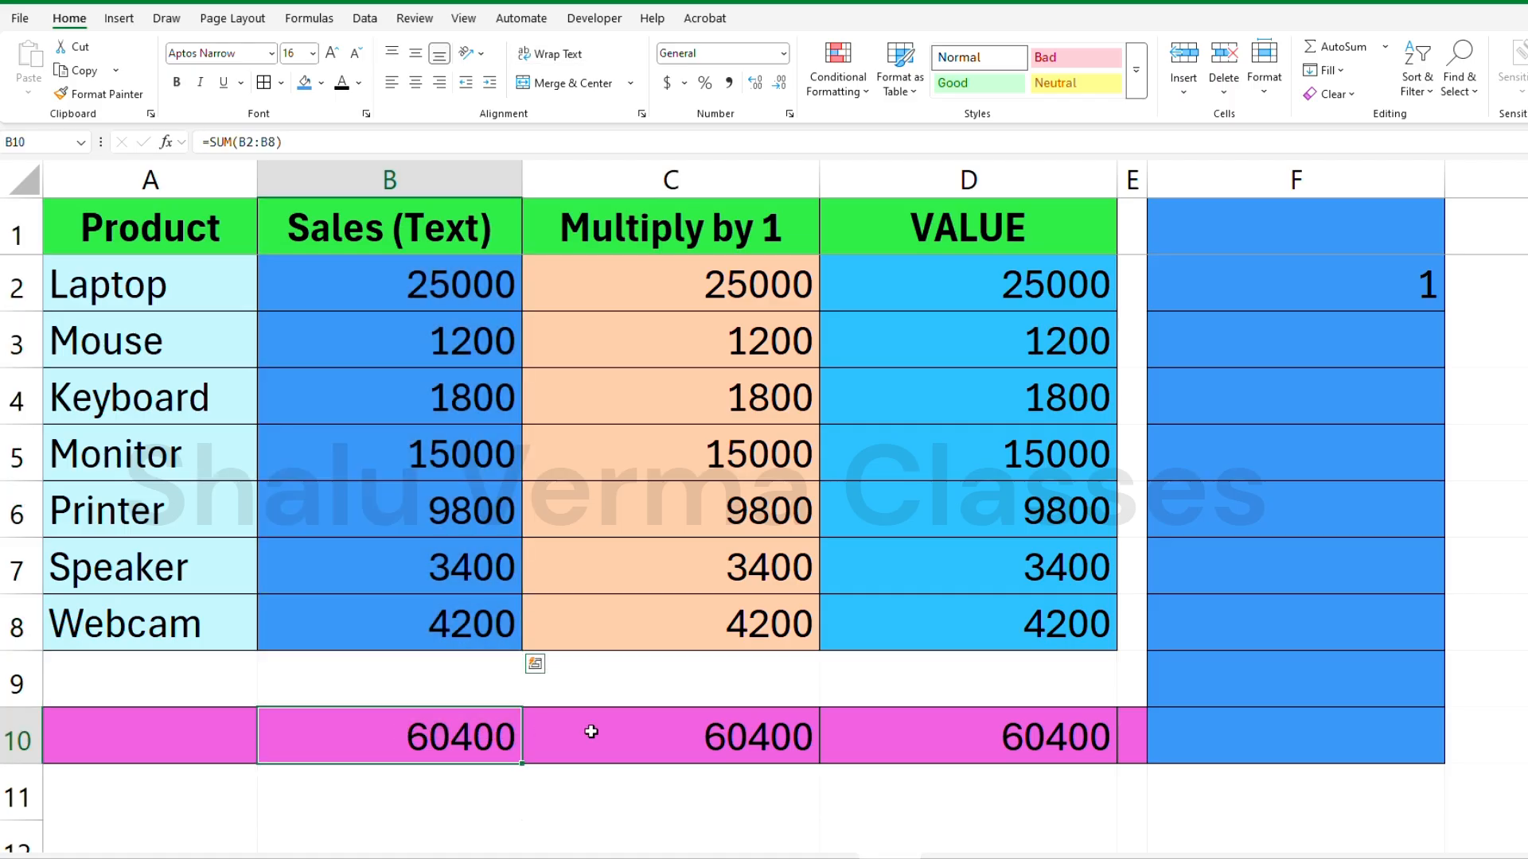
{"action": "left_click", "coordinate": [668, 730]}
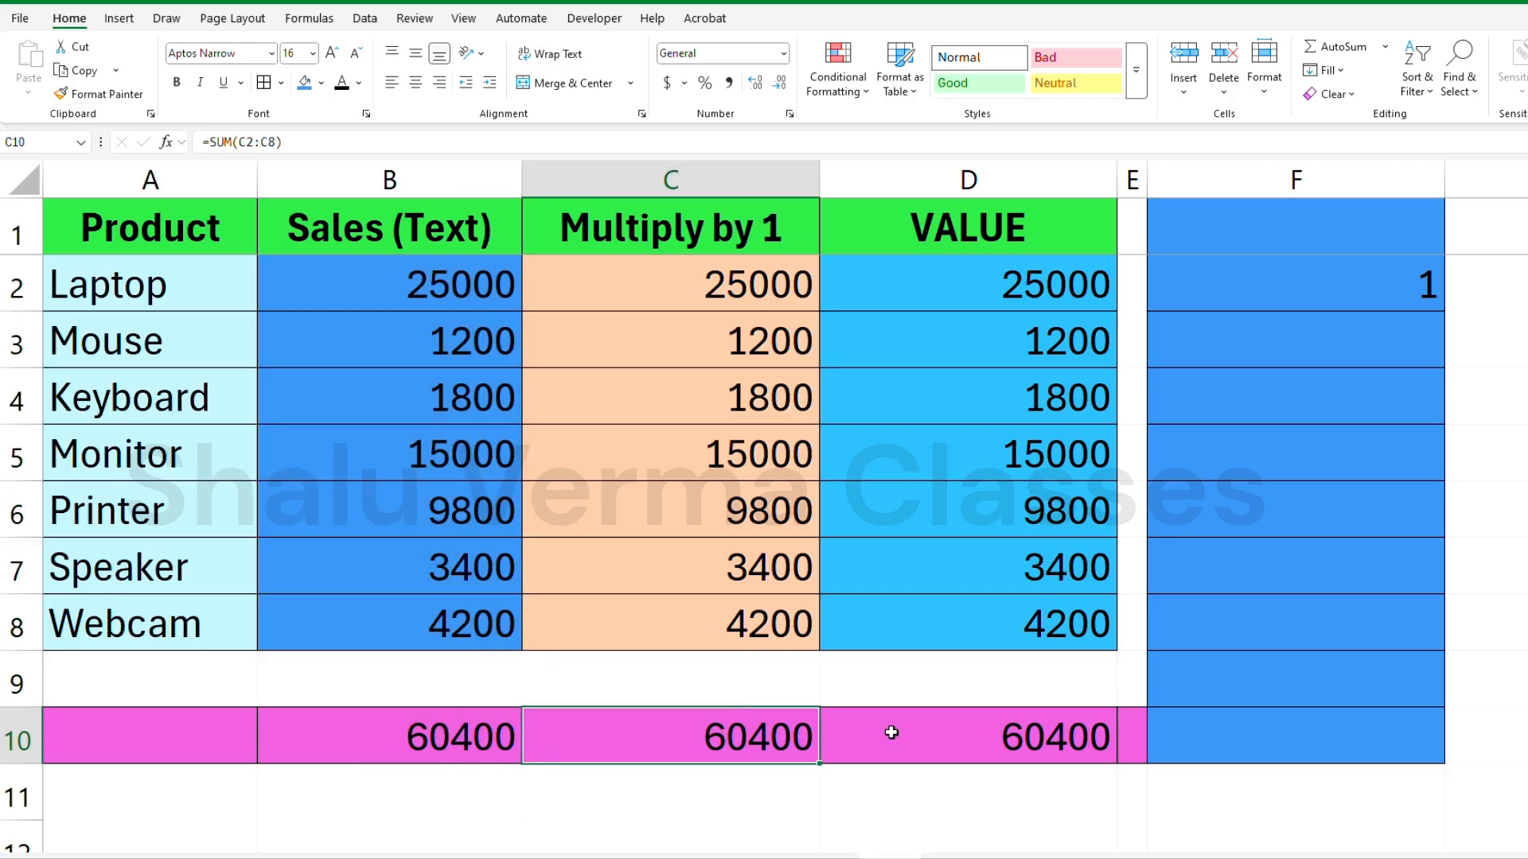
{"action": "left_click", "coordinate": [1024, 732]}
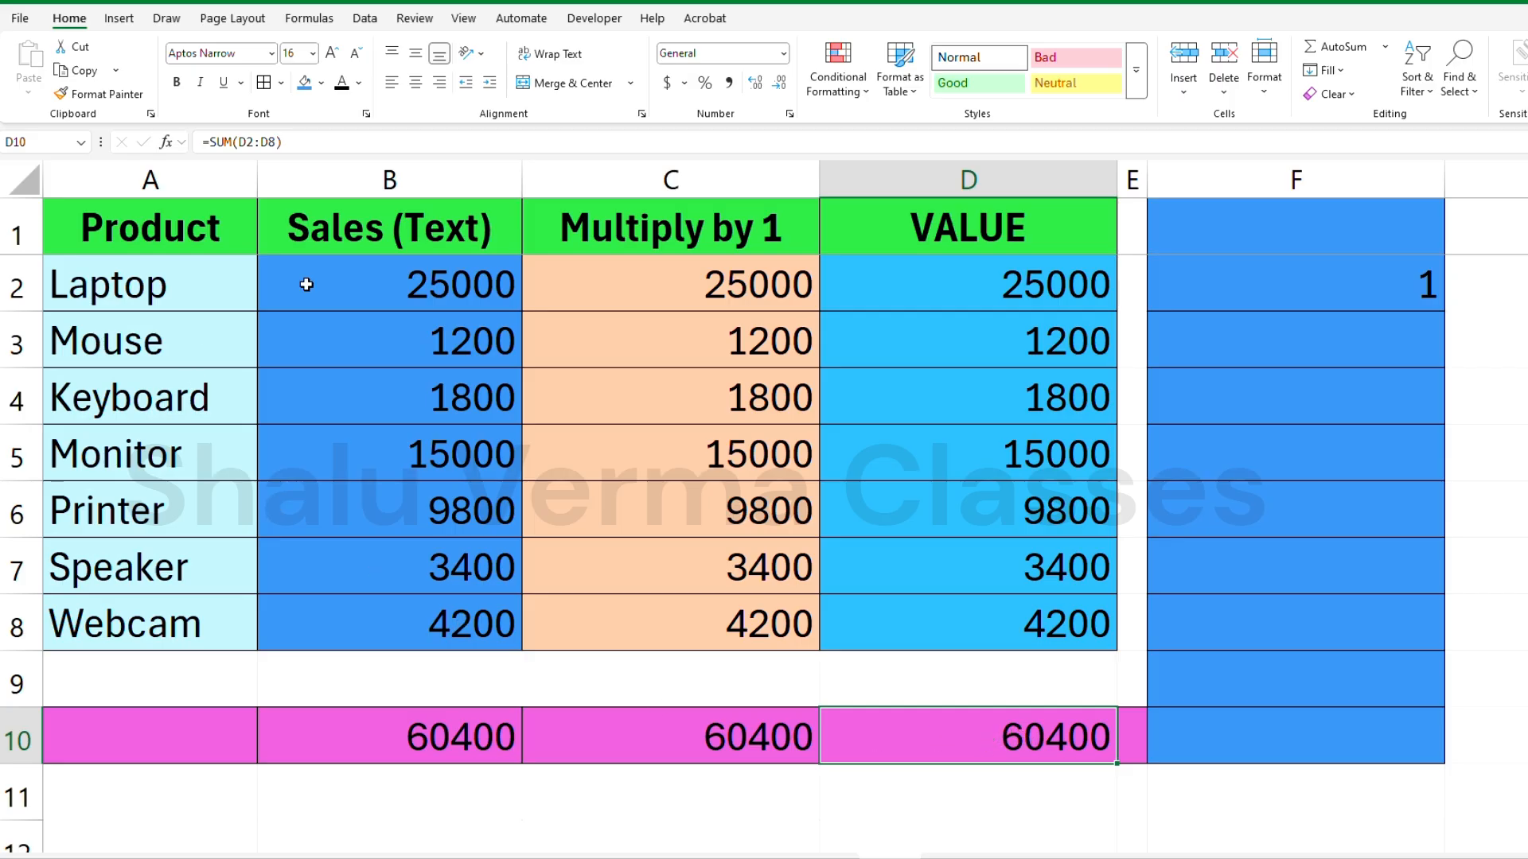
Inspect the converted sales entries from B2 to B6 and compare B6 with the multiplication formula in C6
{"action": "left_click", "coordinate": [391, 301]}
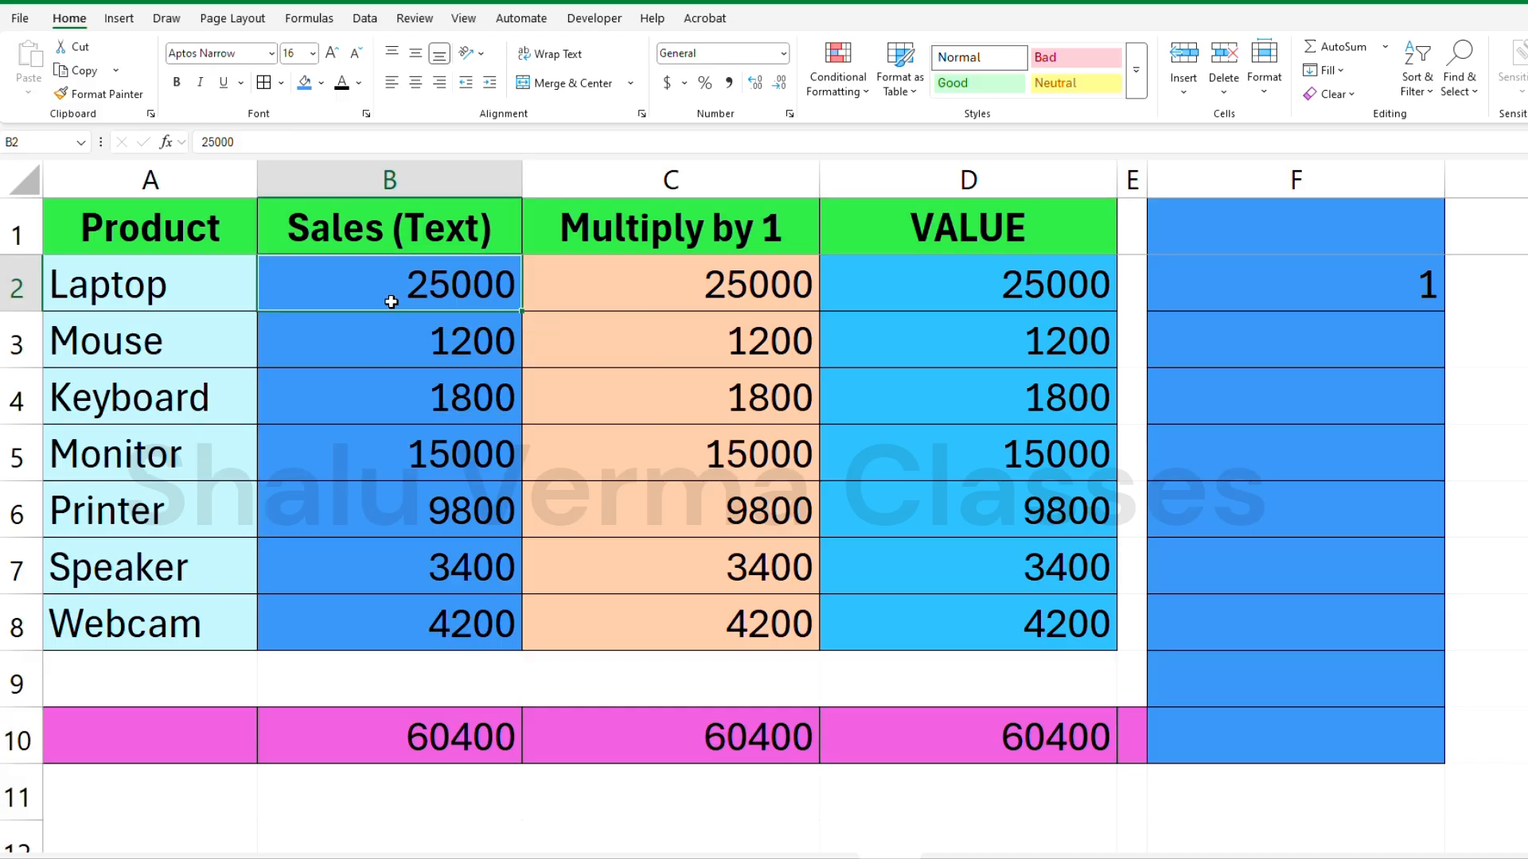
{"action": "left_click", "coordinate": [422, 356]}
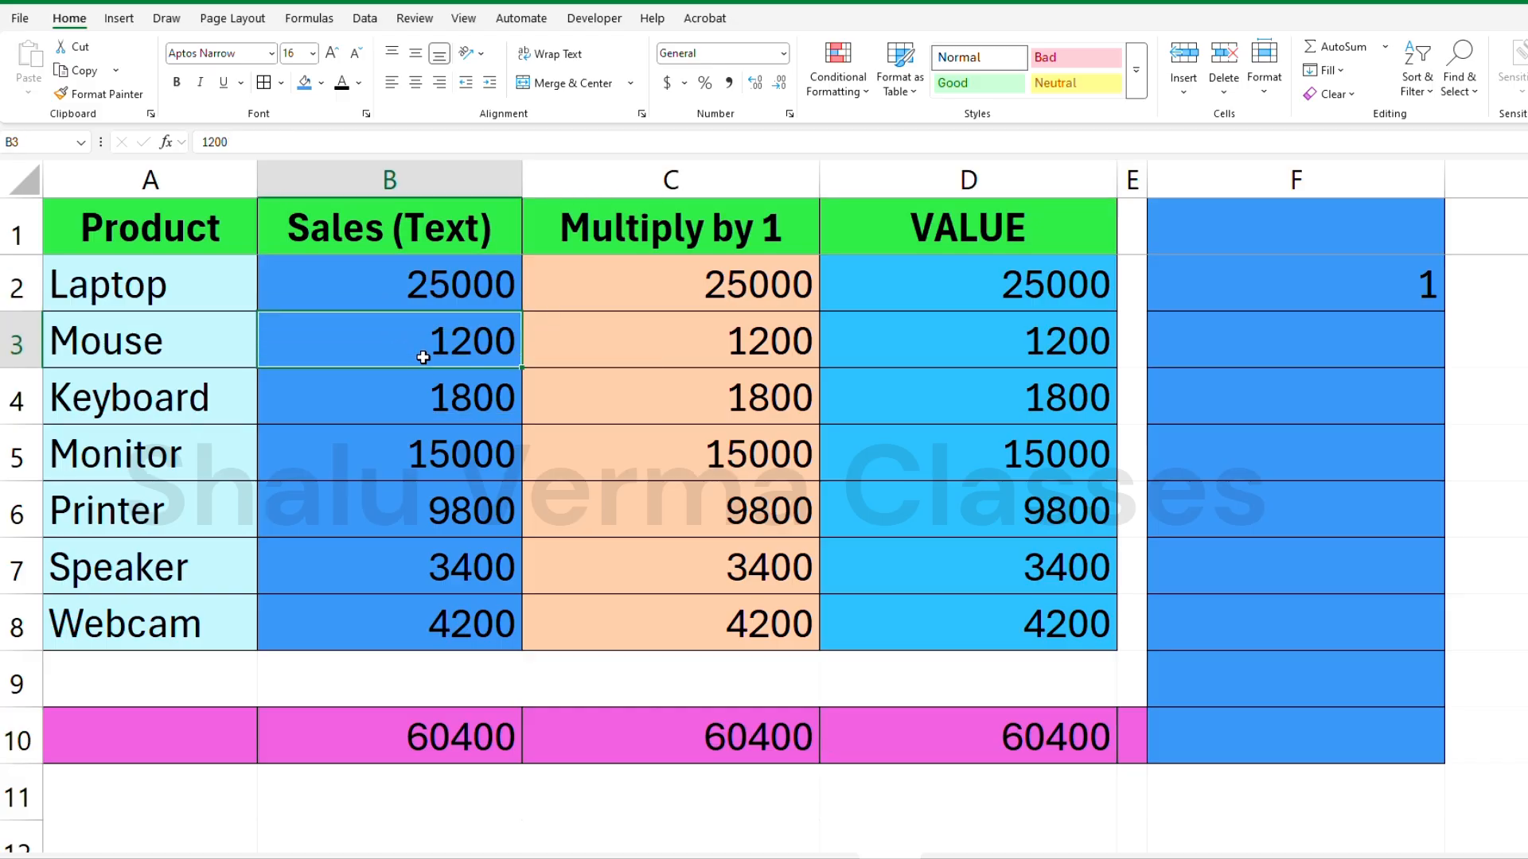
{"action": "left_click", "coordinate": [387, 420]}
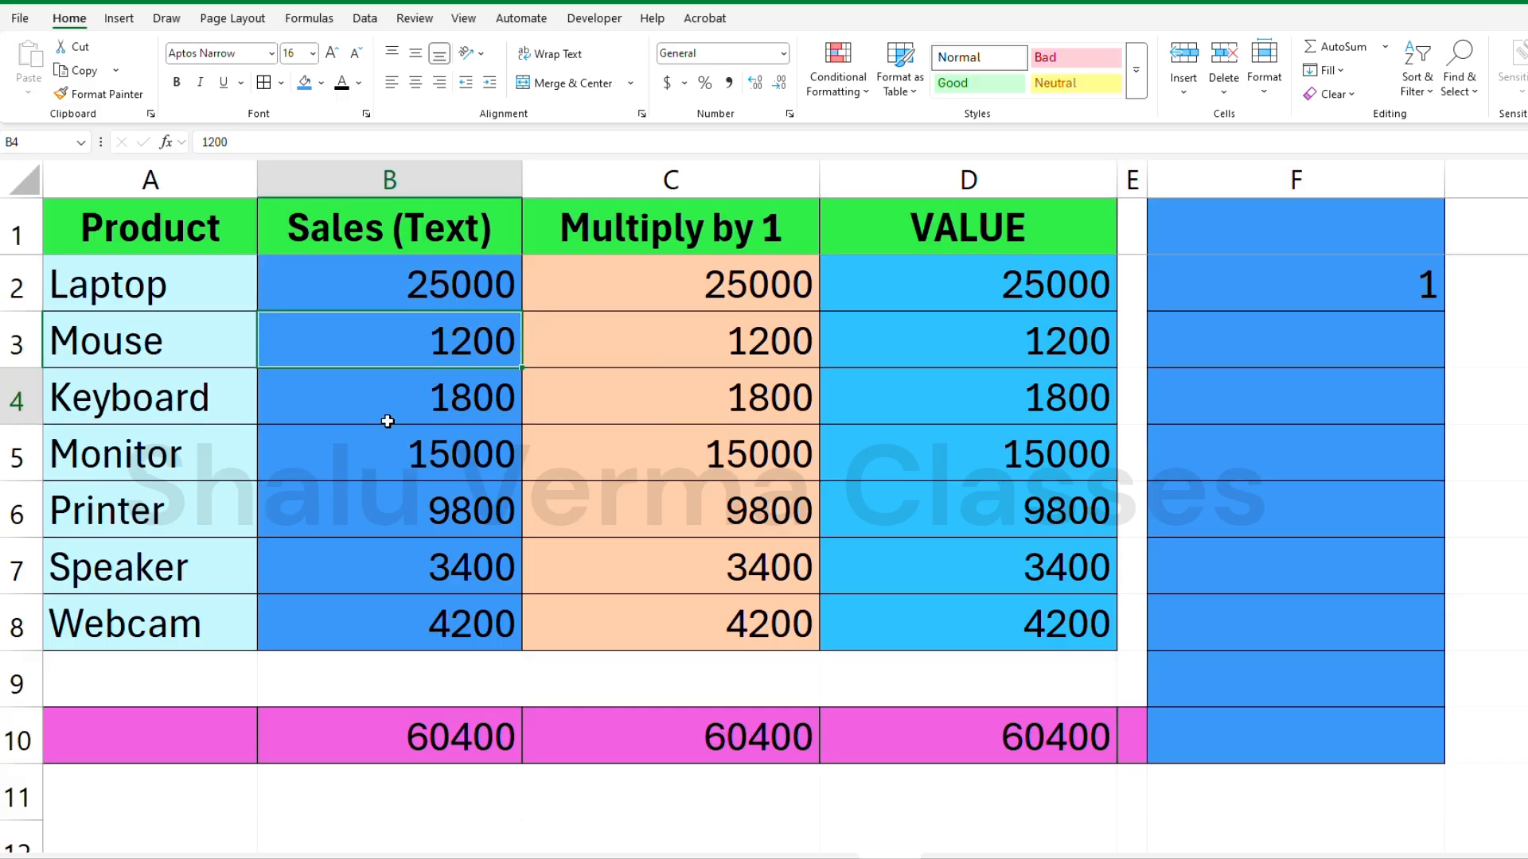
{"action": "left_click", "coordinate": [354, 482]}
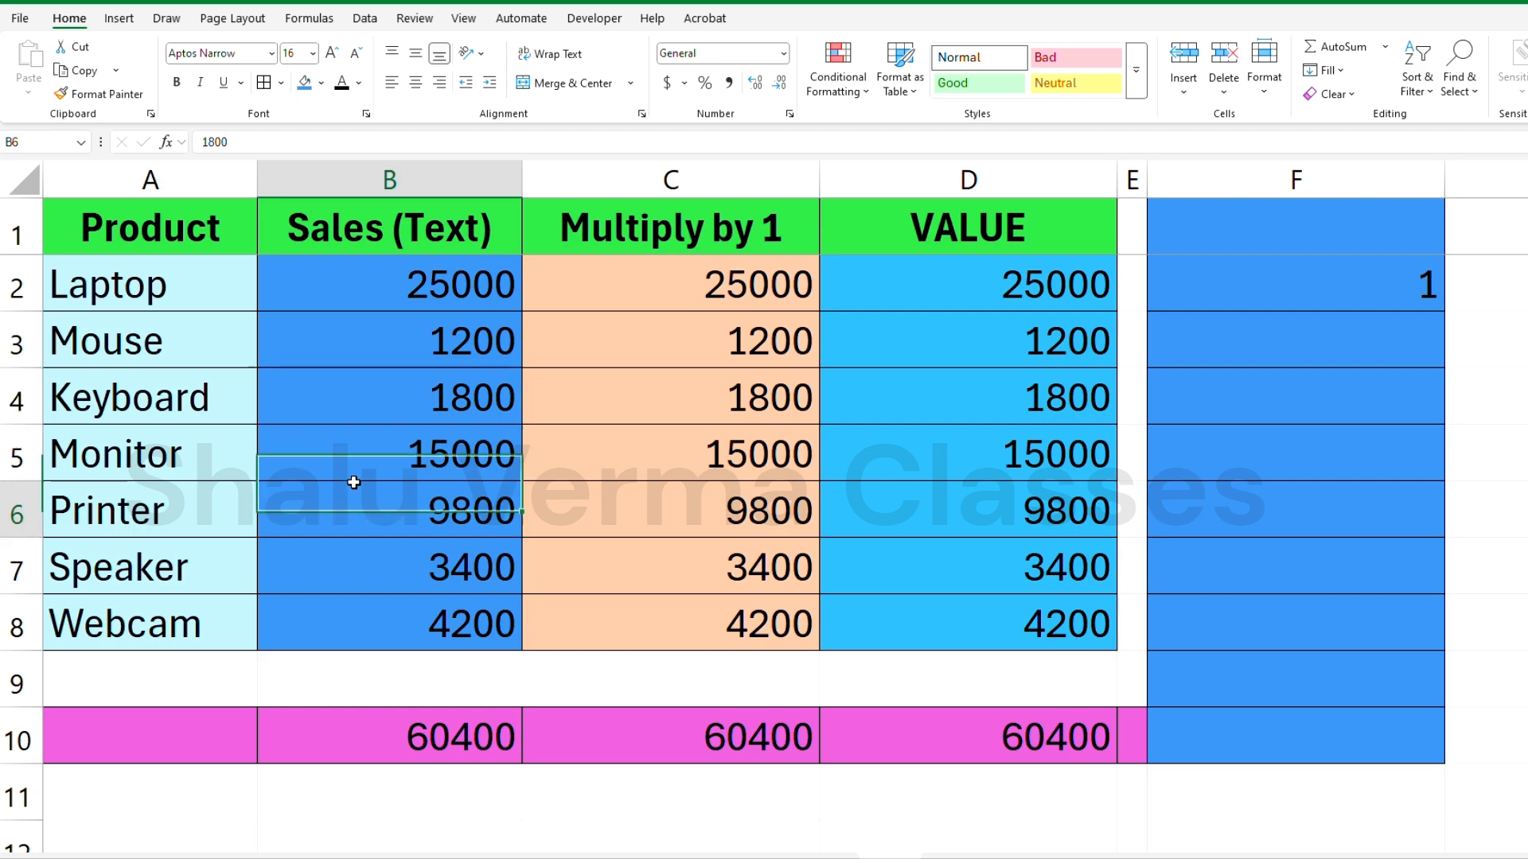
{"action": "left_click", "coordinate": [770, 508]}
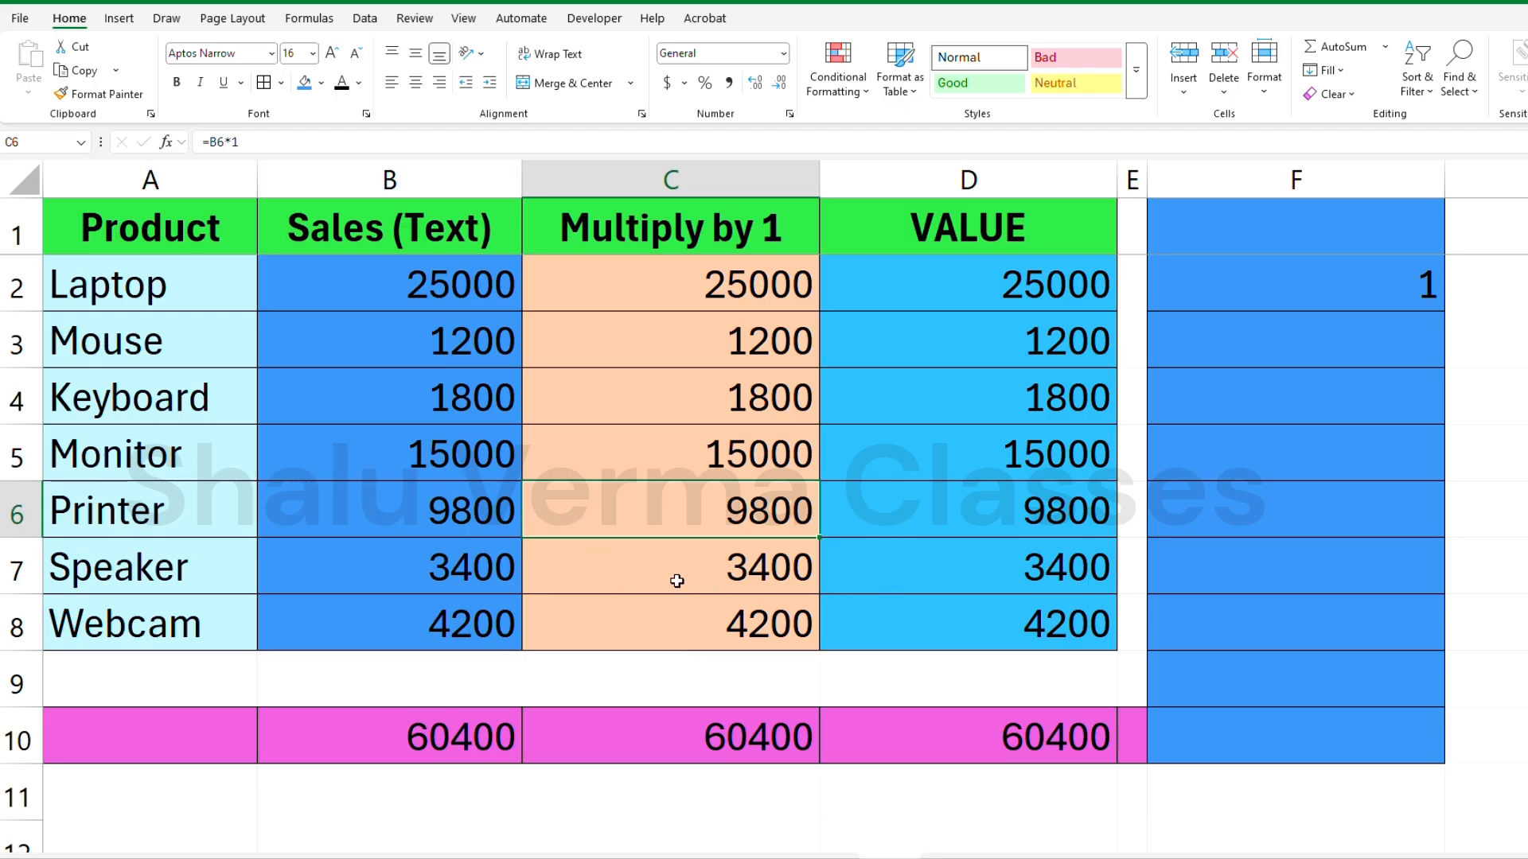
{"action": "double_click", "coordinate": [417, 505]}
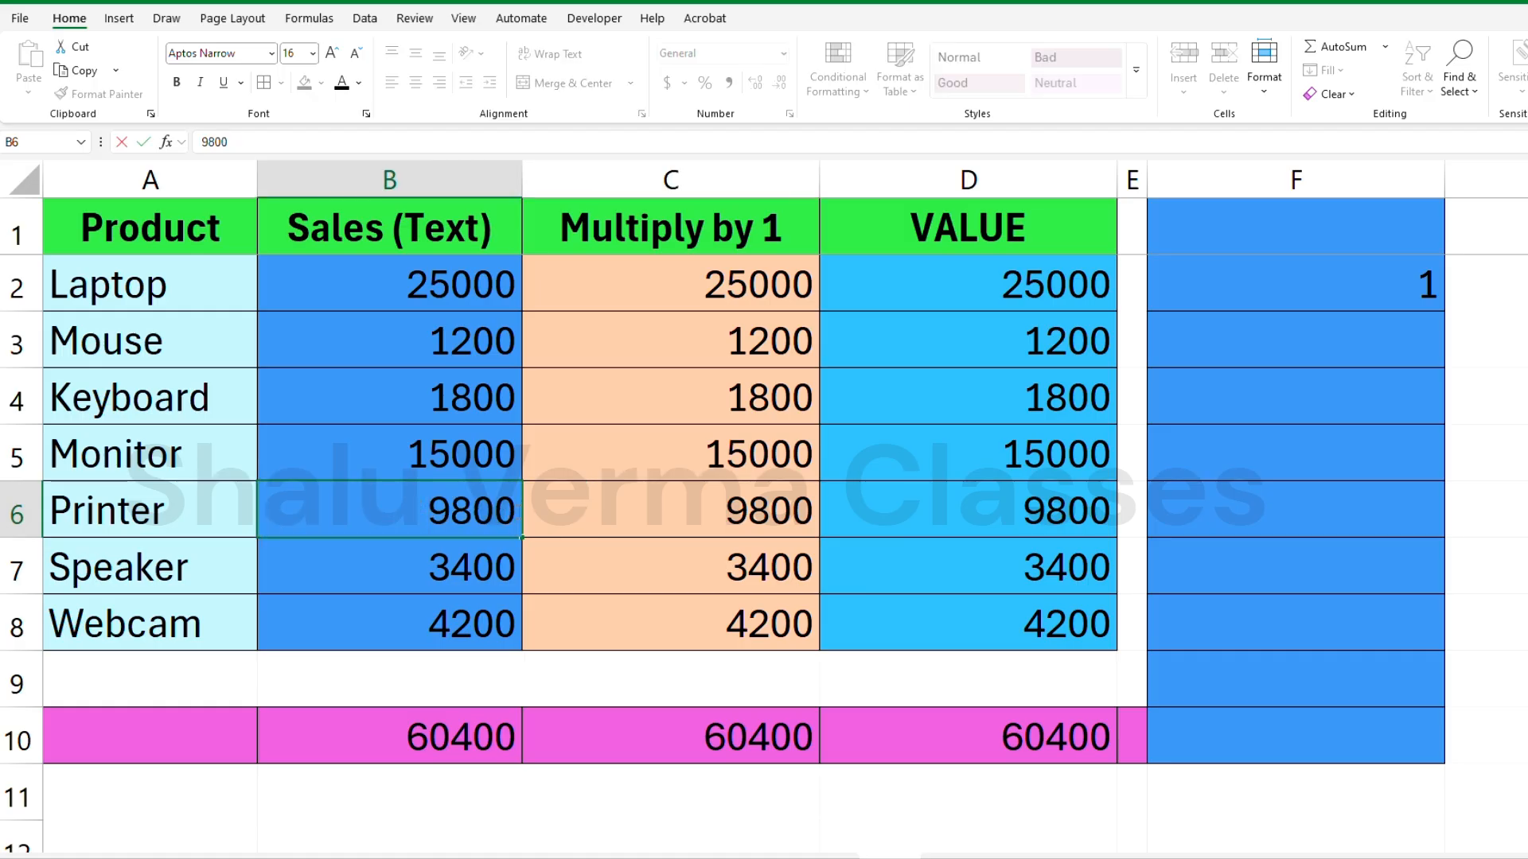
{"action": "key", "text": "Escape"}
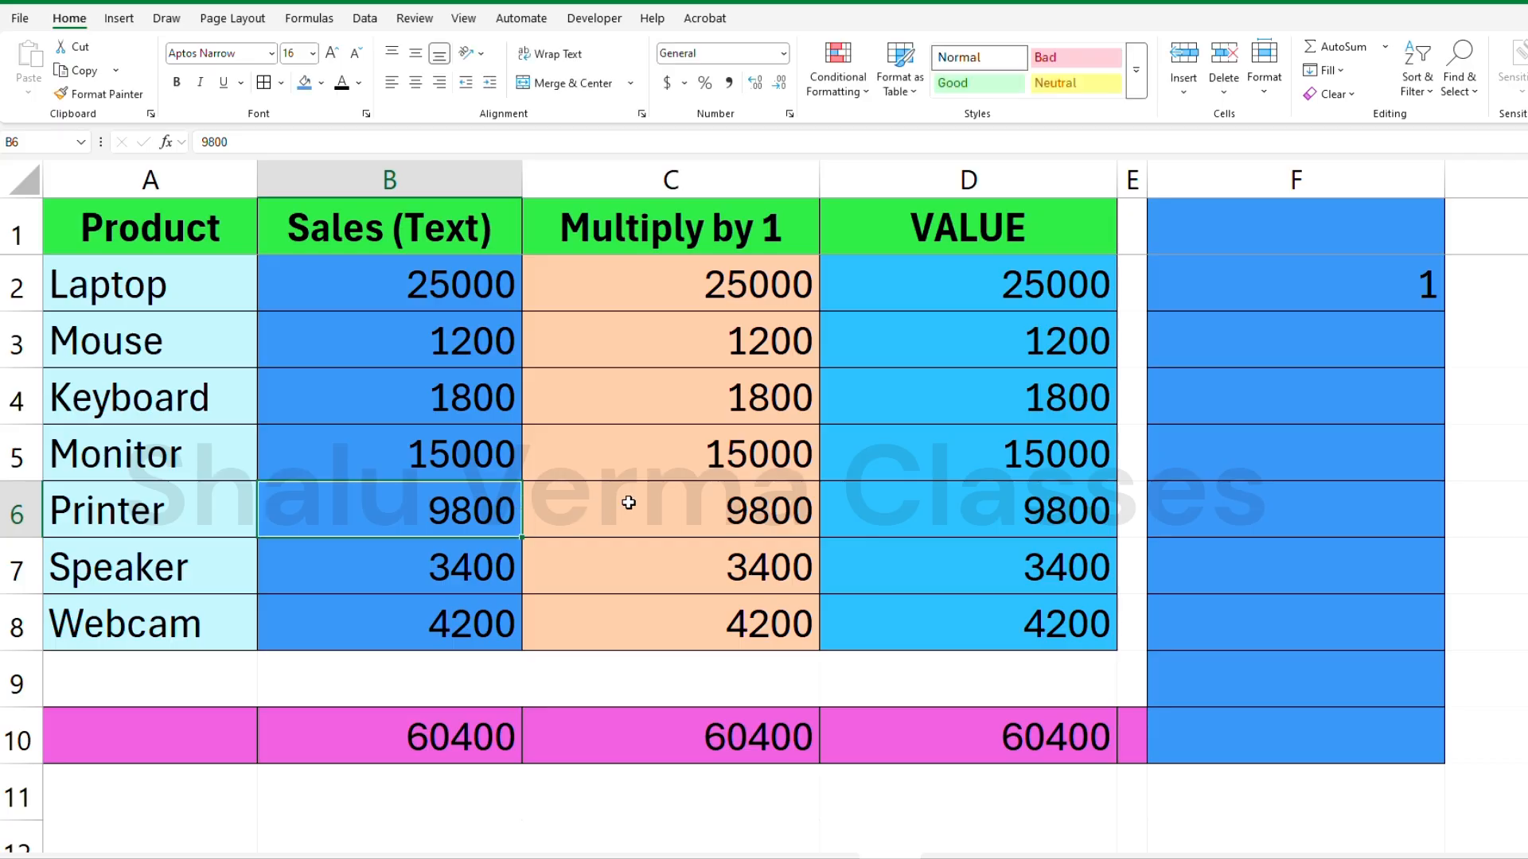
{"action": "left_click", "coordinate": [640, 497]}
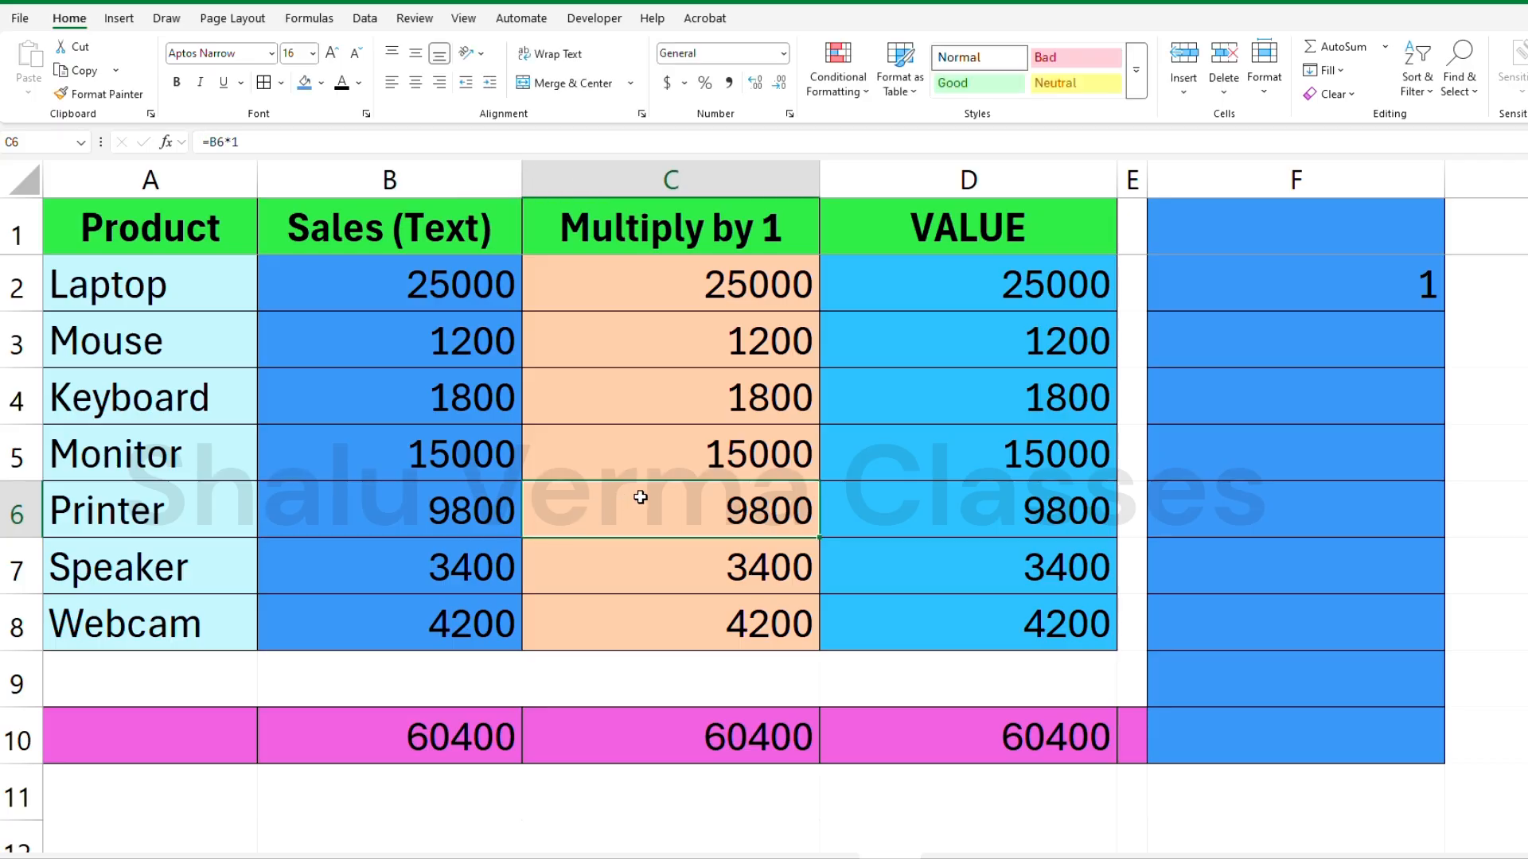
Inspect the multiplication formulas in C6 and C5, the VALUE formula in D6, and the sales entry in B2
{"action": "double_click", "coordinate": [641, 497]}
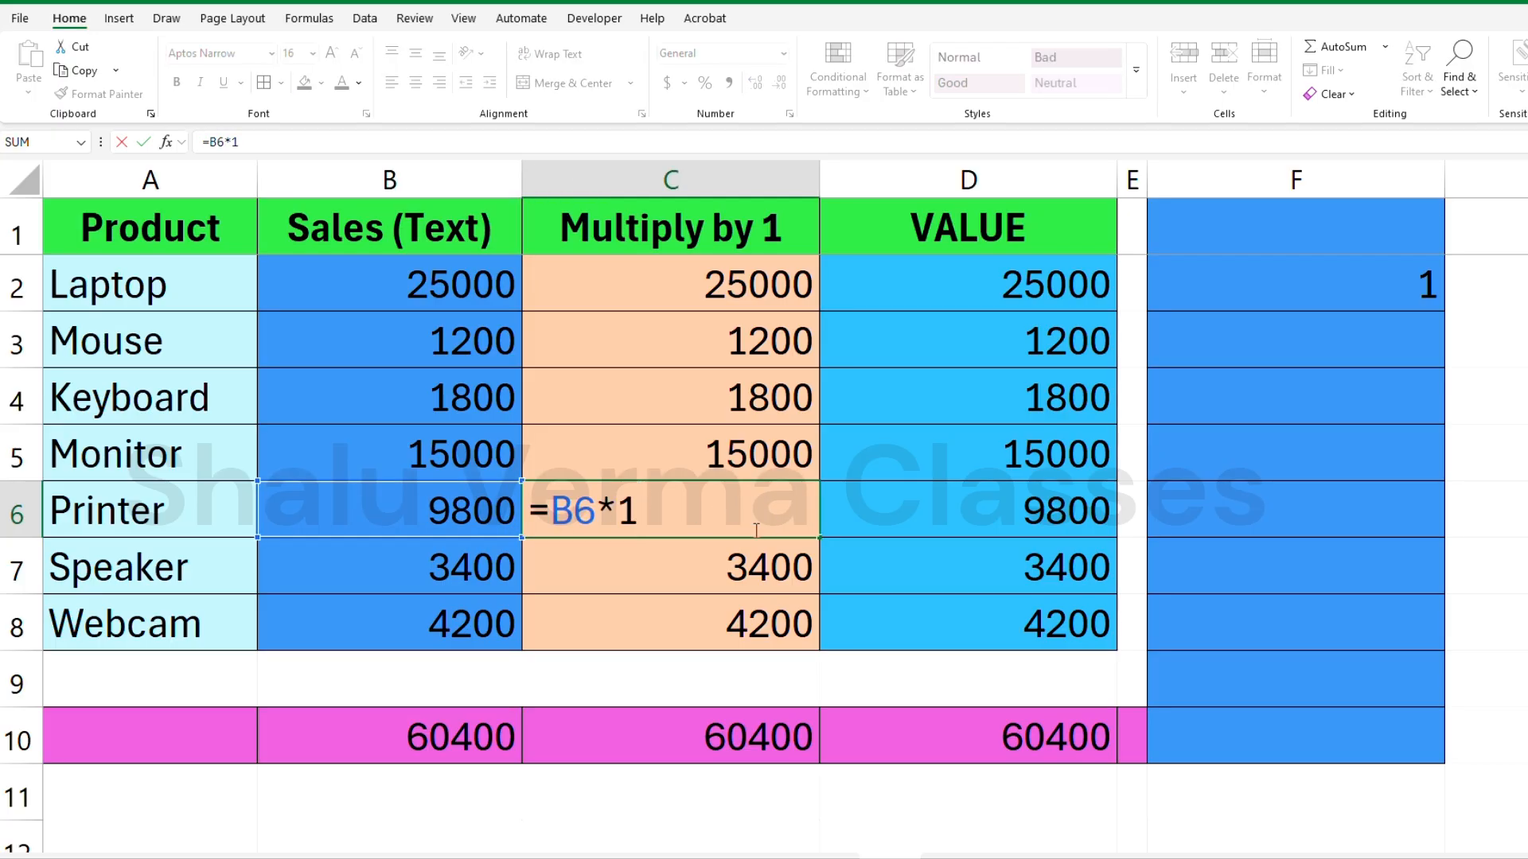
{"action": "key", "text": "Escape"}
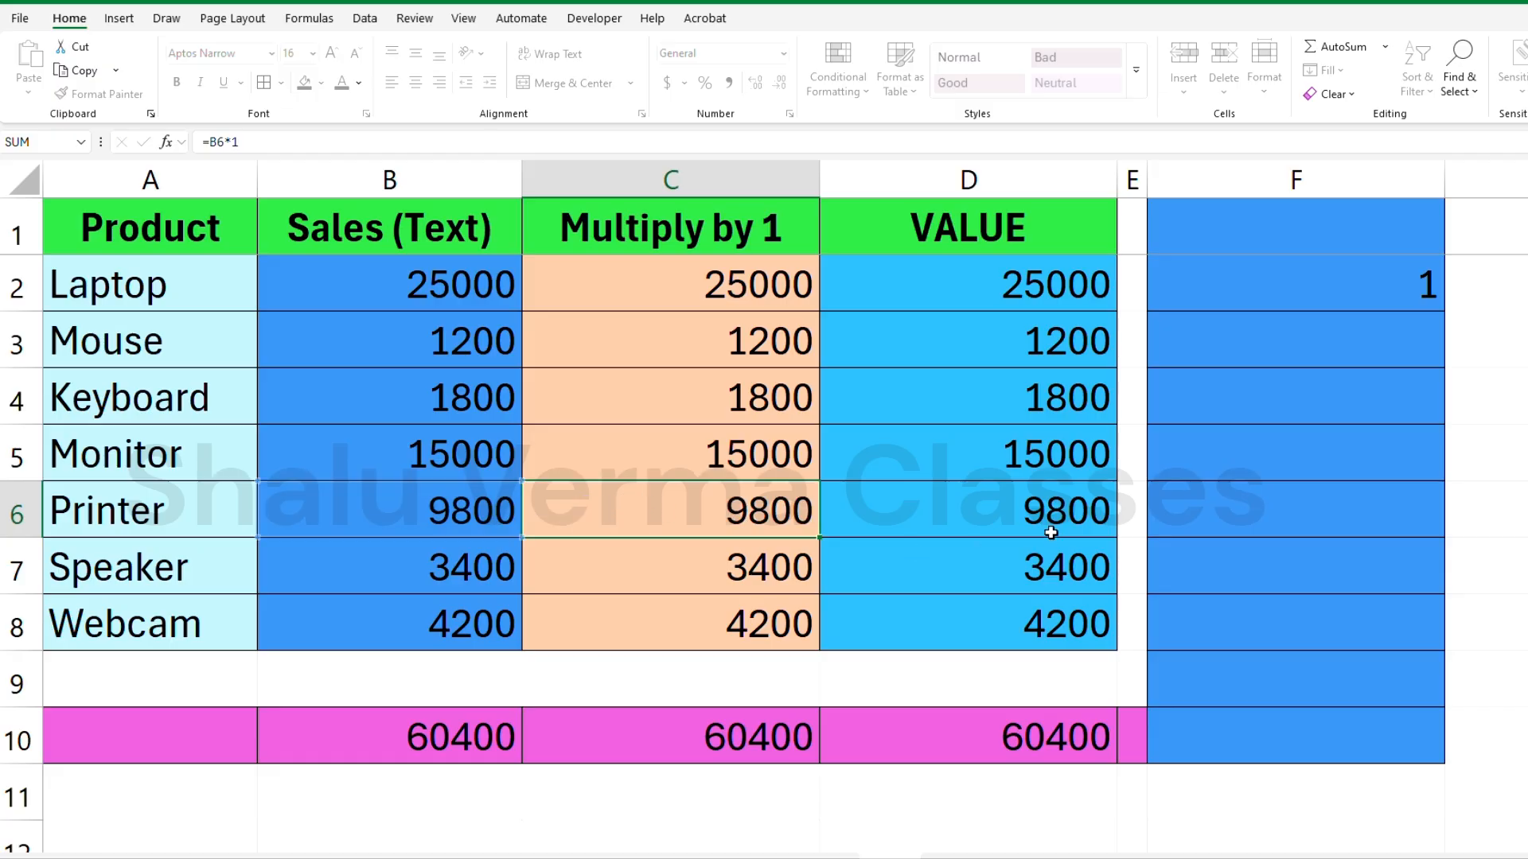
{"action": "left_click", "coordinate": [1061, 516]}
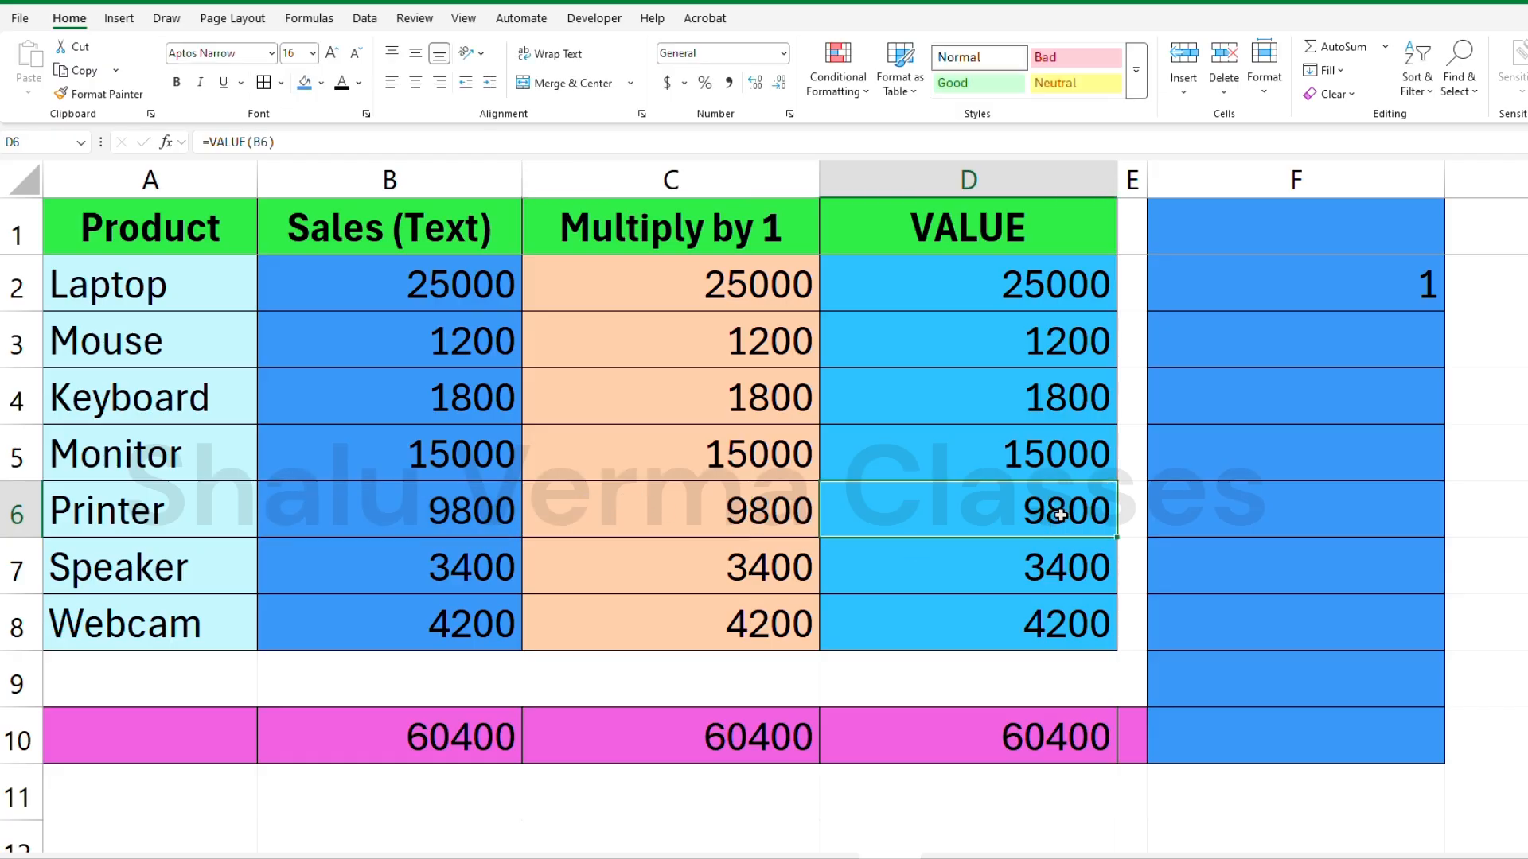
{"action": "double_click", "coordinate": [1062, 514]}
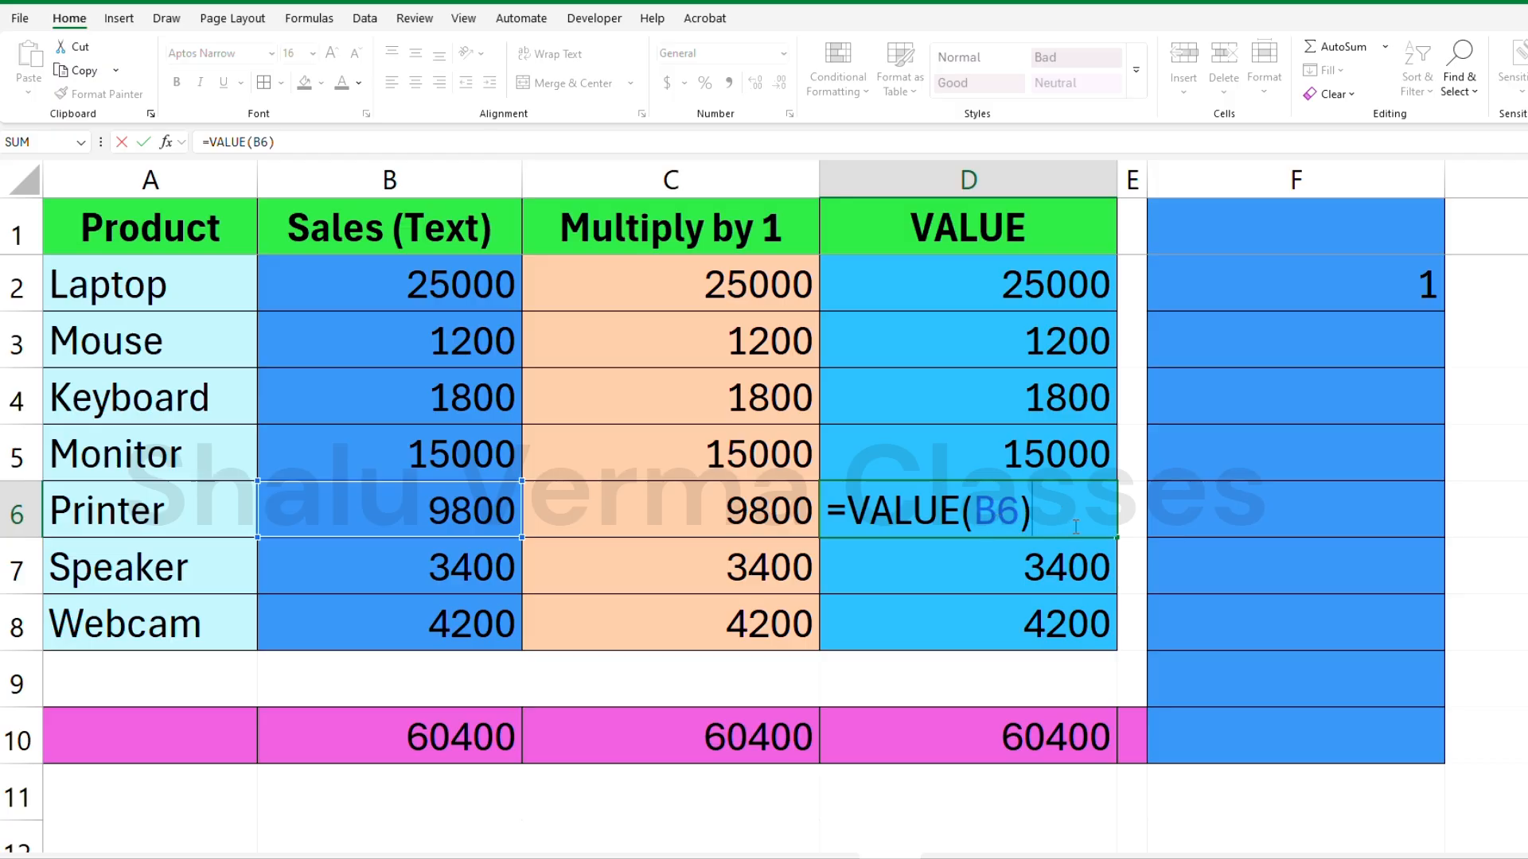
{"action": "key", "text": "Escape"}
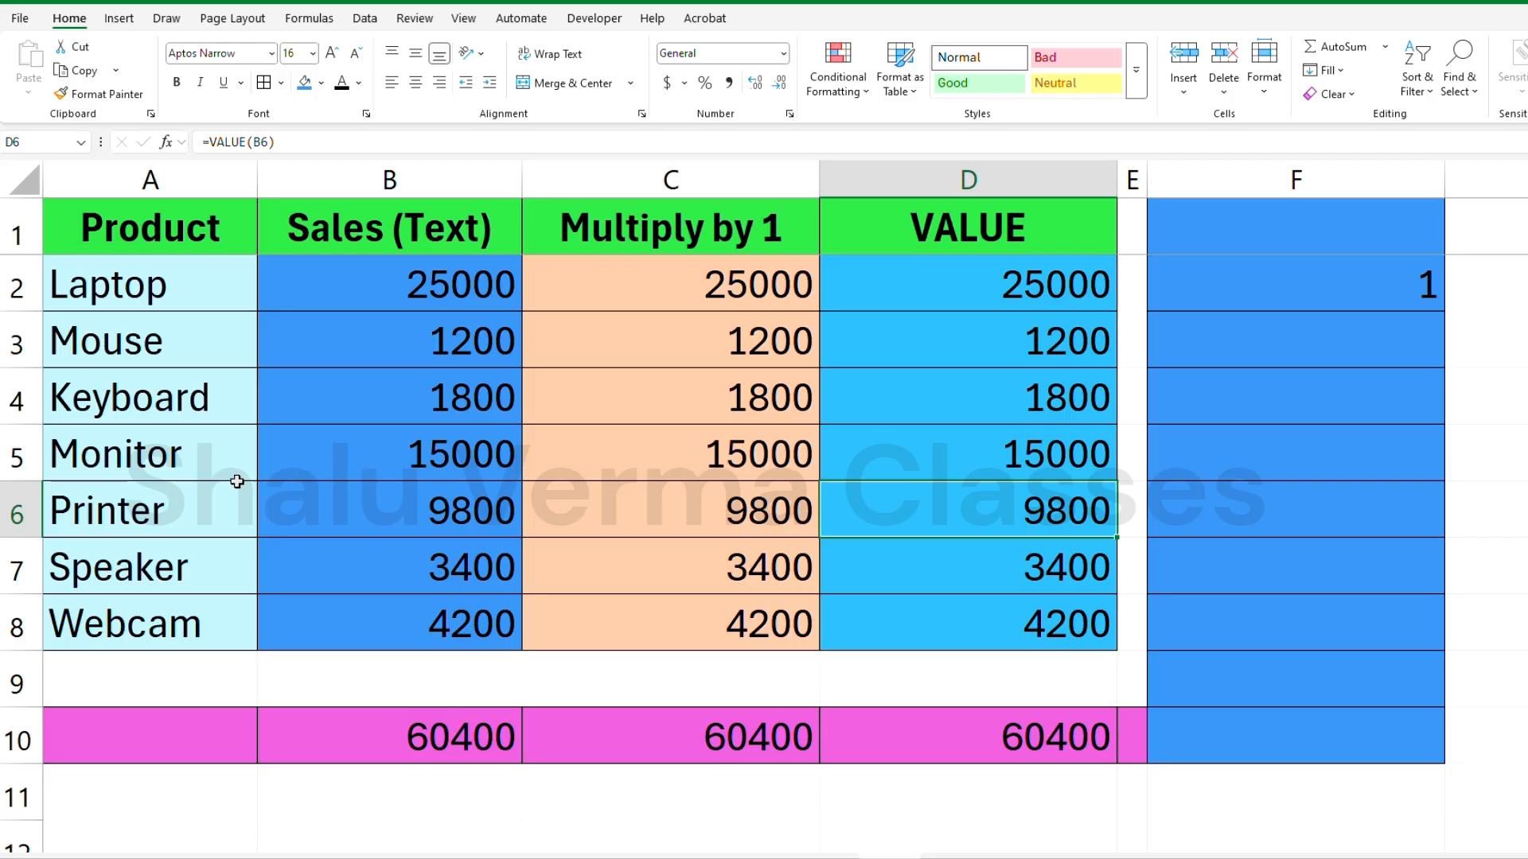
{"action": "scroll", "coordinate": [242, 477], "scroll_direction": "down", "scroll_amount": 2}
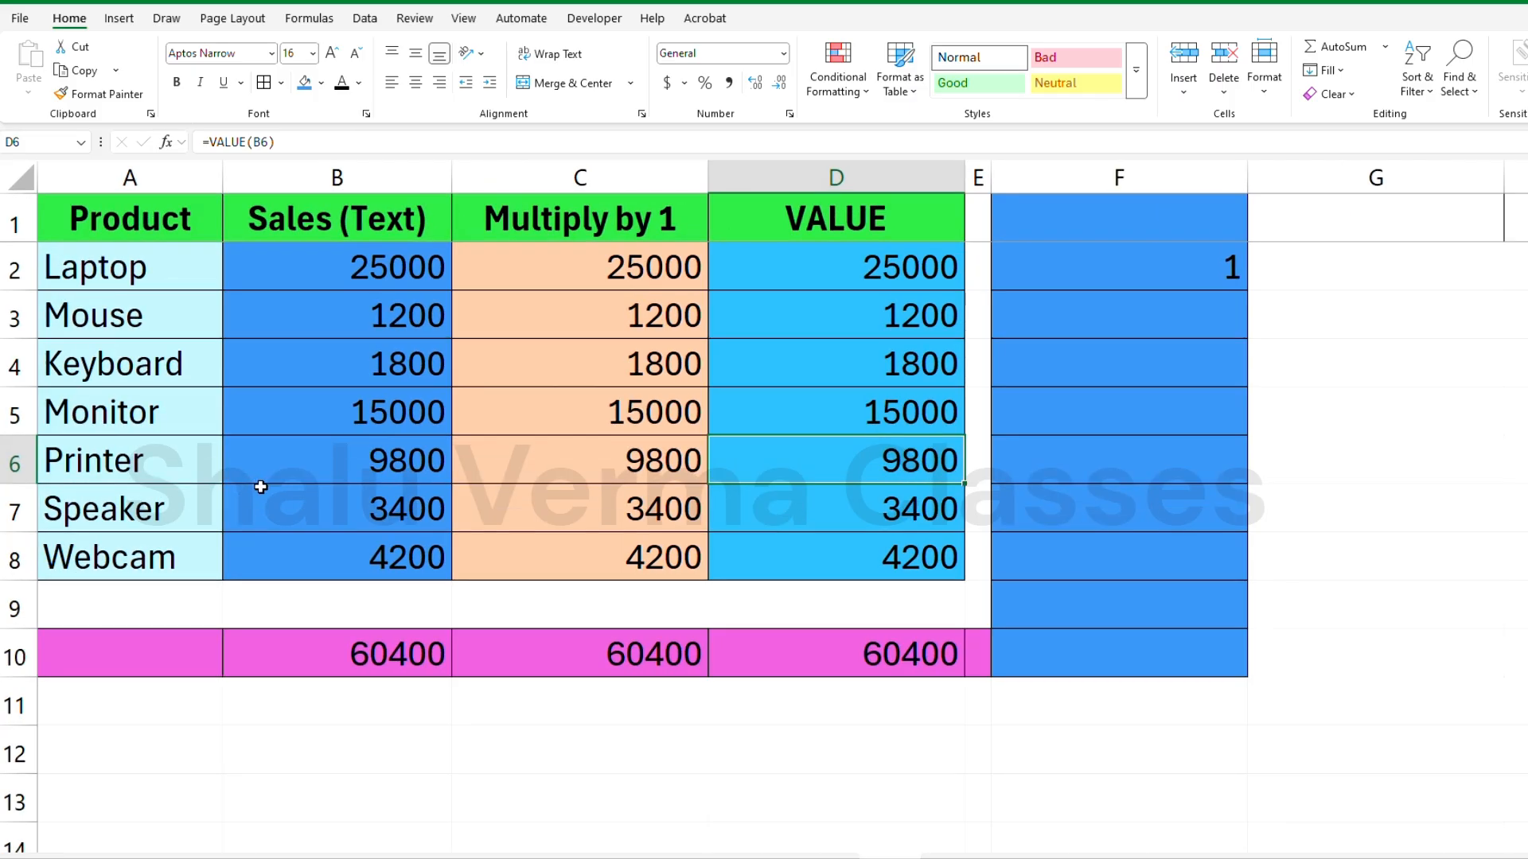
{"action": "scroll", "coordinate": [263, 484], "scroll_direction": "down", "scroll_amount": 2}
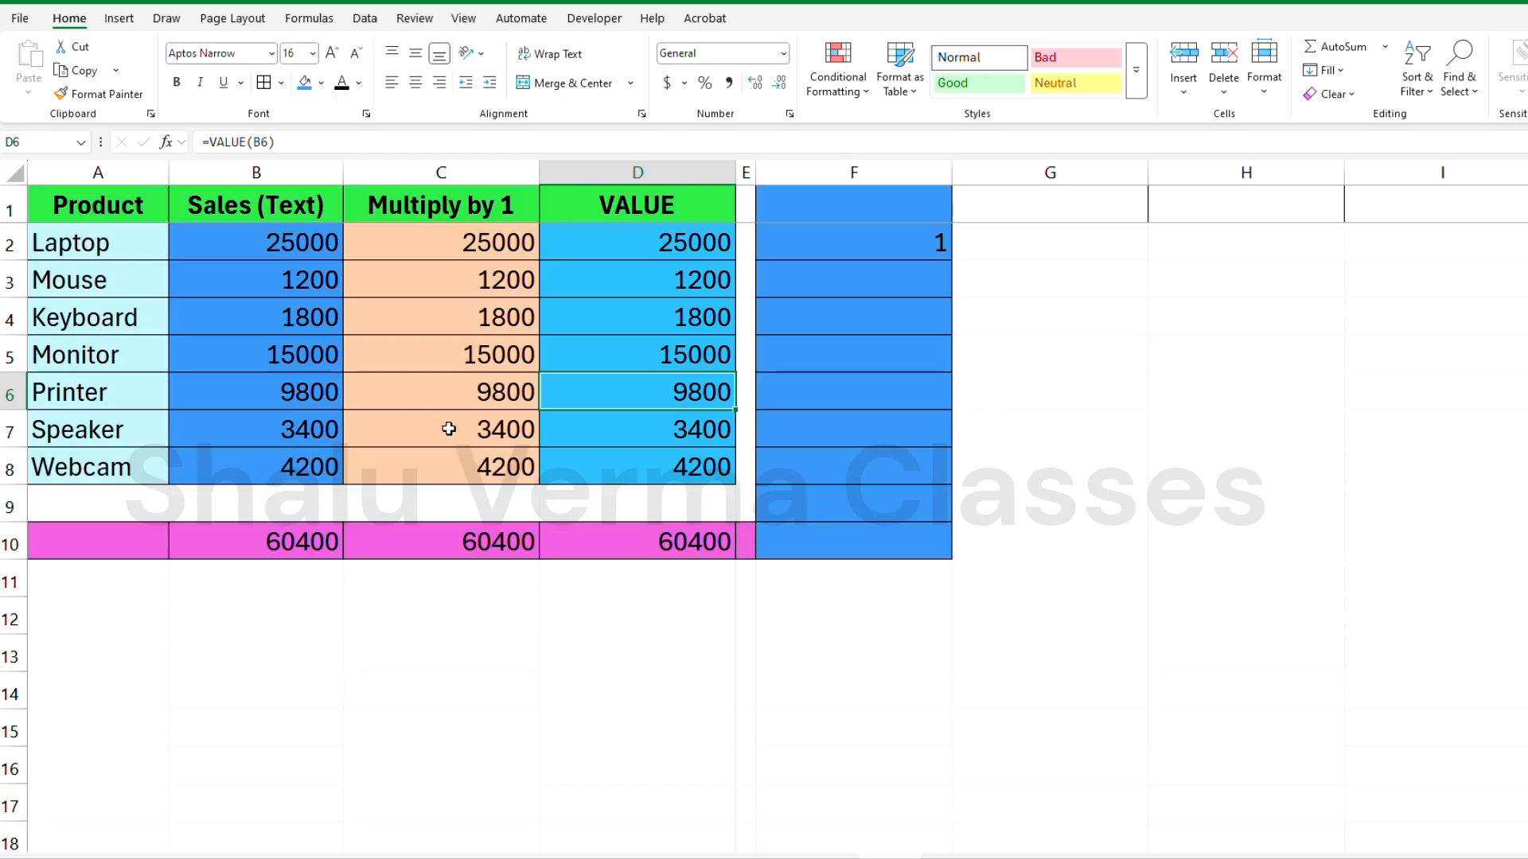
{"action": "left_click", "coordinate": [462, 362]}
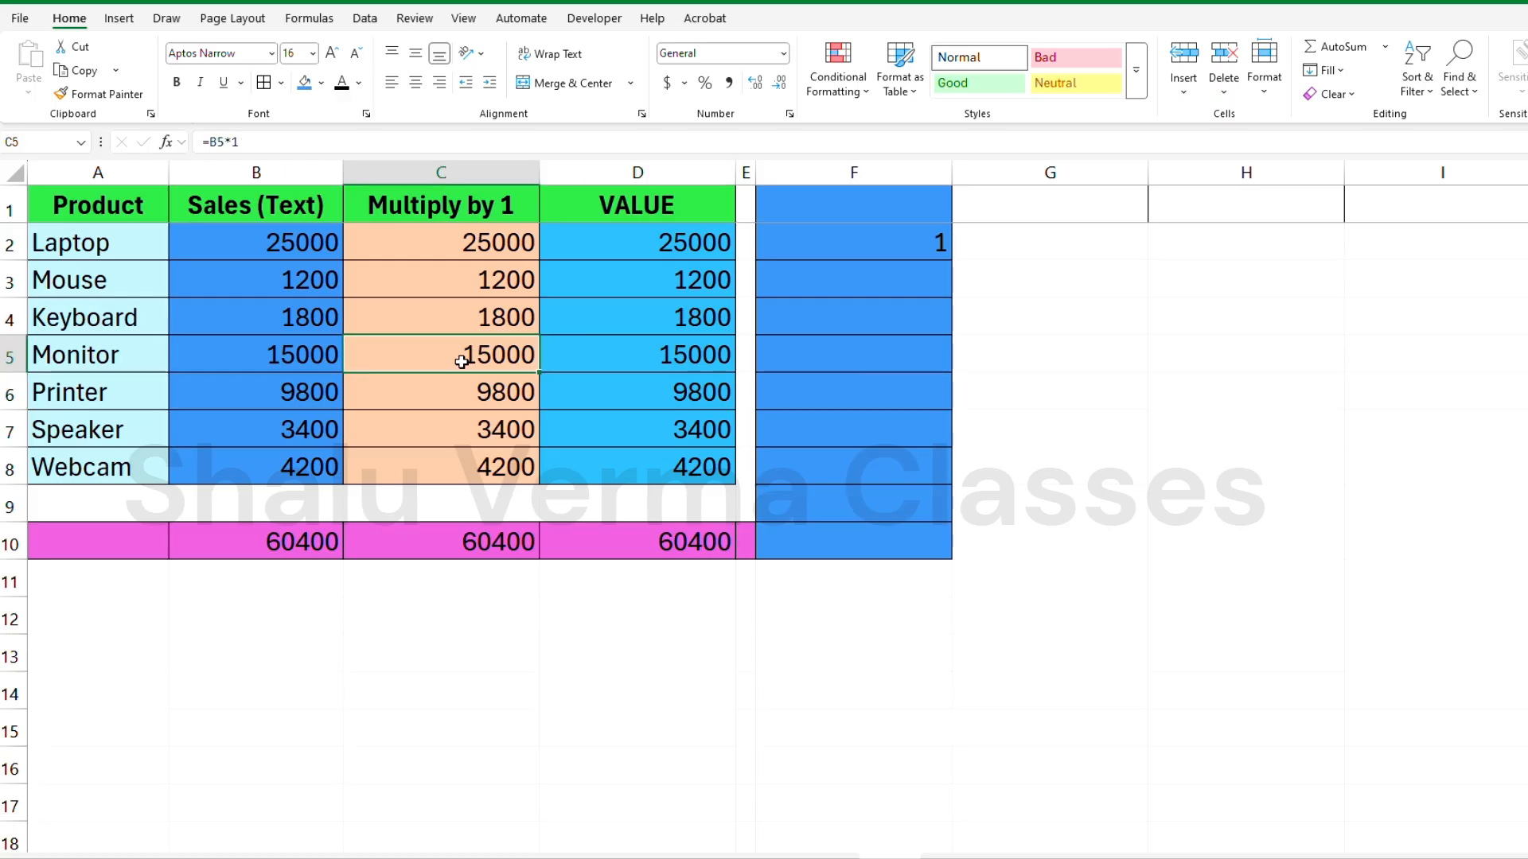
{"action": "left_click", "coordinate": [264, 253]}
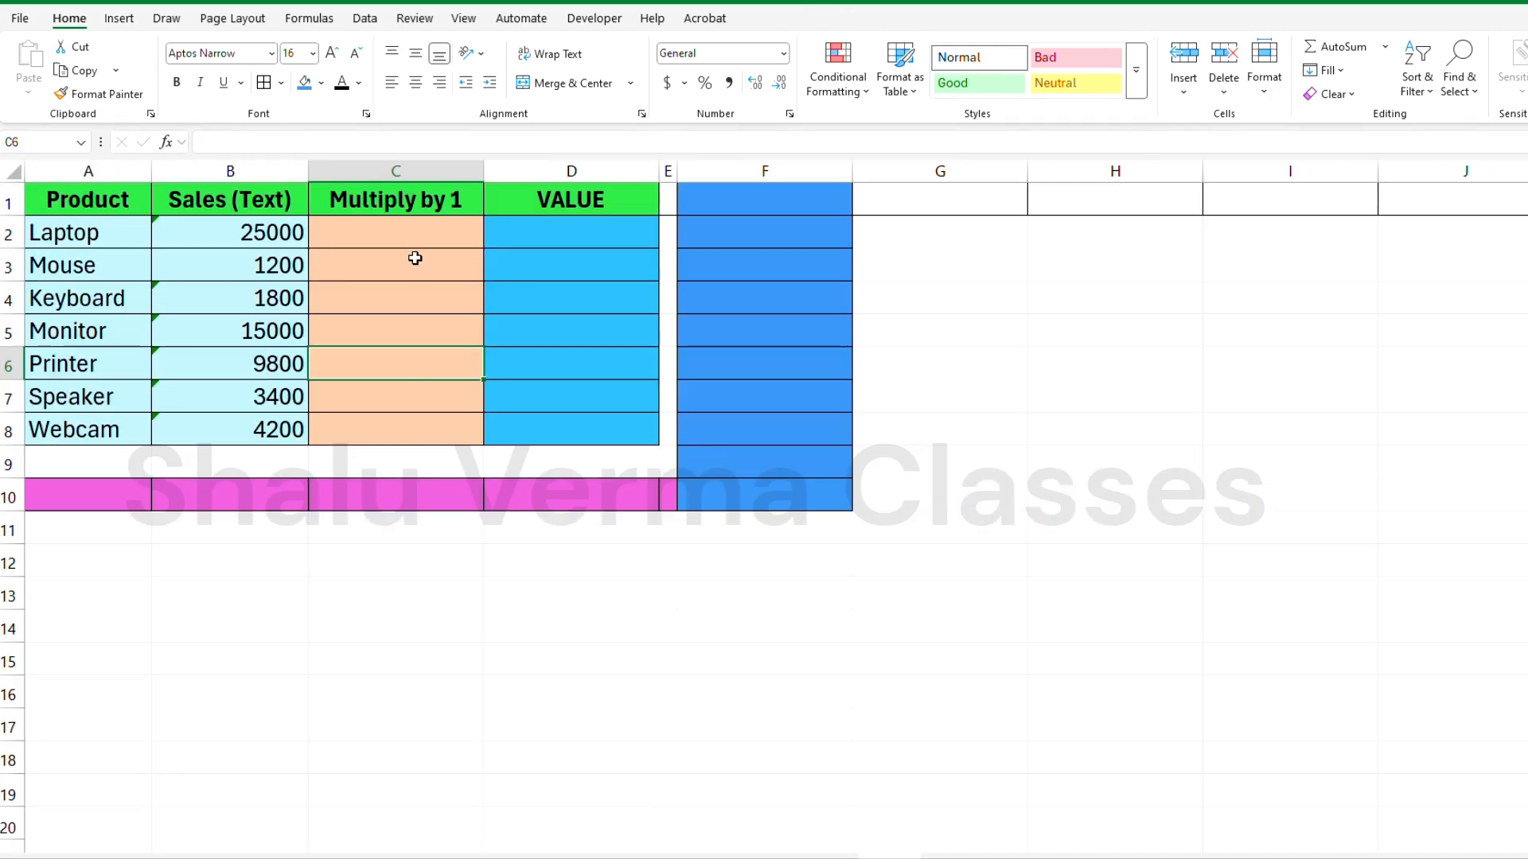
{"action": "type", "text": "+"}
{"action": "left_click", "coordinate": [102, 243]}
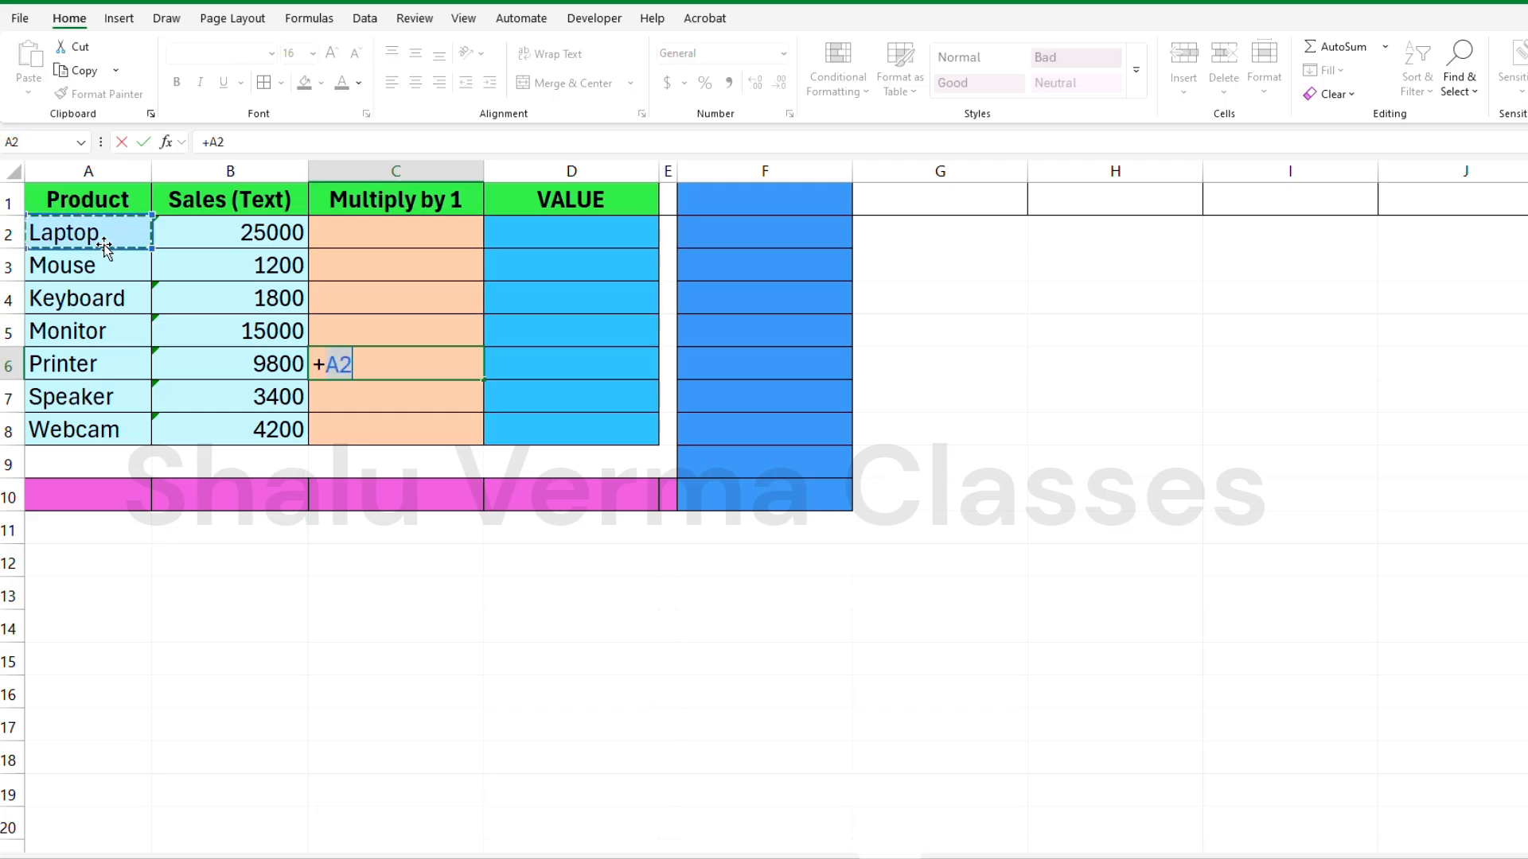
{"action": "key", "text": "Escape"}
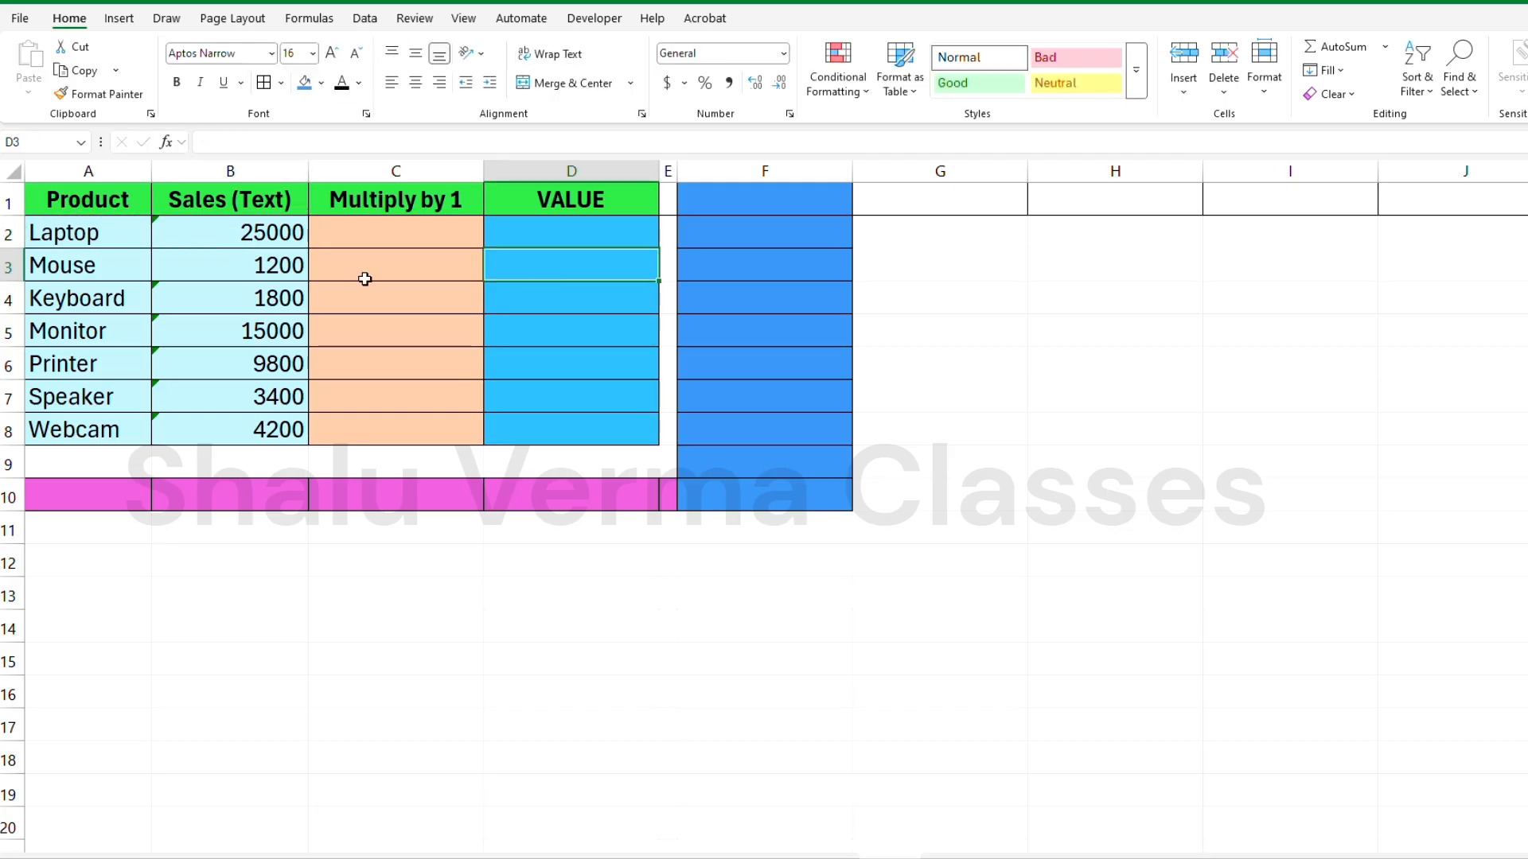
Check the sales entries in B2 to B6 to see which ones are stored as text
{"action": "left_click", "coordinate": [272, 241]}
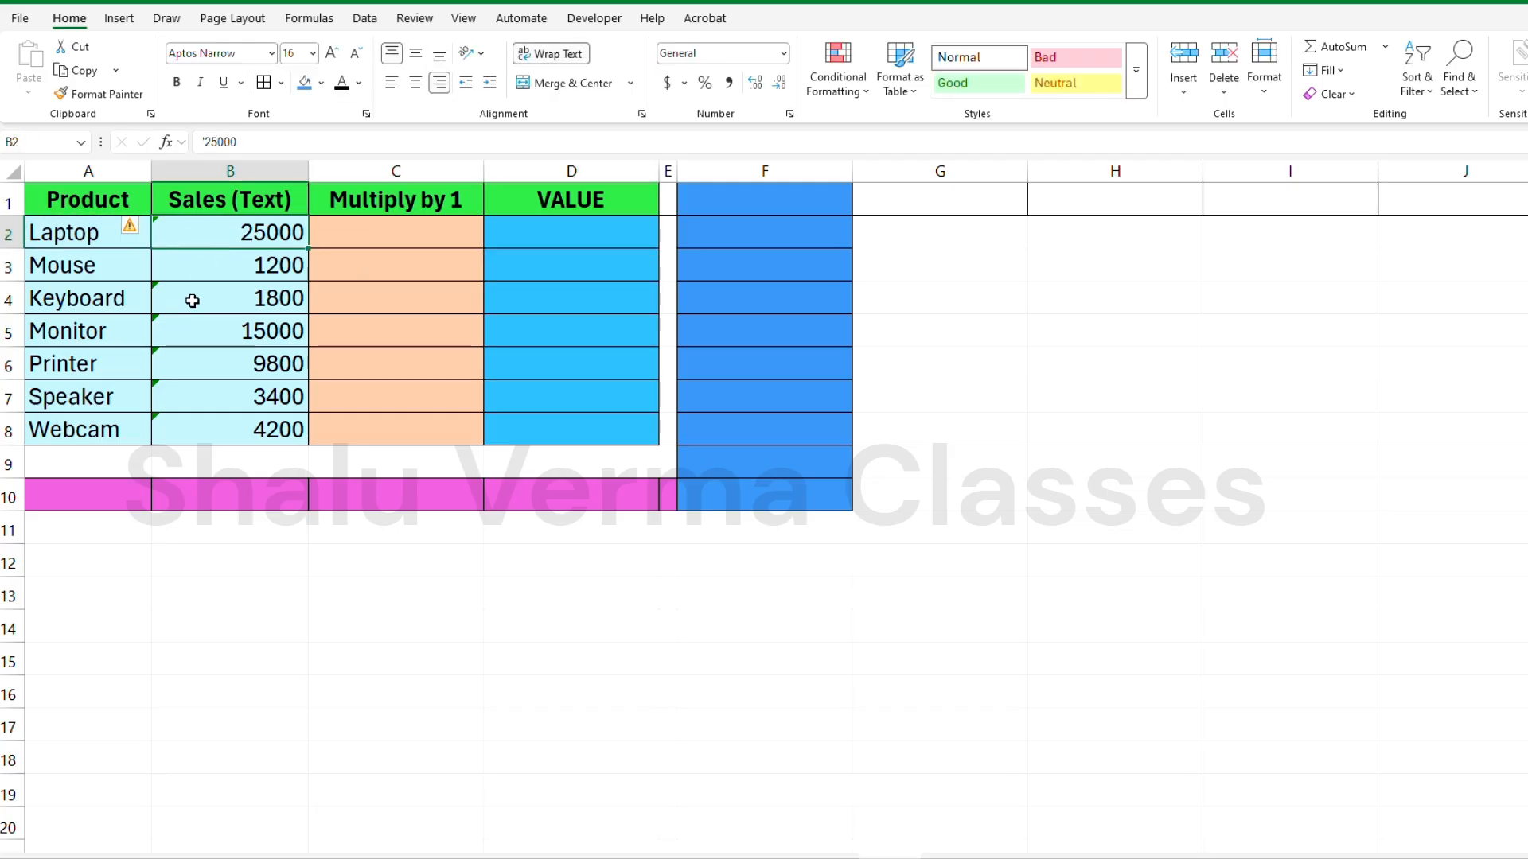
{"action": "left_click", "coordinate": [191, 301]}
{"action": "left_click", "coordinate": [183, 268]}
{"action": "left_click", "coordinate": [201, 357]}
{"action": "left_click", "coordinate": [189, 226]}
{"action": "left_click", "coordinate": [587, 374]}
Total the Sales (Text) column in B10 with =SUM(B2:B8)
{"action": "left_click", "coordinate": [240, 508]}
{"action": "type", "text": "="}
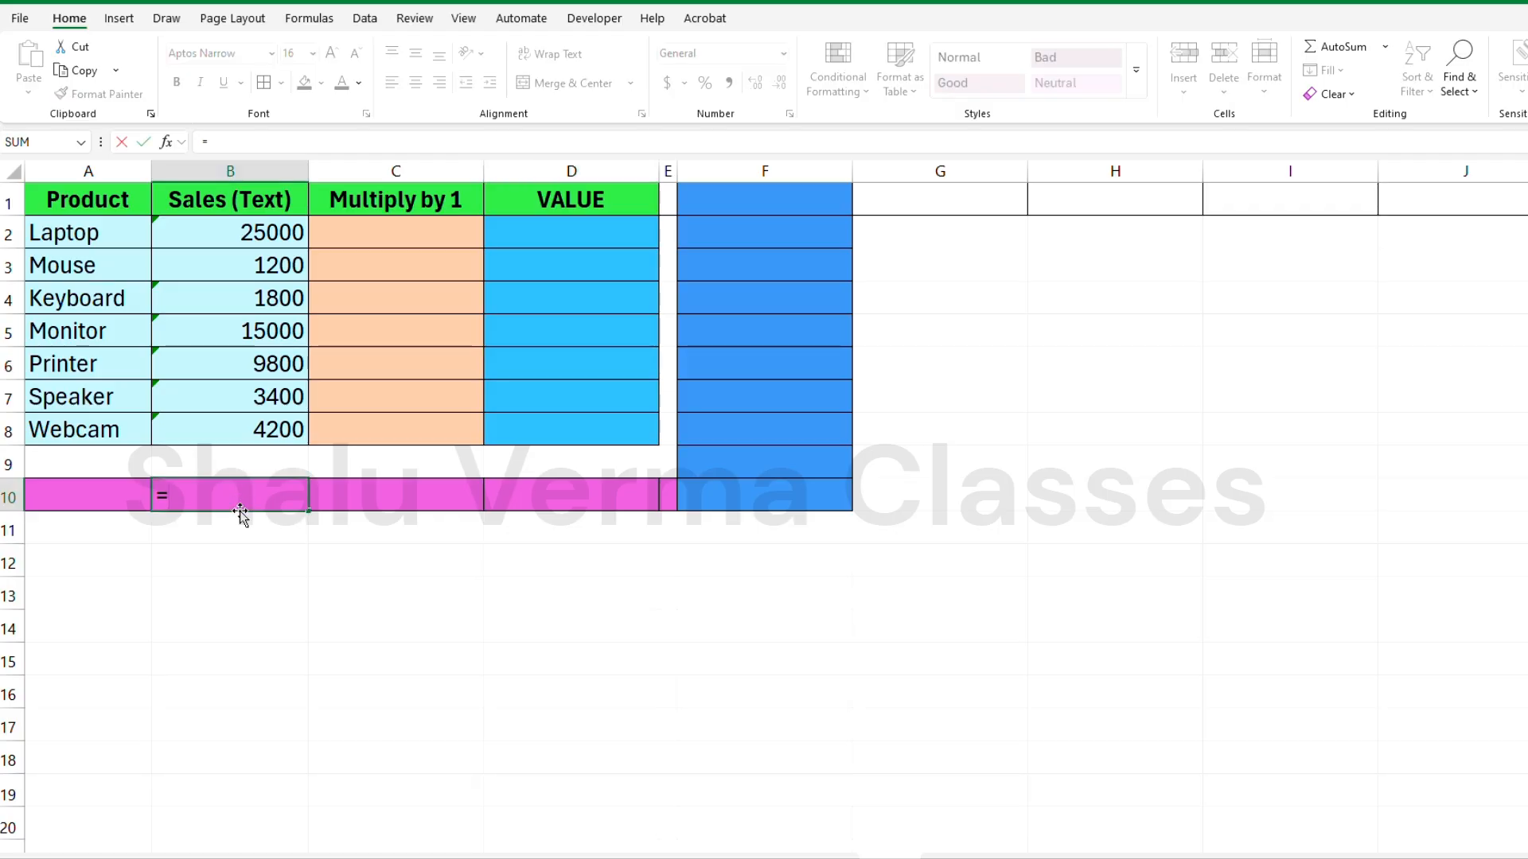
{"action": "type", "text": "sum"}
{"action": "key", "text": "Tab"}
{"action": "left_click_drag", "start_coordinate": [271, 232], "coordinate": [274, 429]}
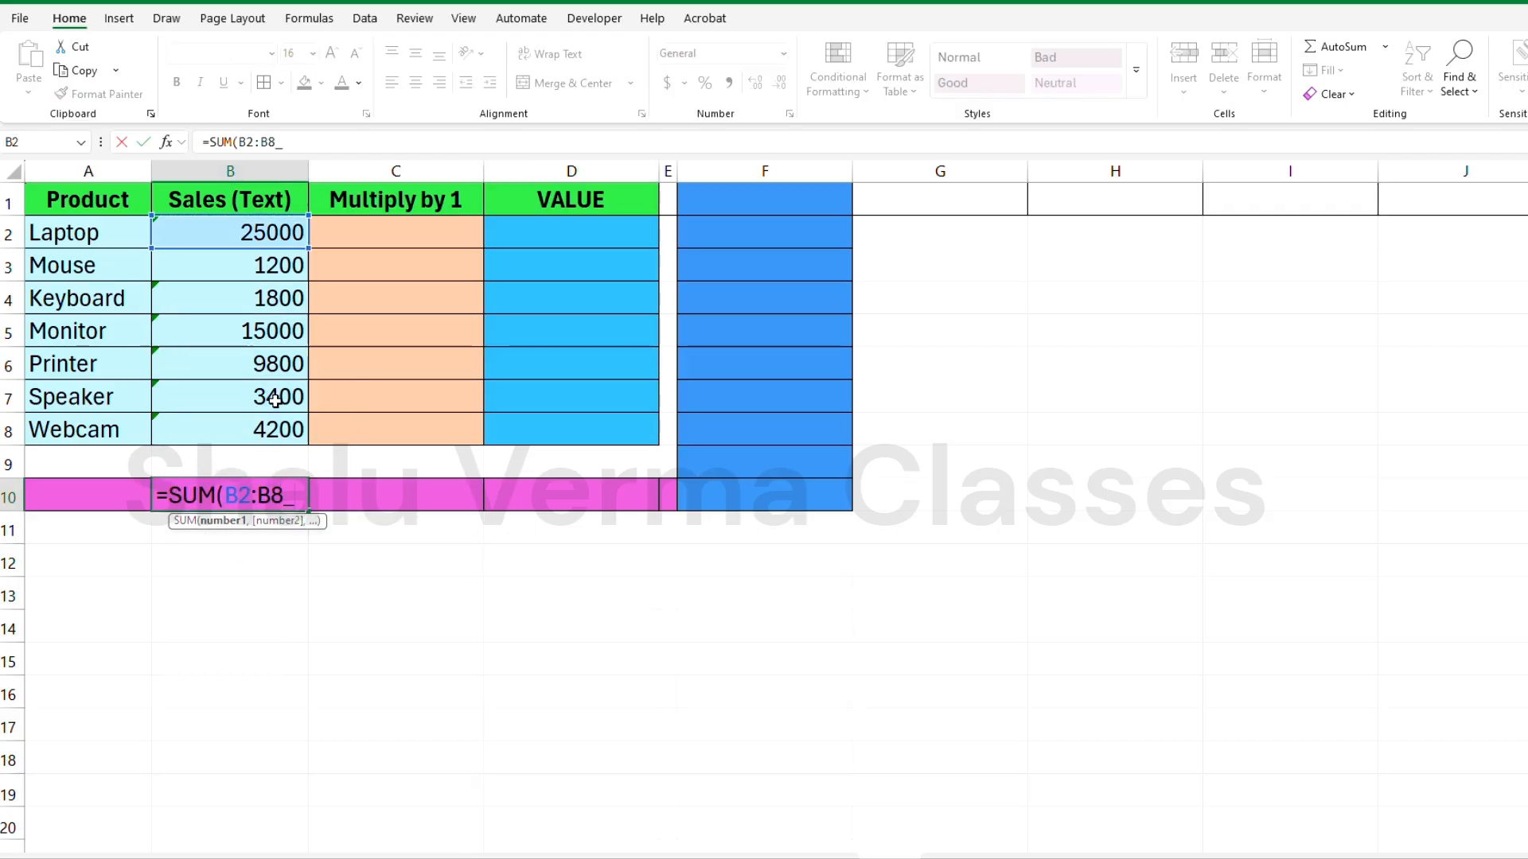
{"action": "key", "text": "Return"}
{"action": "left_click", "coordinate": [251, 500]}
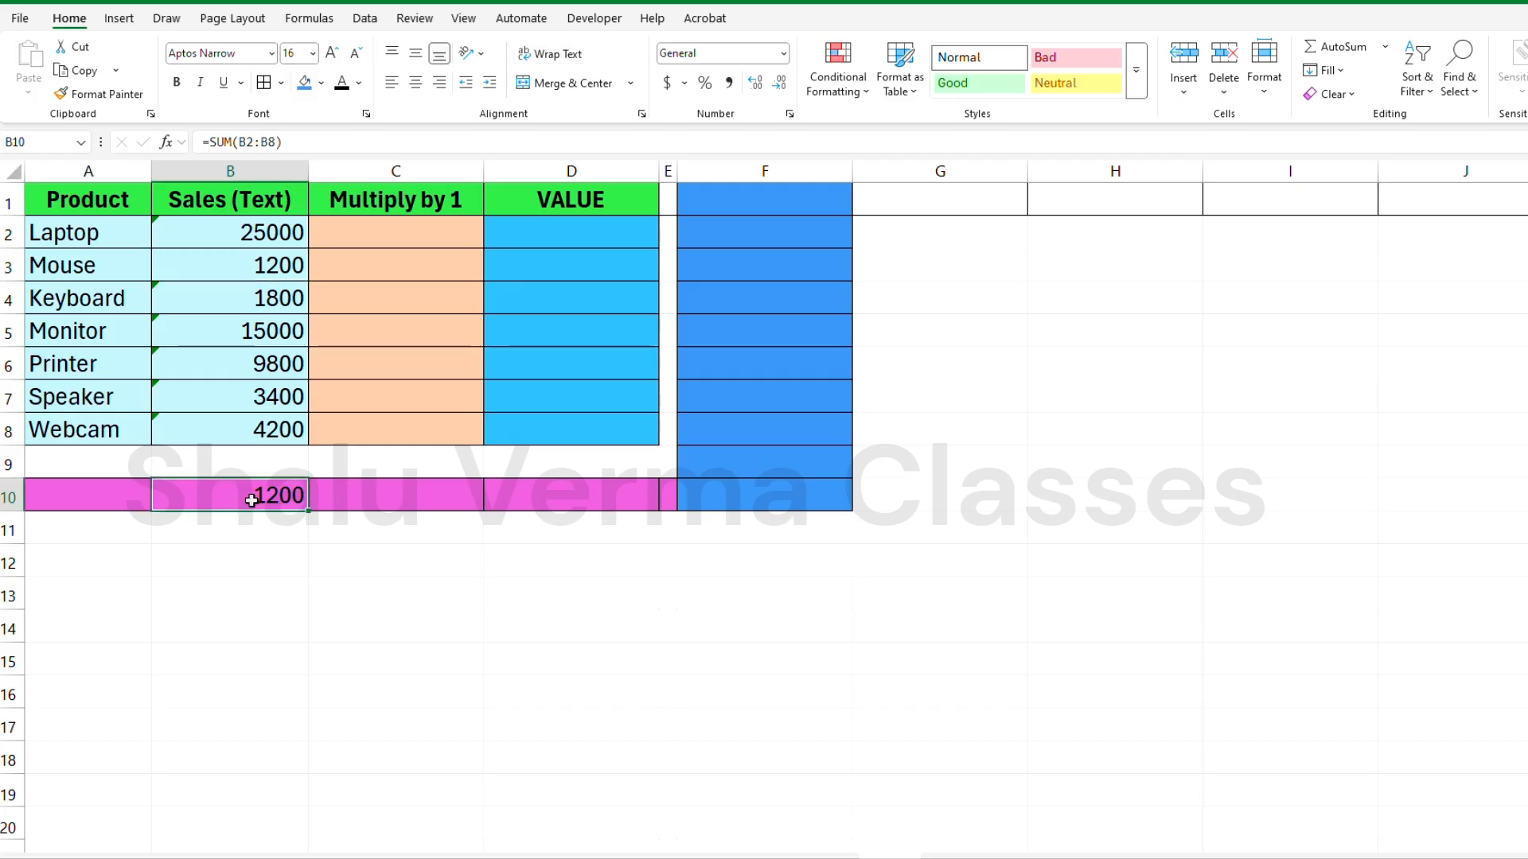
Examine the text-stored sales entries that feed the SUM in B10, including B4 and B3
{"action": "left_click_drag", "start_coordinate": [261, 224], "coordinate": [255, 414]}
{"action": "left_click", "coordinate": [231, 528]}
{"action": "left_click", "coordinate": [167, 296]}
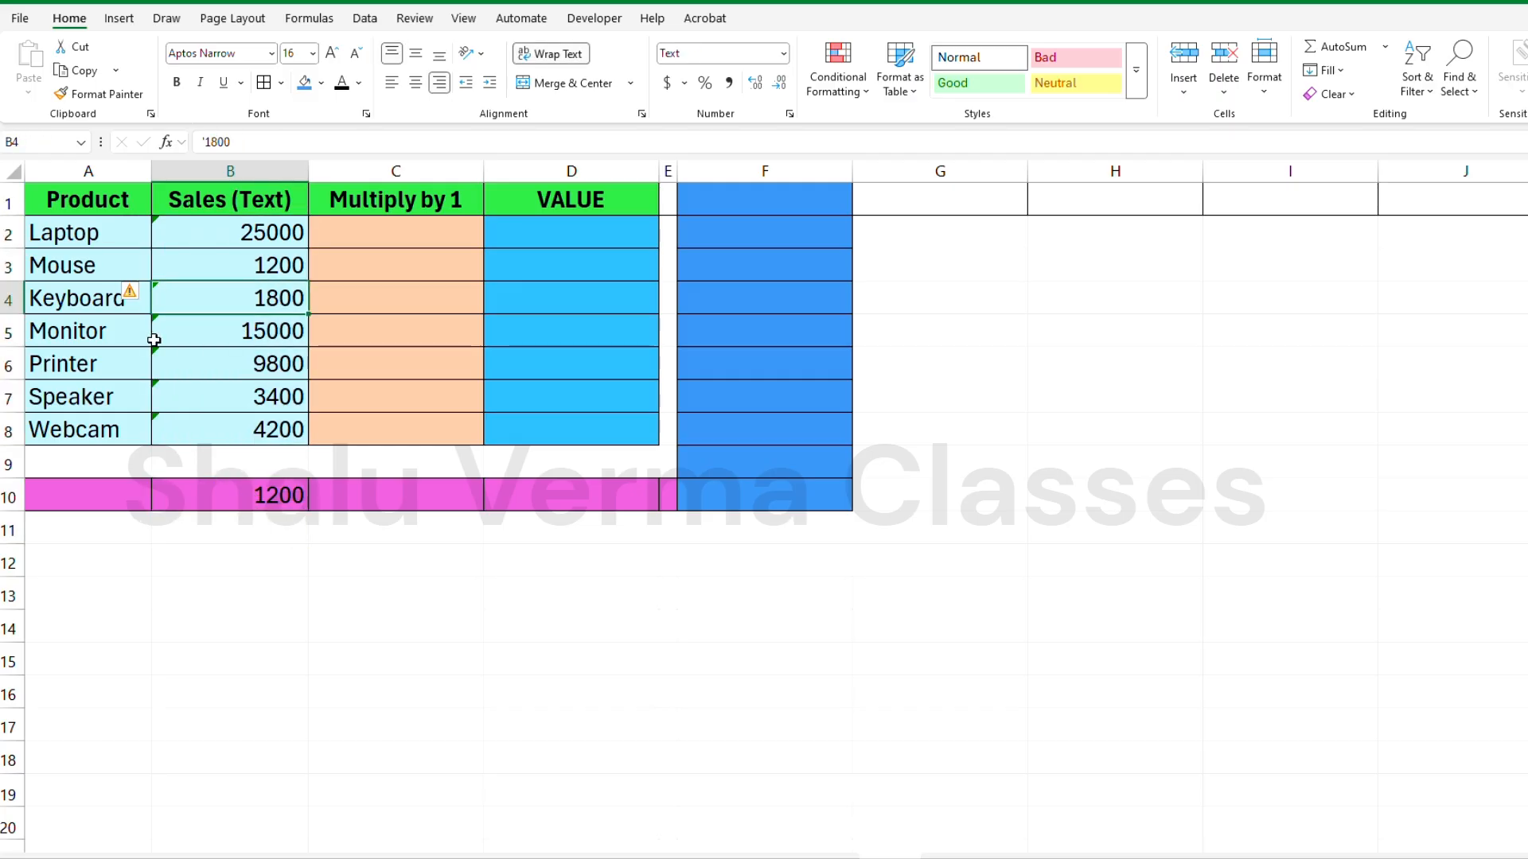
{"action": "left_click", "coordinate": [159, 265]}
Try converting the text value in B2 to a number, and undo the conversion
{"action": "left_click", "coordinate": [177, 239]}
{"action": "left_click", "coordinate": [129, 233]}
{"action": "left_click", "coordinate": [202, 276]}
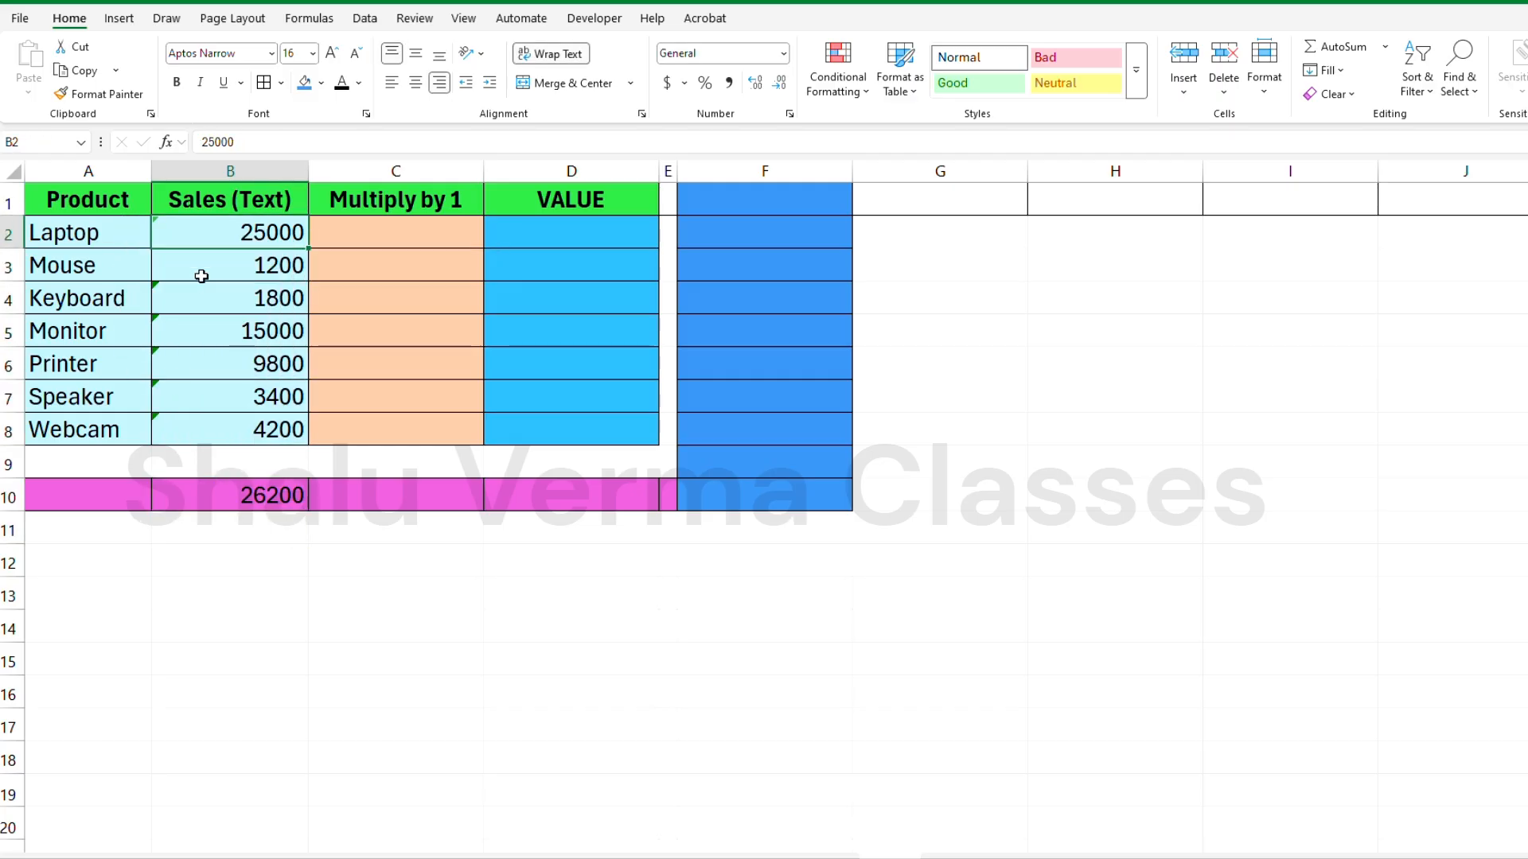
{"action": "key", "text": "ctrl+z"}
Recheck the SUM formula in B10 and the Printer sales entry in B6
{"action": "left_click", "coordinate": [243, 495]}
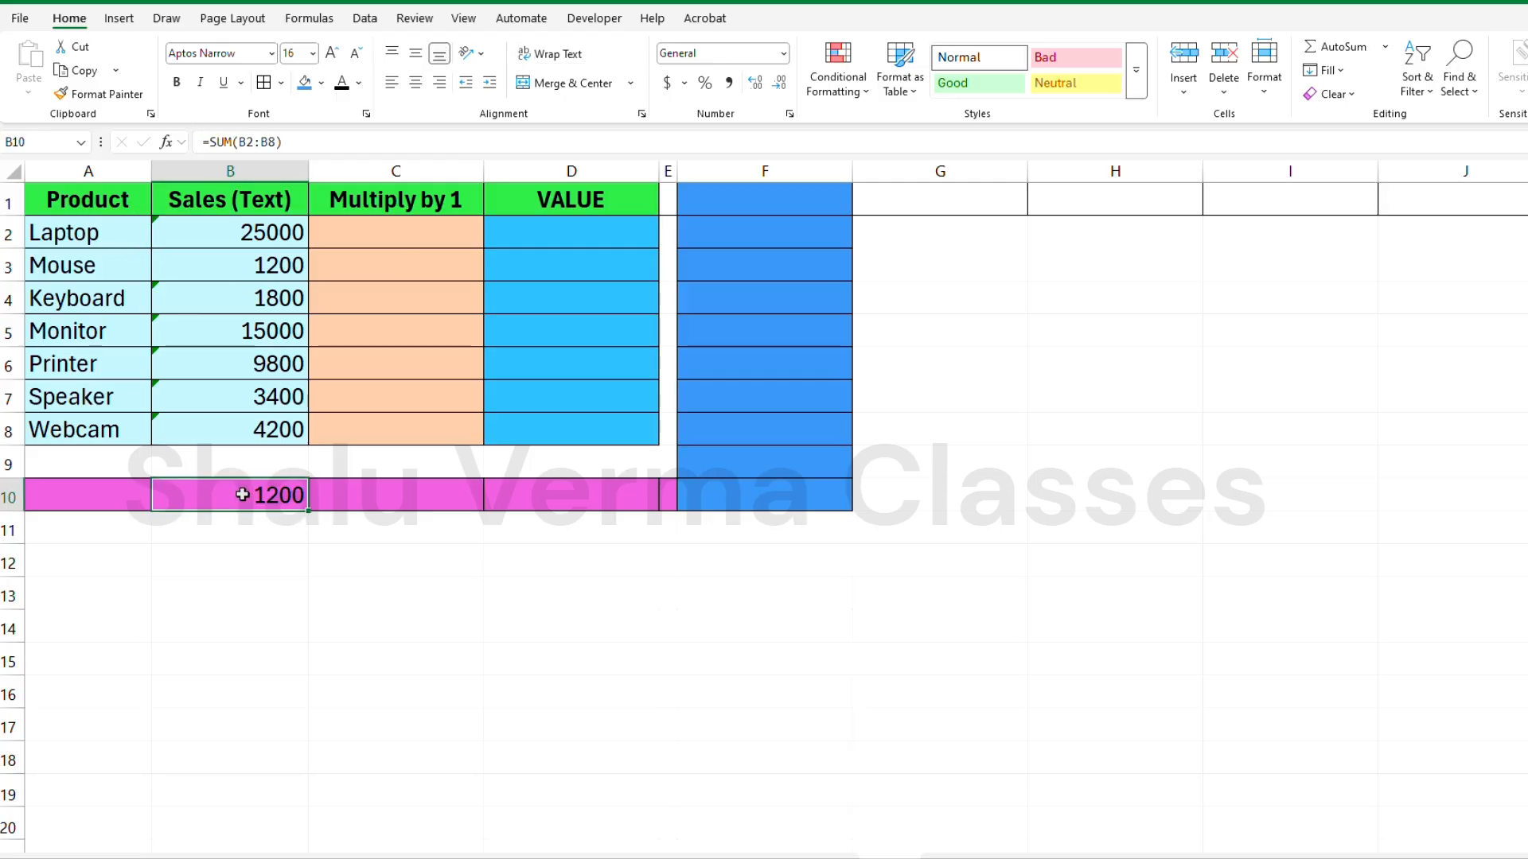
{"action": "left_click", "coordinate": [235, 363]}
{"action": "scroll", "coordinate": [286, 318], "scroll_direction": "up", "scroll_amount": 1}
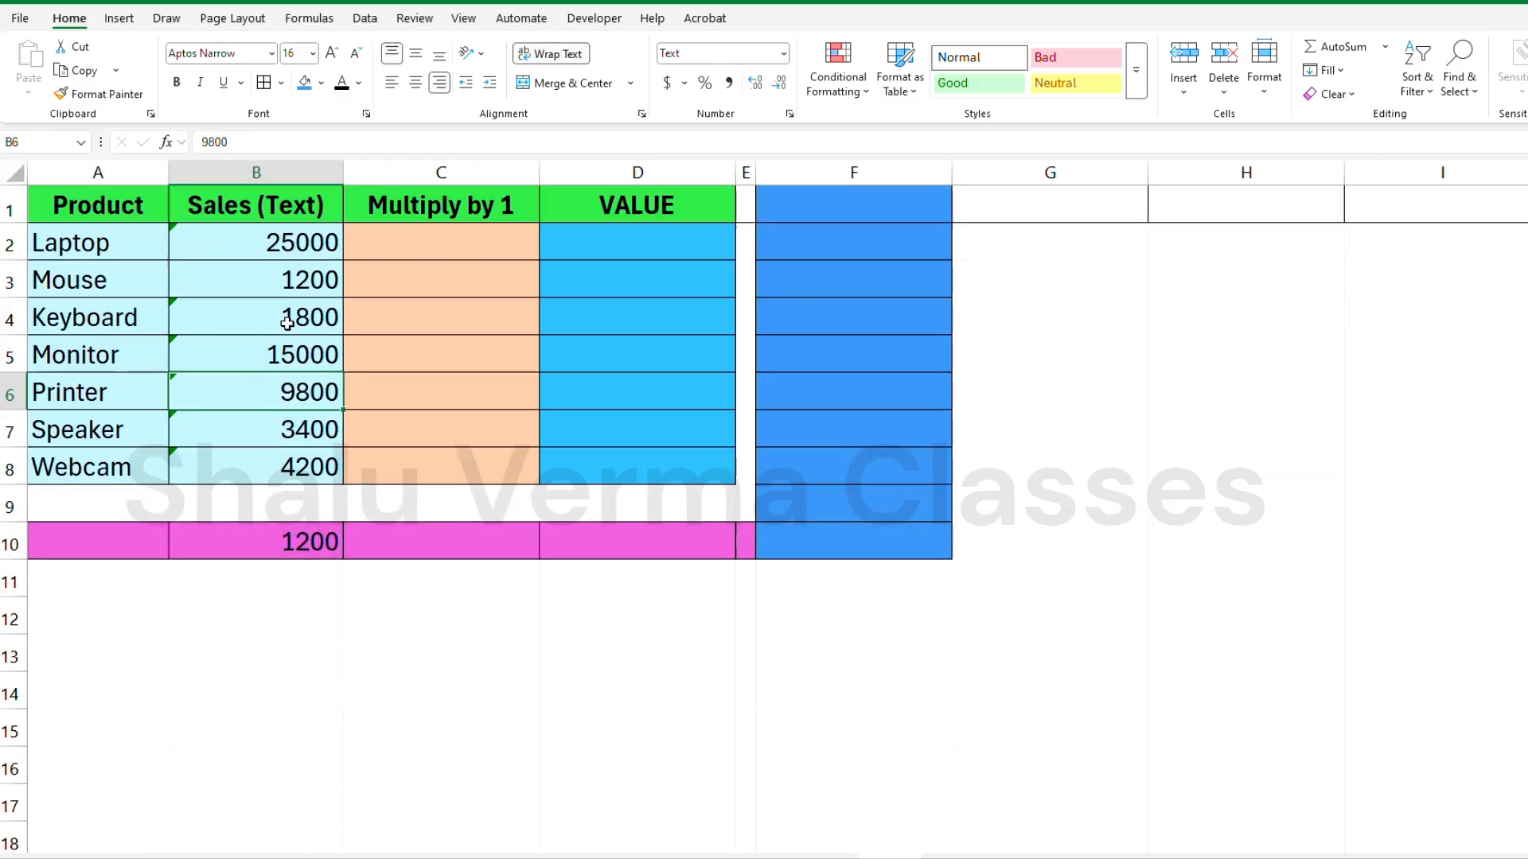
Freeze the top header row of the worksheet
{"action": "left_click", "coordinate": [16, 211]}
{"action": "left_click", "coordinate": [463, 18]}
{"action": "left_click", "coordinate": [968, 75]}
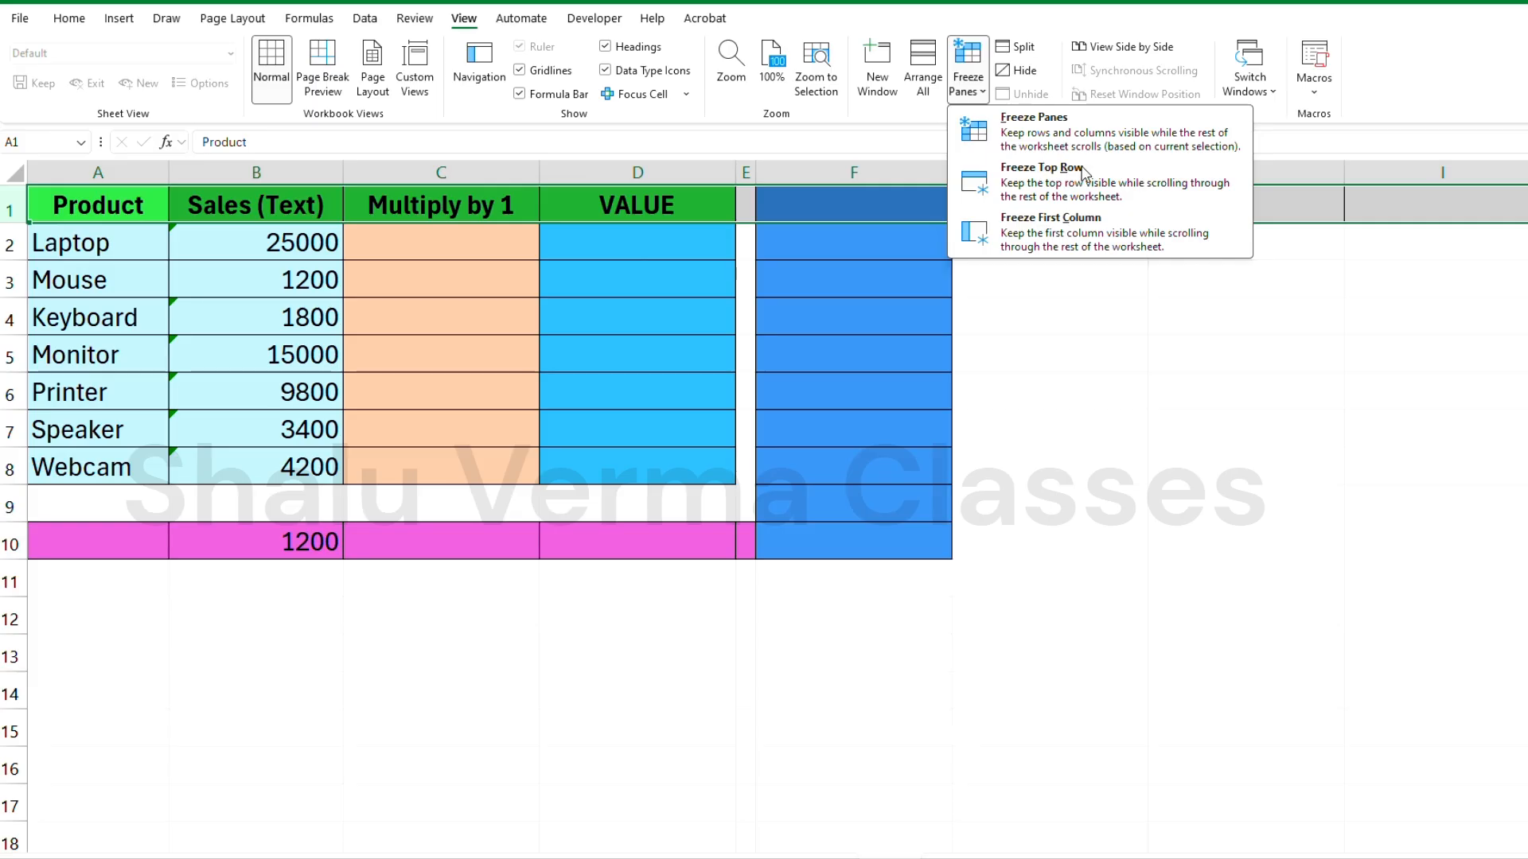
{"action": "left_click", "coordinate": [1034, 164]}
{"action": "left_click", "coordinate": [380, 322]}
{"action": "scroll", "coordinate": [374, 322], "scroll_direction": "up", "scroll_amount": 3}
{"action": "left_click", "coordinate": [70, 18]}
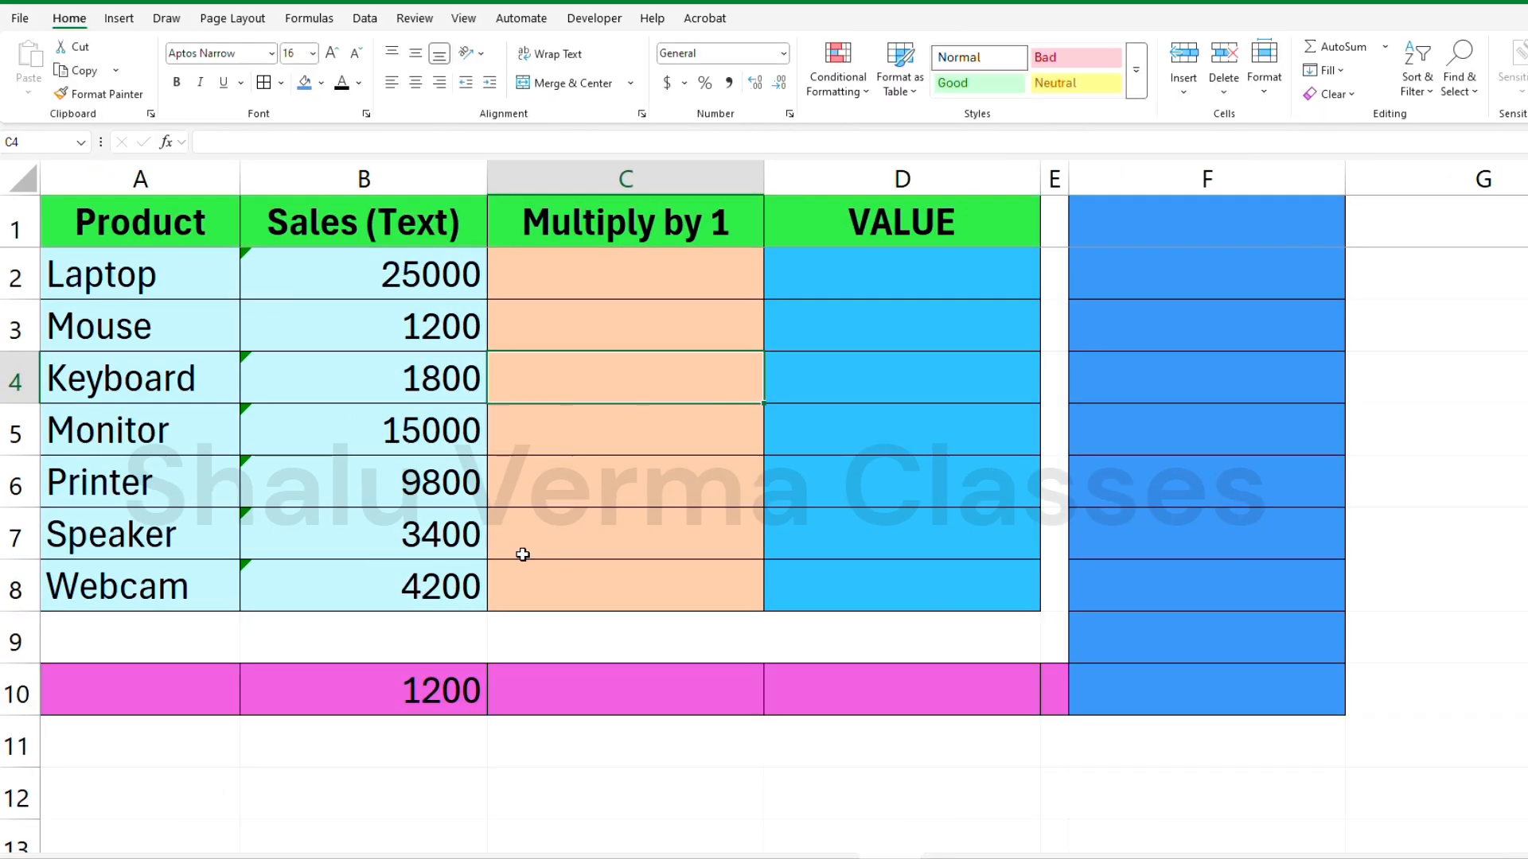
Check the sales entry in B2 and clear the SUM formula from B10
{"action": "left_click", "coordinate": [422, 381]}
{"action": "left_click", "coordinate": [285, 291]}
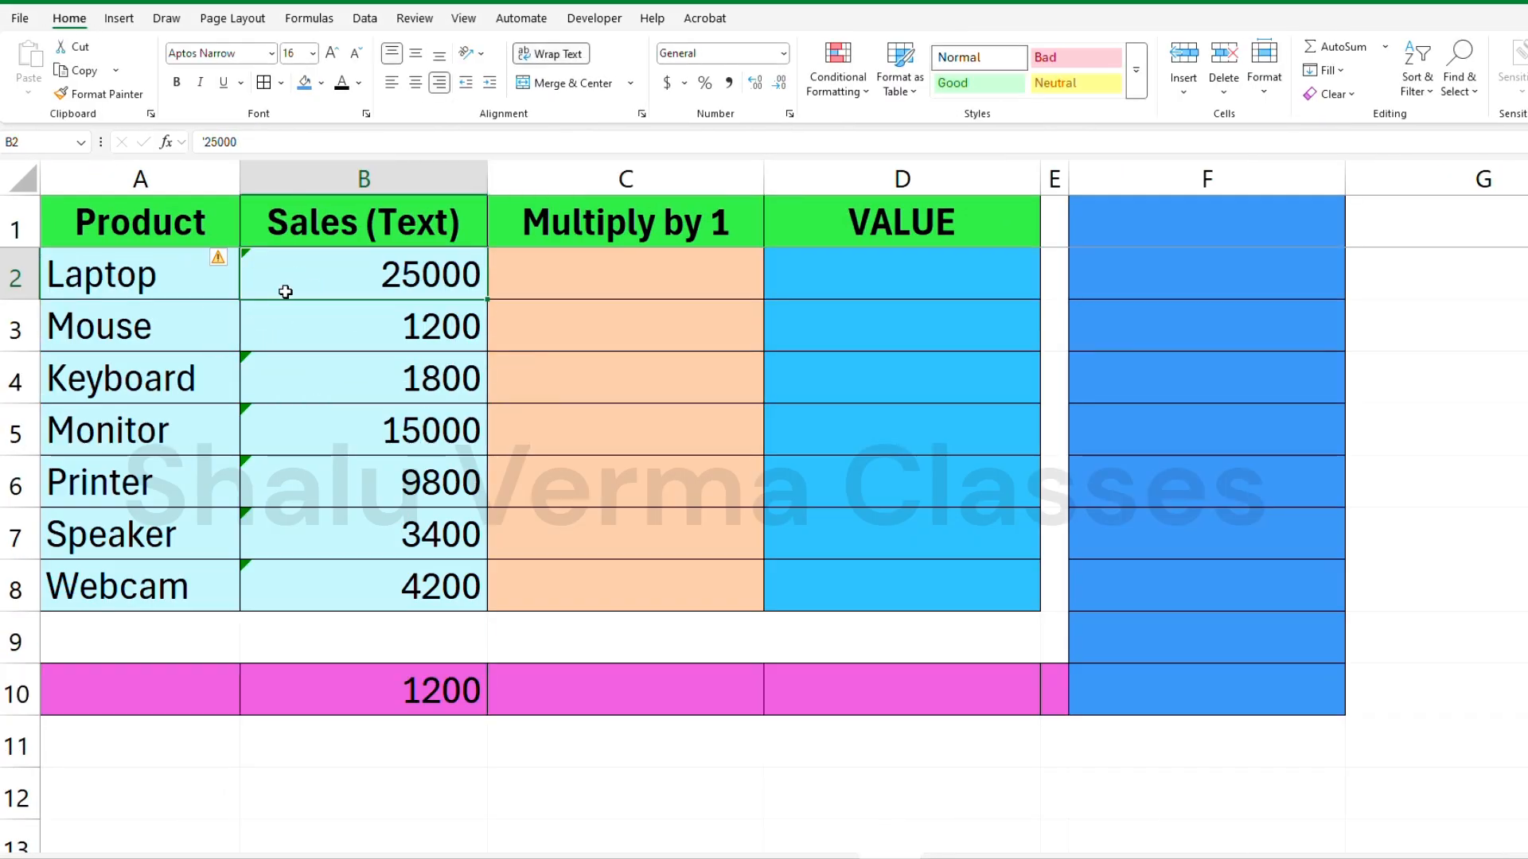
{"action": "scroll", "coordinate": [266, 374], "scroll_direction": "down", "scroll_amount": 2}
{"action": "left_click", "coordinate": [358, 578]}
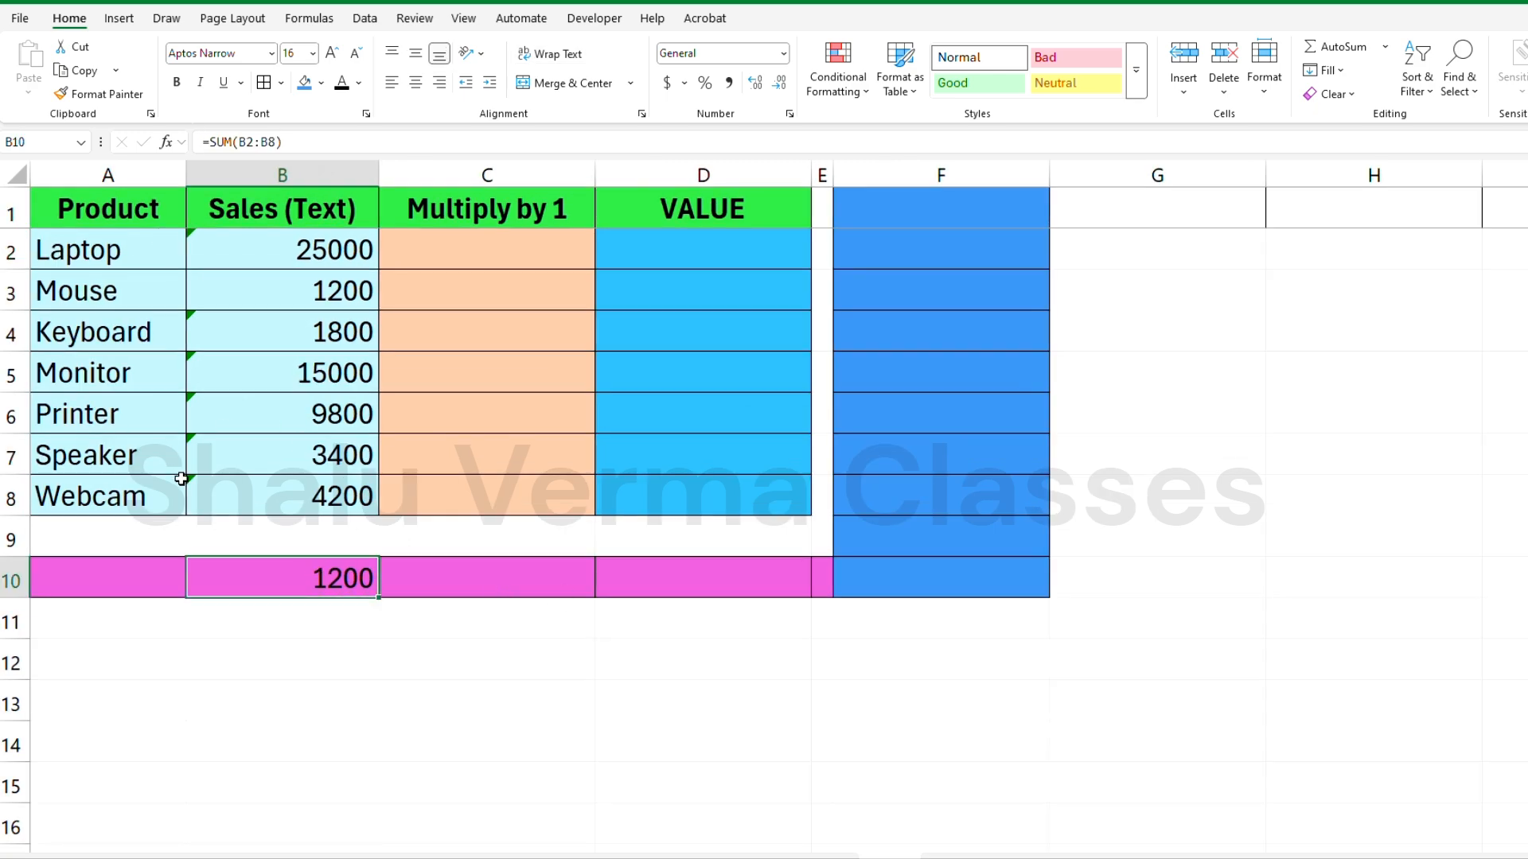
{"action": "key", "text": "Delete"}
{"action": "scroll", "coordinate": [478, 557], "scroll_direction": "down", "scroll_amount": 2}
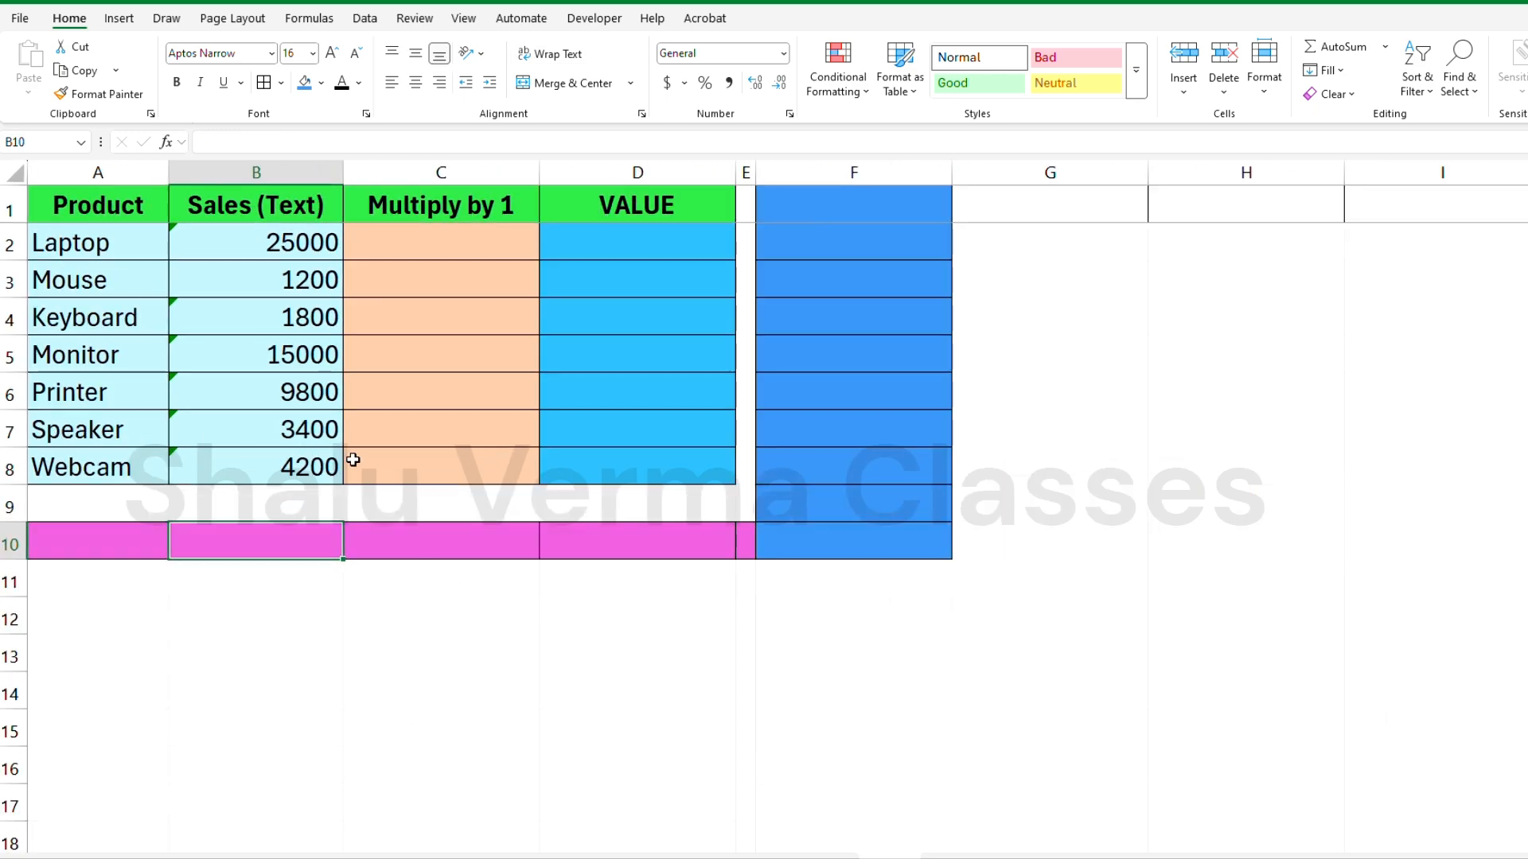
Review the Product, Sales (Text), Multiply by 1 and VALUE columns, plus column F and the empty total row
{"action": "left_click_drag", "start_coordinate": [38, 215], "coordinate": [668, 501]}
{"action": "left_click", "coordinate": [249, 211]}
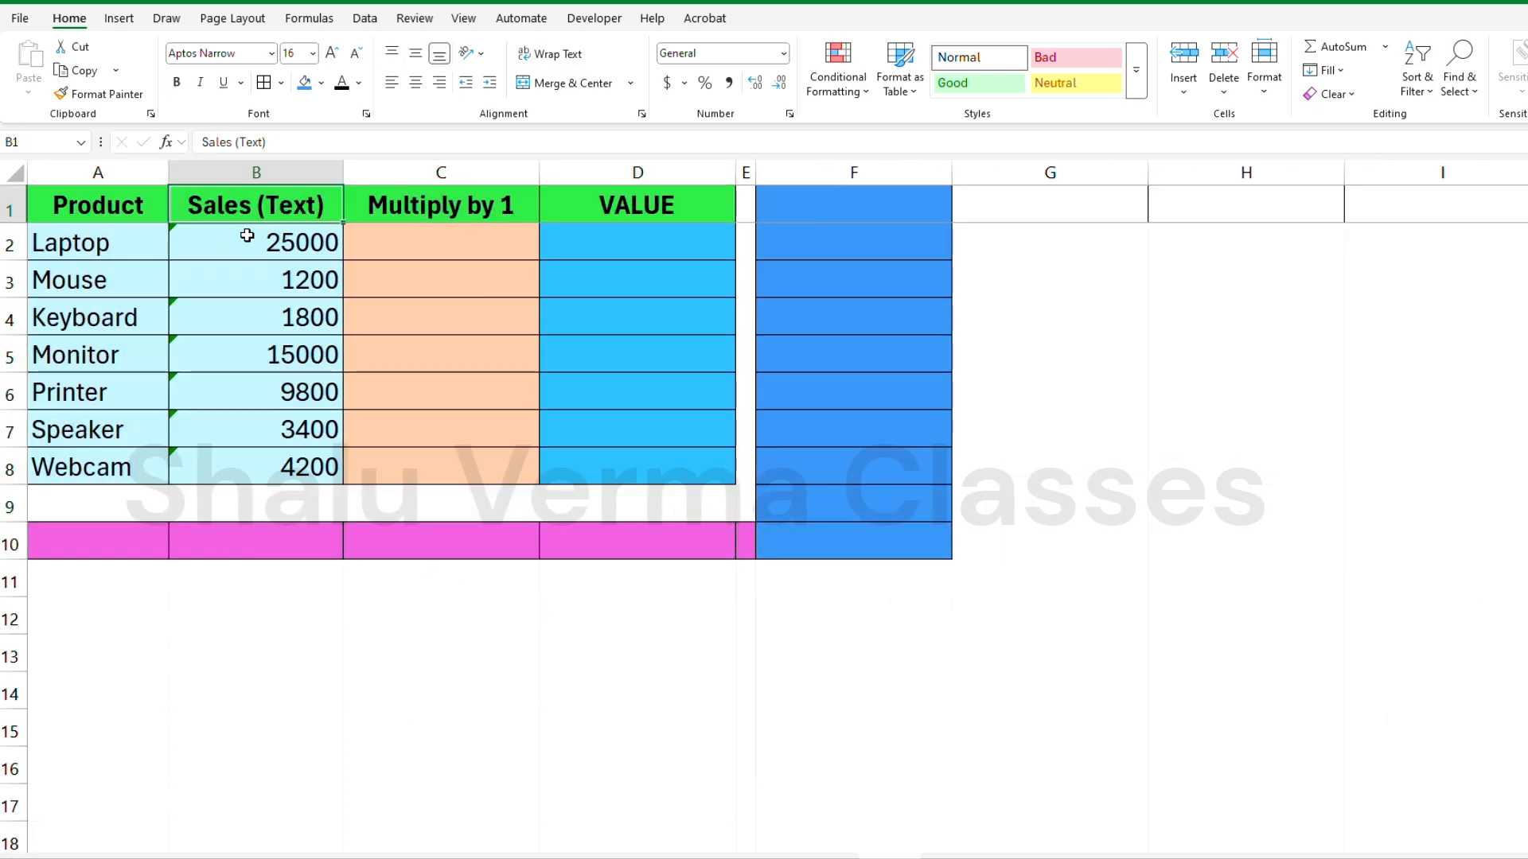
{"action": "left_click_drag", "start_coordinate": [246, 236], "coordinate": [248, 467]}
{"action": "left_click_drag", "start_coordinate": [96, 205], "coordinate": [97, 467]}
{"action": "left_click", "coordinate": [265, 421]}
{"action": "left_click", "coordinate": [98, 542]}
{"action": "left_click_drag", "start_coordinate": [430, 241], "coordinate": [430, 467]}
{"action": "left_click_drag", "start_coordinate": [636, 241], "coordinate": [638, 467]}
{"action": "left_click", "coordinate": [855, 323]}
{"action": "left_click", "coordinate": [113, 274]}
{"action": "left_click_drag", "start_coordinate": [117, 252], "coordinate": [177, 360]}
{"action": "scroll", "coordinate": [178, 365], "scroll_direction": "up", "scroll_amount": 2}
{"action": "scroll", "coordinate": [173, 374], "scroll_direction": "down", "scroll_amount": 2}
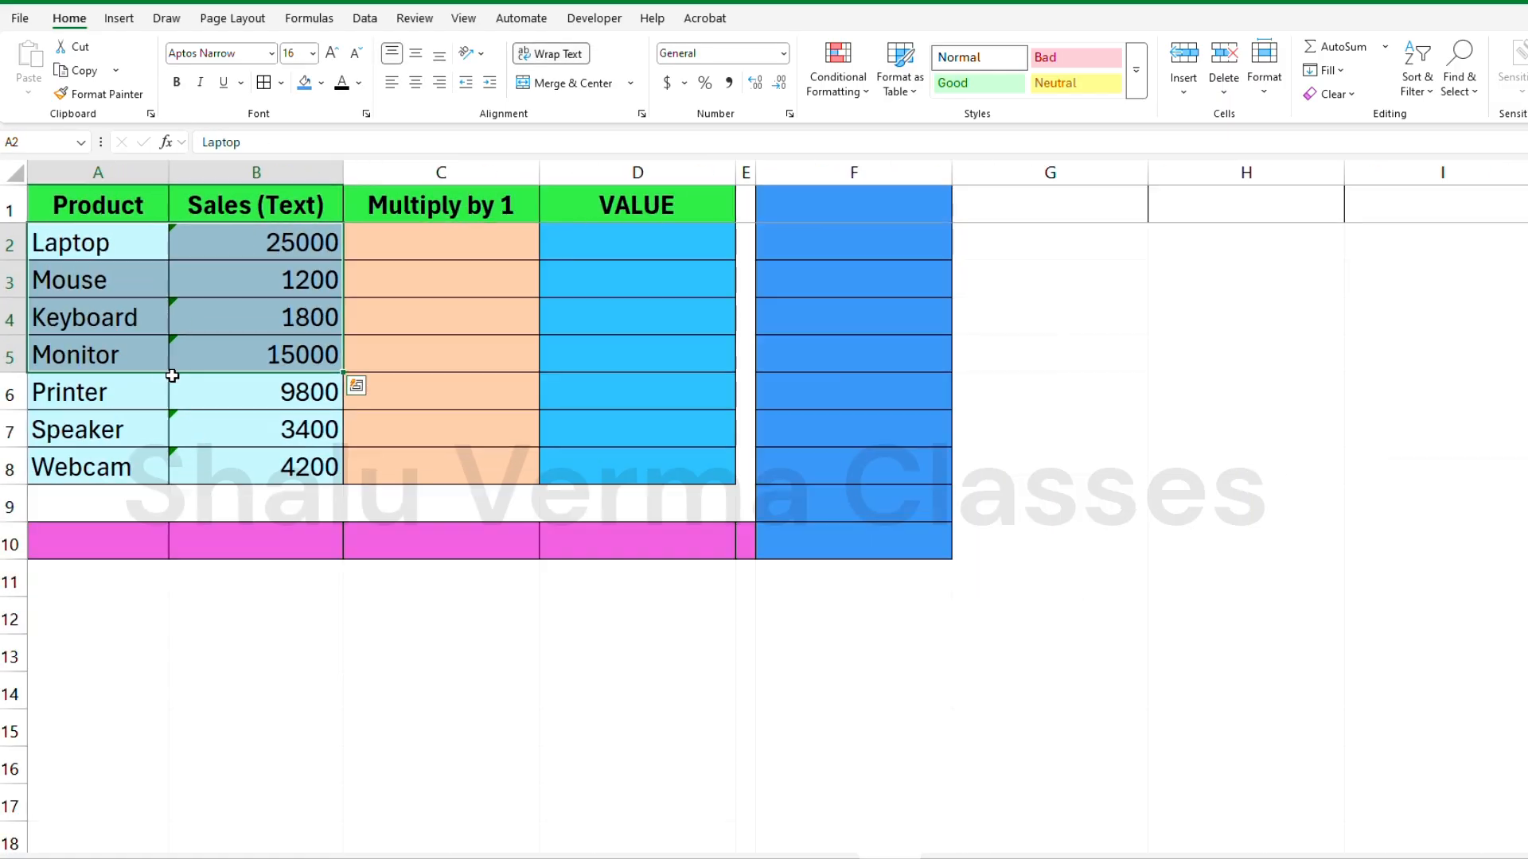
Enter =SUM(B2:B8) in B10 to total the Sales (Text) column
{"action": "left_click", "coordinate": [223, 392]}
{"action": "left_click", "coordinate": [230, 542]}
{"action": "type", "text": "="}
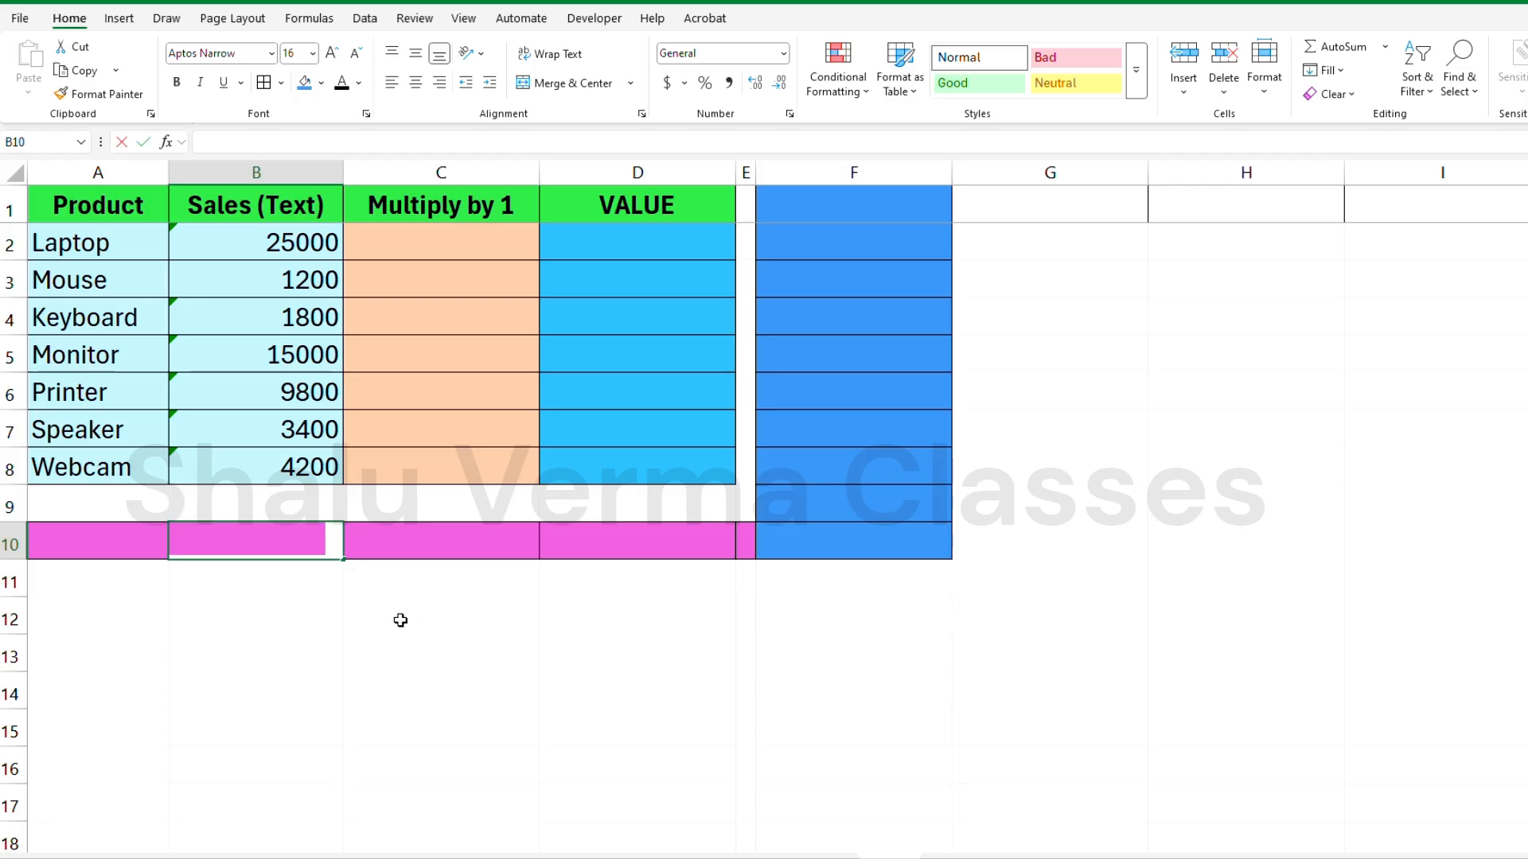
{"action": "type", "text": "sum"}
{"action": "key", "text": "Tab"}
{"action": "left_click_drag", "start_coordinate": [263, 241], "coordinate": [263, 453]}
{"action": "type", "text": ")"}
{"action": "key", "text": "Return"}
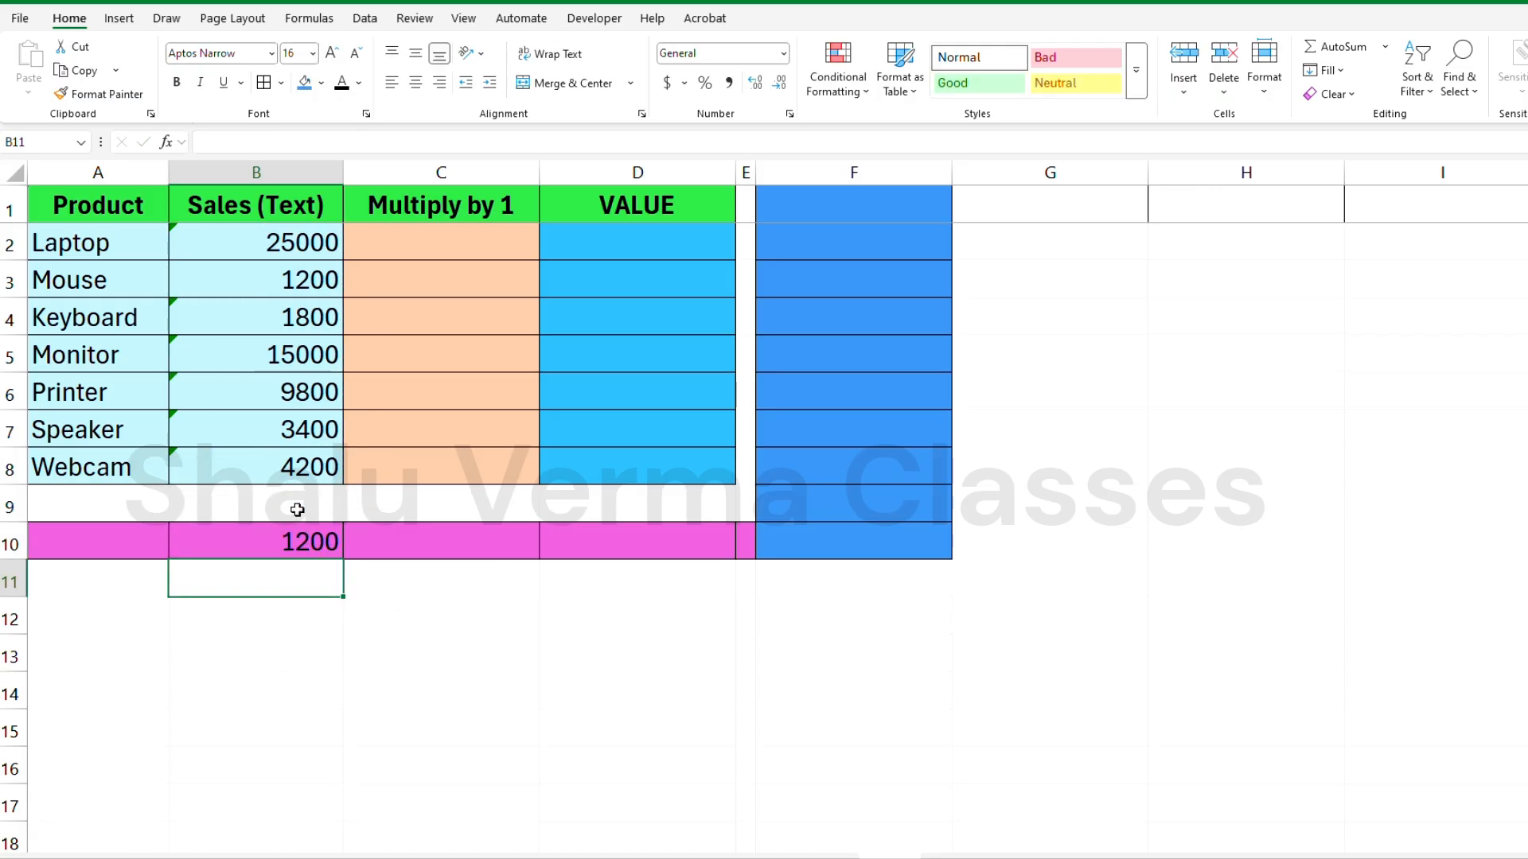
{"action": "key", "text": "Up"}
Compare the Mouse entry in B3 with the total in B10 and the Laptop entry in B2
{"action": "left_click", "coordinate": [287, 285]}
{"action": "left_click", "coordinate": [314, 549]}
{"action": "left_click", "coordinate": [266, 284]}
{"action": "left_click", "coordinate": [270, 549]}
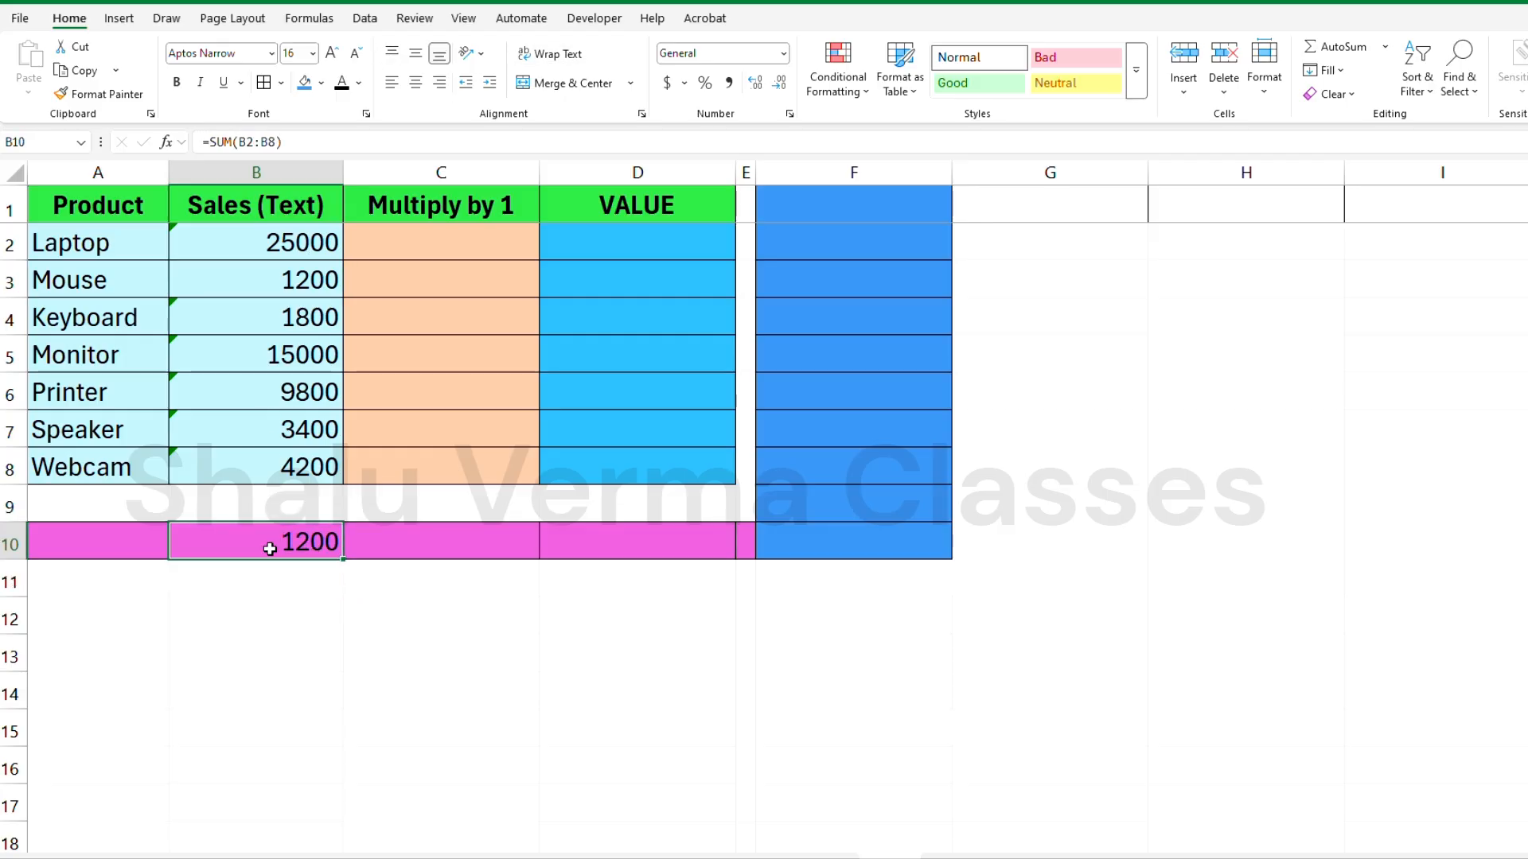
{"action": "left_click", "coordinate": [280, 236]}
{"action": "left_click", "coordinate": [182, 268]}
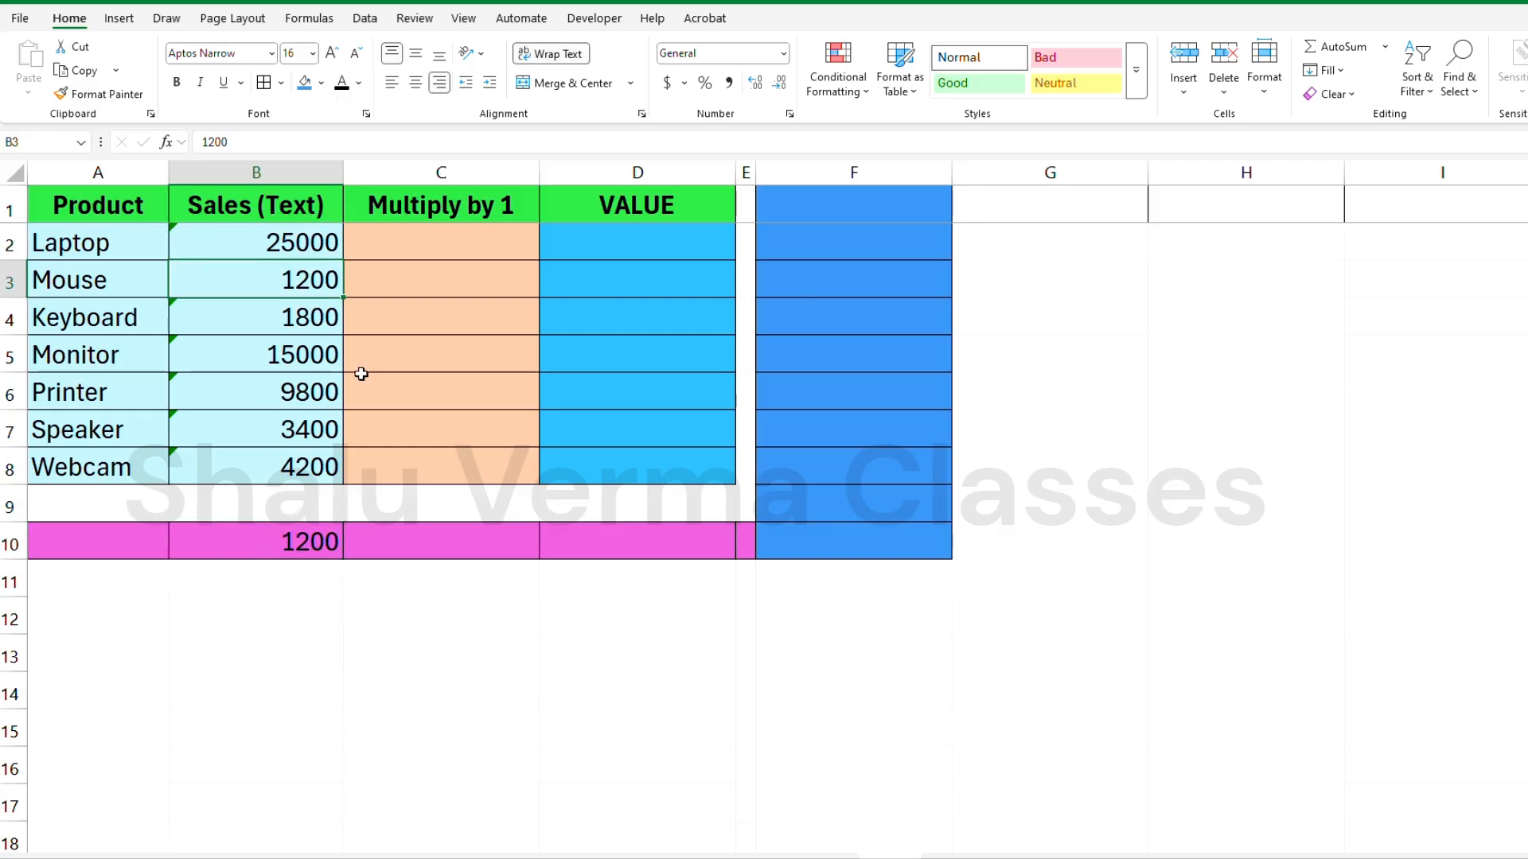
Convert the text-stored sales figures in B2 and B4 to numbers using the error-checking option
{"action": "left_click", "coordinate": [177, 235]}
{"action": "left_click", "coordinate": [162, 237]}
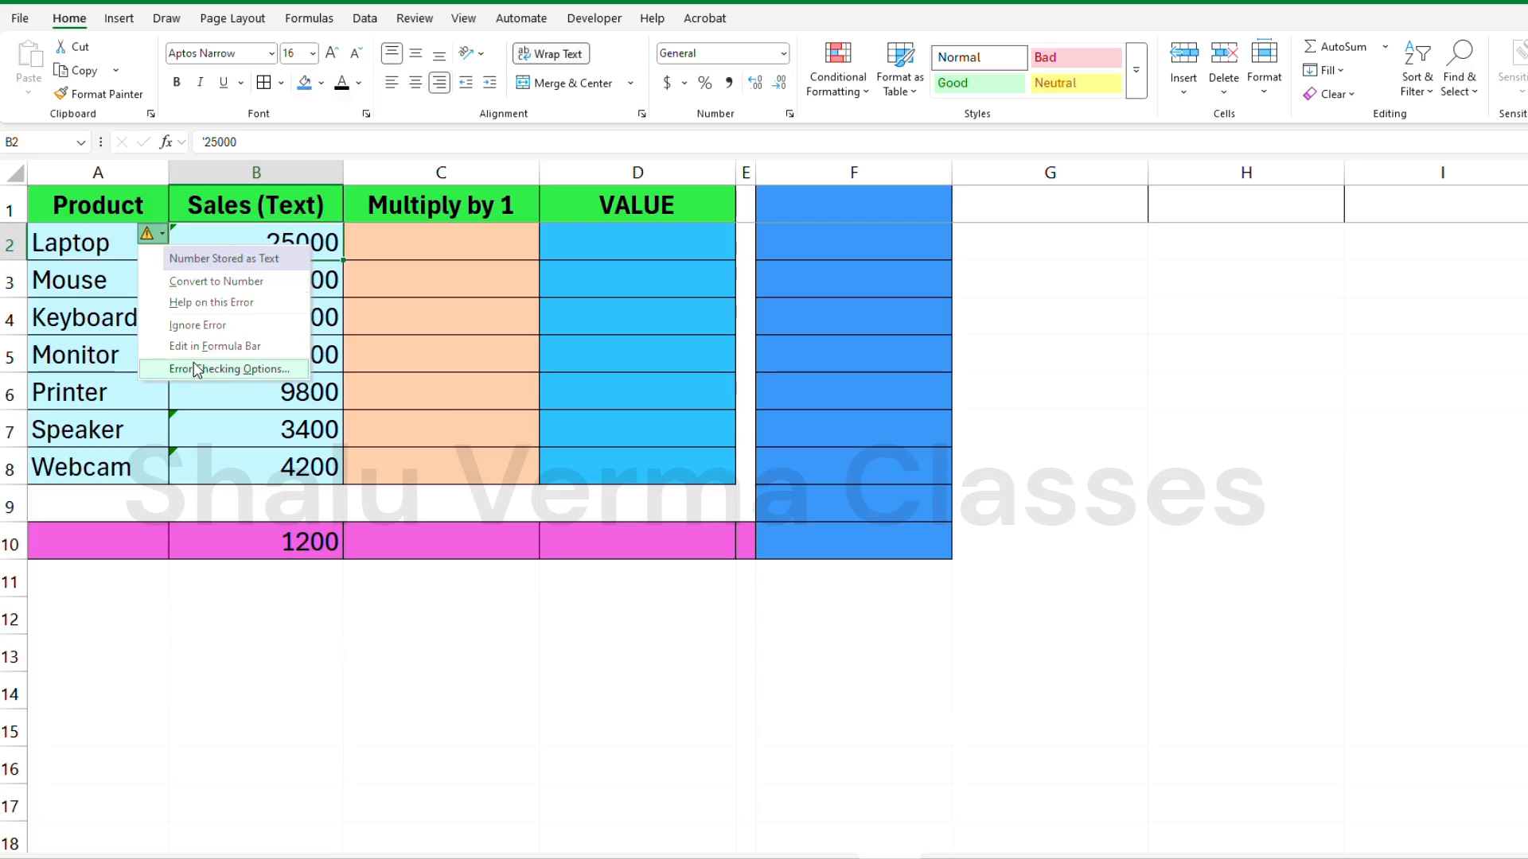
{"action": "left_click", "coordinate": [216, 281]}
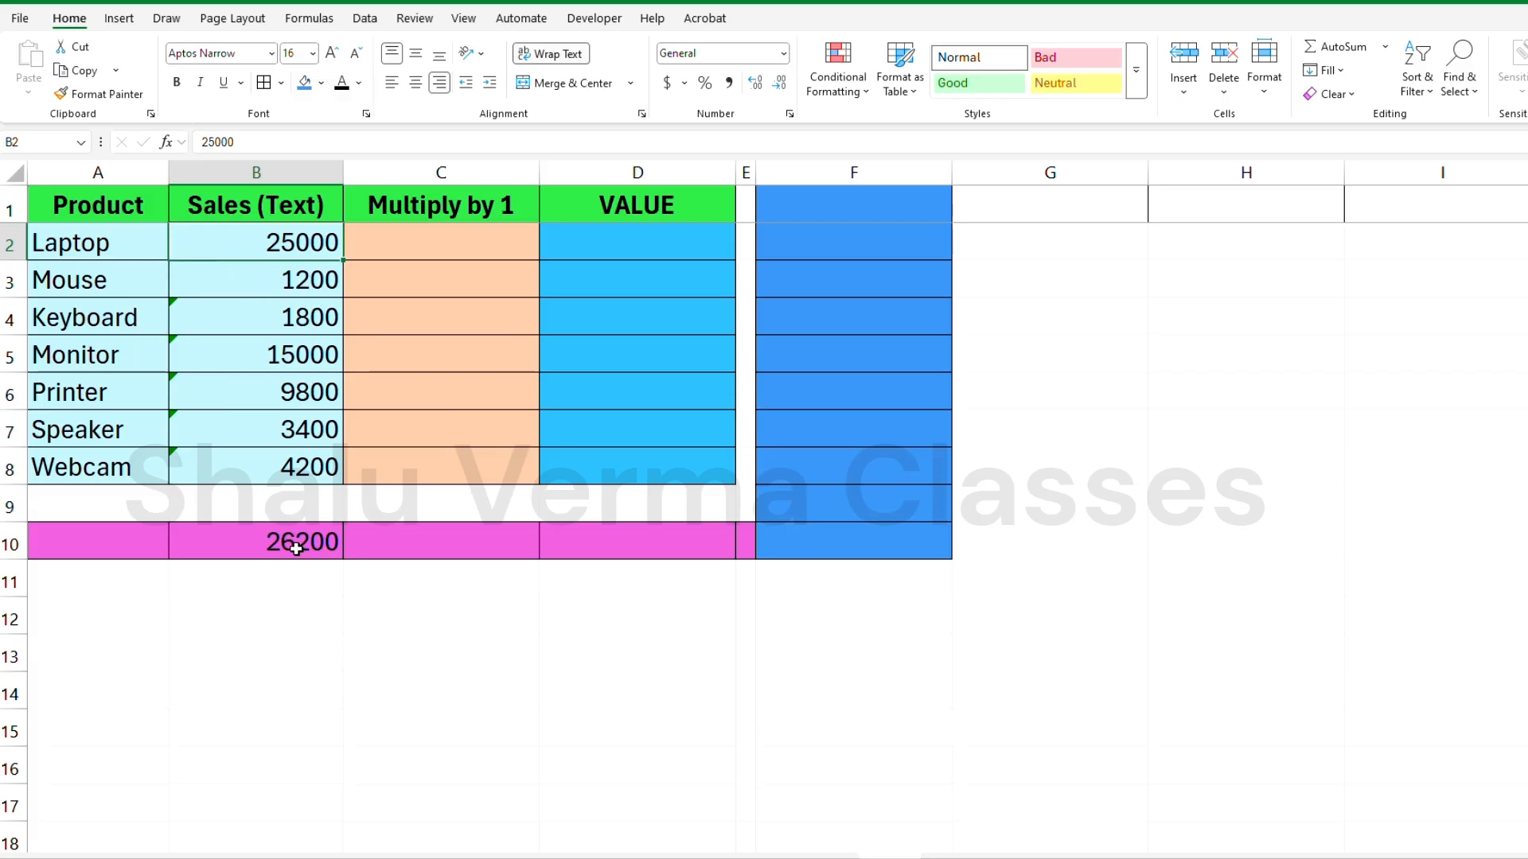
{"action": "left_click", "coordinate": [199, 321]}
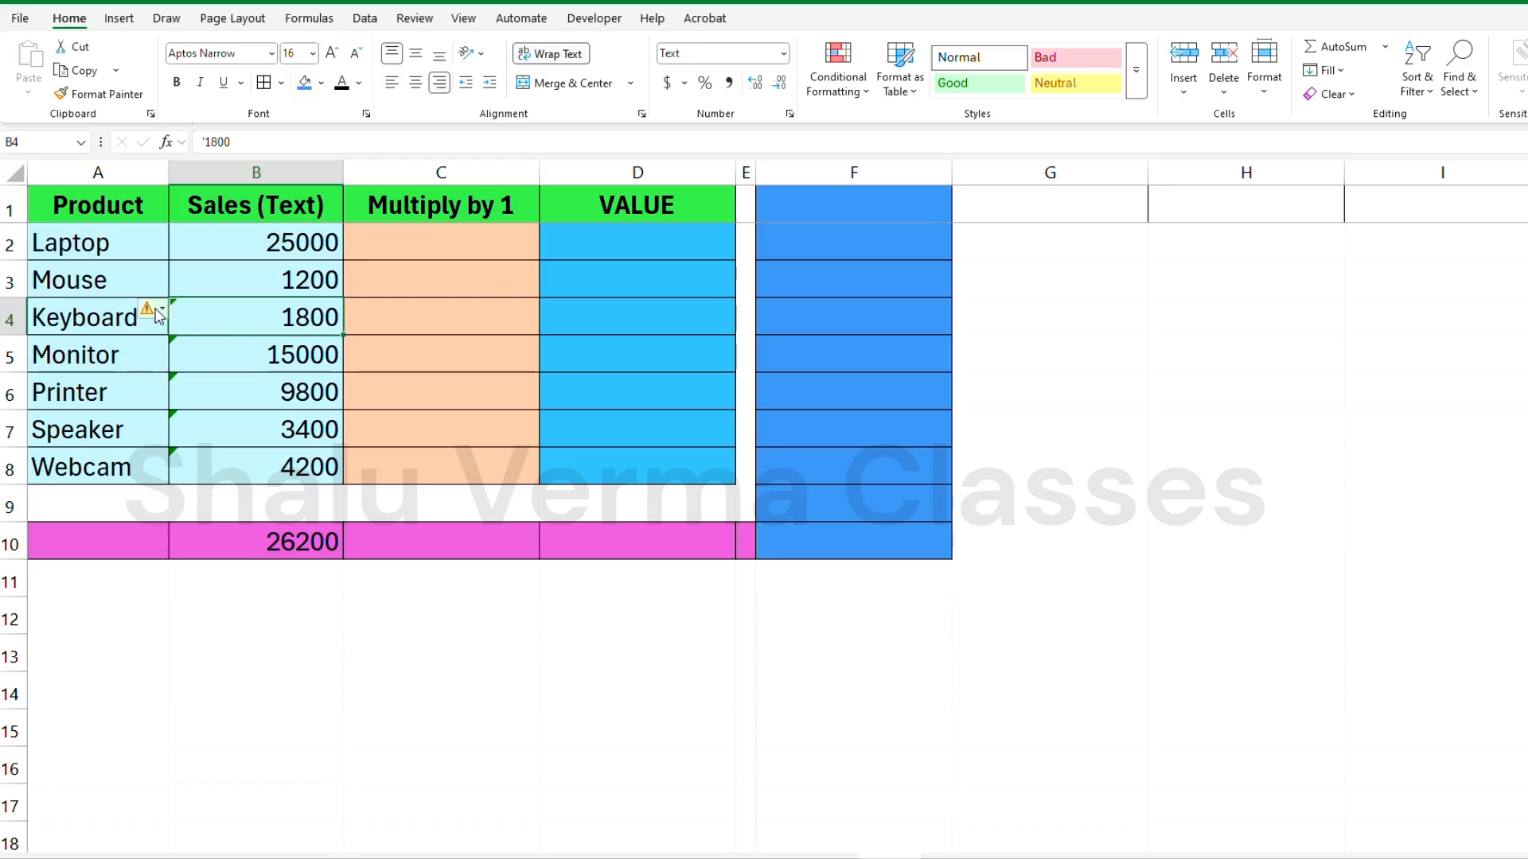
{"action": "left_click", "coordinate": [159, 316]}
{"action": "left_click", "coordinate": [216, 355]}
{"action": "left_click", "coordinate": [302, 354]}
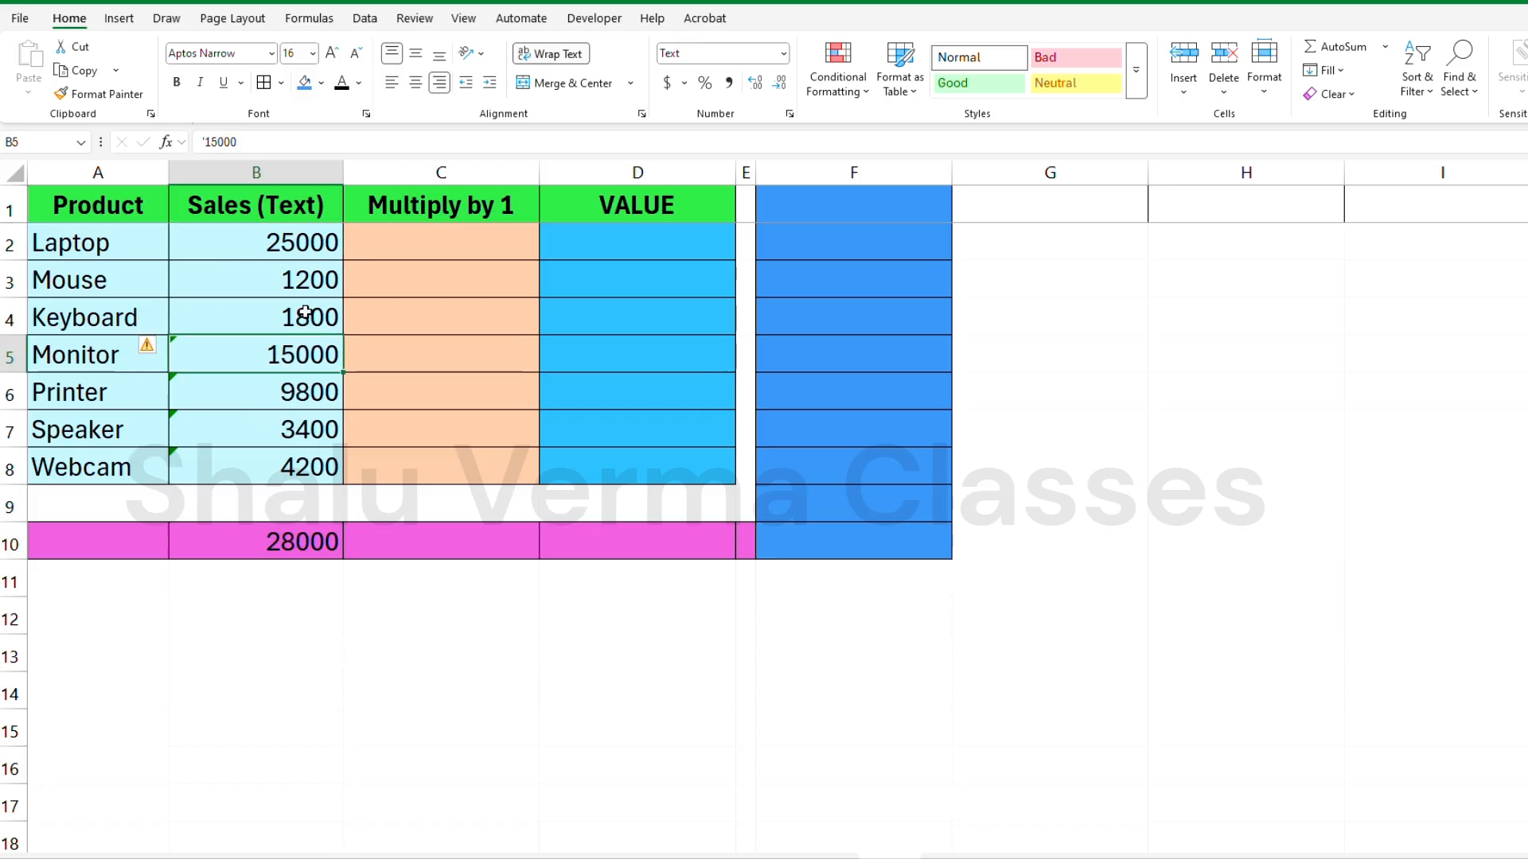
Check the sales entries in B2:B8 for figures still stored as text, including B7
{"action": "left_click", "coordinate": [516, 324]}
{"action": "left_click_drag", "start_coordinate": [274, 242], "coordinate": [275, 466]}
{"action": "left_click", "coordinate": [277, 430]}
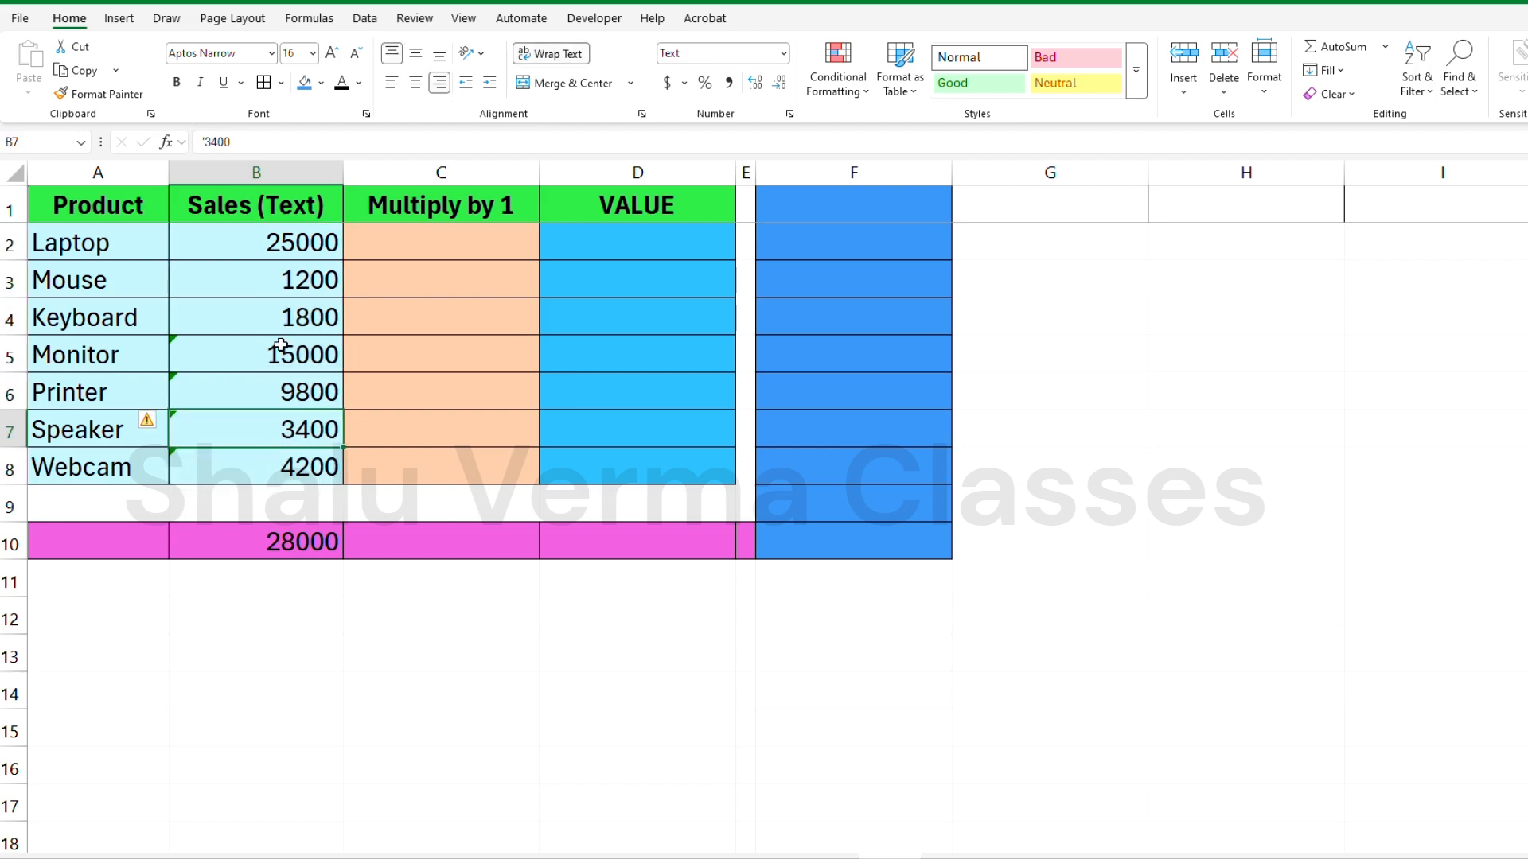
Undo the number conversions in B2 and B4 so the sales figures are stored as text again
{"action": "left_click", "coordinate": [293, 280]}
{"action": "left_click", "coordinate": [294, 243]}
{"action": "key", "text": "ctrl+z"}
{"action": "key", "text": "ctrl+z"}
{"action": "left_click", "coordinate": [379, 351]}
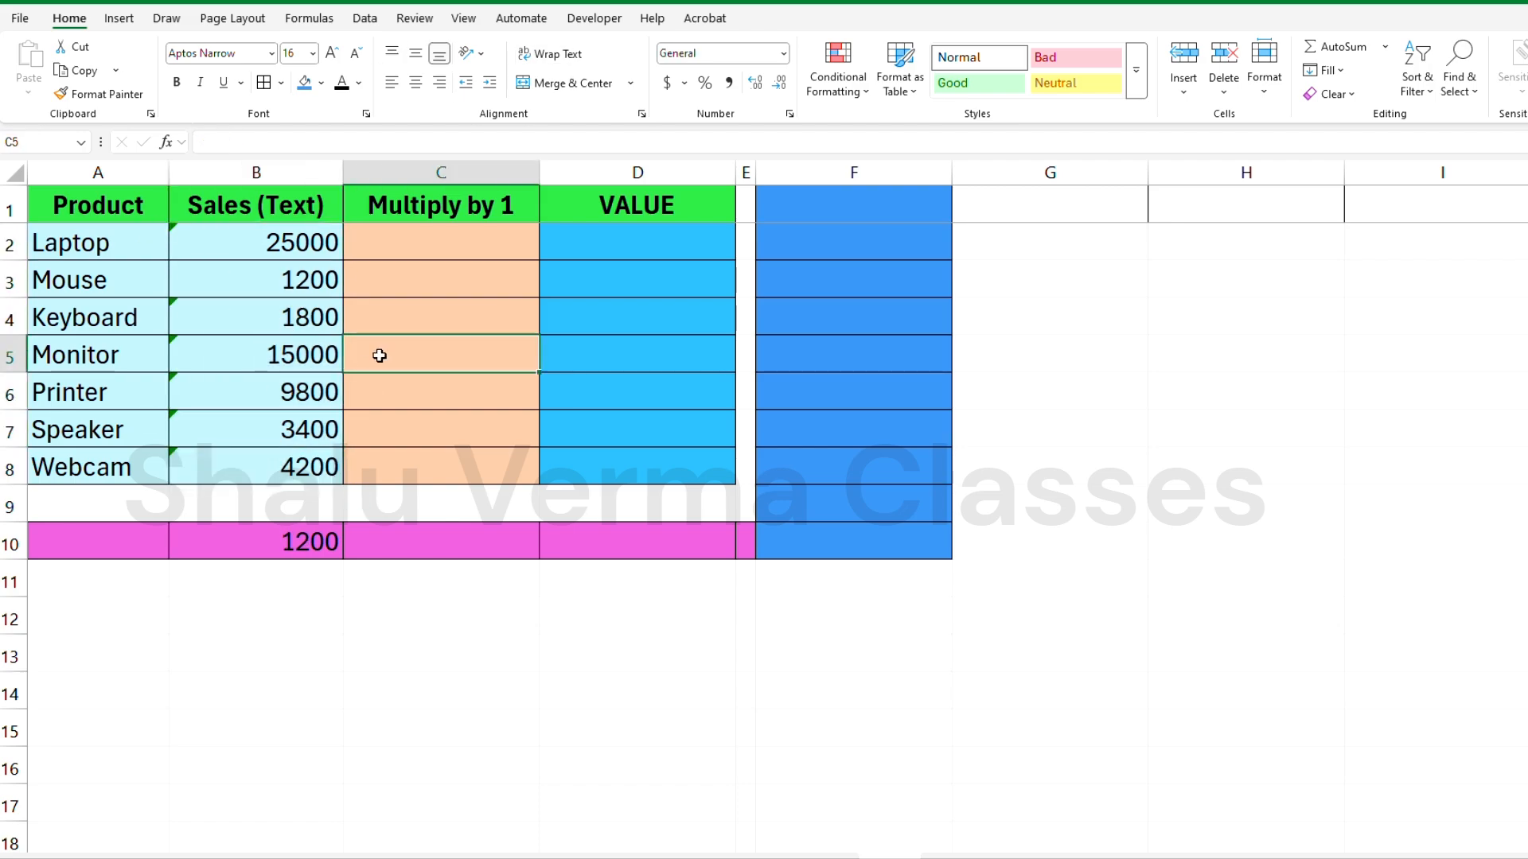
Enter =B2*1 in C2 and fill the formula down to C8 in the Multiply by 1 column
{"action": "left_click", "coordinate": [430, 239]}
{"action": "type", "text": "="}
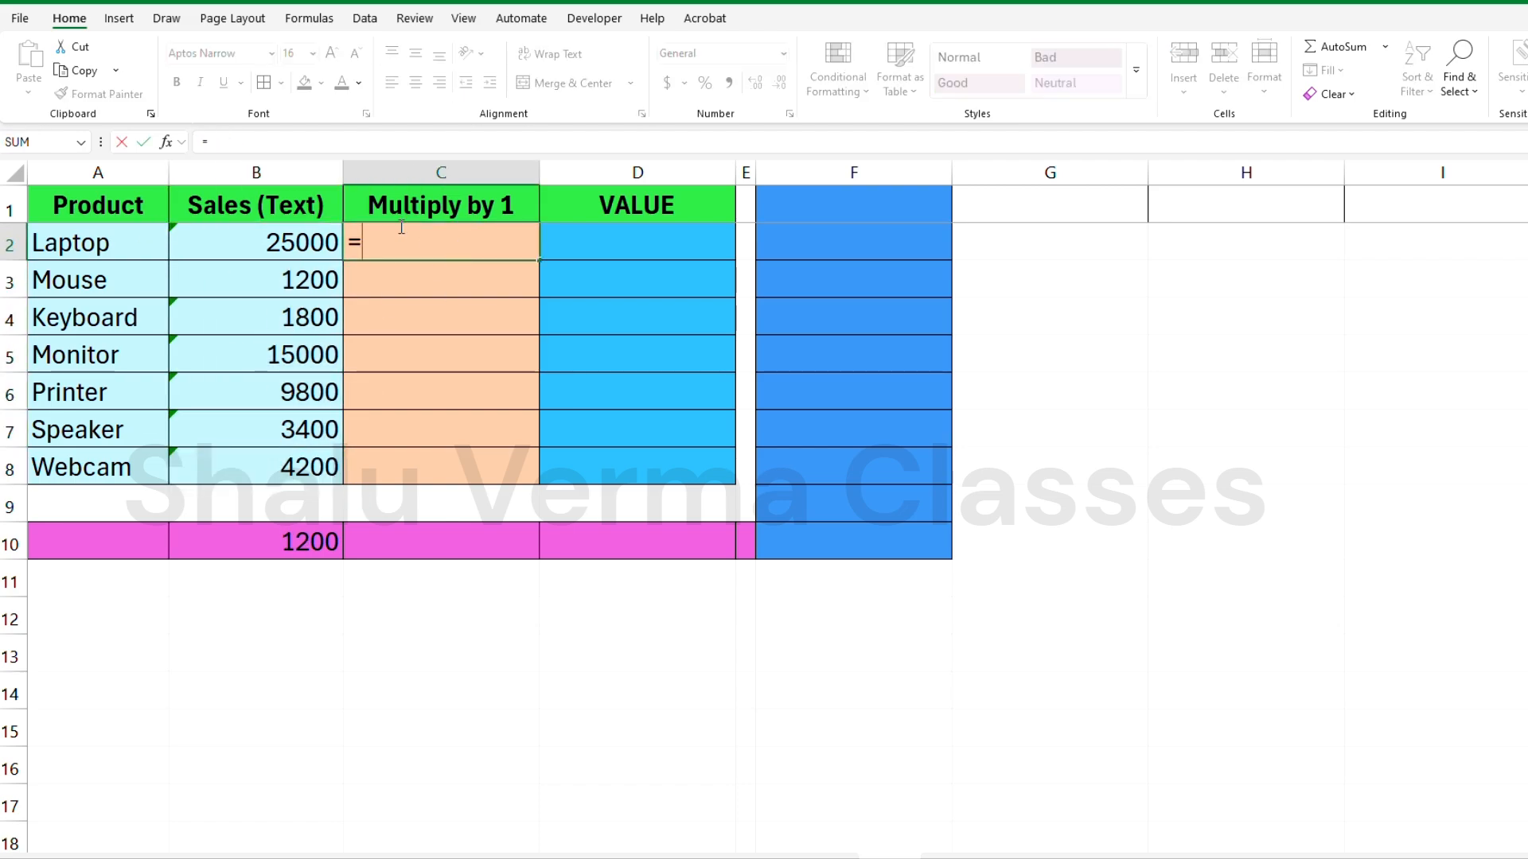
{"action": "type", "text": "B2*1"}
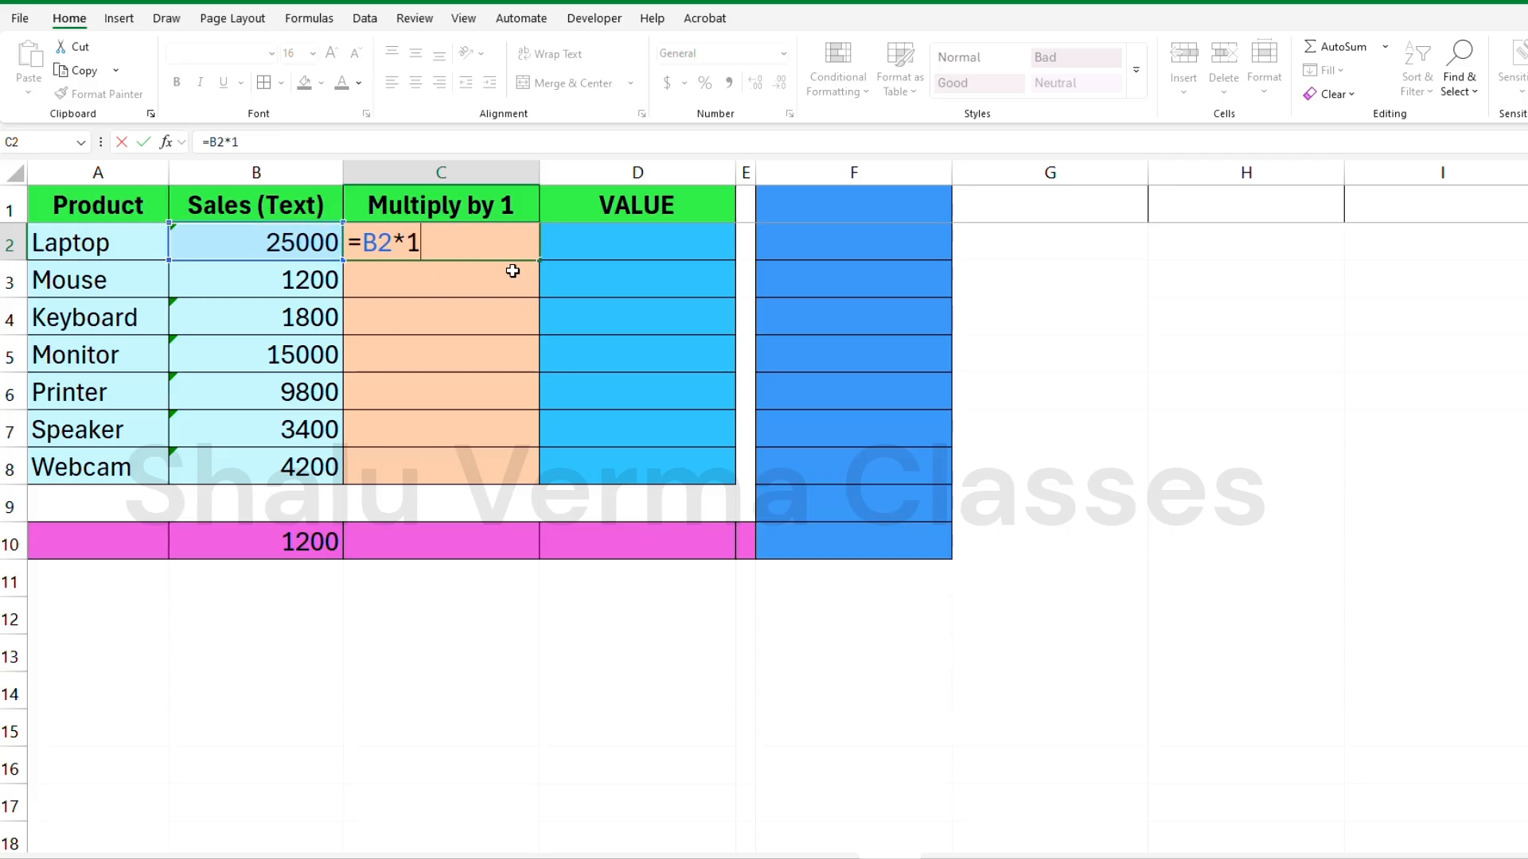
{"action": "key", "text": "ctrl+Return"}
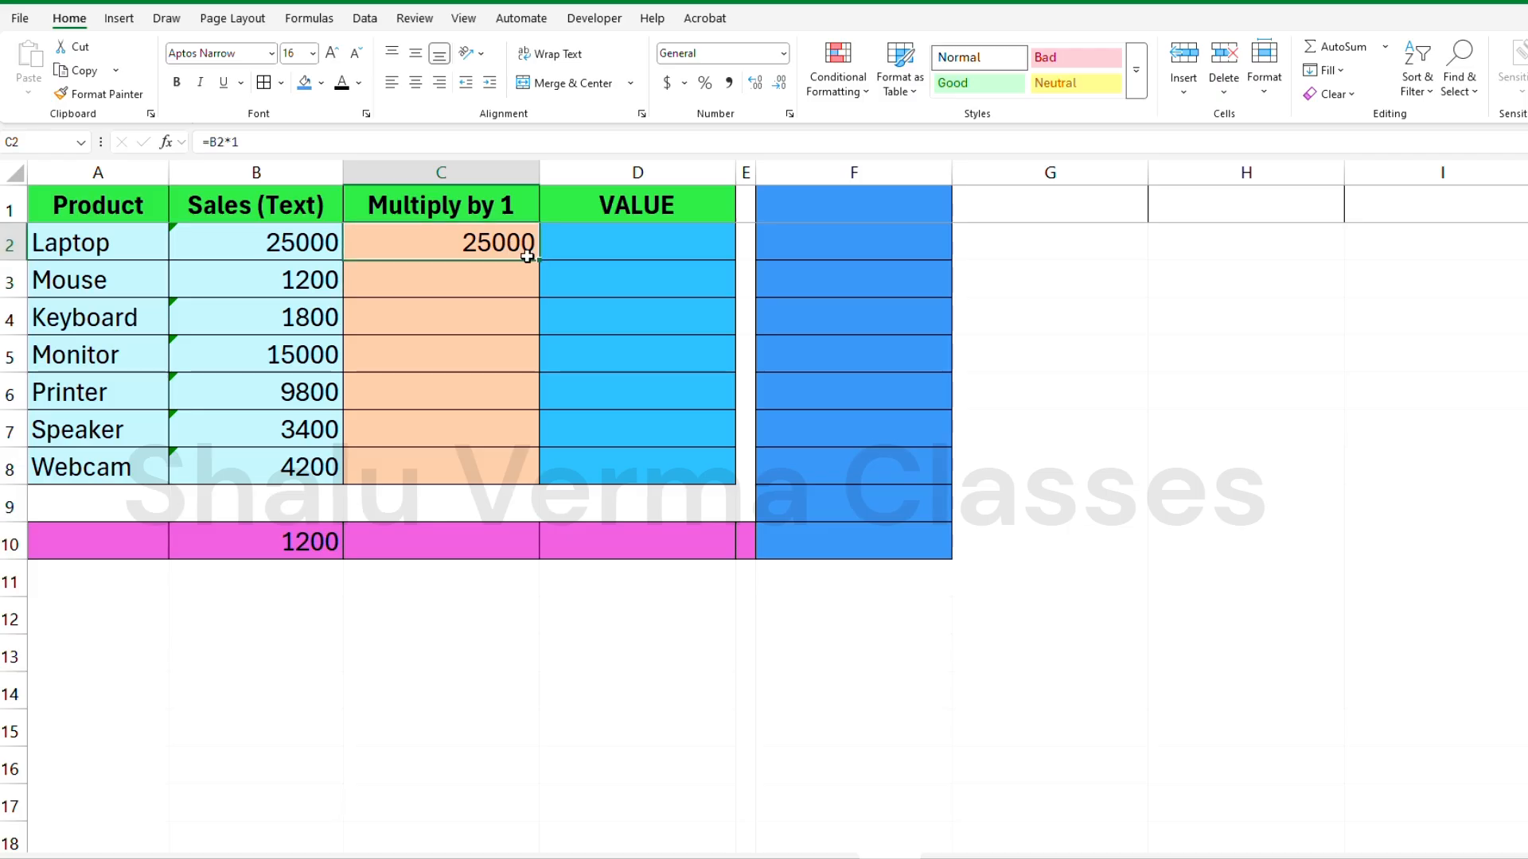
{"action": "left_click_drag", "start_coordinate": [539, 260], "coordinate": [548, 468]}
{"action": "left_click", "coordinate": [467, 386]}
{"action": "left_click", "coordinate": [398, 243]}
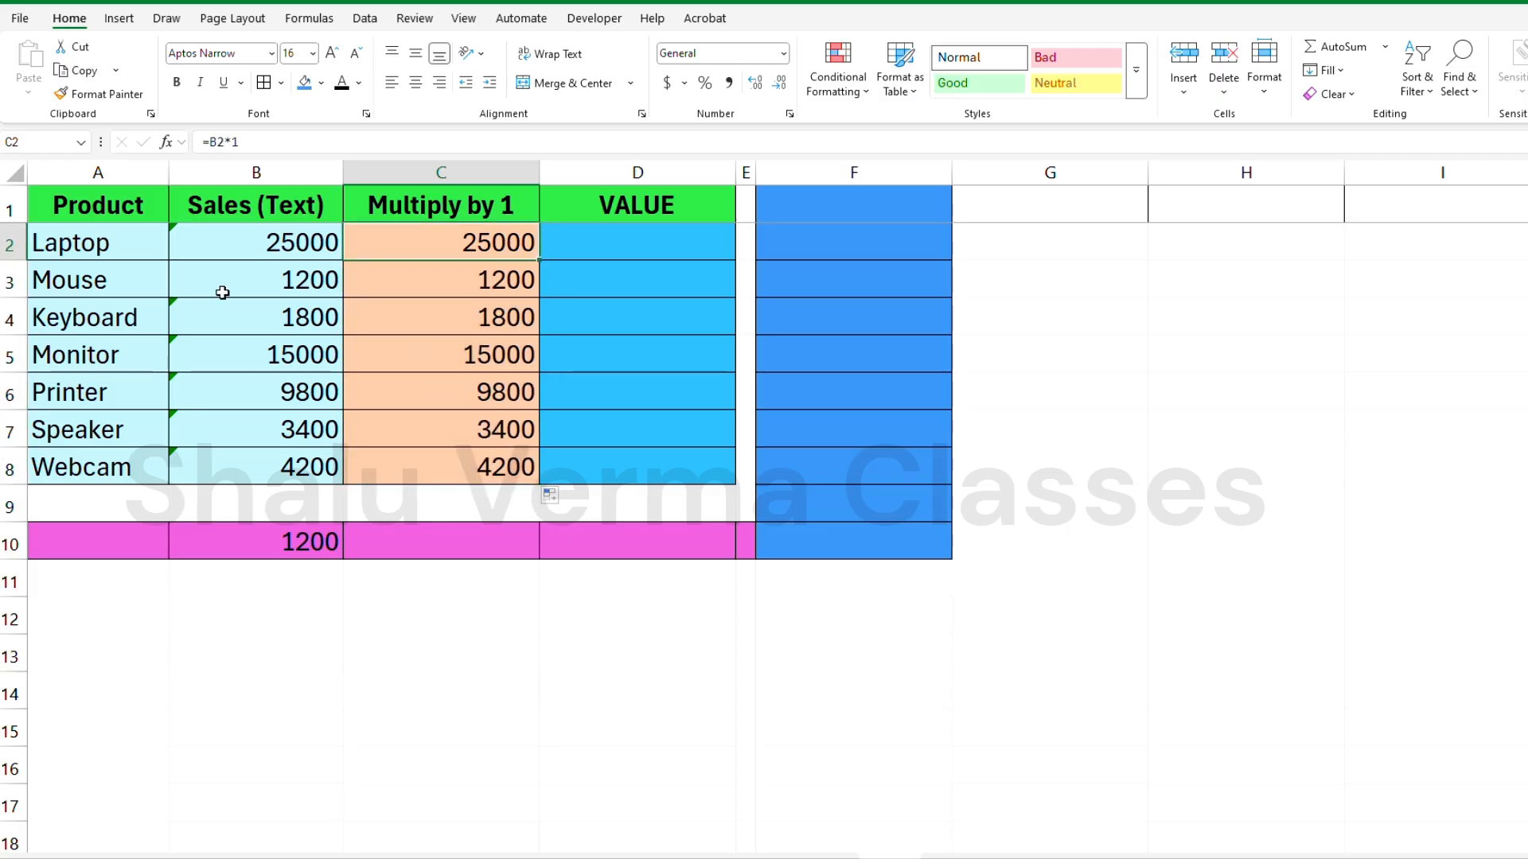
{"action": "left_click", "coordinate": [191, 312]}
{"action": "left_click", "coordinate": [374, 237]}
Enter =SUM(C2:C8) in C10 to total the Multiply by 1 column
{"action": "left_click", "coordinate": [411, 529]}
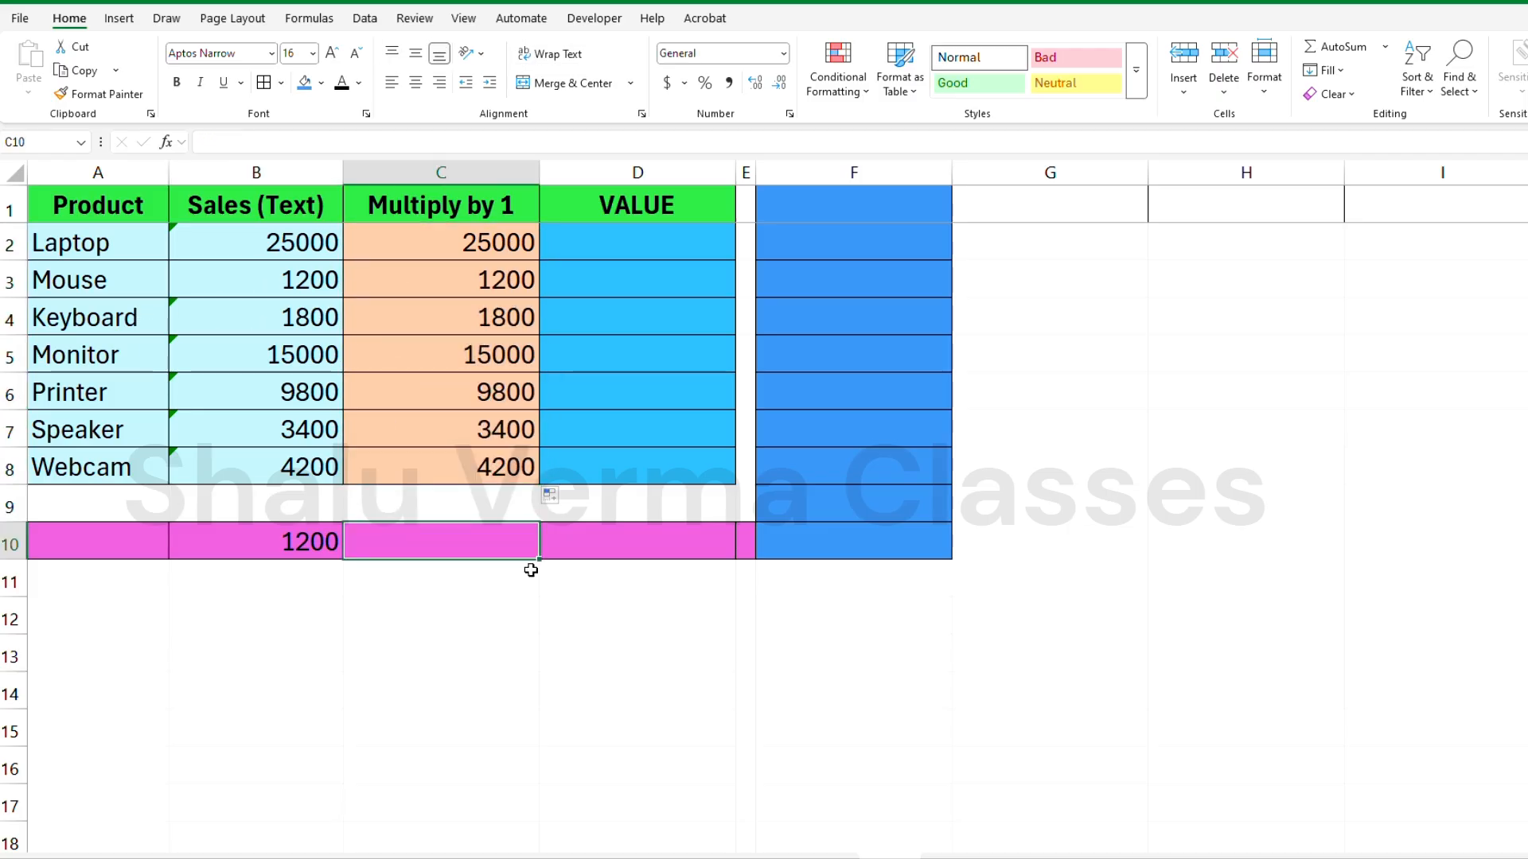
{"action": "type", "text": "=su"}
{"action": "key", "text": "Tab"}
{"action": "left_click_drag", "start_coordinate": [471, 244], "coordinate": [472, 460]}
{"action": "key", "text": "Return"}
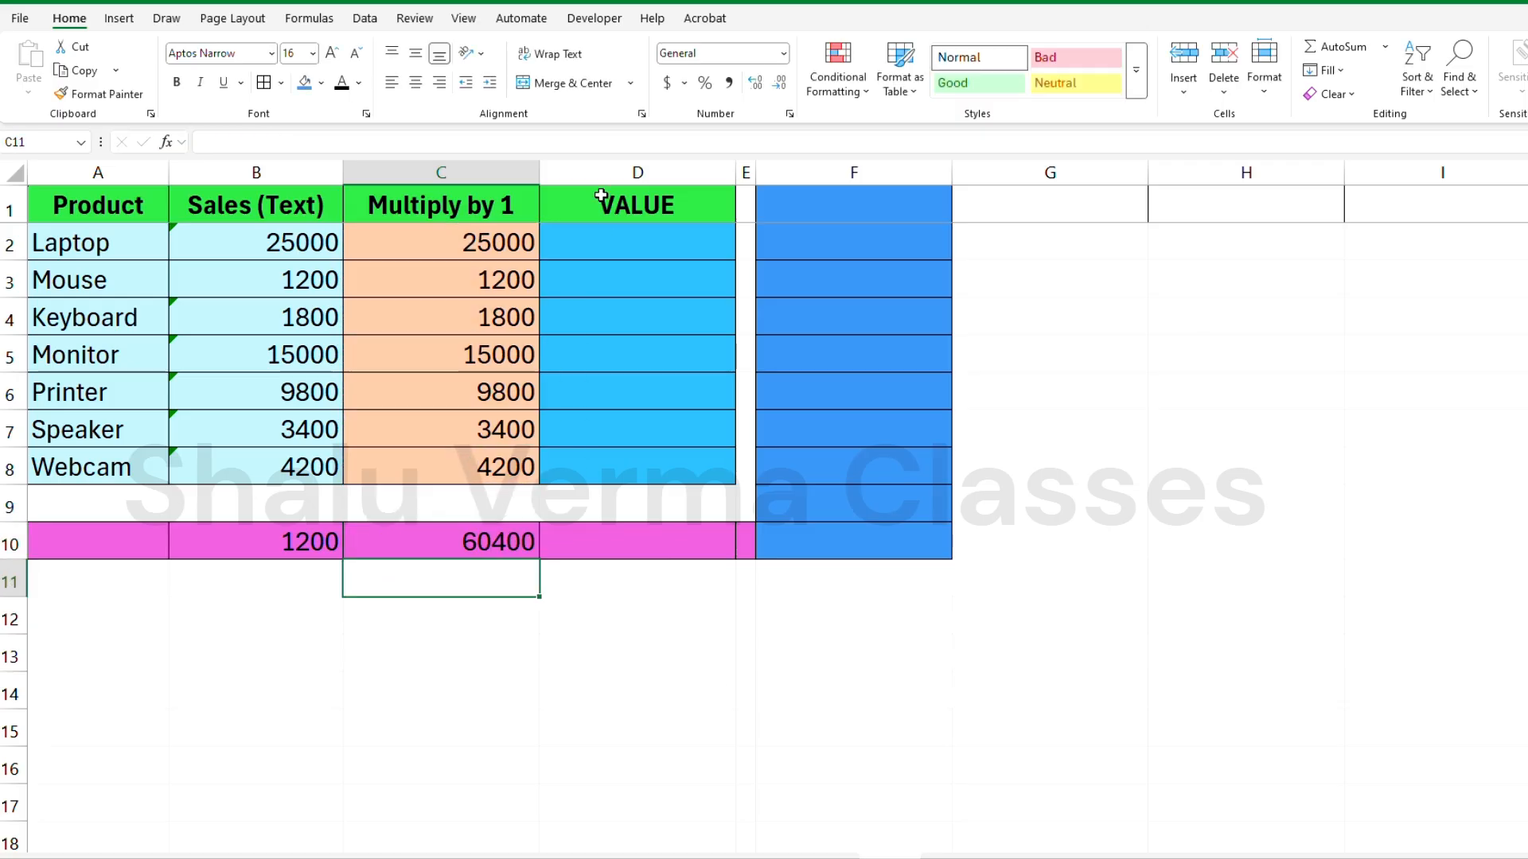
Compare the multiplied values in C2:C8 and their total in C10 with the text-stored entries in column B
{"action": "left_click_drag", "start_coordinate": [502, 236], "coordinate": [497, 452]}
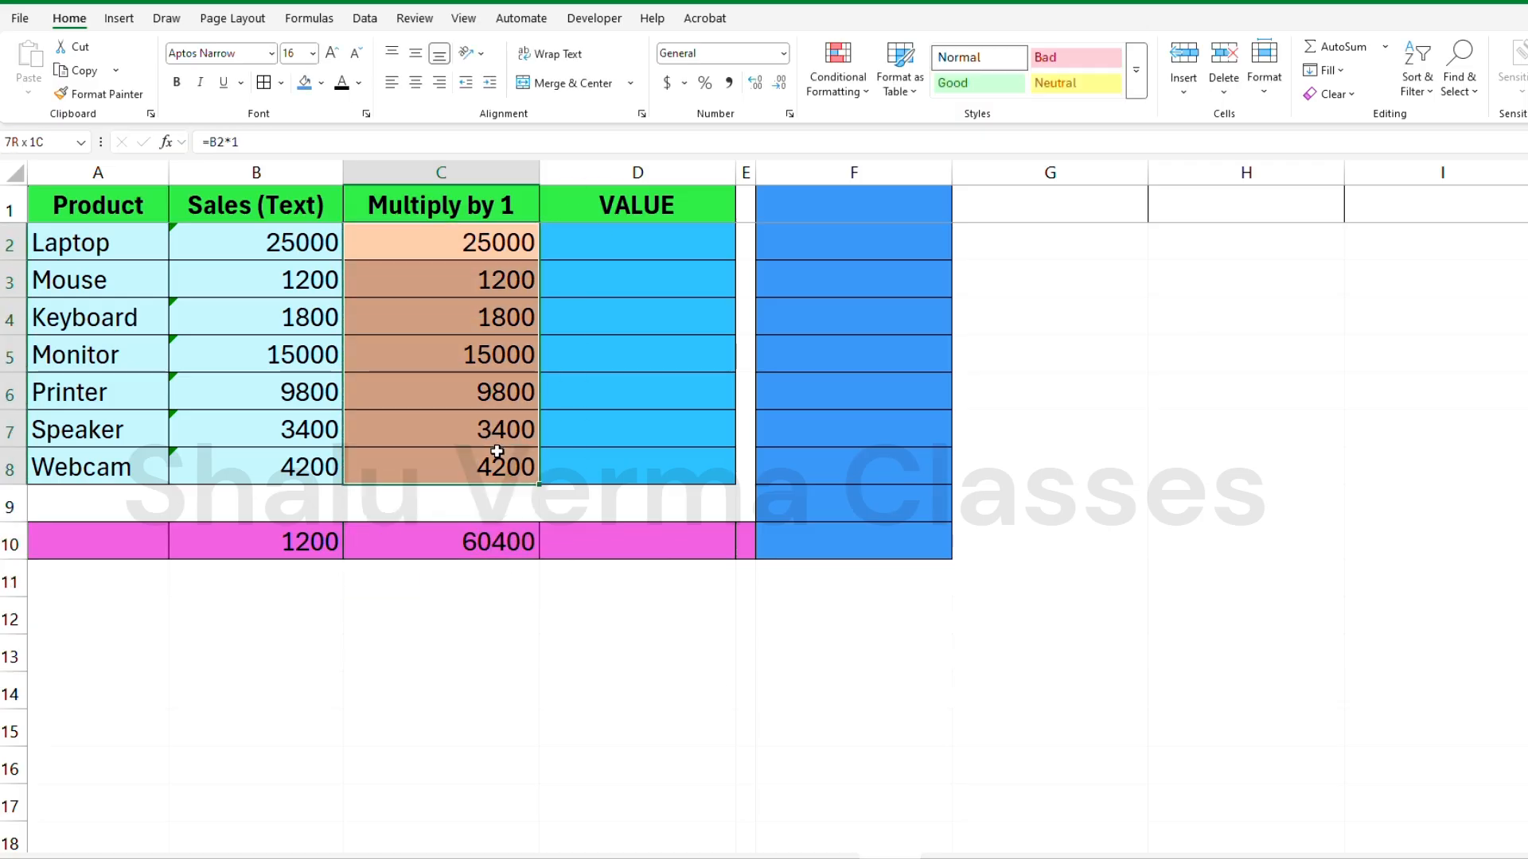
{"action": "left_click", "coordinate": [502, 538]}
{"action": "left_click", "coordinate": [437, 282]}
{"action": "left_click", "coordinate": [174, 228]}
{"action": "key", "text": "Right"}
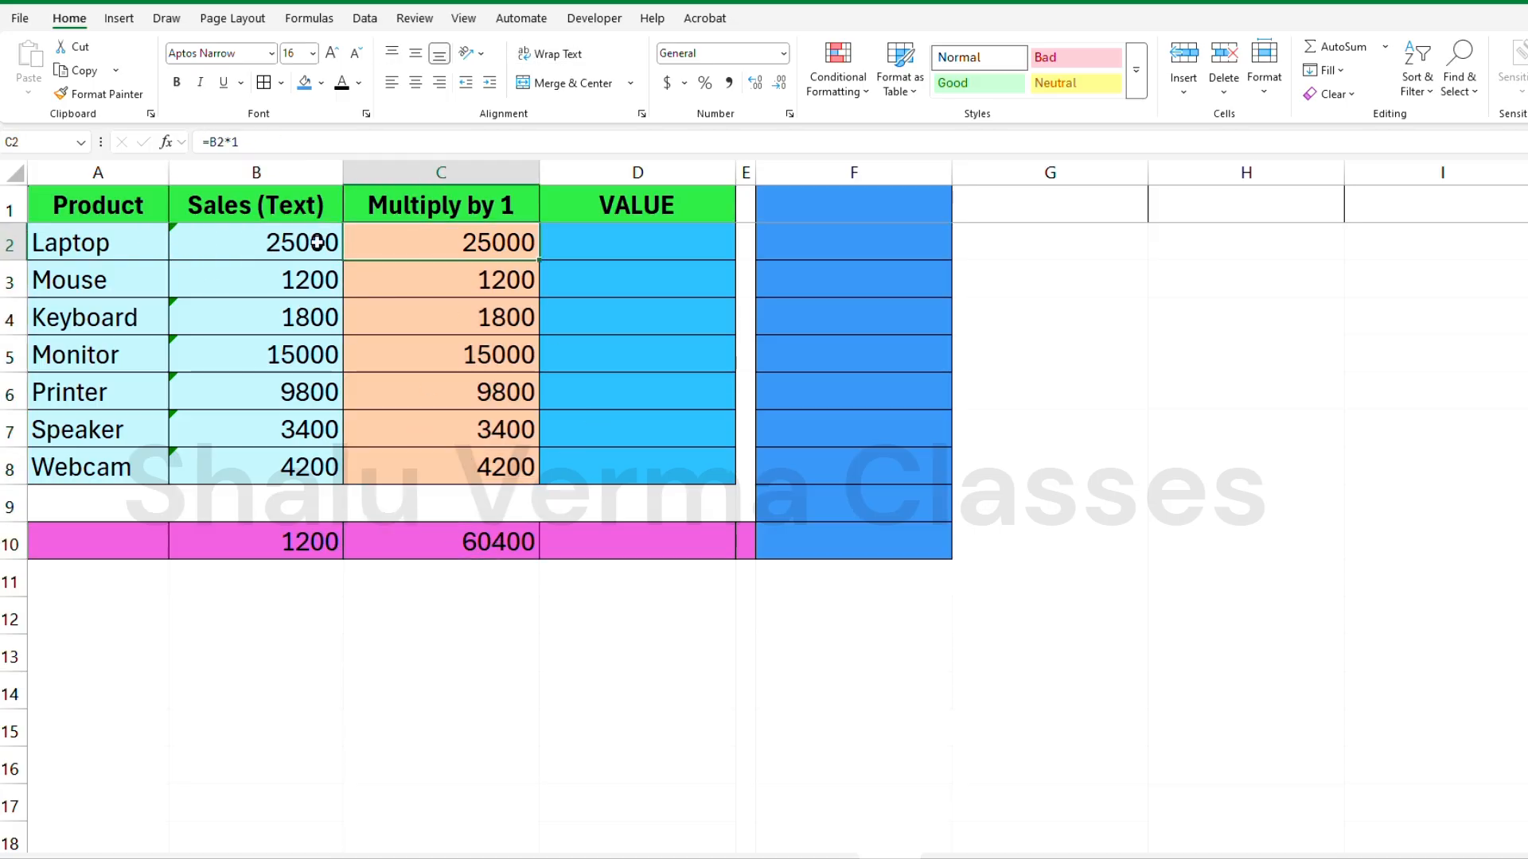
{"action": "left_click", "coordinate": [212, 351]}
{"action": "left_click", "coordinate": [509, 366]}
{"action": "left_click", "coordinate": [422, 211]}
Enter =VALUE(B2) in D2 under the VALUE header
{"action": "left_click", "coordinate": [600, 253]}
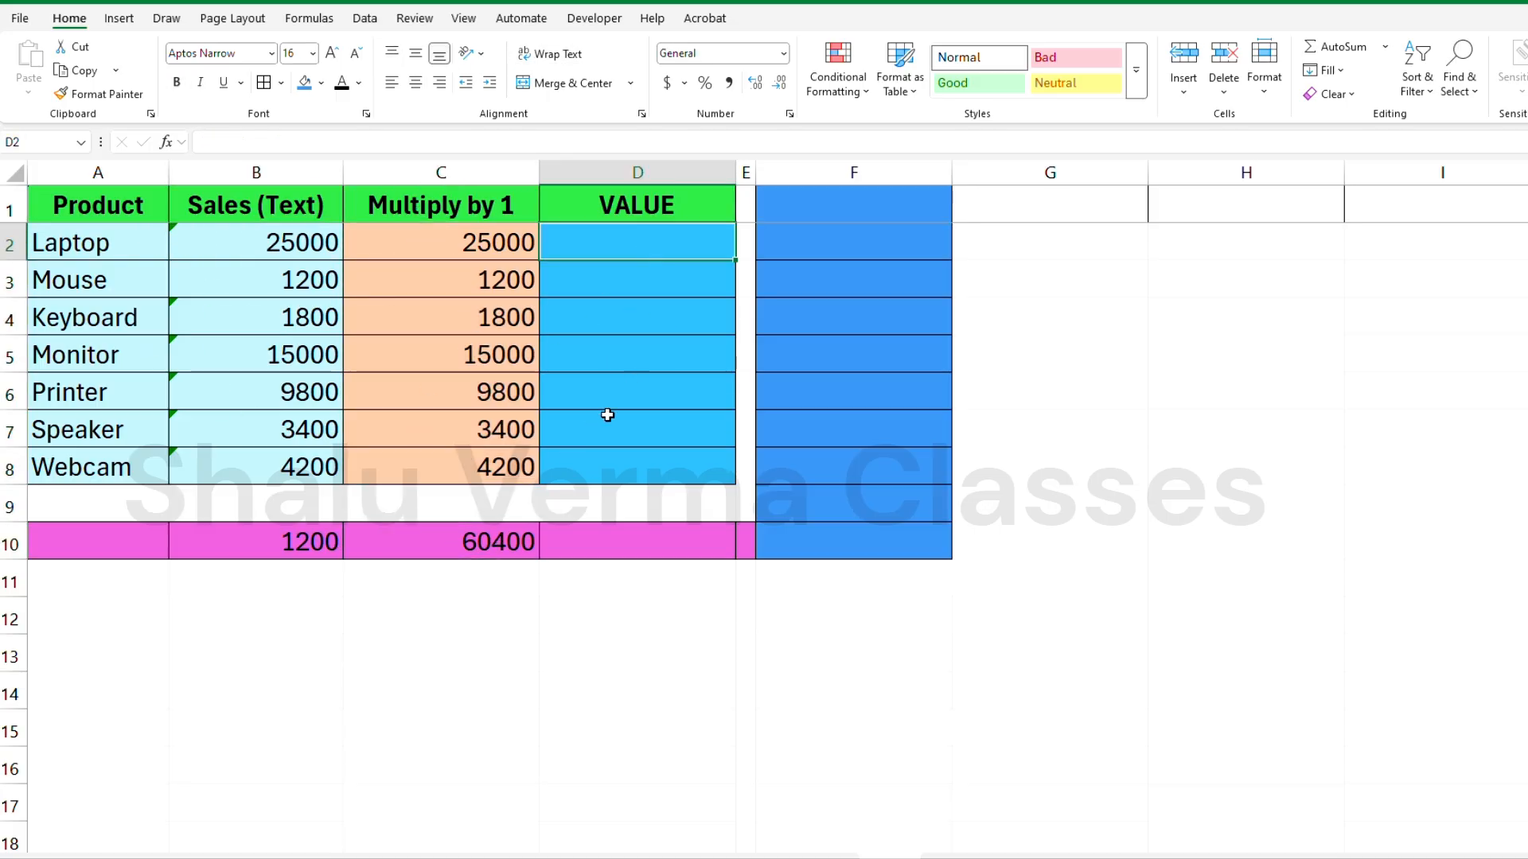
{"action": "type", "text": "="}
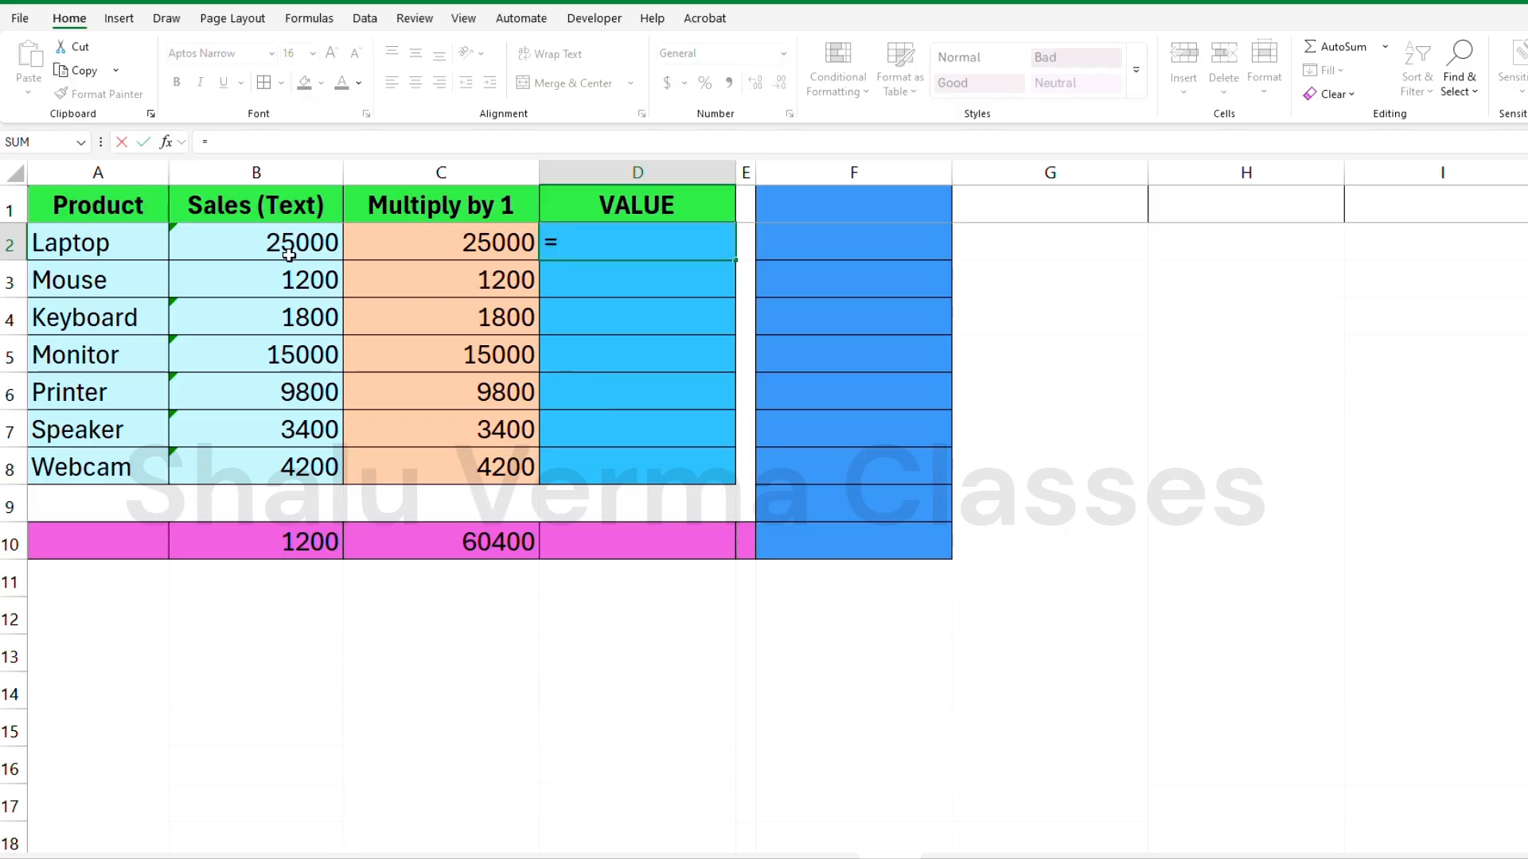
{"action": "left_click", "coordinate": [266, 243]}
{"action": "key", "text": "BackSpace"}
{"action": "key", "text": "BackSpace"}
{"action": "type", "text": "v"}
{"action": "key", "text": "Tab"}
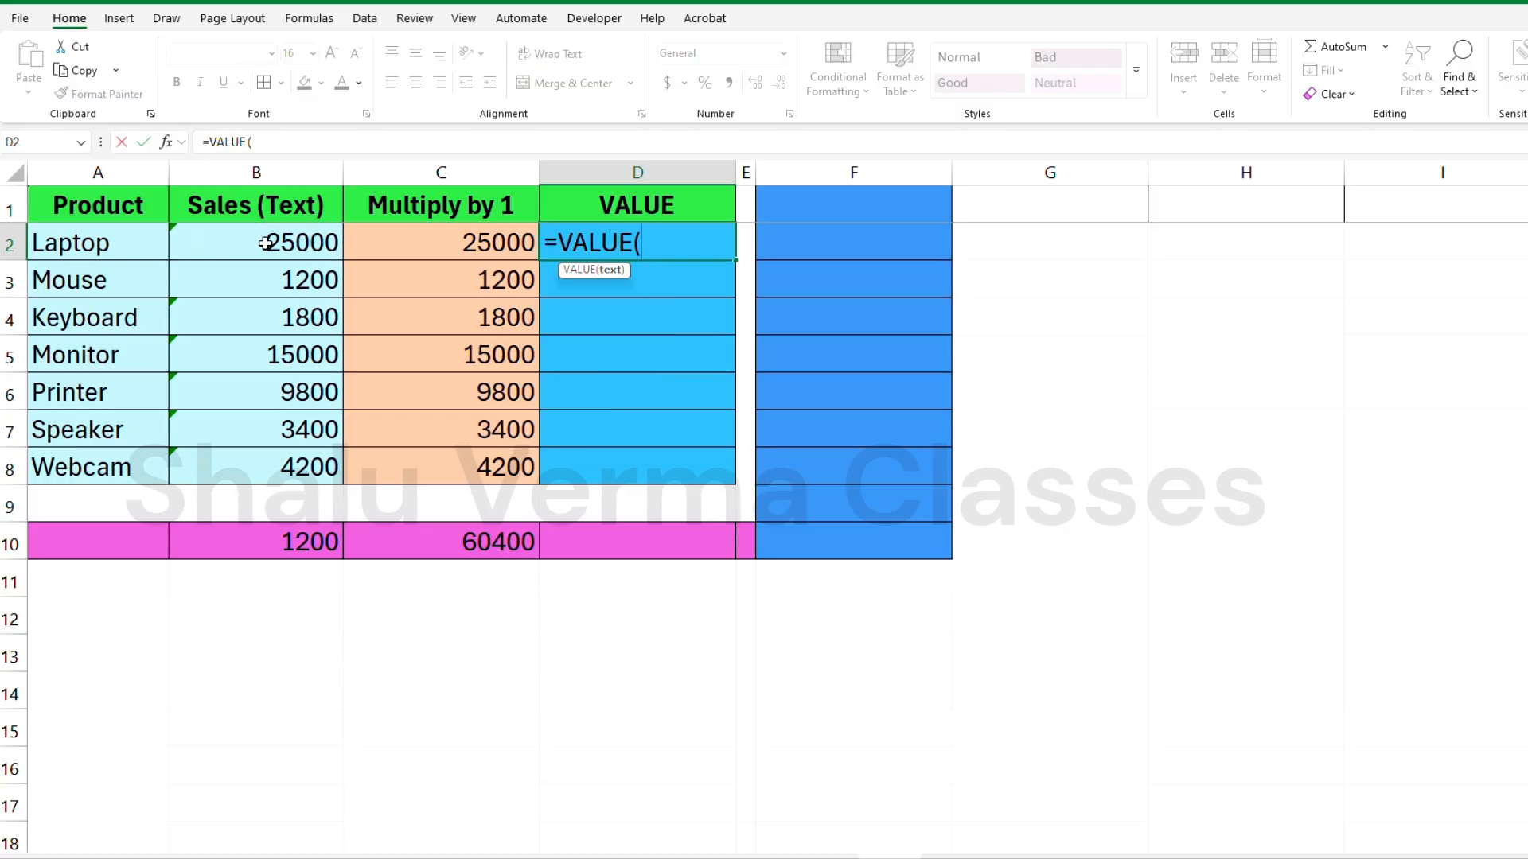
{"action": "left_click", "coordinate": [293, 240]}
{"action": "key", "text": "Return"}
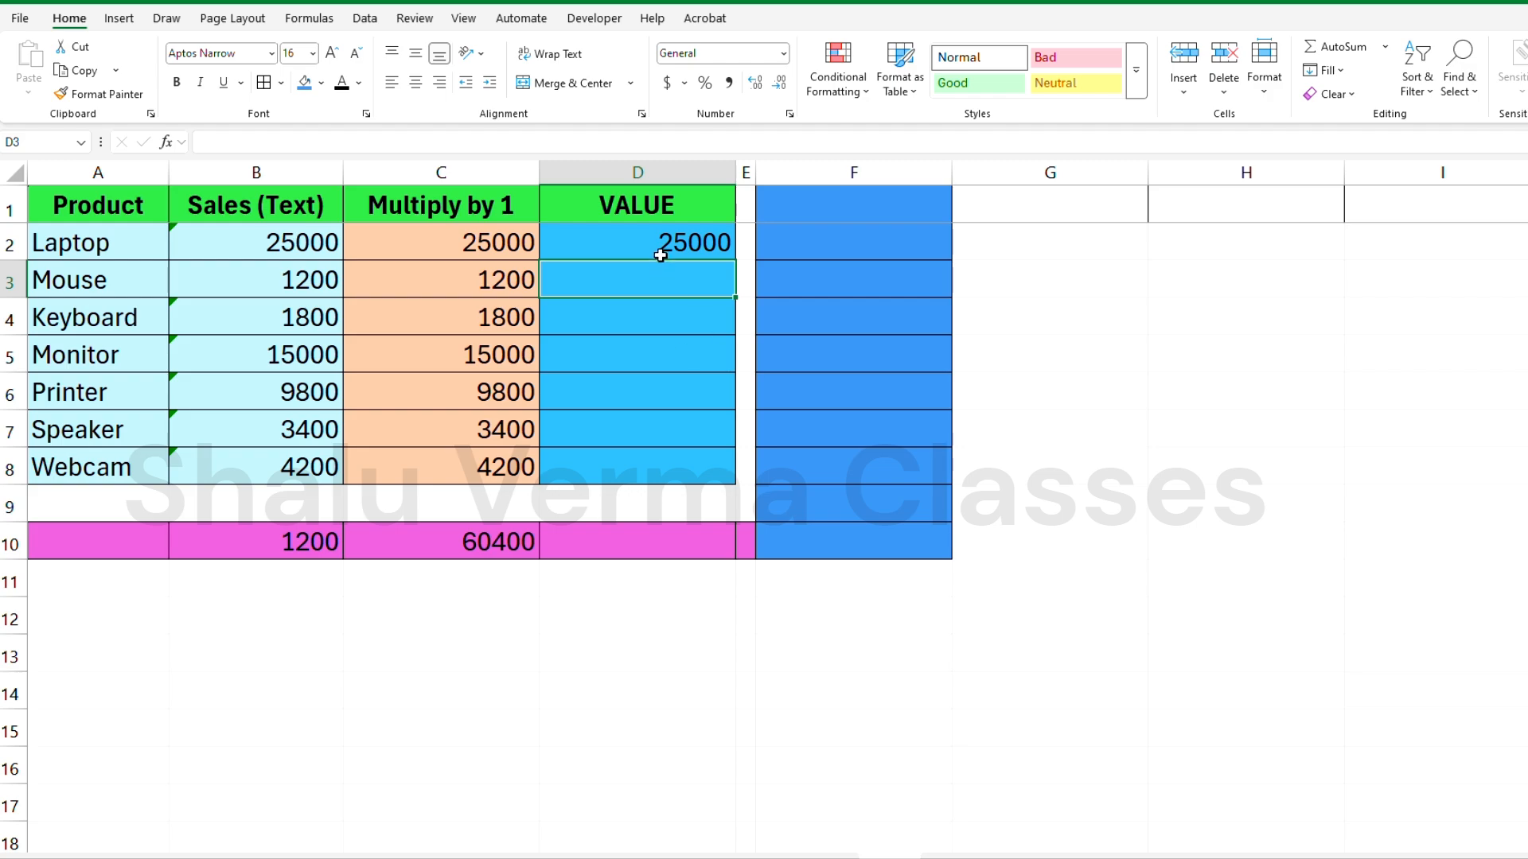
Replace the formula in D2 with the direct reference =B2
{"action": "left_click", "coordinate": [710, 241]}
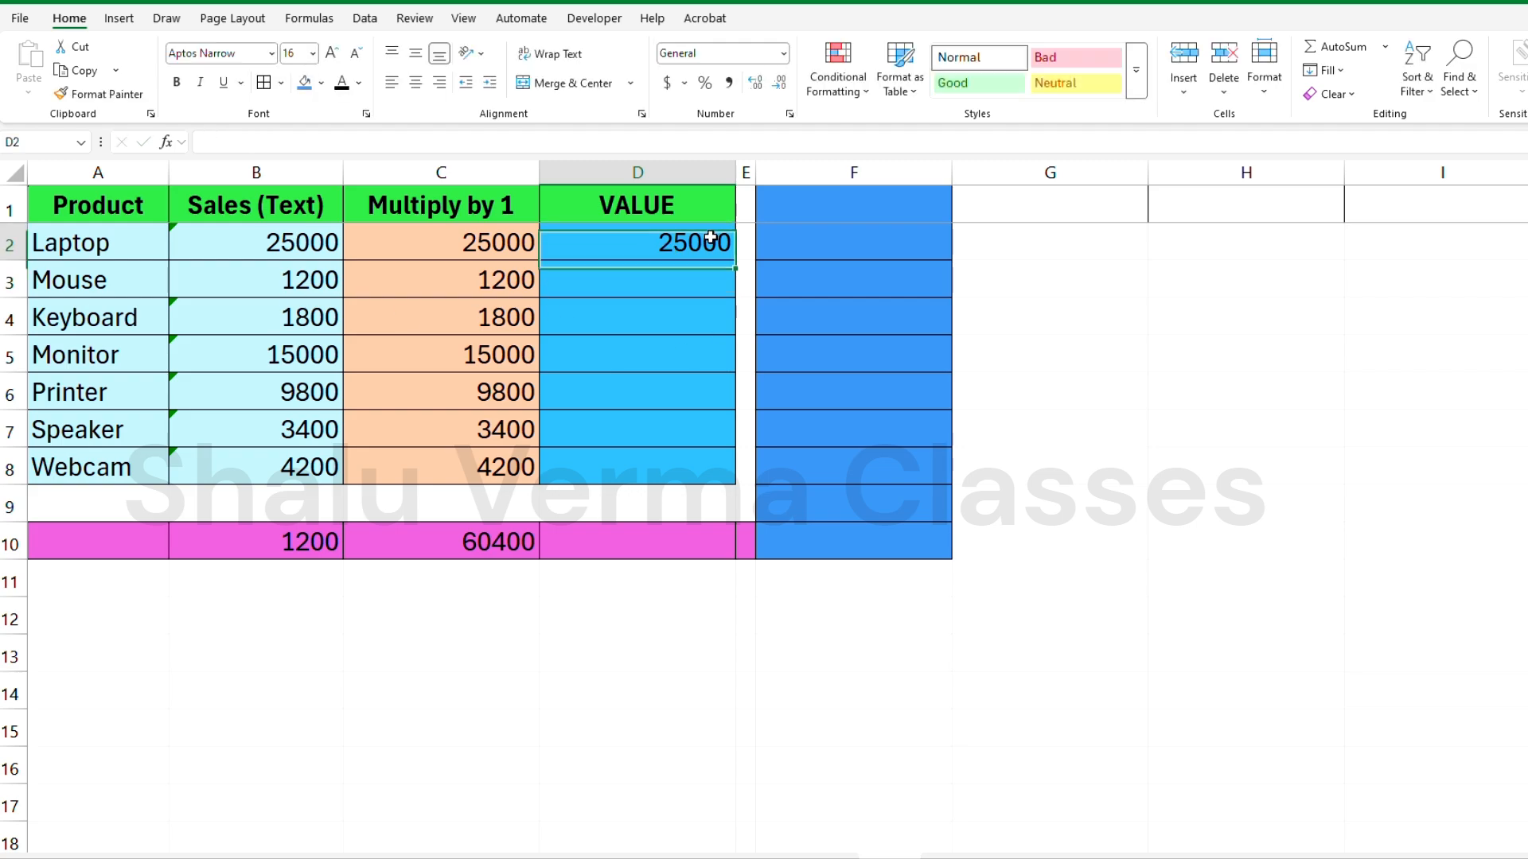
{"action": "key", "text": "Delete"}
{"action": "type", "text": "="}
{"action": "left_click", "coordinate": [288, 243]}
{"action": "key", "text": "Return"}
{"action": "left_click", "coordinate": [546, 259]}
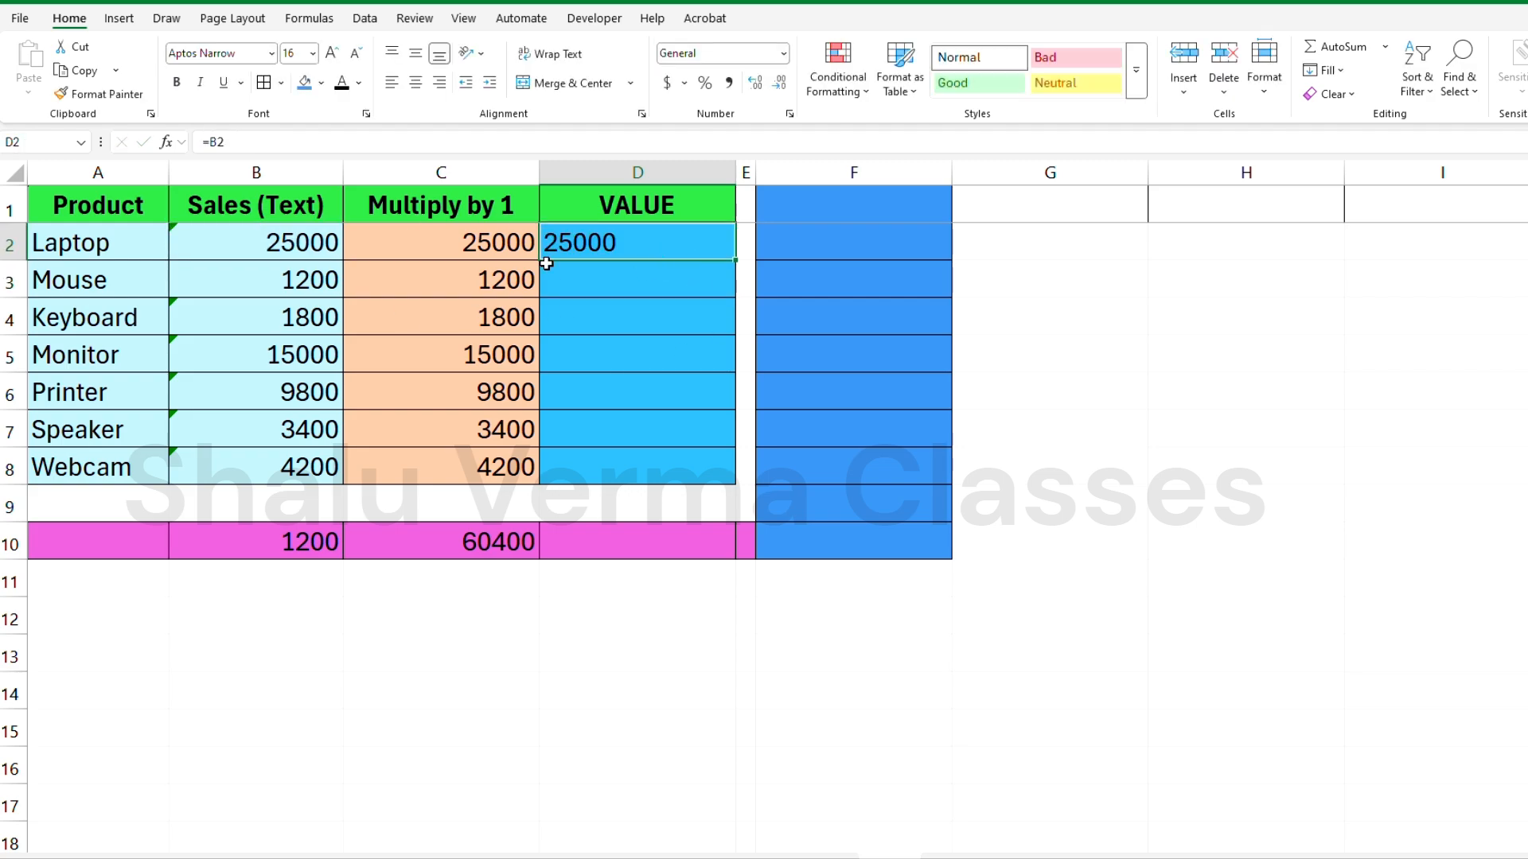
Replace the reference in D2 with =VALUE(B2) and fill the formula down to D8
{"action": "key", "text": "Delete"}
{"action": "type", "text": "=val"}
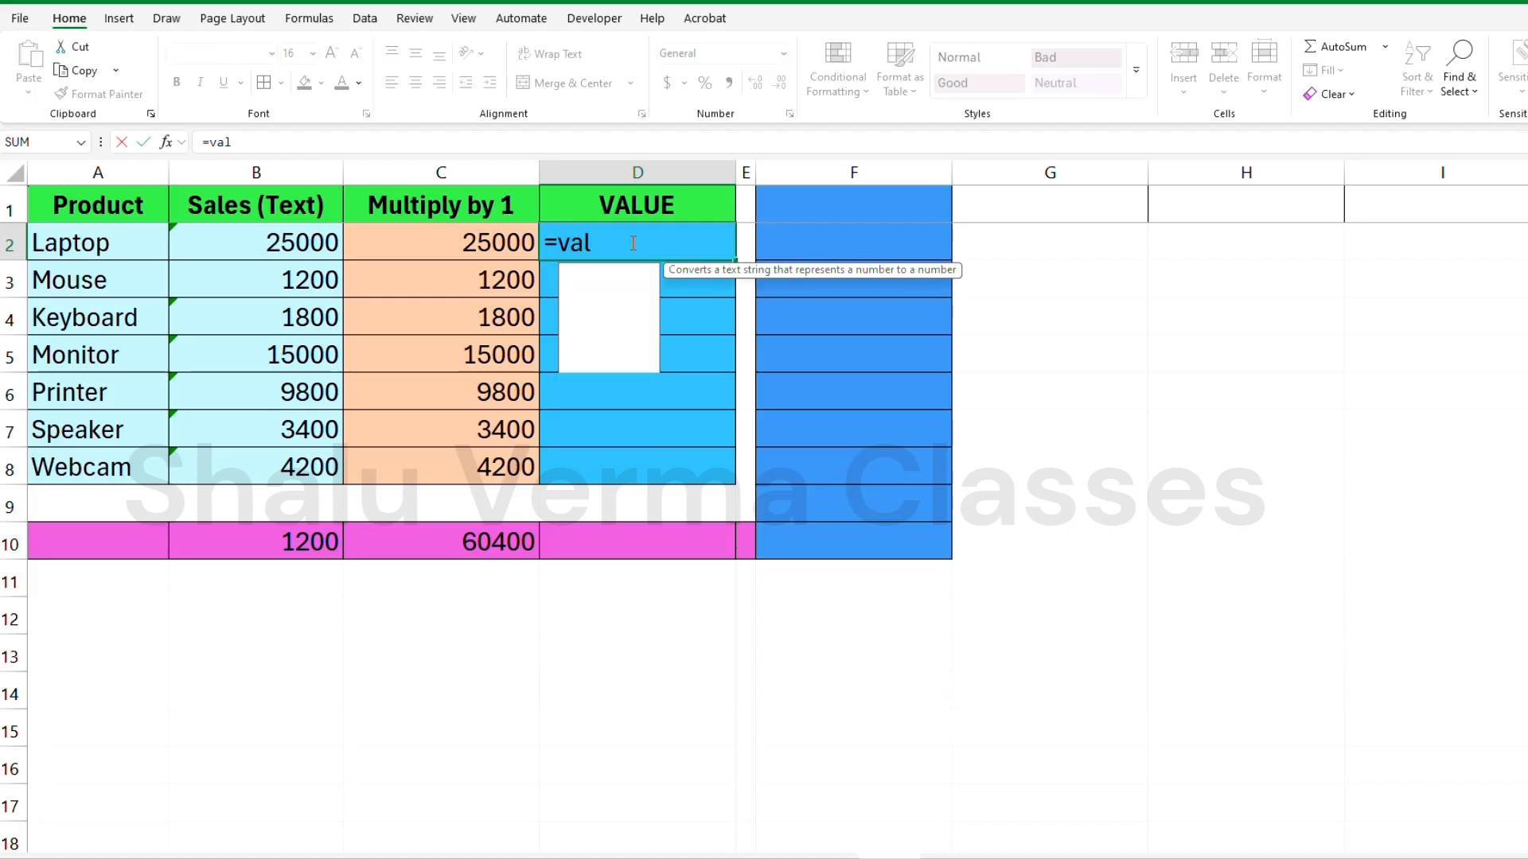
{"action": "key", "text": "Tab"}
{"action": "left_click", "coordinate": [328, 240]}
{"action": "key", "text": "Return"}
{"action": "left_click", "coordinate": [716, 247]}
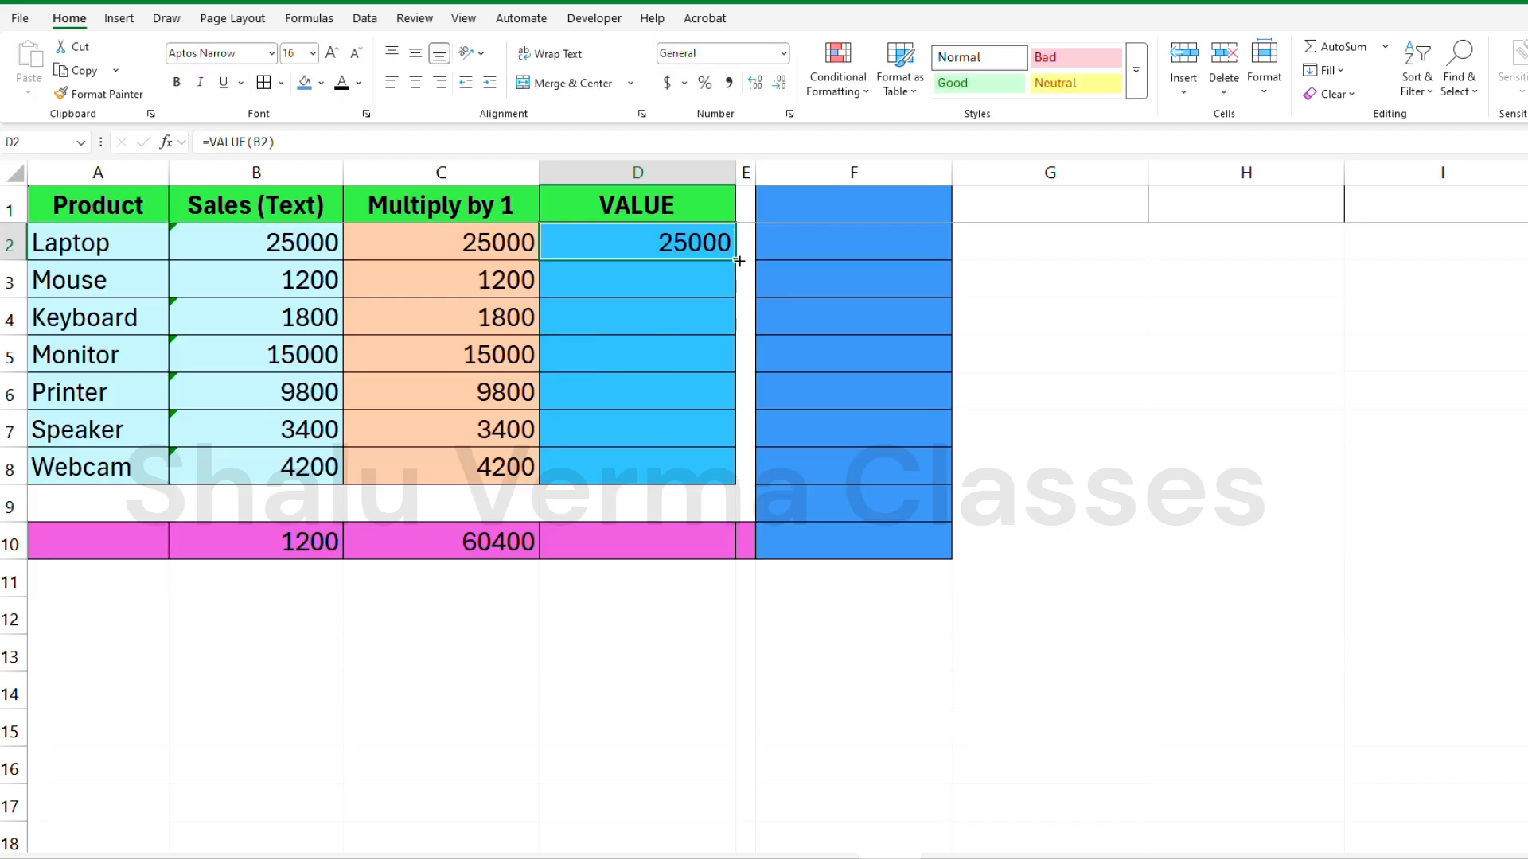
{"action": "left_click_drag", "start_coordinate": [735, 260], "coordinate": [731, 450]}
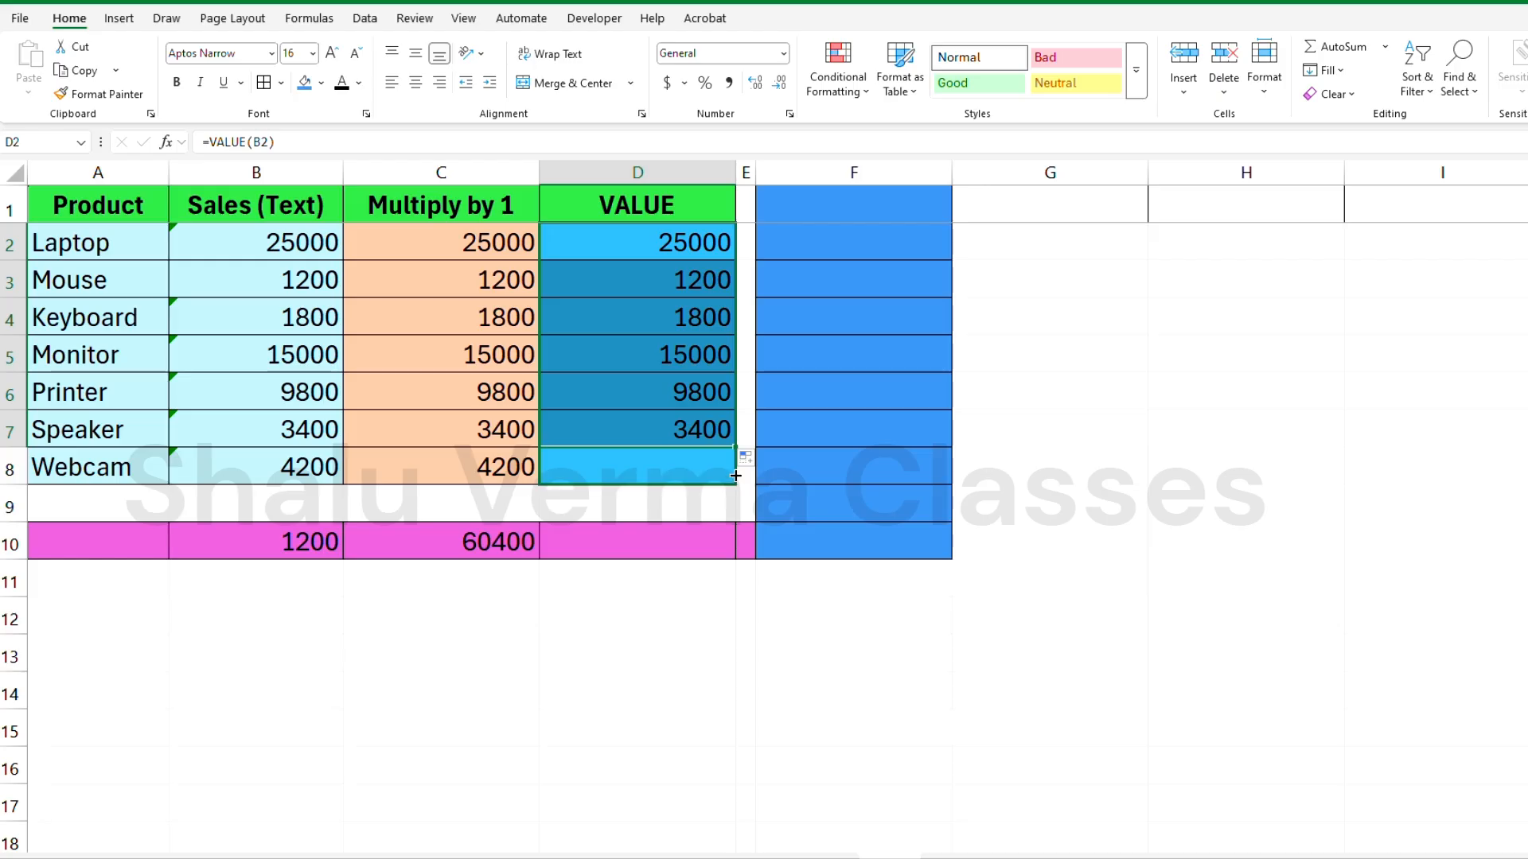
{"action": "left_click", "coordinate": [699, 417]}
{"action": "double_click", "coordinate": [655, 385]}
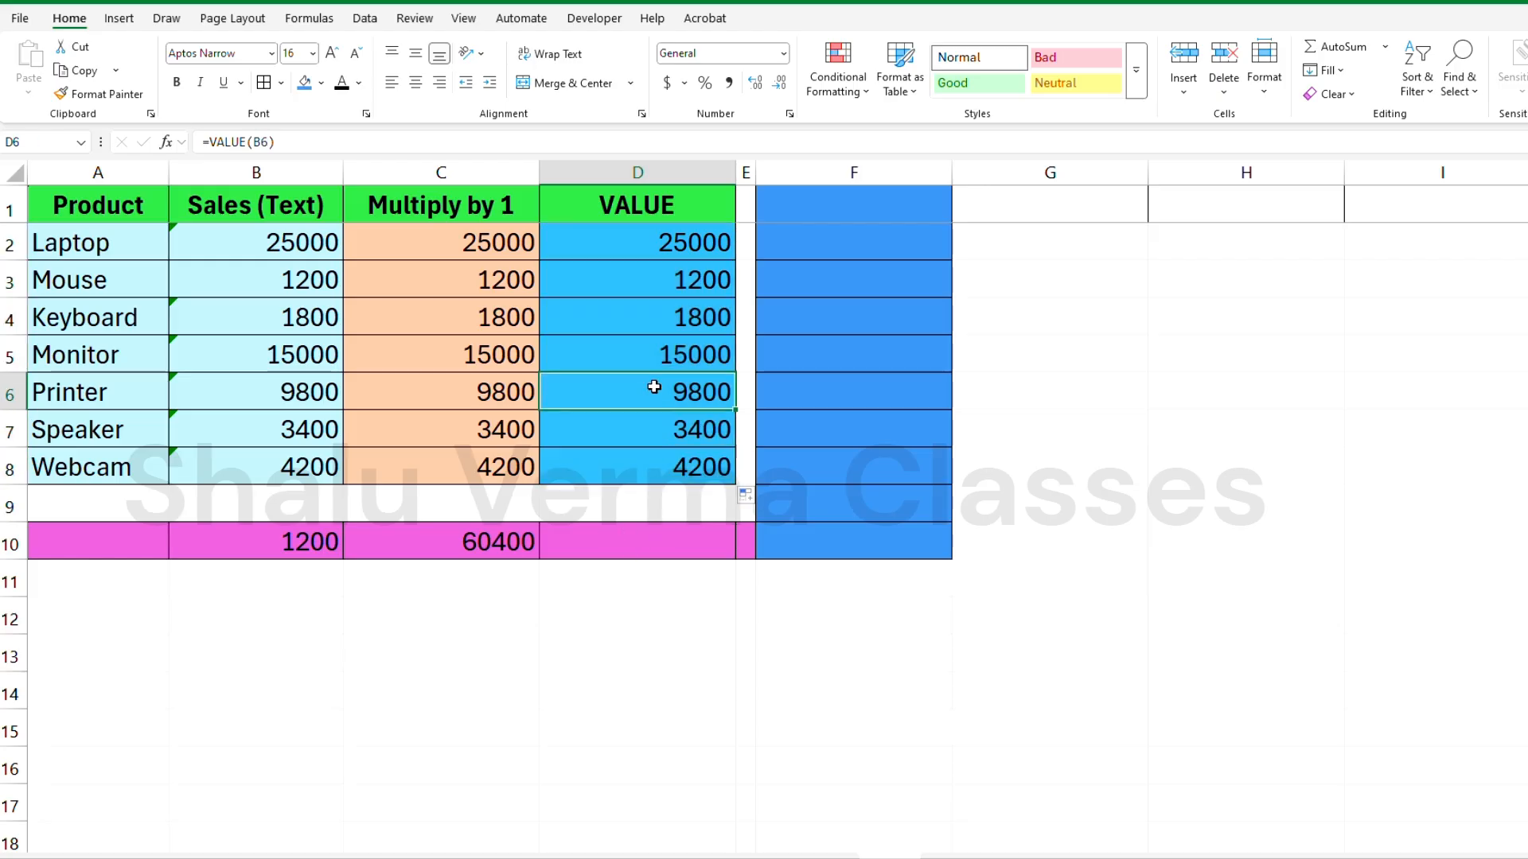
{"action": "key", "text": "Escape"}
Enter =SUM(D2:D8) in D10 to total the VALUE column
{"action": "left_click", "coordinate": [659, 550]}
{"action": "type", "text": "=SUM("}
{"action": "left_click_drag", "start_coordinate": [676, 243], "coordinate": [675, 454]}
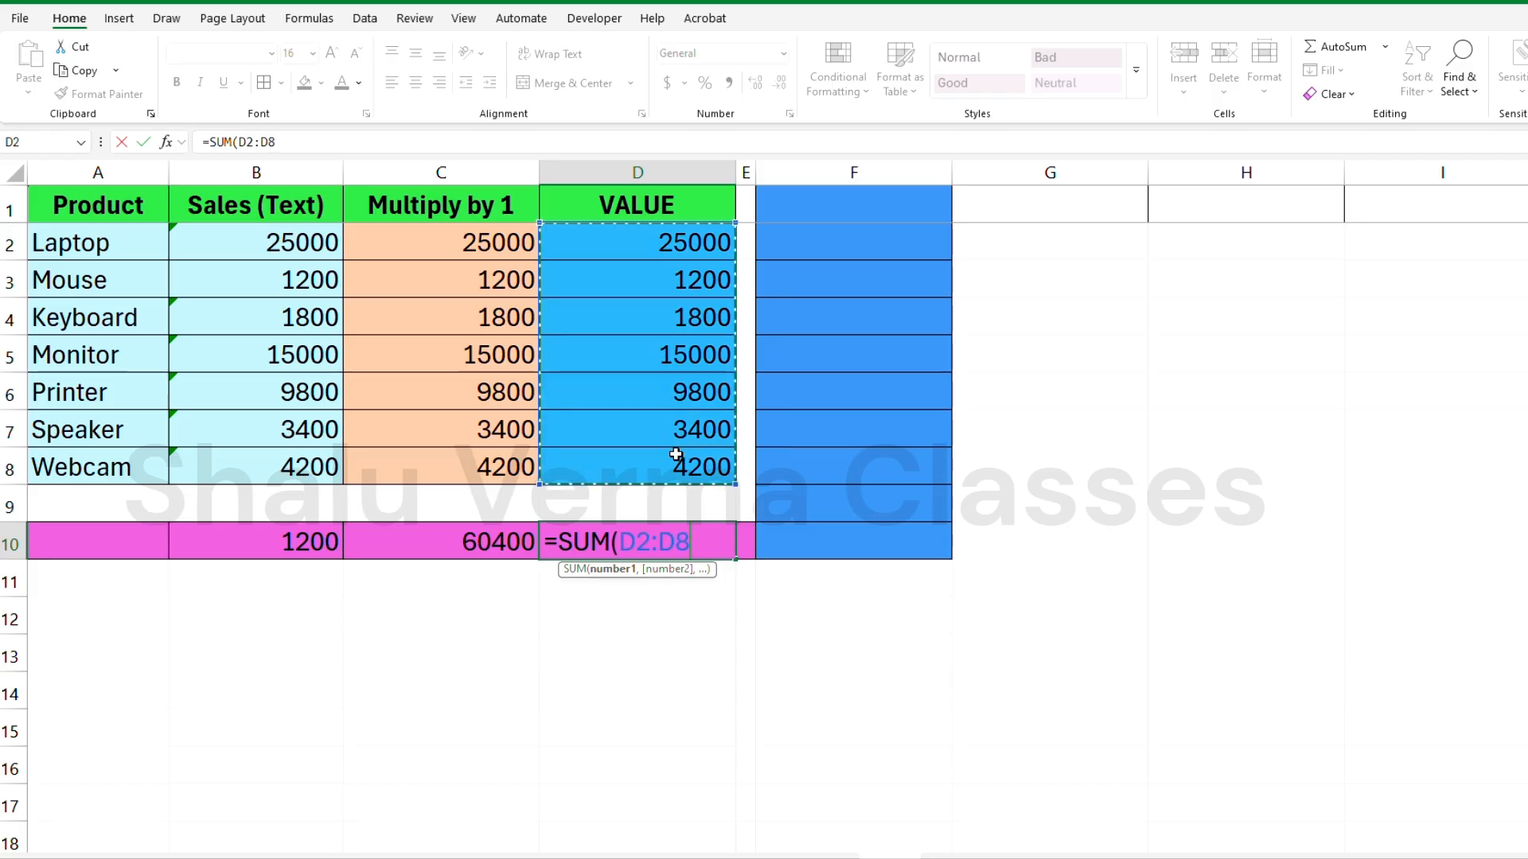
{"action": "key", "text": "Return"}
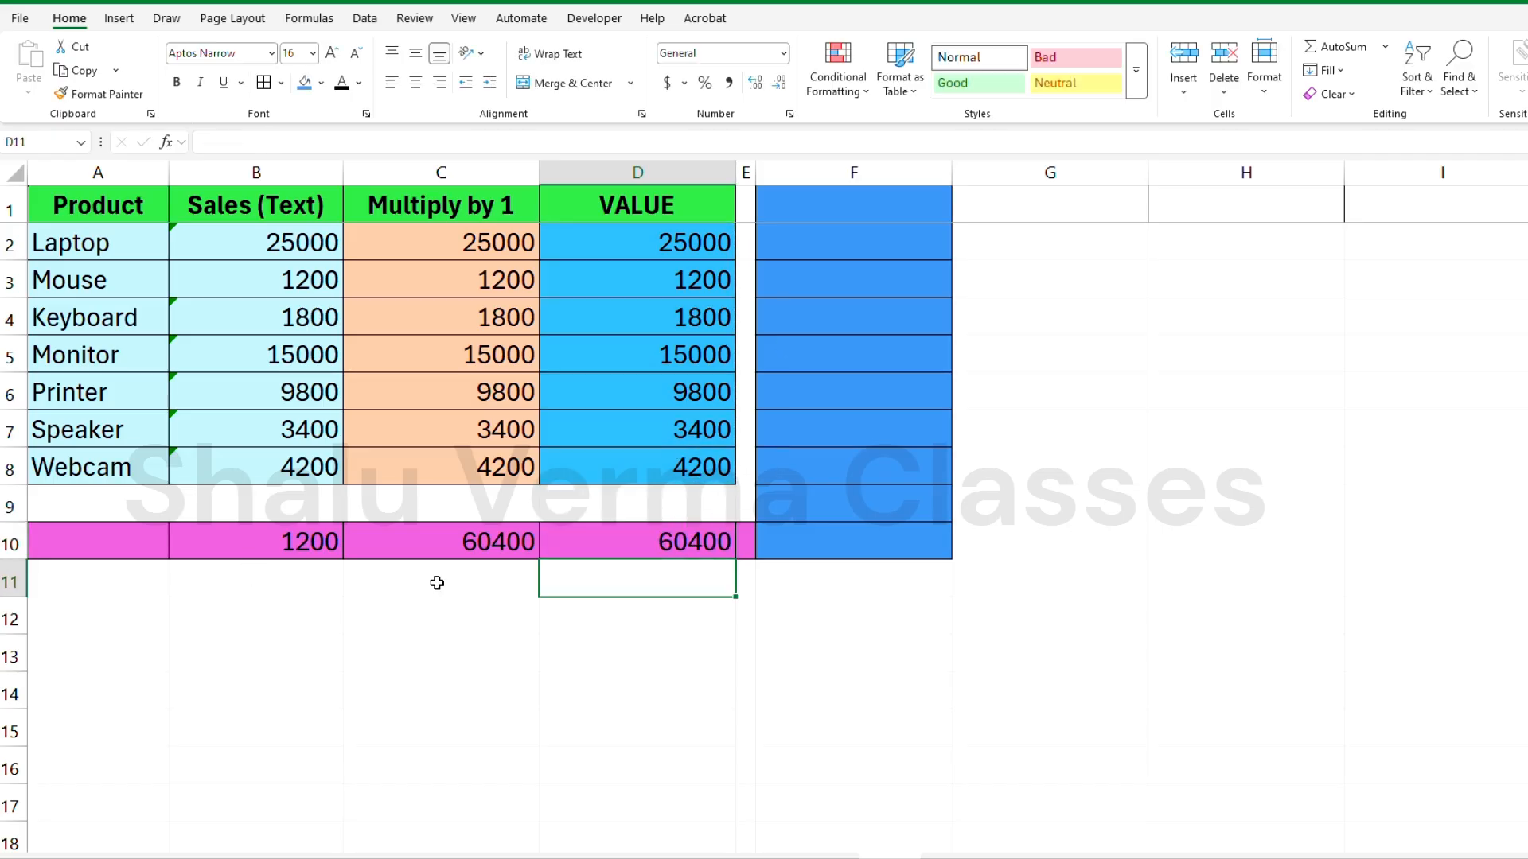
Replace the VALUE formula in D8 with a direct reference to B8 and check the total in D10
{"action": "left_click", "coordinate": [676, 462]}
{"action": "key", "text": "Delete"}
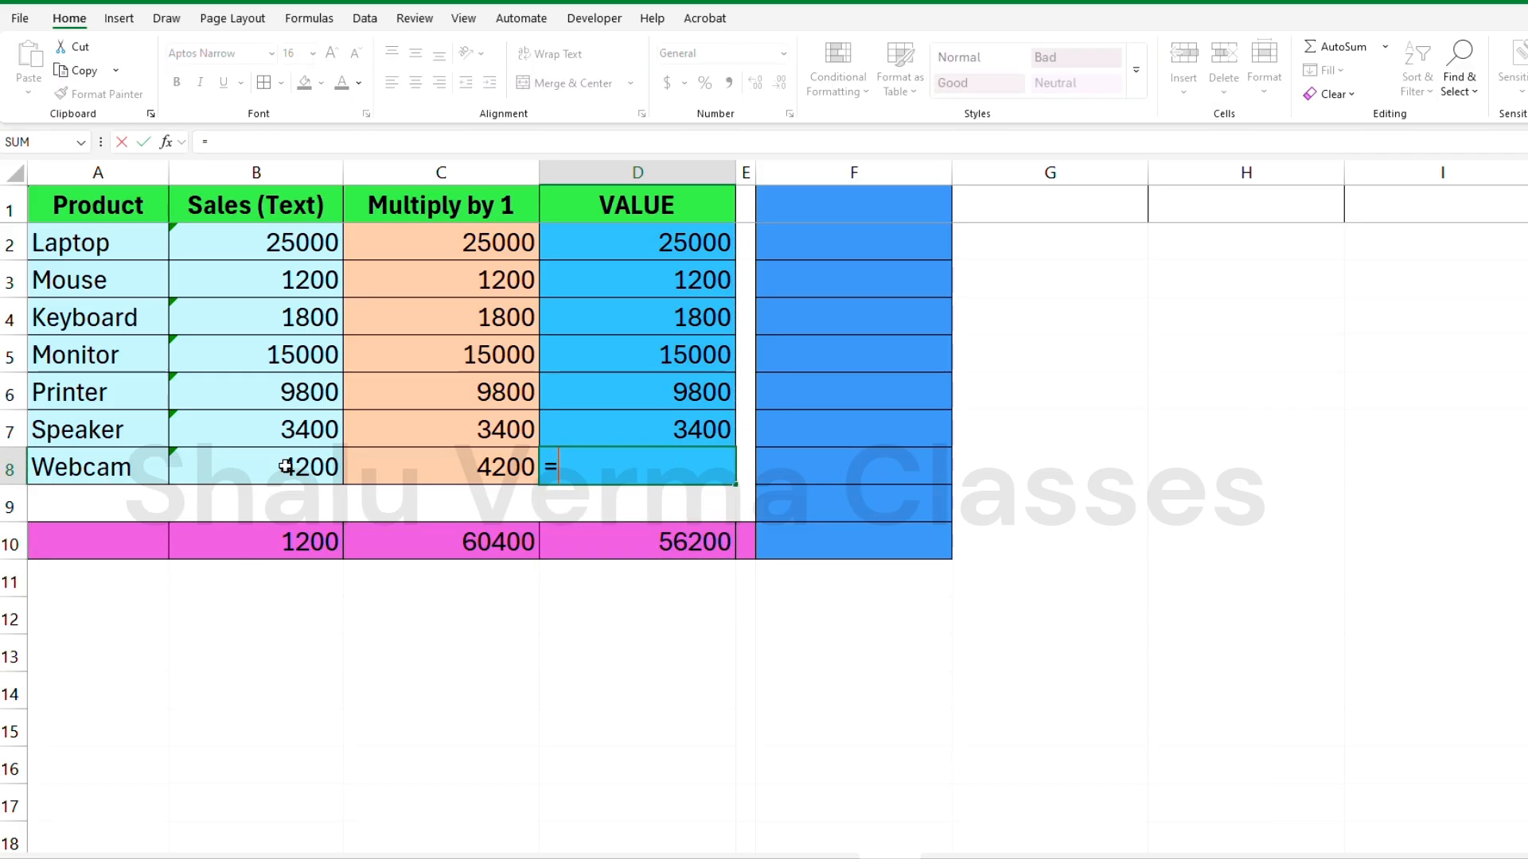
{"action": "type", "text": "'4200"}
{"action": "key", "text": "Return"}
{"action": "left_click", "coordinate": [682, 556]}
{"action": "left_click", "coordinate": [675, 472]}
{"action": "left_click", "coordinate": [700, 432]}
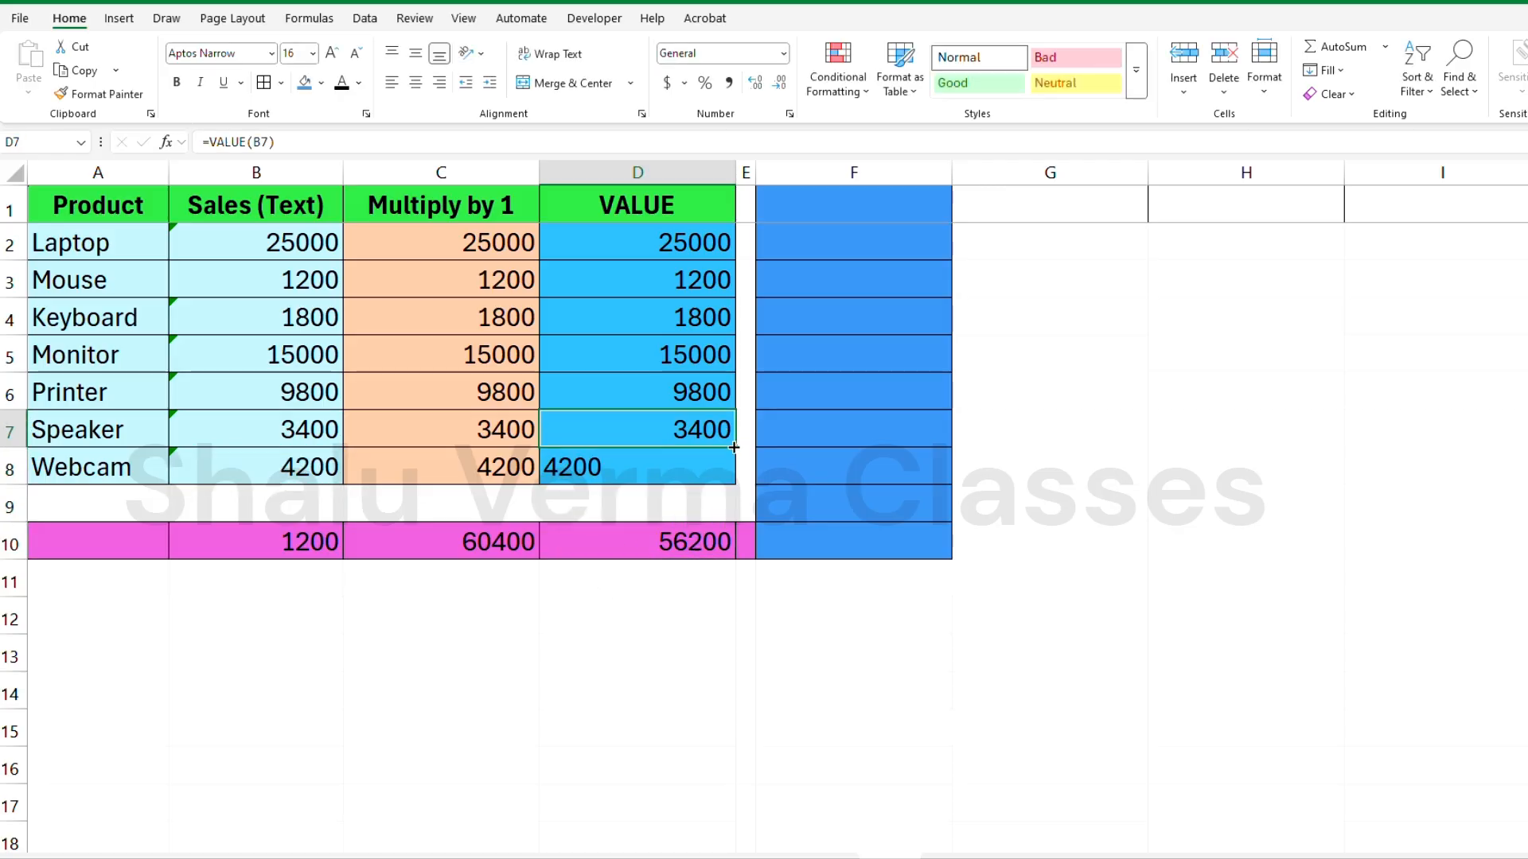
Fill the VALUE formula from D7 into D8 and compare the totals in D10 and B10
{"action": "left_click_drag", "start_coordinate": [734, 448], "coordinate": [730, 471]}
{"action": "left_click", "coordinate": [659, 430]}
{"action": "left_click", "coordinate": [637, 541]}
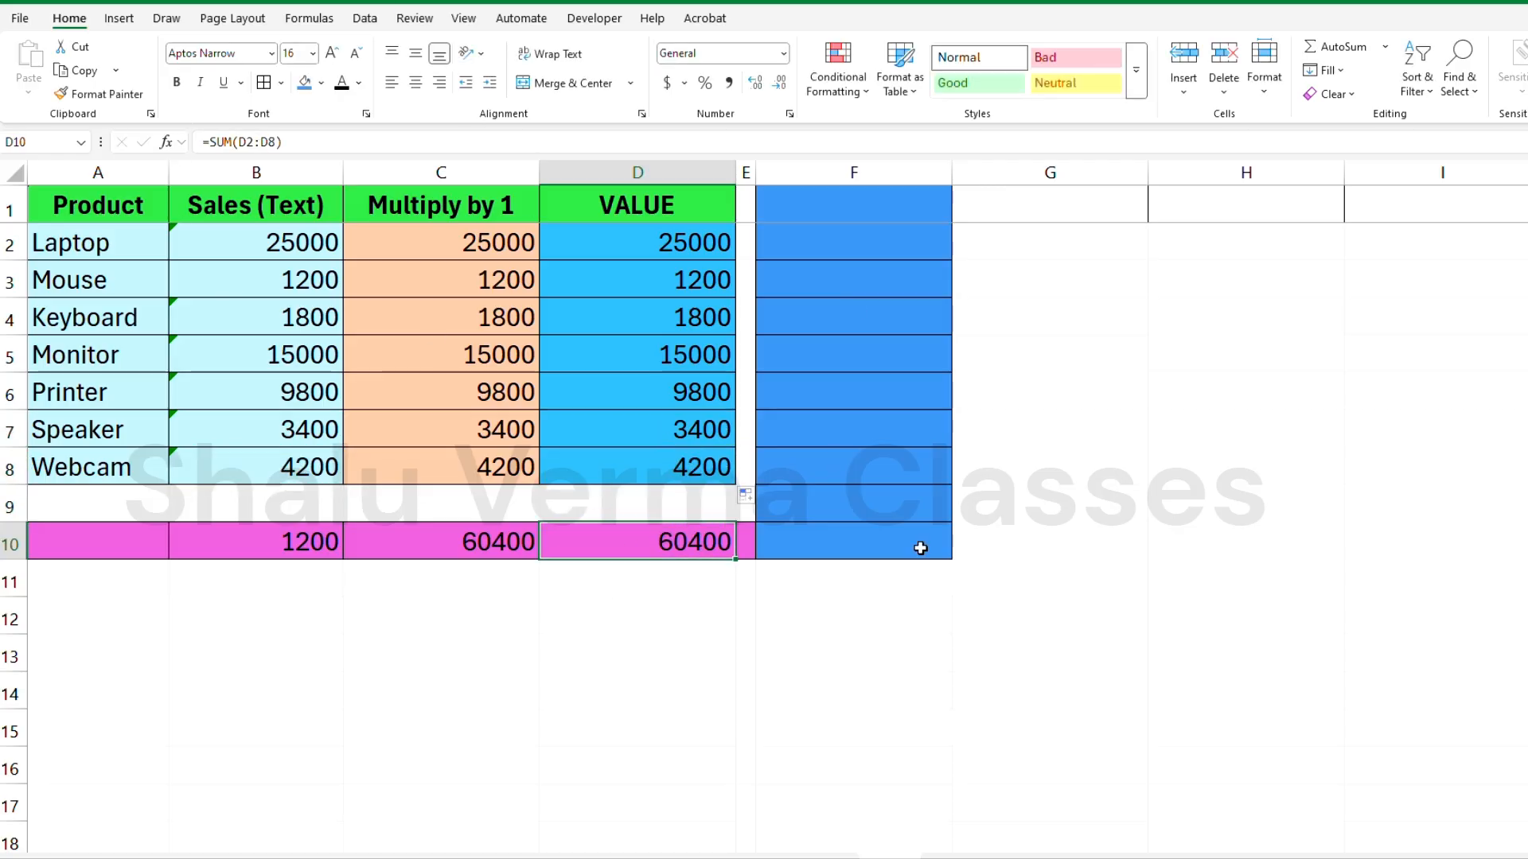
{"action": "left_click", "coordinate": [286, 545]}
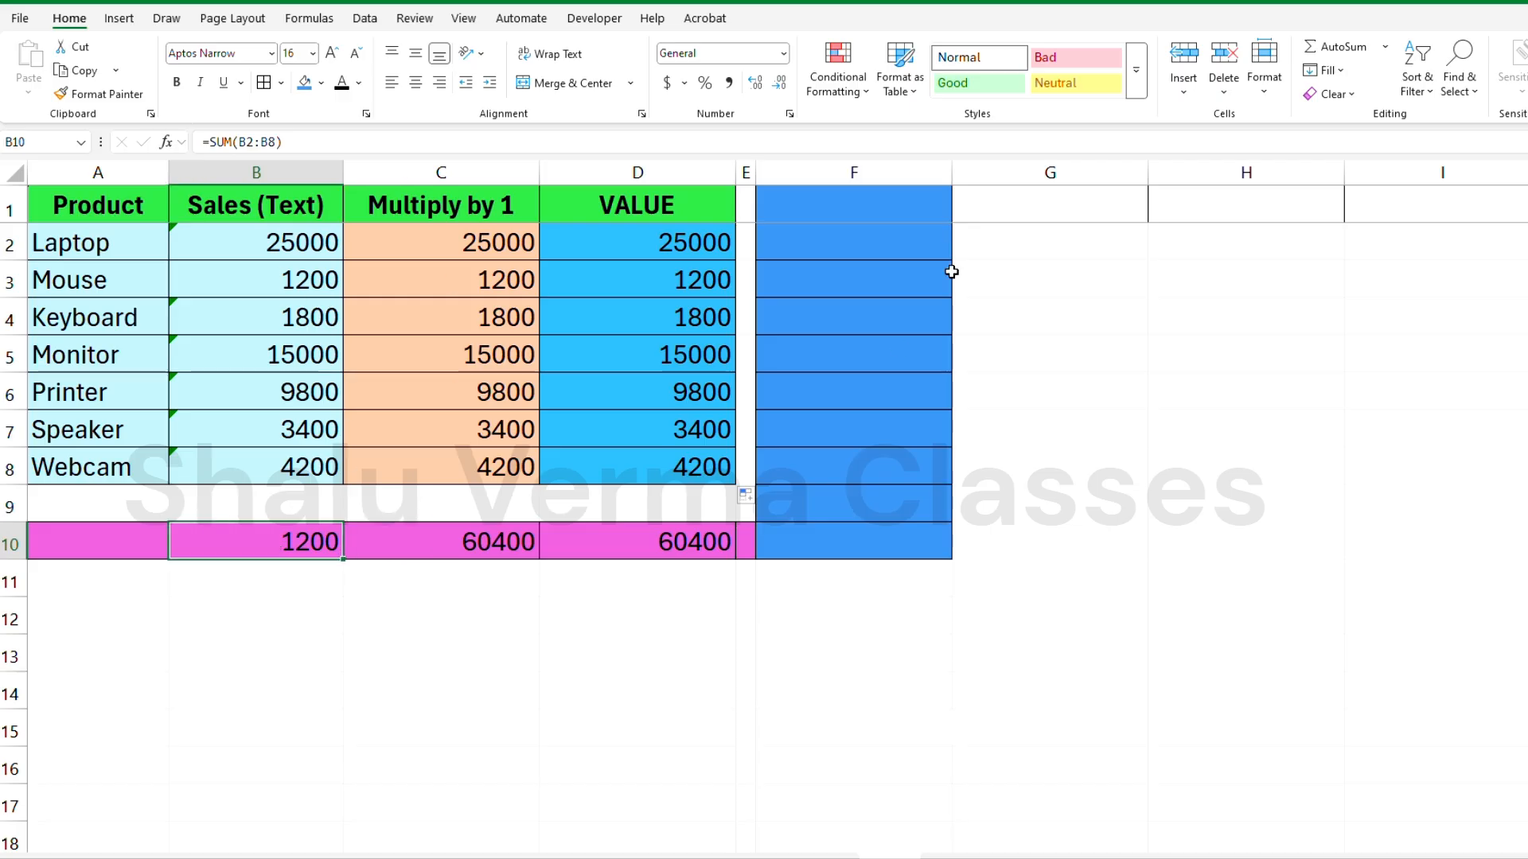
{"action": "left_click", "coordinate": [876, 205]}
{"action": "left_click", "coordinate": [873, 245]}
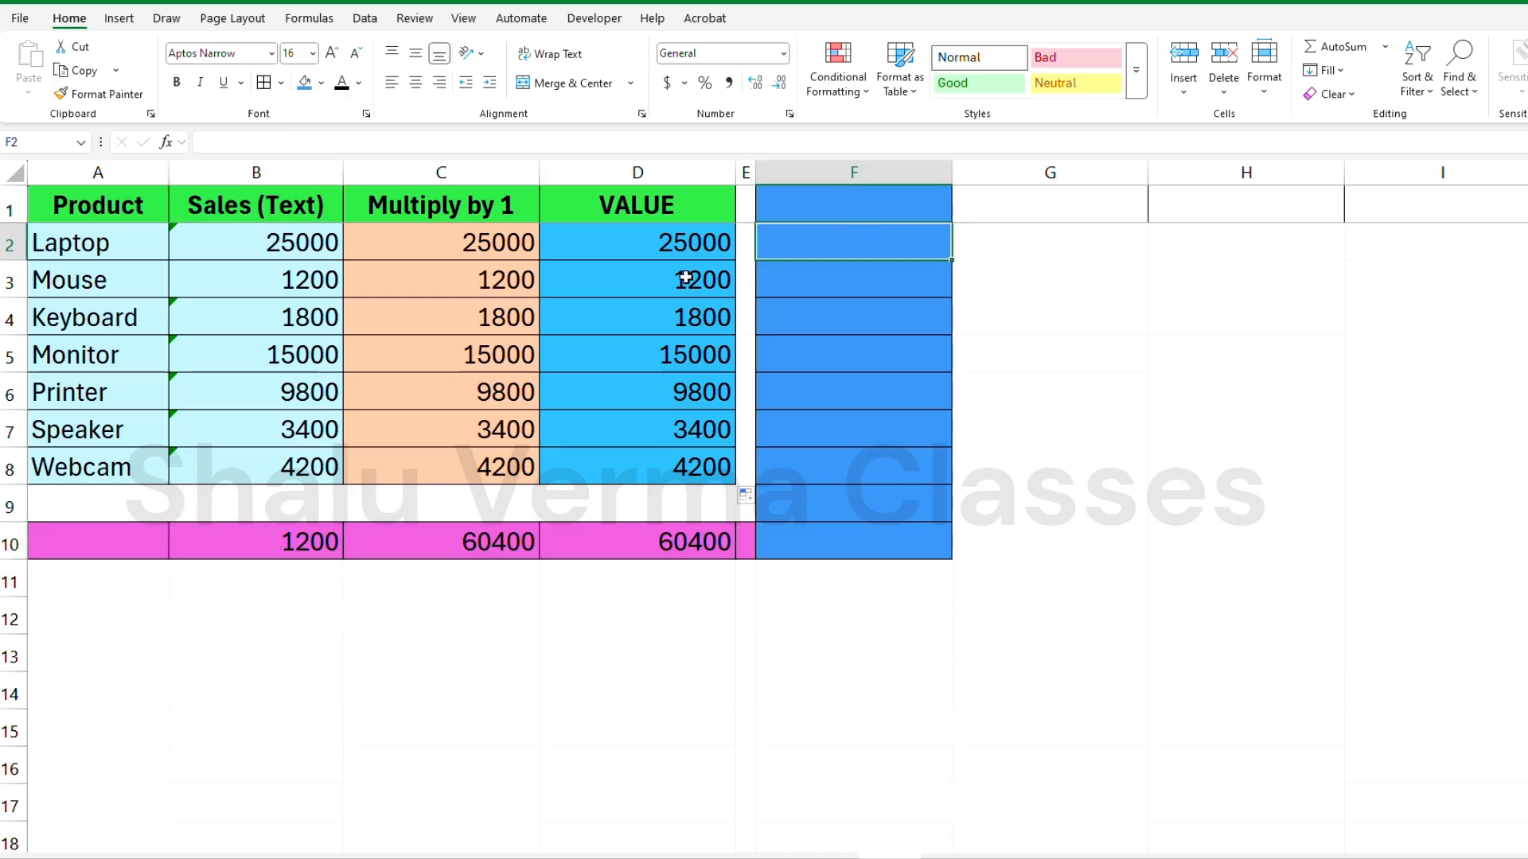
{"action": "left_click", "coordinate": [470, 248]}
{"action": "left_click_drag", "start_coordinate": [464, 253], "coordinate": [464, 446]}
{"action": "key", "text": "Delete"}
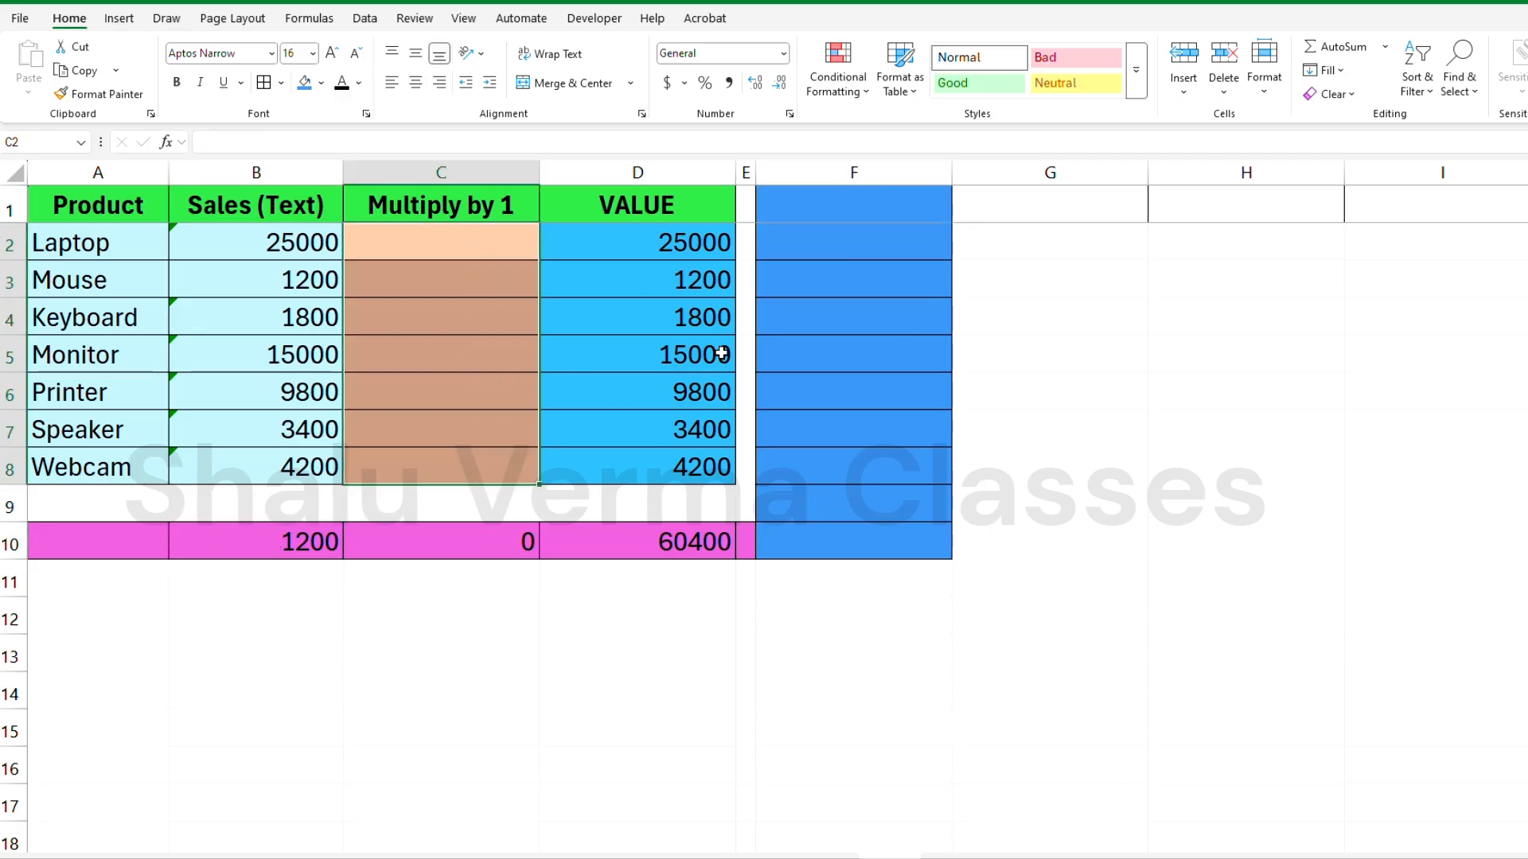
{"action": "left_click", "coordinate": [890, 231]}
{"action": "type", "text": "1"}
{"action": "key", "text": "Return"}
{"action": "left_click", "coordinate": [470, 252]}
{"action": "type", "text": "="}
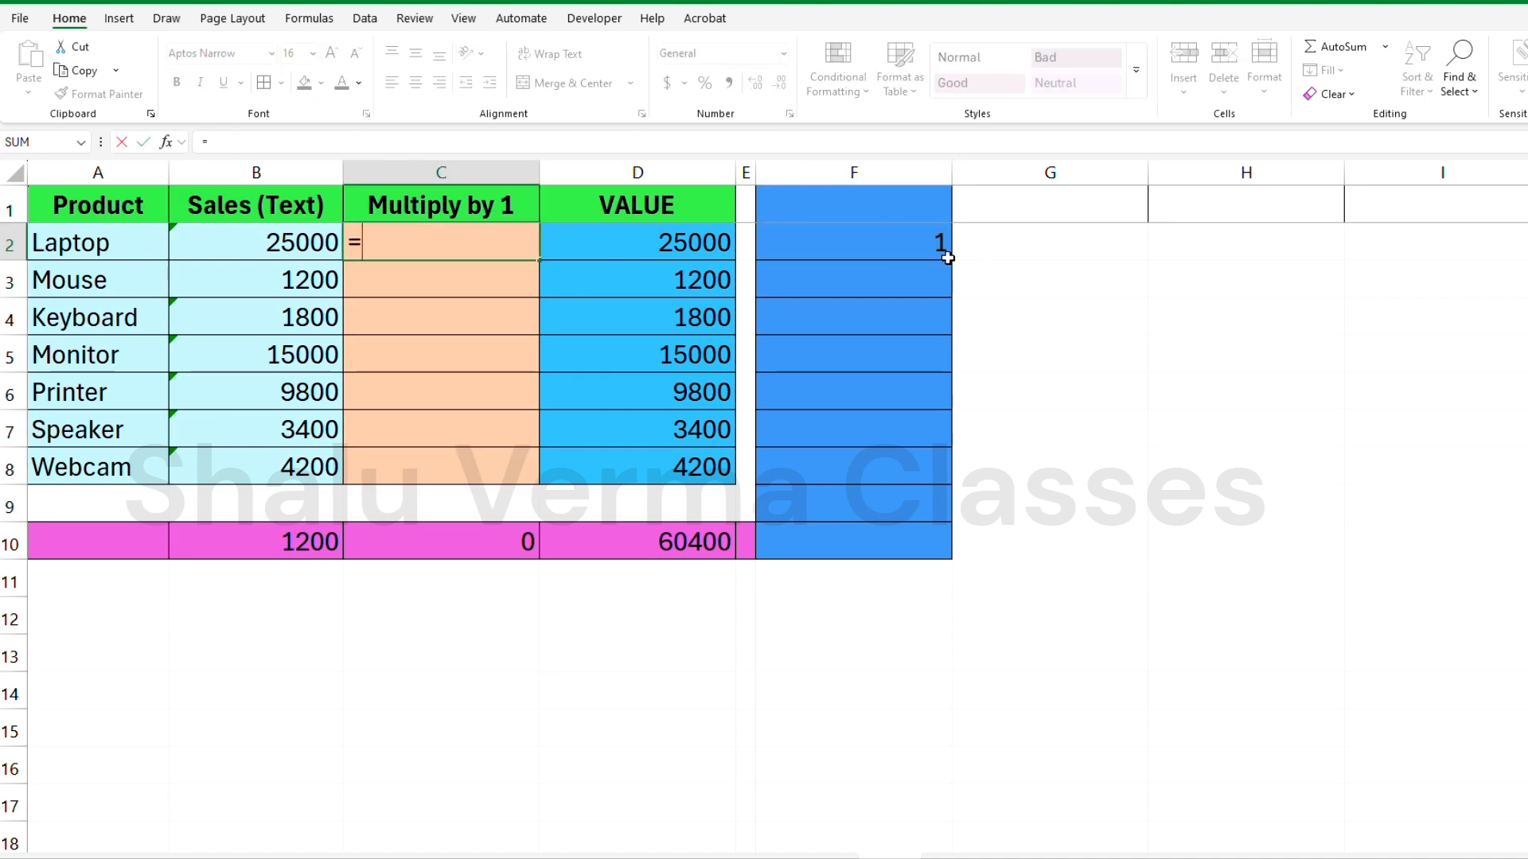
{"action": "key", "text": "Escape"}
{"action": "key", "text": "ctrl+z"}
{"action": "key", "text": "ctrl+z"}
{"action": "key", "text": "ctrl+z"}
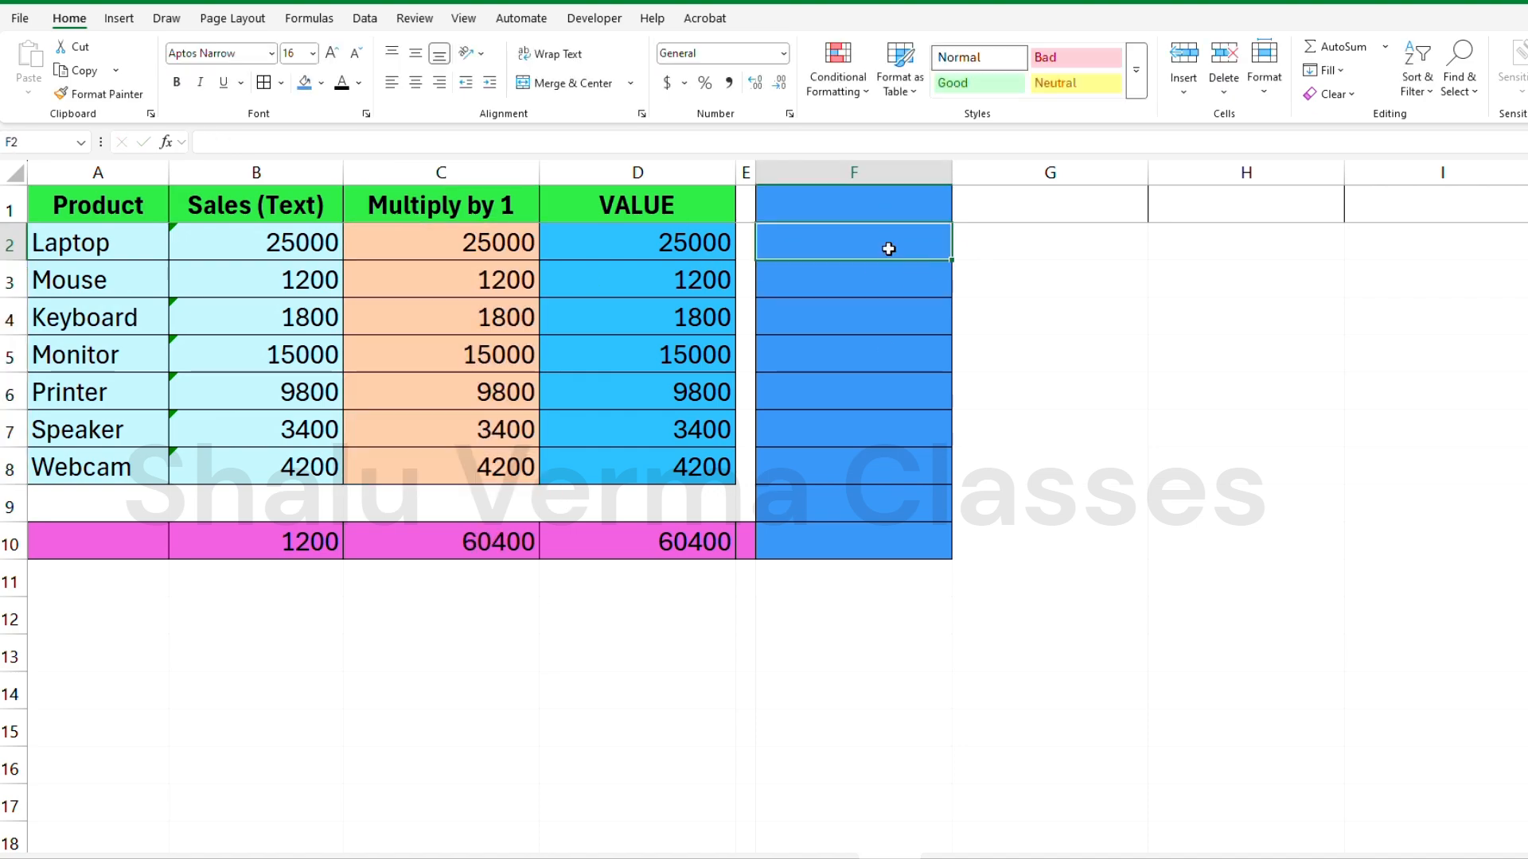
Enter 1 in F2 as the multiplier
{"action": "type", "text": "1"}
{"action": "key", "text": "Return"}
{"action": "left_click", "coordinate": [915, 247]}
Examine the text-stored entries in B2:B8 of the Sales (Text) column
{"action": "left_click_drag", "start_coordinate": [302, 250], "coordinate": [305, 469]}
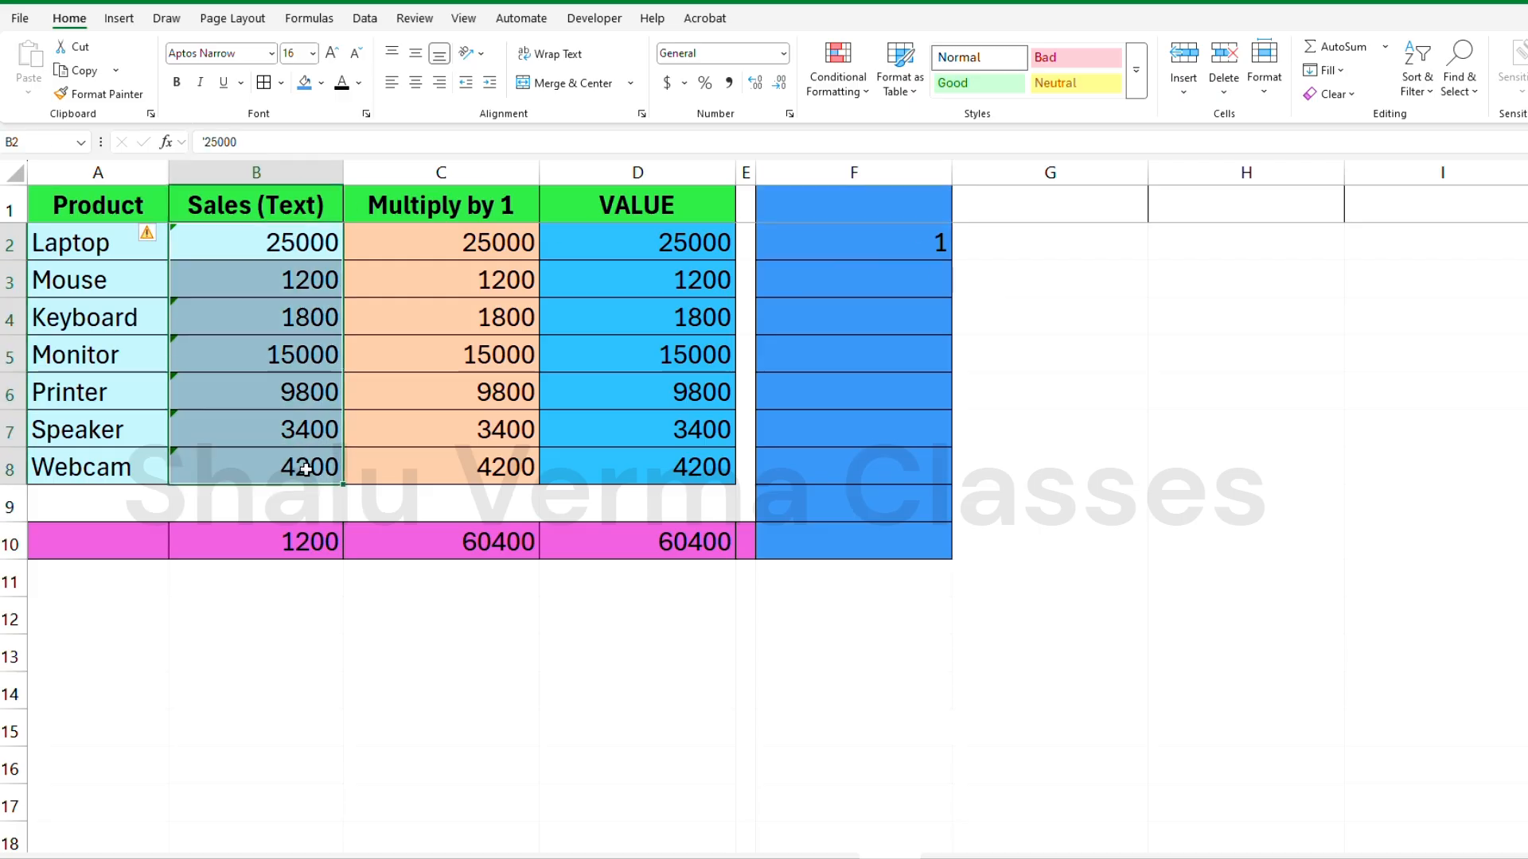
{"action": "left_click", "coordinate": [247, 318]}
{"action": "left_click", "coordinate": [231, 358]}
{"action": "left_click", "coordinate": [229, 430]}
{"action": "left_click", "coordinate": [232, 467]}
{"action": "left_click", "coordinate": [239, 252]}
Copy the 1 in F2 and paste it onto B2:B8 using Paste Special with the Multiply operation
{"action": "left_click", "coordinate": [944, 255]}
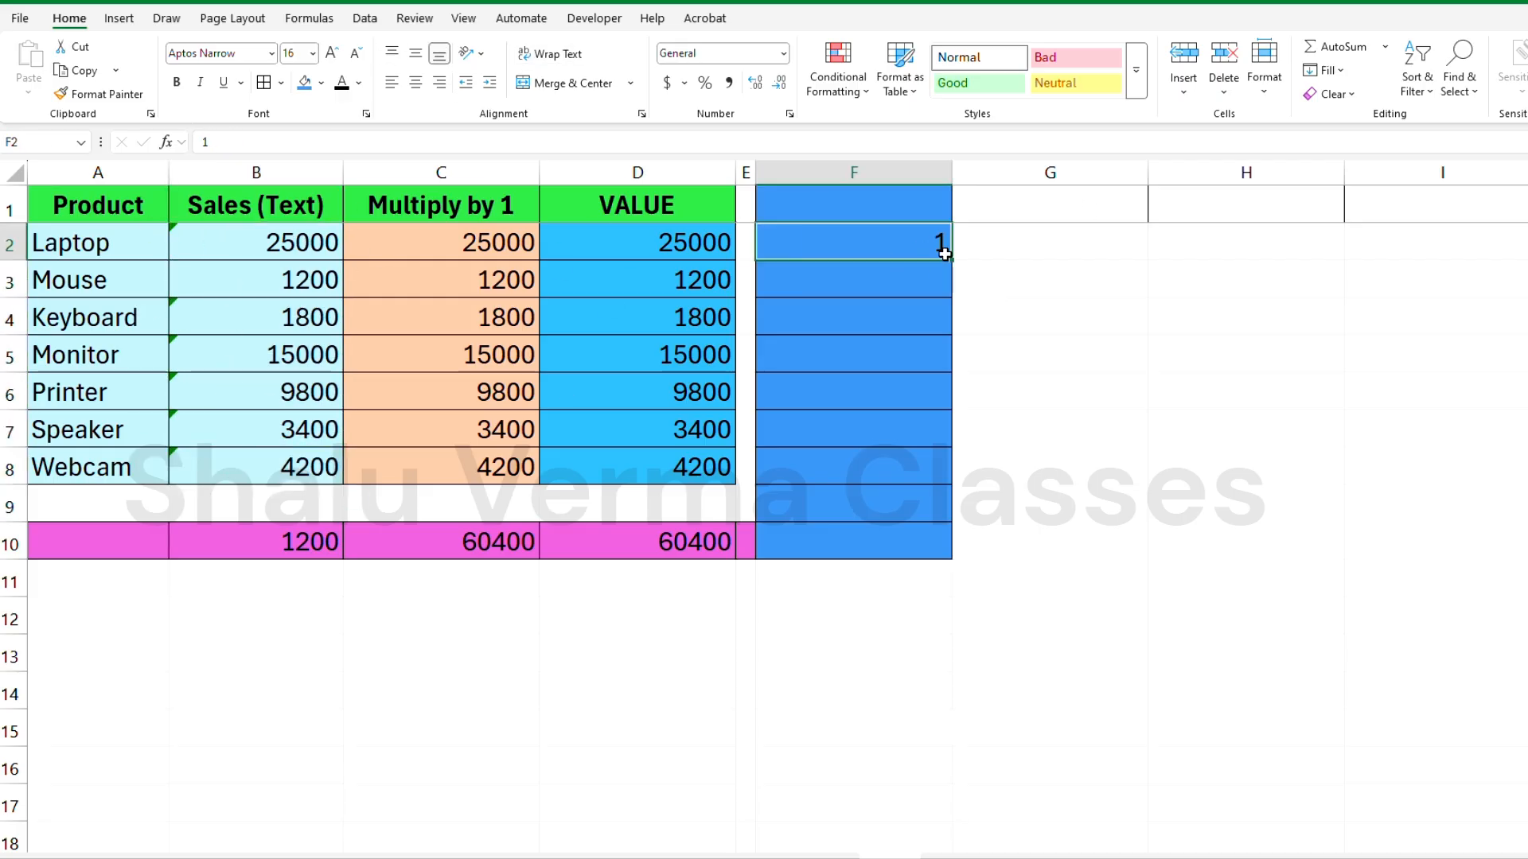
{"action": "left_click", "coordinate": [79, 72]}
{"action": "left_click_drag", "start_coordinate": [239, 243], "coordinate": [239, 469]}
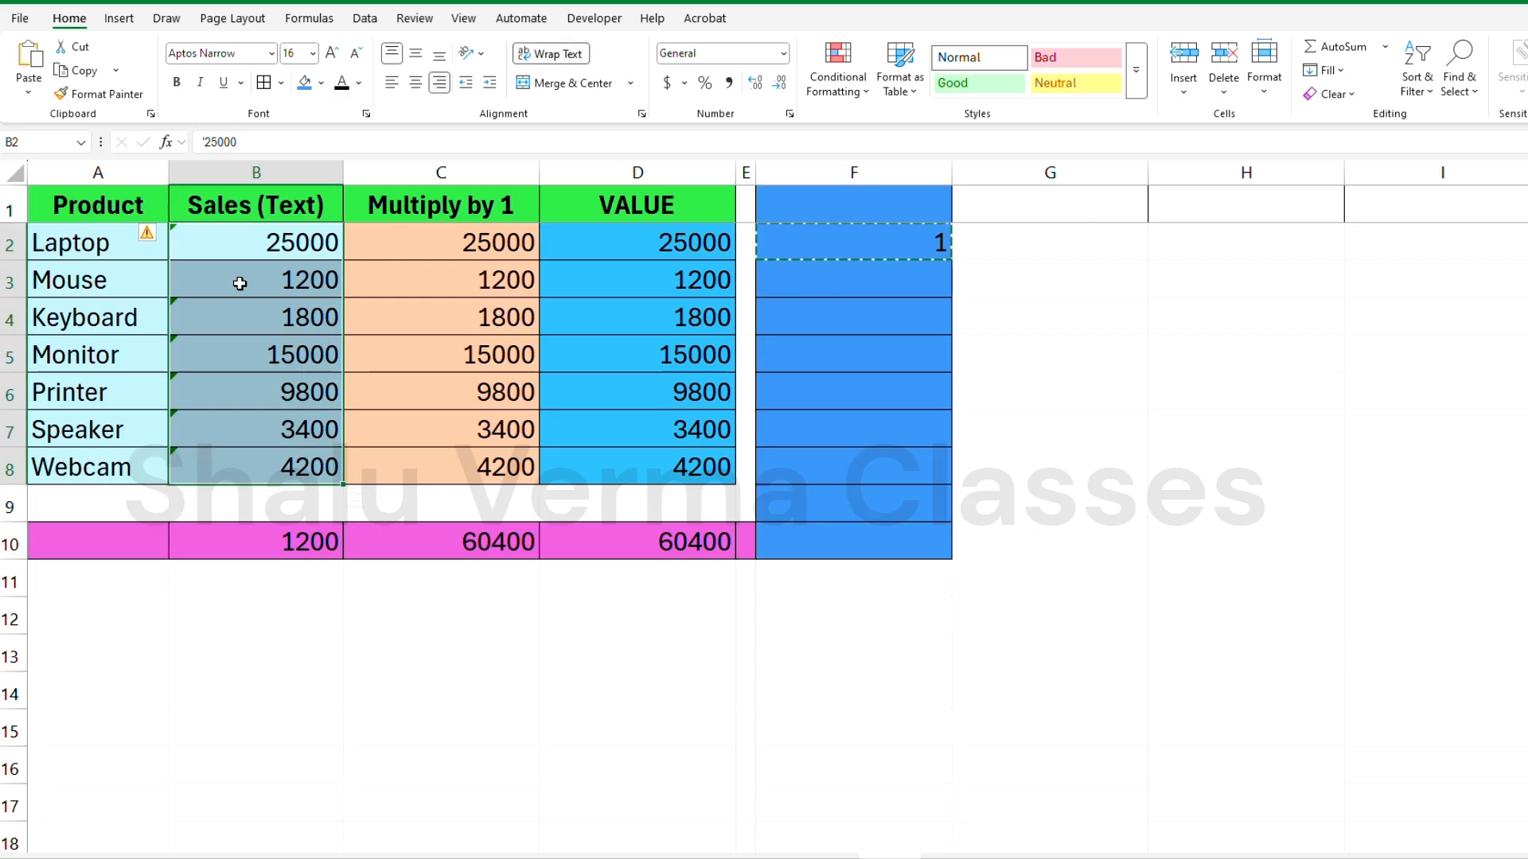
{"action": "right_click", "coordinate": [241, 290]}
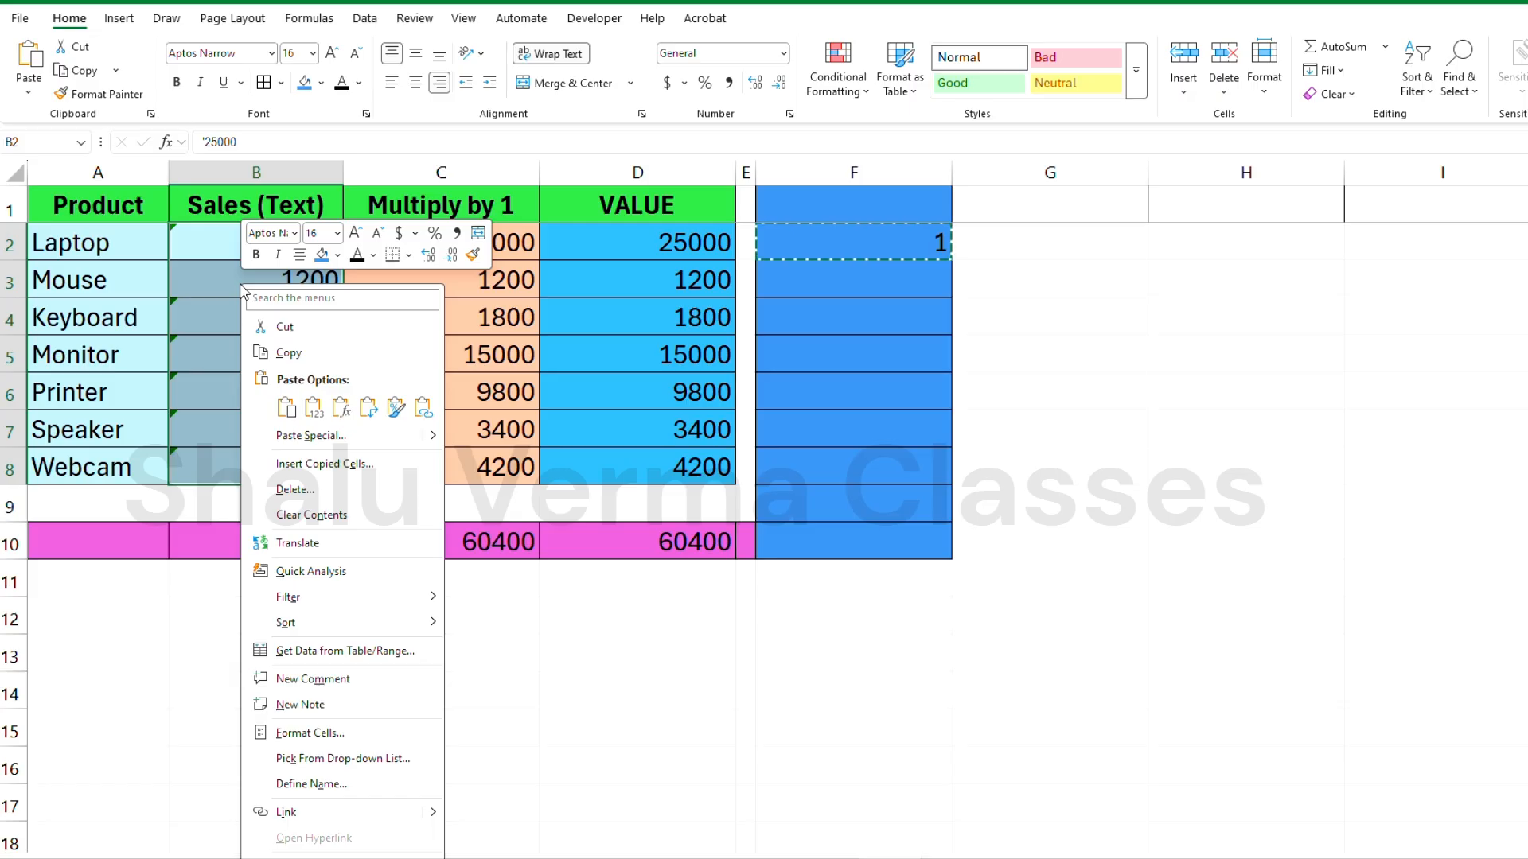
{"action": "left_click", "coordinate": [304, 438]}
{"action": "left_click", "coordinate": [342, 499]}
{"action": "left_click_drag", "start_coordinate": [356, 301], "coordinate": [339, 231]}
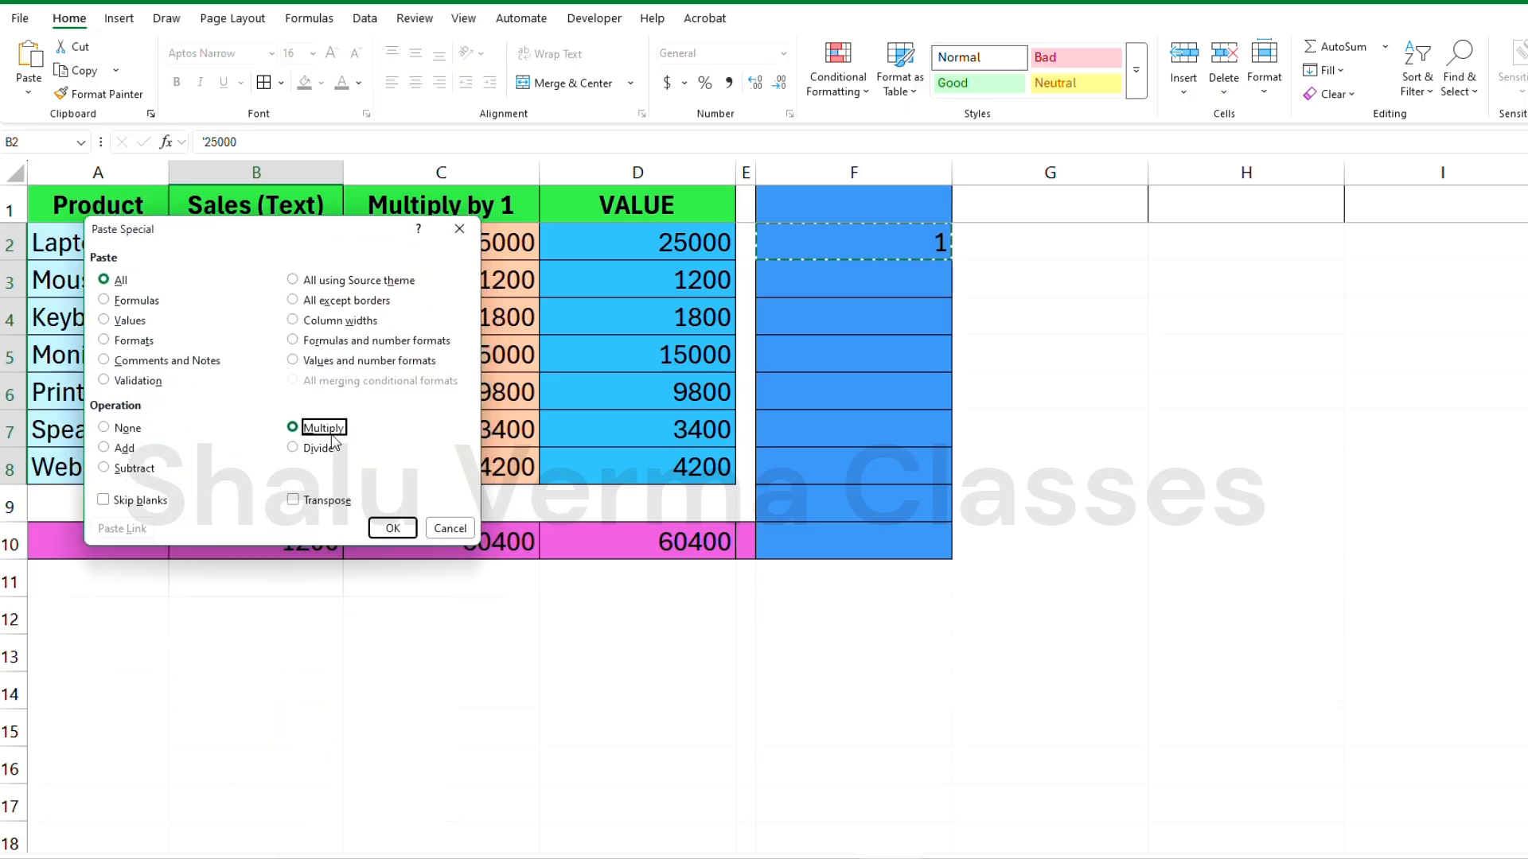
{"action": "left_click", "coordinate": [391, 528]}
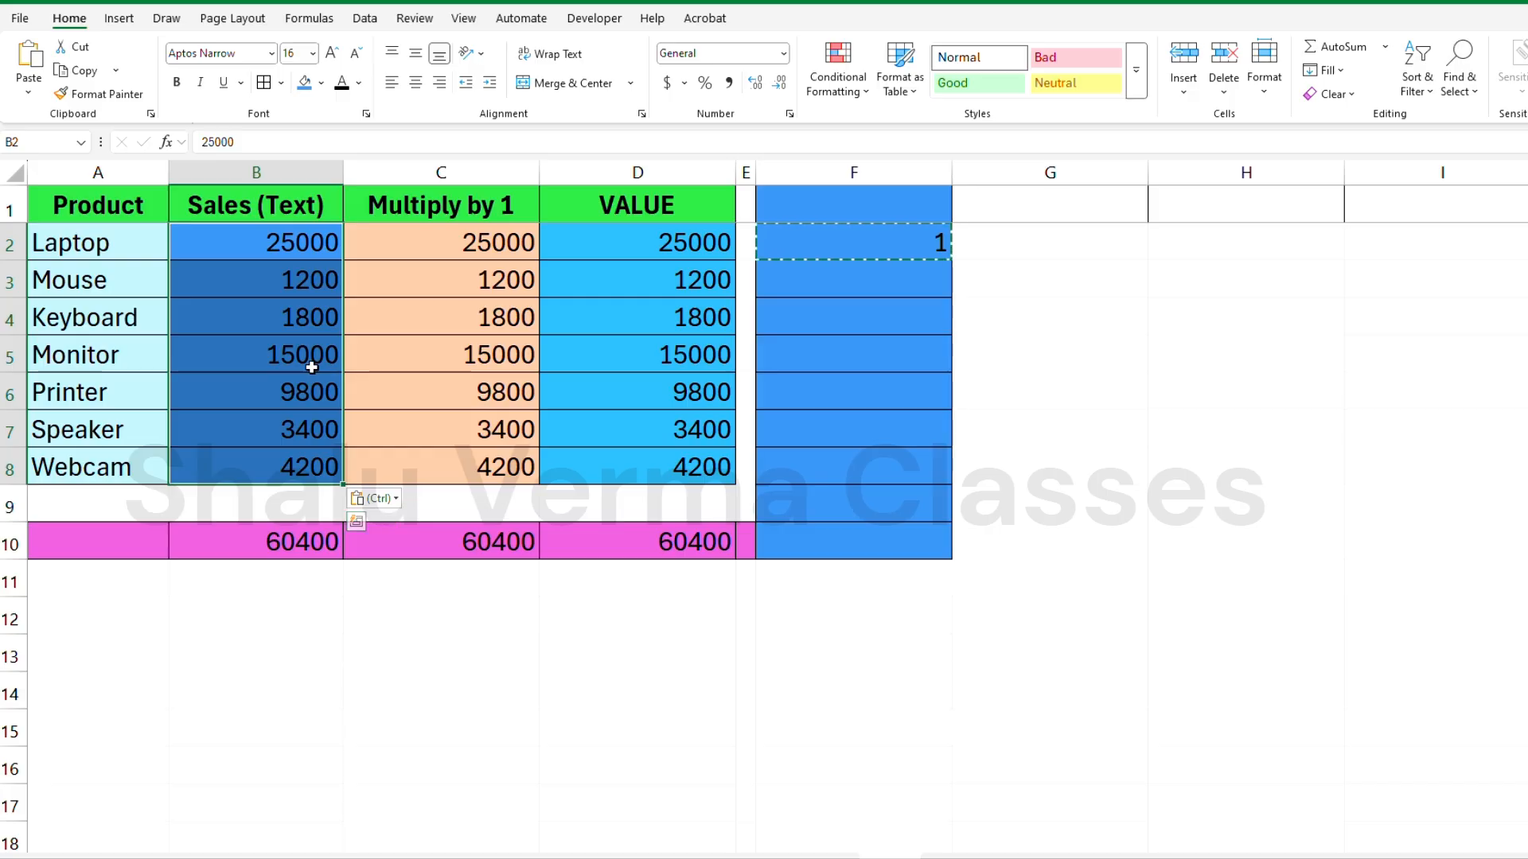
{"action": "key", "text": "Escape"}
Check the converted sales figures in B2:B8 and compare the SUM totals in B10:D10
{"action": "left_click", "coordinate": [259, 552]}
{"action": "left_click_drag", "start_coordinate": [290, 255], "coordinate": [334, 478]}
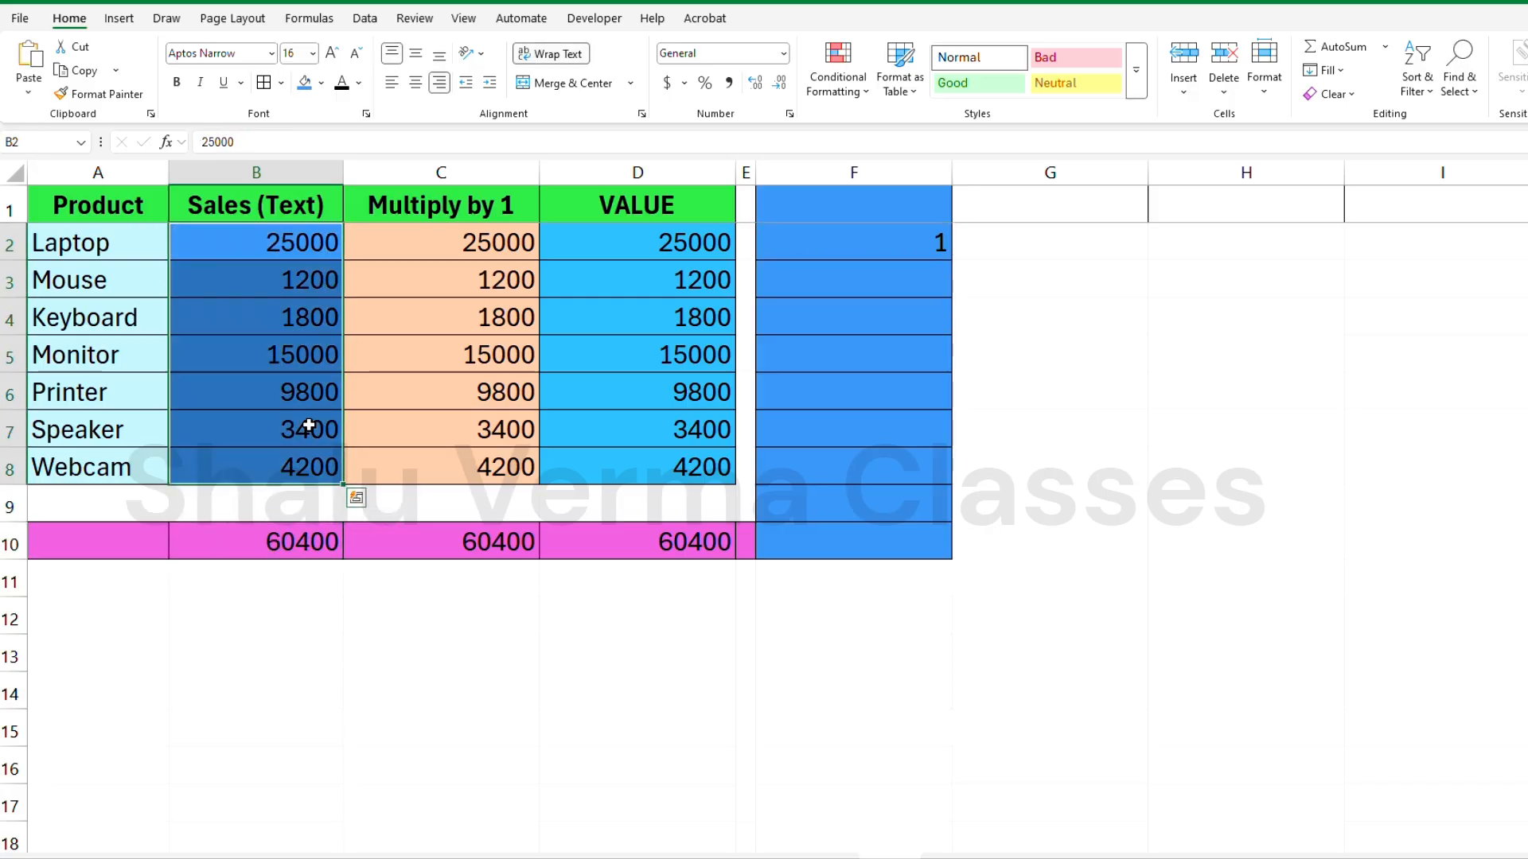
{"action": "left_click", "coordinate": [305, 318]}
{"action": "left_click", "coordinate": [302, 282]}
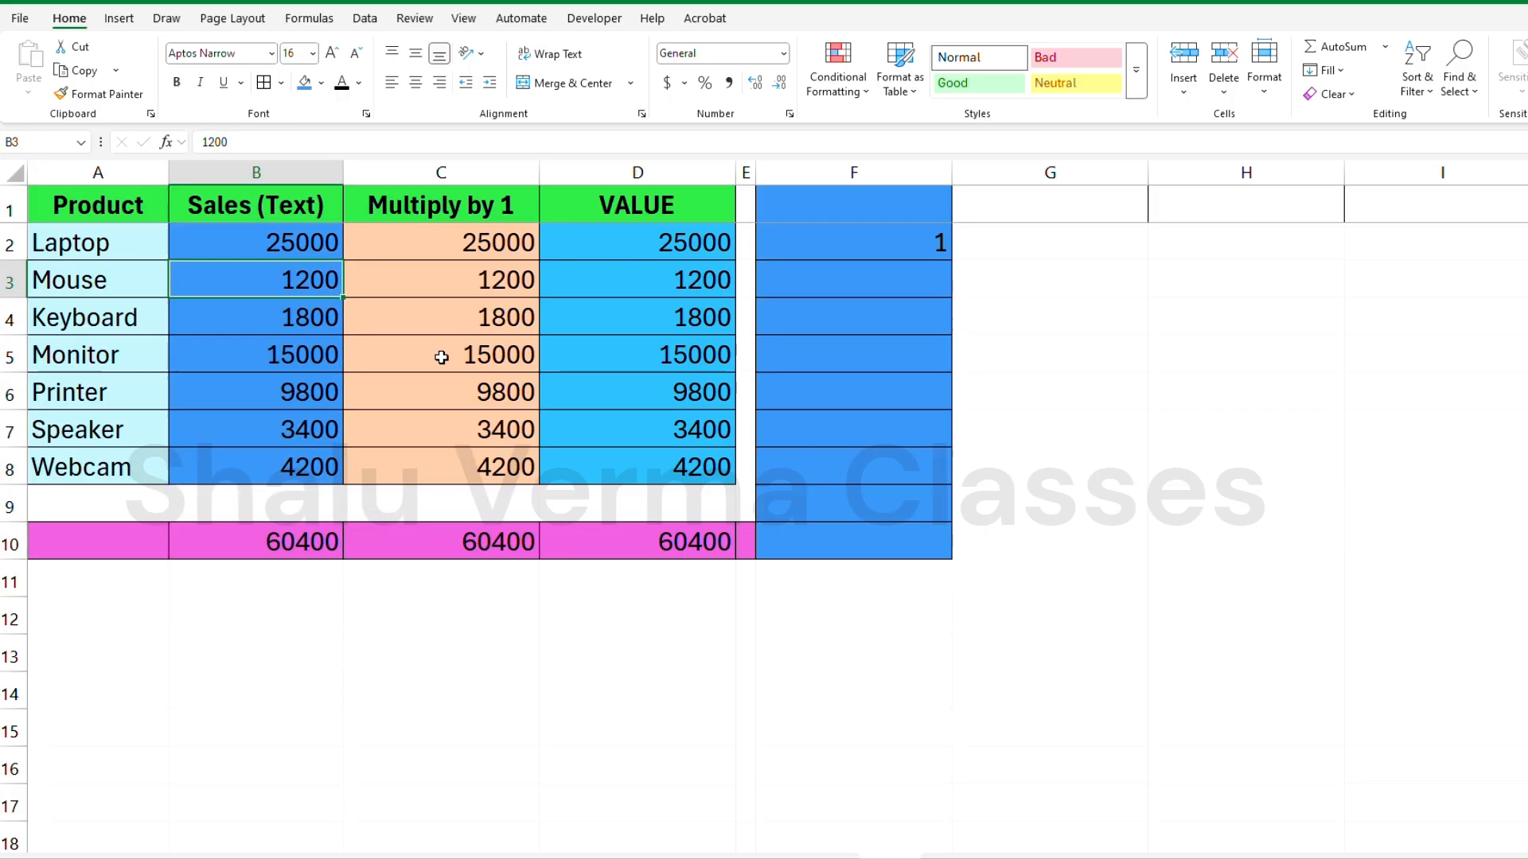
{"action": "left_click", "coordinate": [660, 358]}
{"action": "left_click", "coordinate": [722, 463]}
{"action": "left_click", "coordinate": [457, 390]}
{"action": "left_click_drag", "start_coordinate": [69, 242], "coordinate": [589, 471]}
{"action": "left_click_drag", "start_coordinate": [300, 546], "coordinate": [623, 549]}
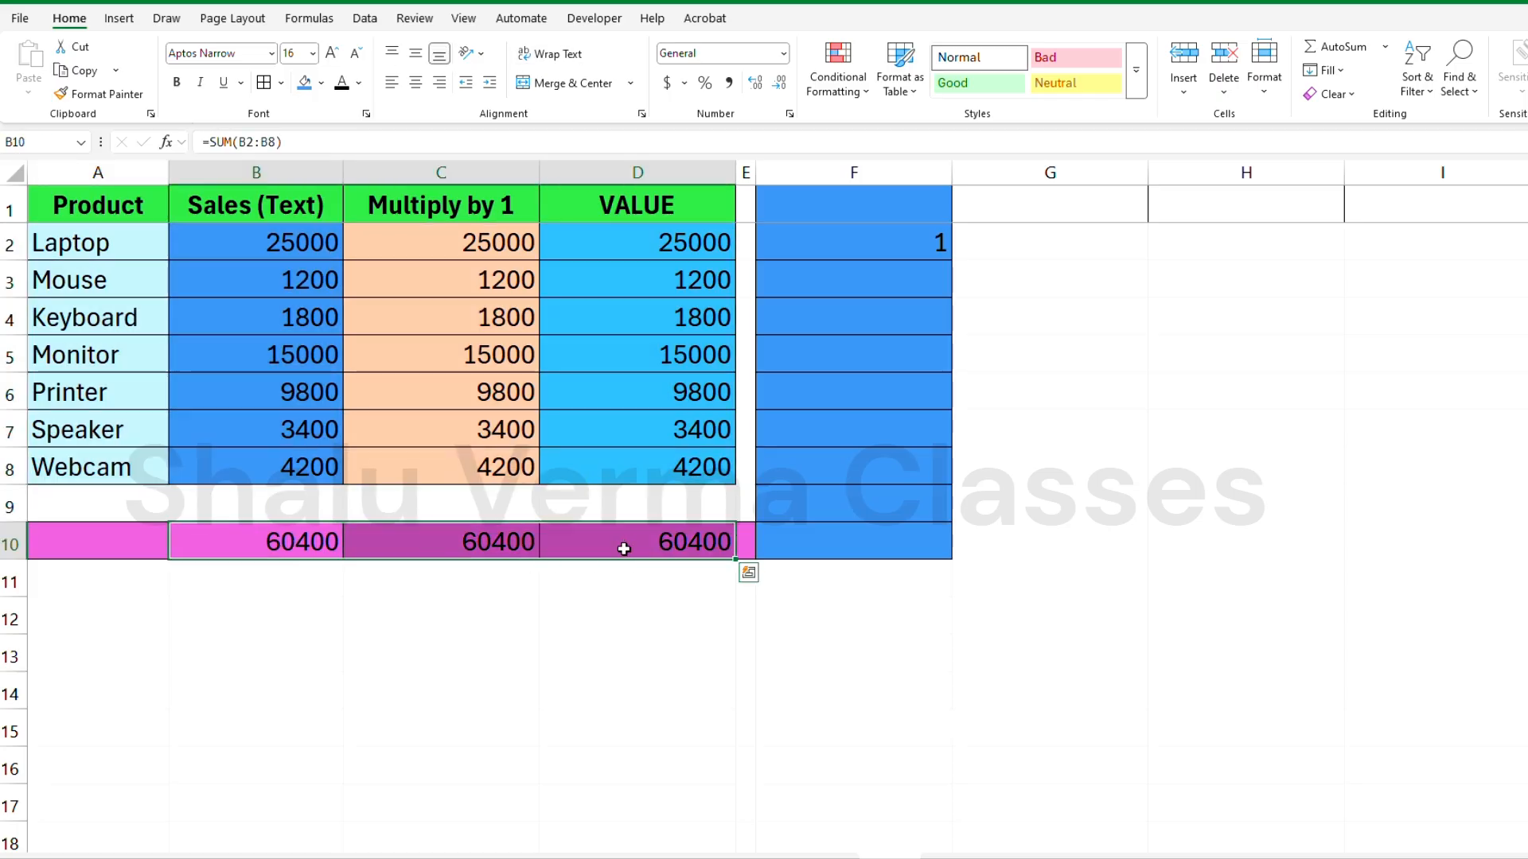
Review the Sales (Text), Multiply by 1 and VALUE columns alongside their totals in row 10
{"action": "left_click", "coordinate": [231, 255]}
{"action": "left_click", "coordinate": [187, 293]}
{"action": "left_click", "coordinate": [179, 324]}
{"action": "left_click_drag", "start_coordinate": [279, 209], "coordinate": [280, 460]}
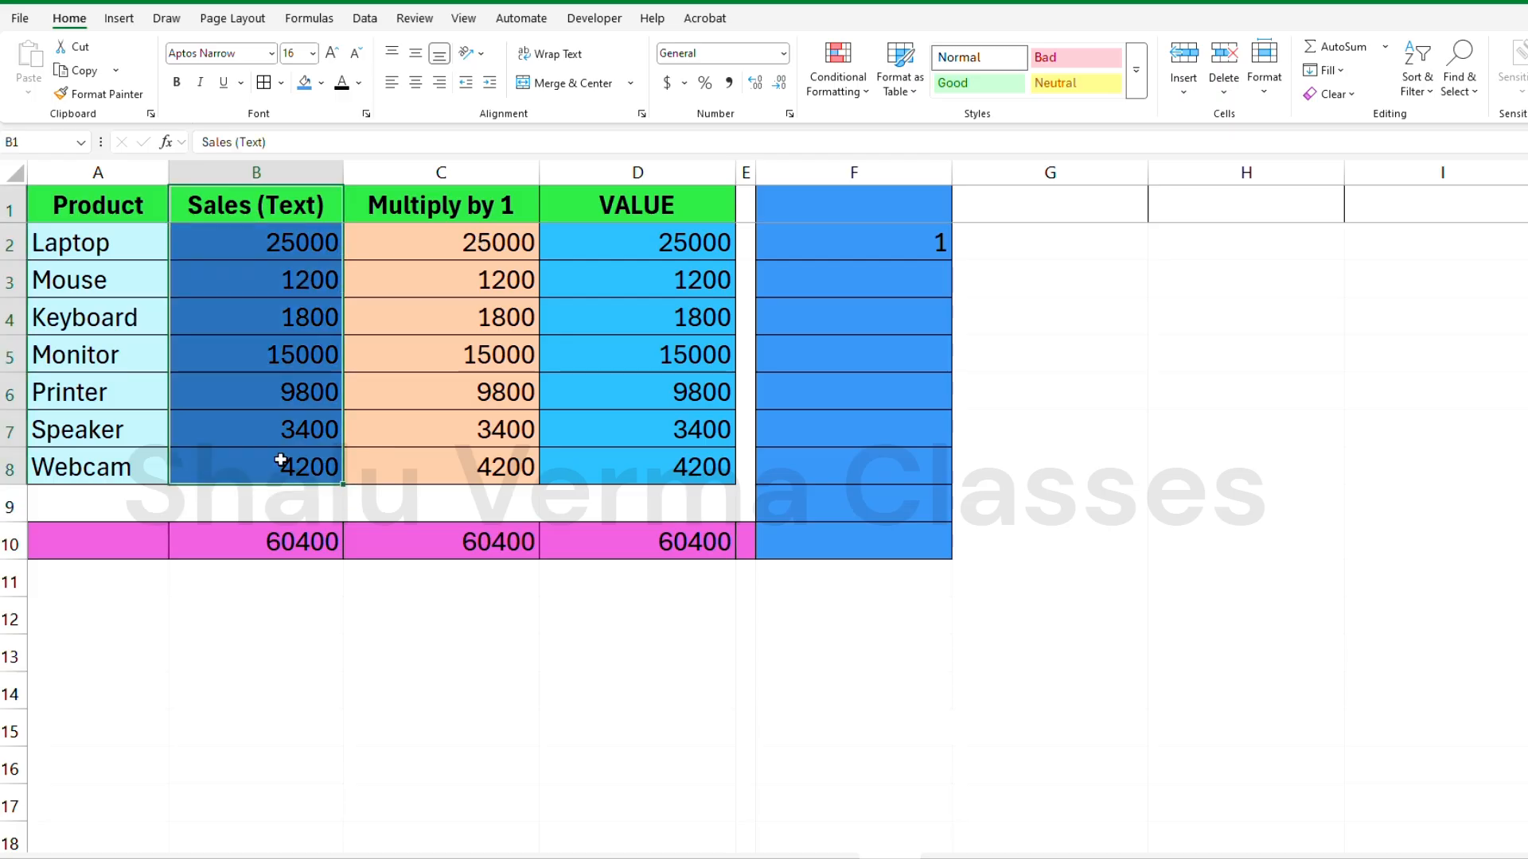
{"action": "left_click_drag", "start_coordinate": [442, 205], "coordinate": [478, 454]}
{"action": "left_click_drag", "start_coordinate": [637, 206], "coordinate": [647, 427]}
{"action": "left_click_drag", "start_coordinate": [692, 539], "coordinate": [255, 542]}
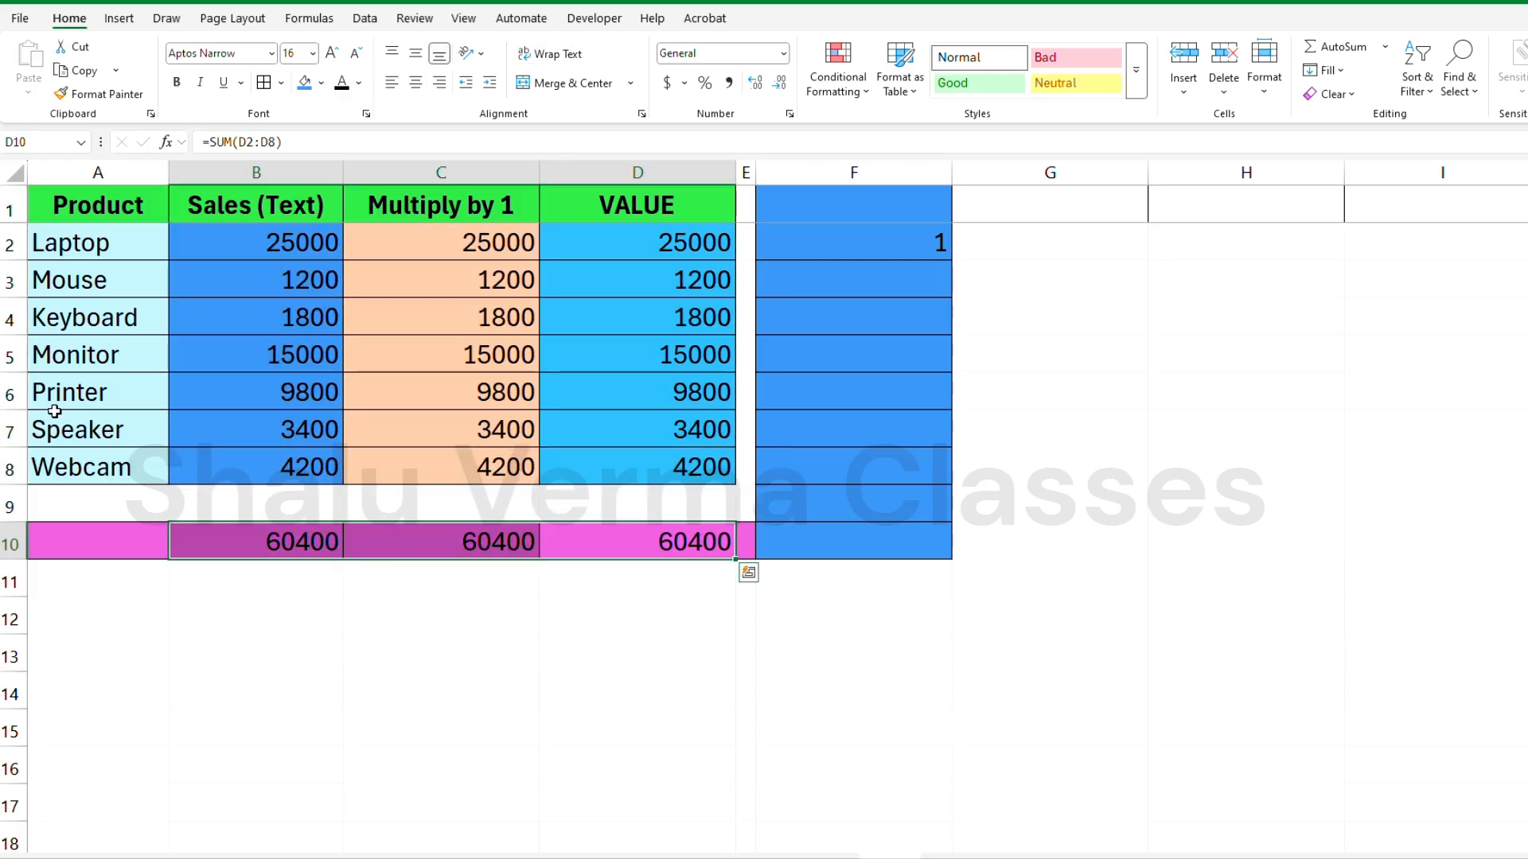